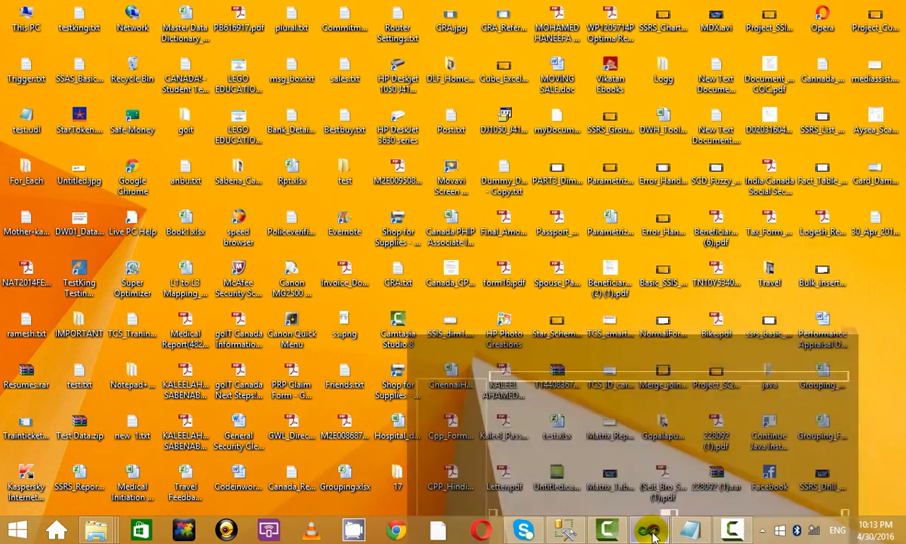
Step: Bring the Report_Test1.rdl design to the front in Visual Studio with Solution Explorer closed
click(652, 531)
click(898, 276)
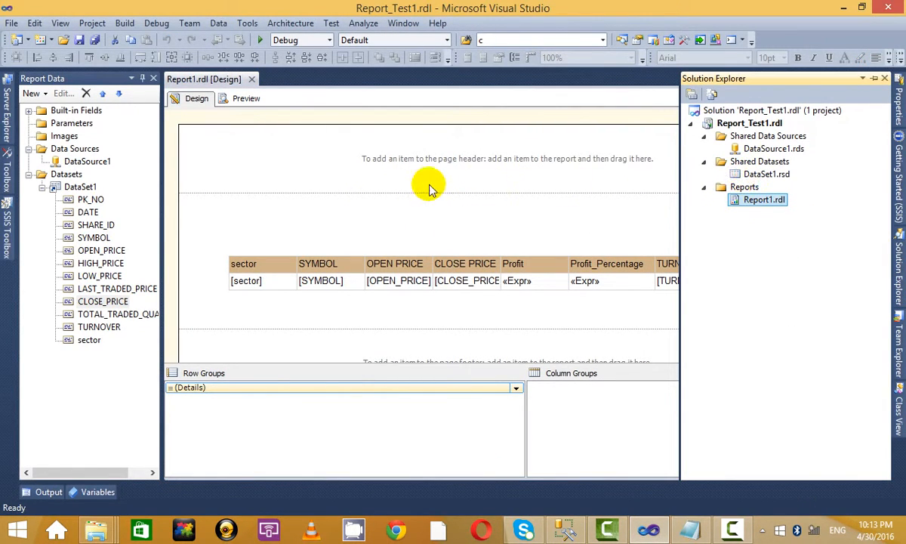
click(377, 213)
Step: Select the CLOSE PRICE, Profit, Profit_Percentage, TURNOVER and TOTAL header cells, then open a blank Notepad
click(438, 268)
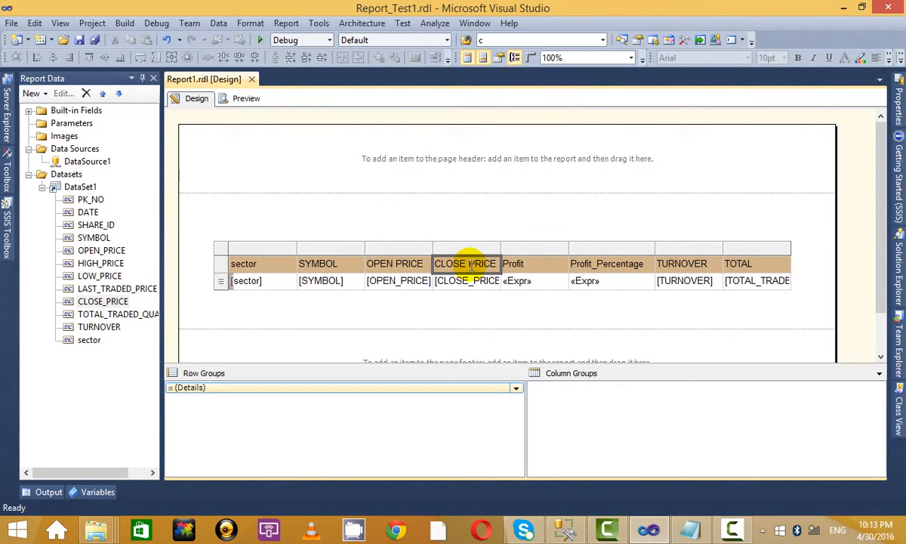
click(556, 264)
click(639, 264)
click(716, 264)
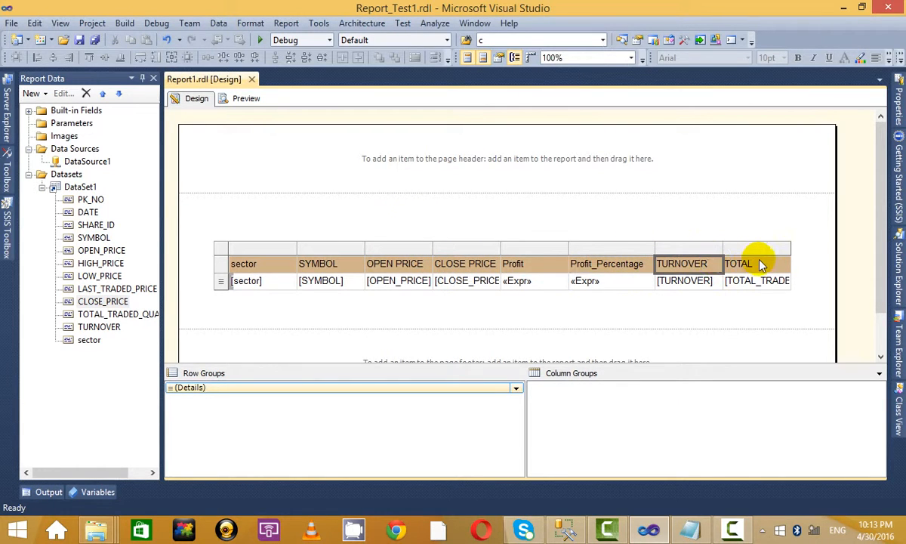
click(757, 263)
click(736, 533)
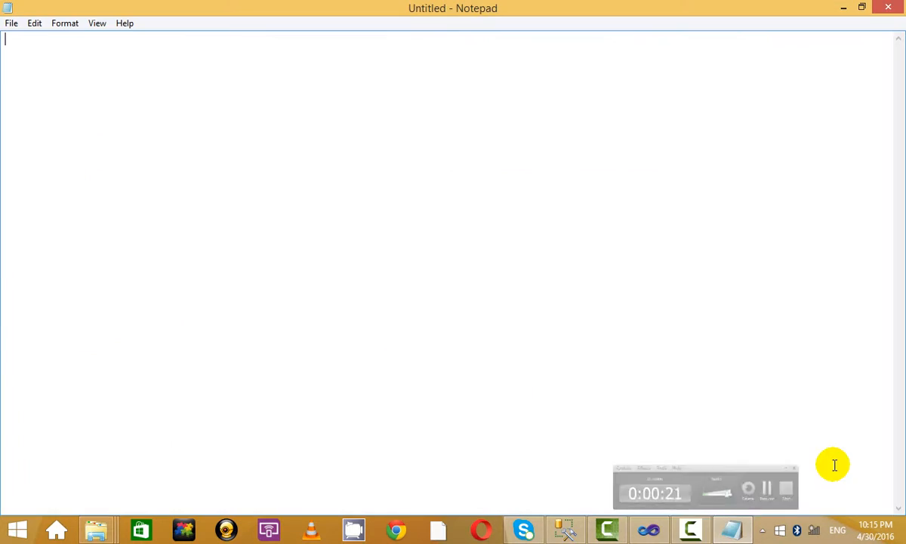
click(722, 521)
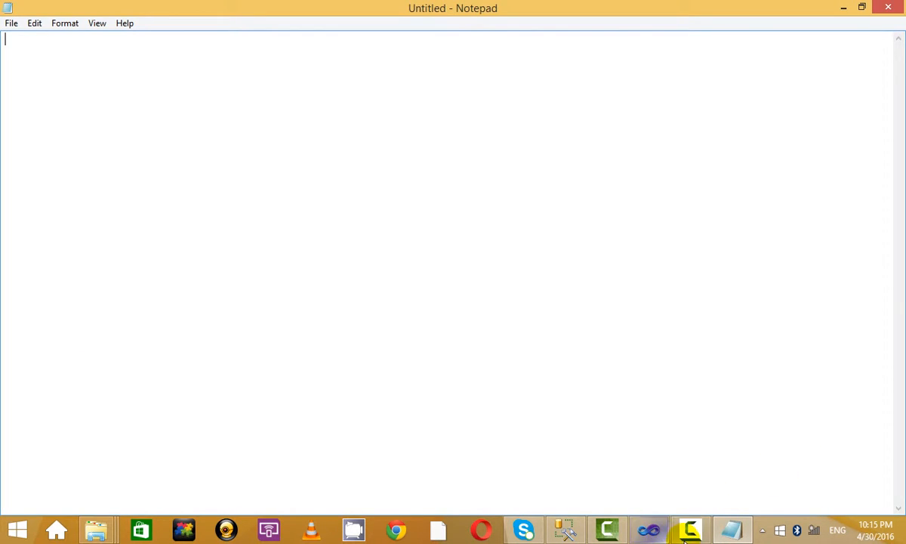
click(690, 529)
click(876, 425)
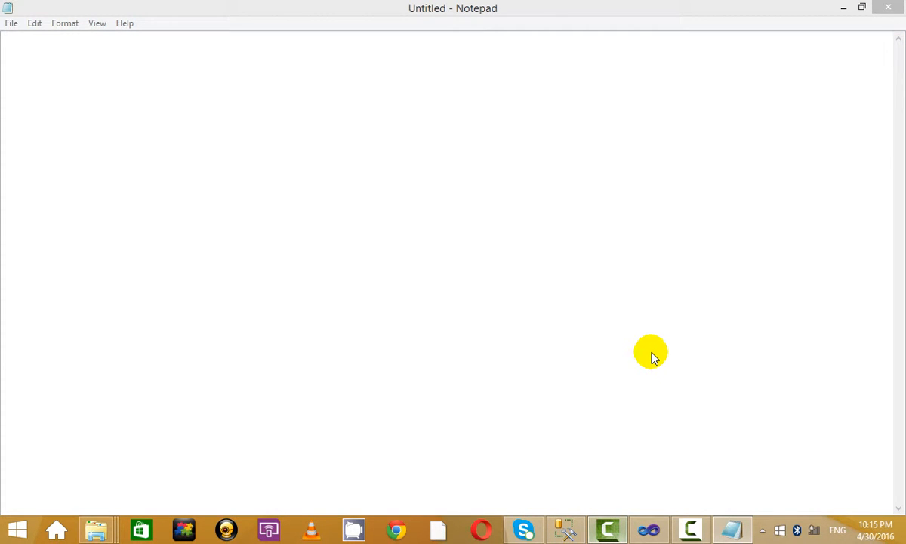
click(607, 530)
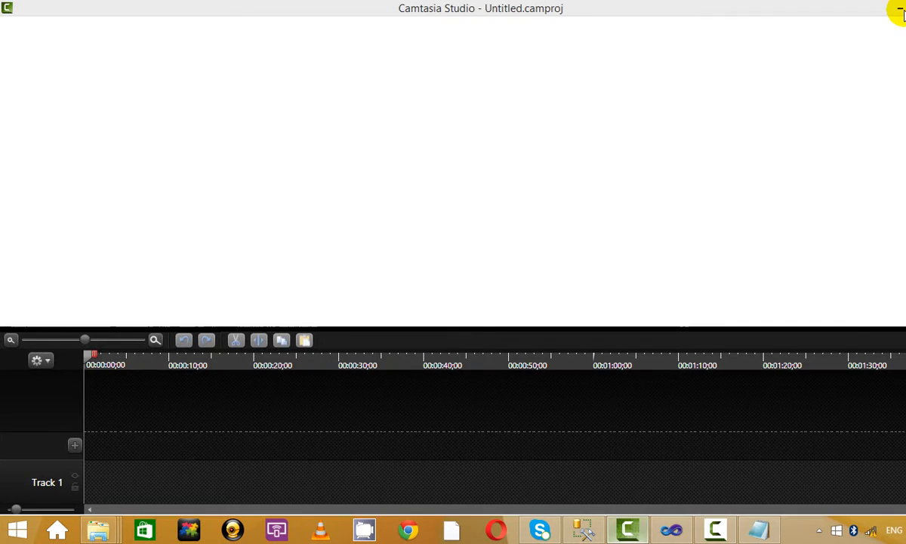
click(893, 7)
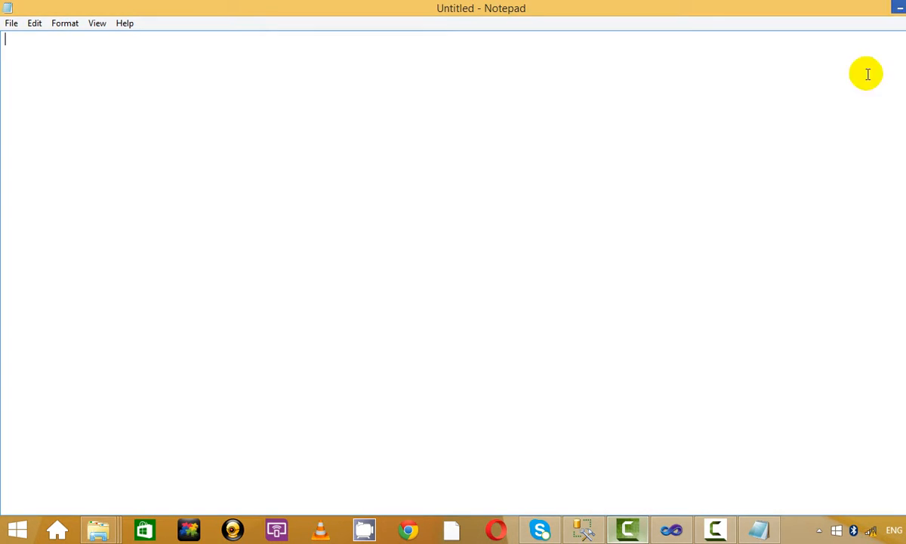
click(628, 535)
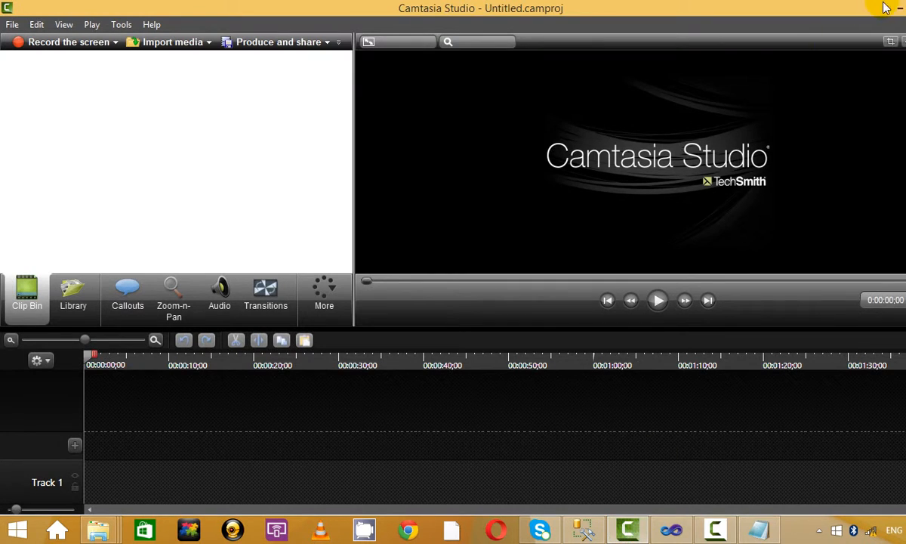
click(872, 7)
click(775, 118)
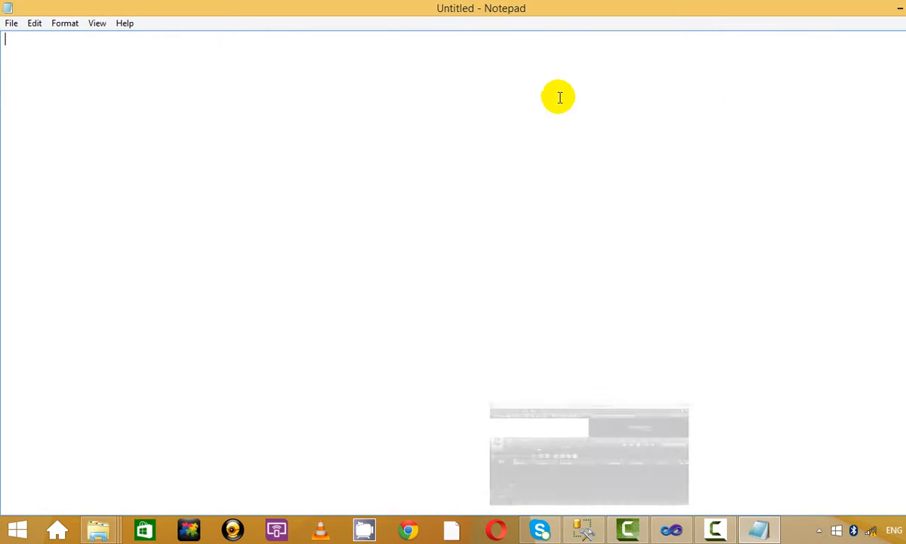
click(905, 8)
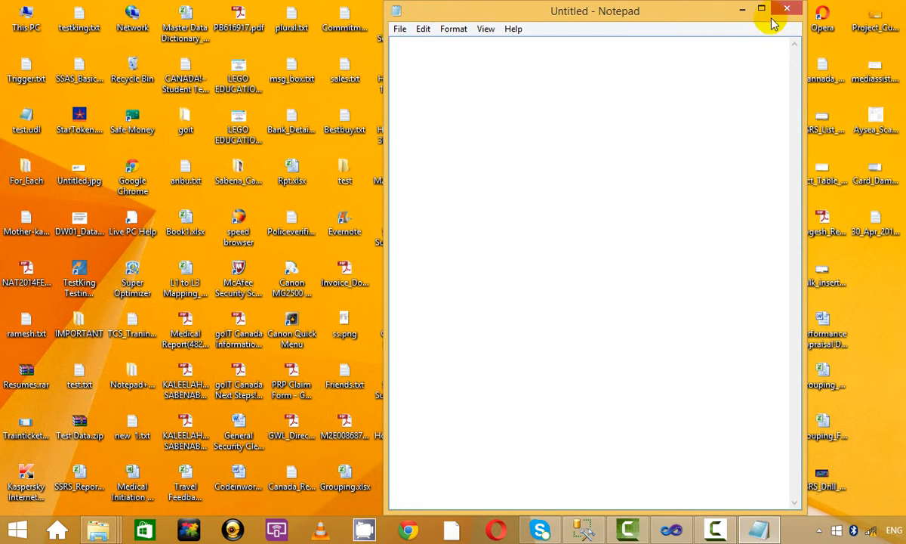
click(764, 9)
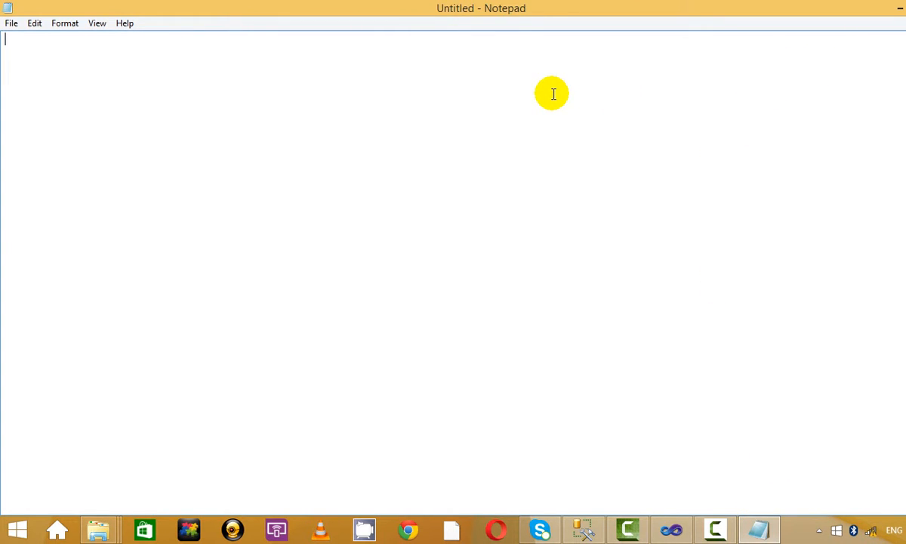
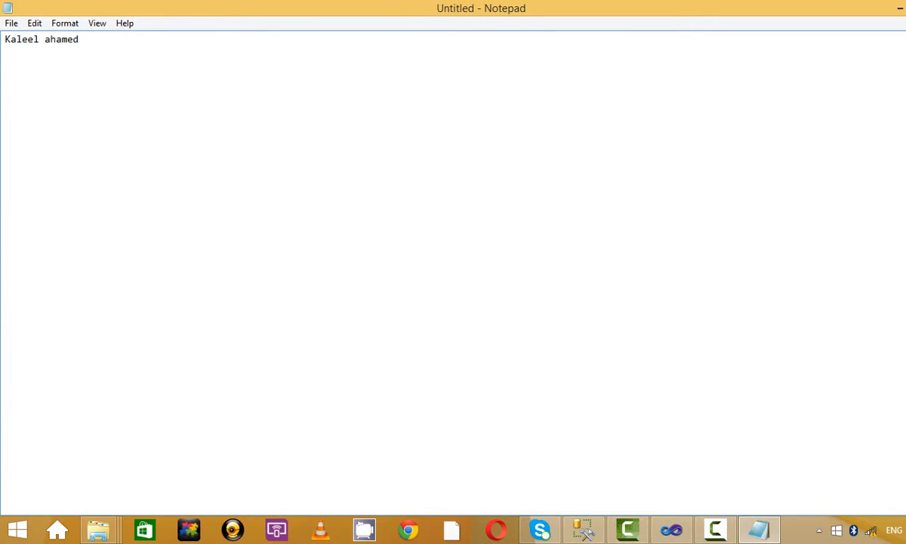
Step: Type the author's name and phone number on separate lines, followed by a blank line
click(710, 532)
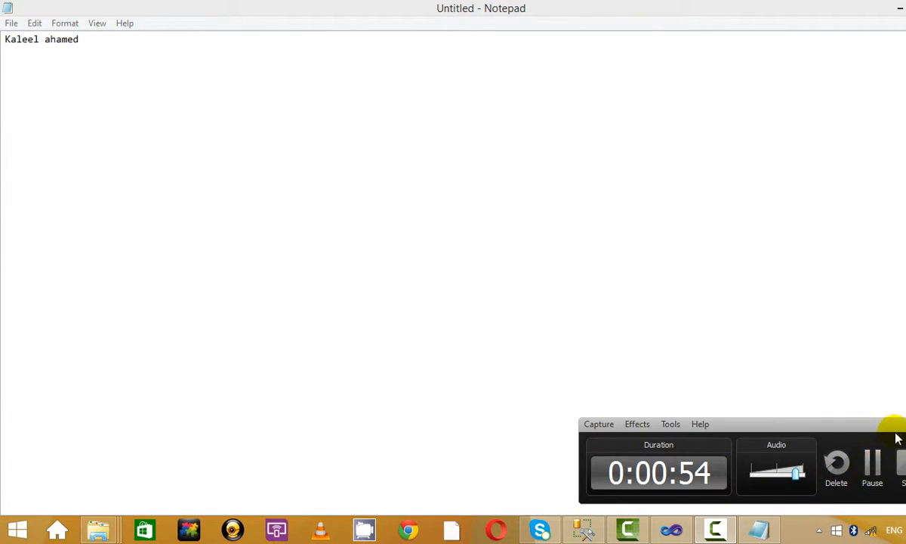
click(185, 130)
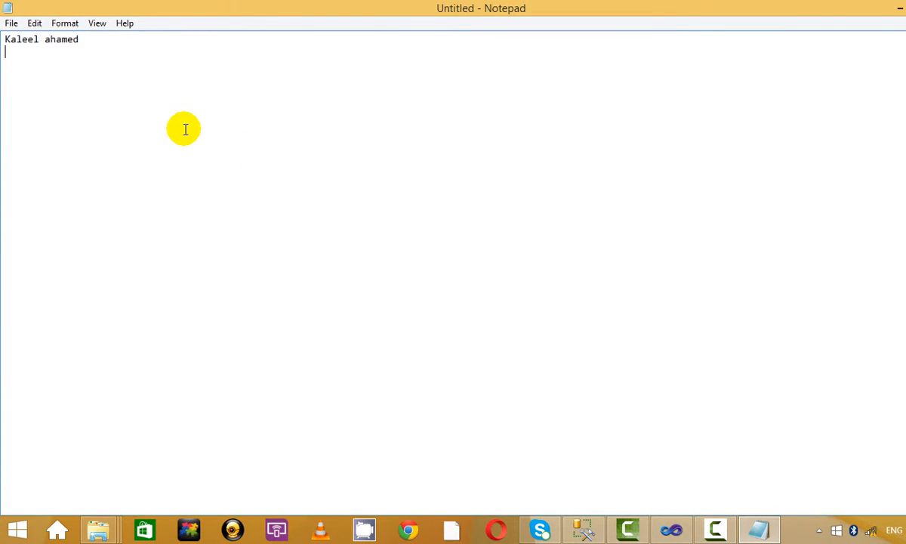
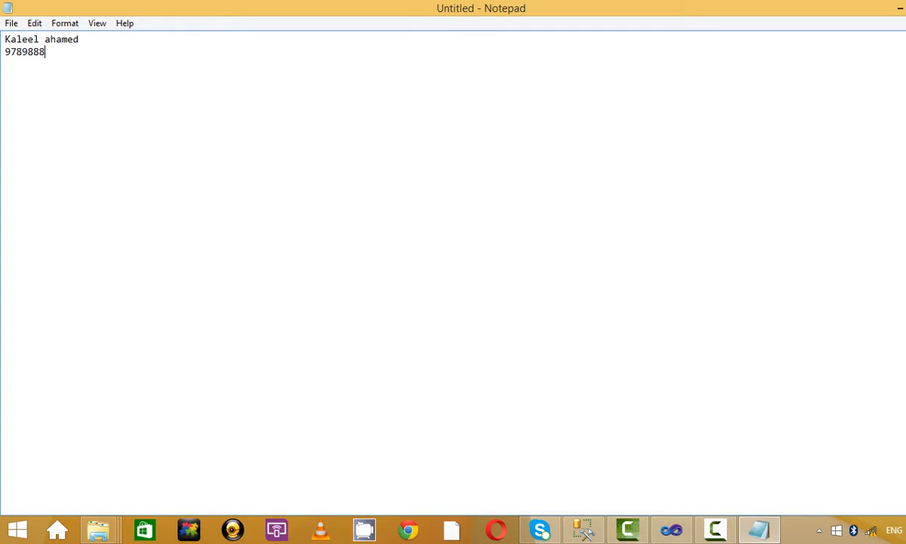
key(Return)
key(Return)
Step: Add the heading 'SSIS: Error Handling Tech:' with a first >> line below it
text(erro)
key(BackSpace)
key(BackSpace)
key(BackSpace)
key(BackSpace)
text(SSIS: Error H)
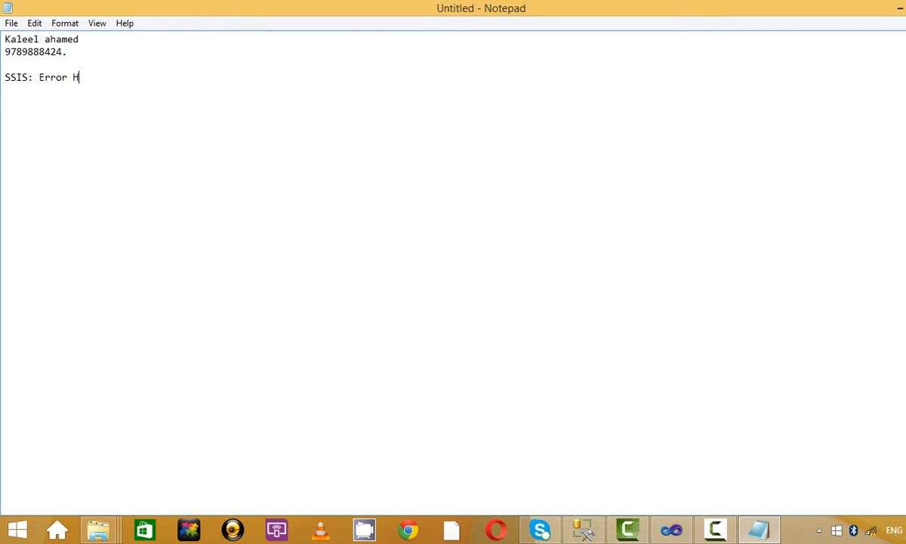
text(andling Tech)
key(BackSpace)
text(h:   )
text(>>)
key(Return)
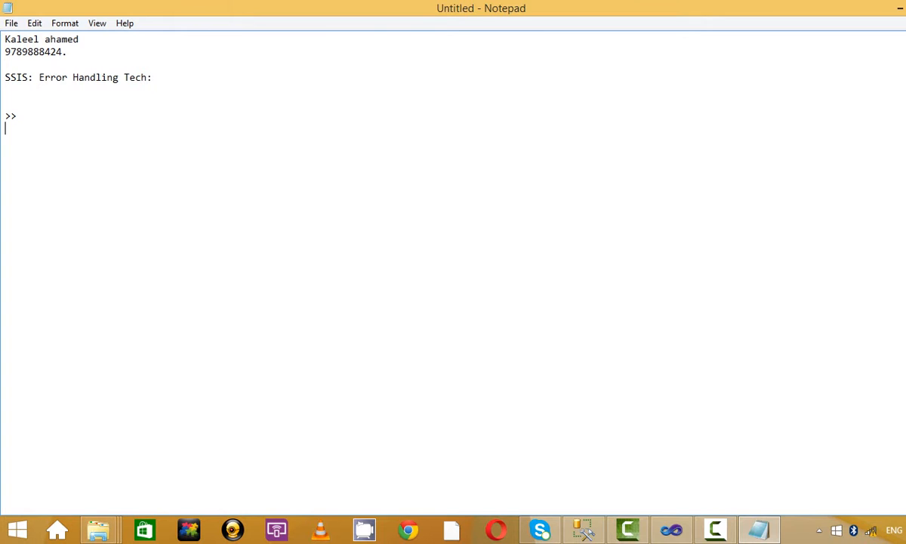
Step: Add several more empty >> bullet lines under the heading
text(>>)
key(Return)
text(>>)
key(Return)
text(>>)
key(Return)
text(>>)
key(Return)
Step: Fill the first three >> lines with Check points, Presidence Constrains and Break Points
click(46, 115)
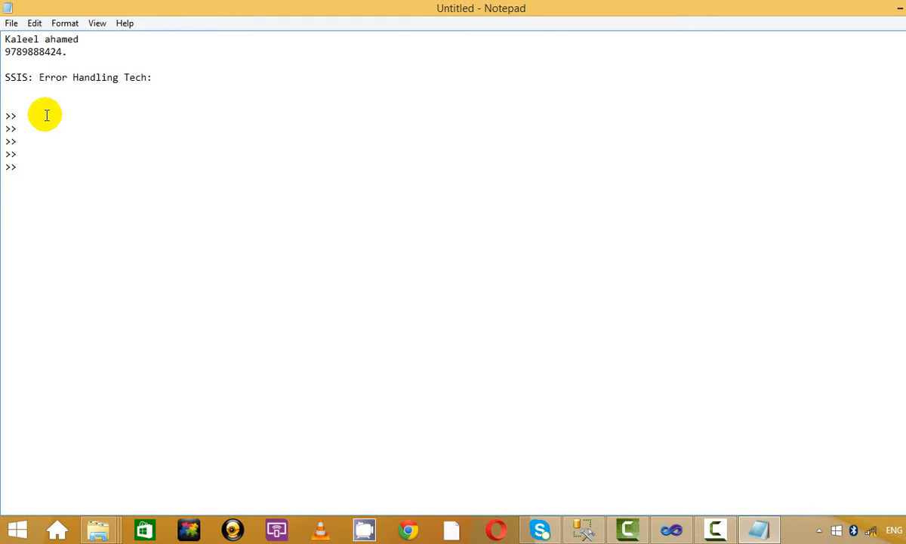
text(Chec)
key(BackSpace)
key(BackSpace)
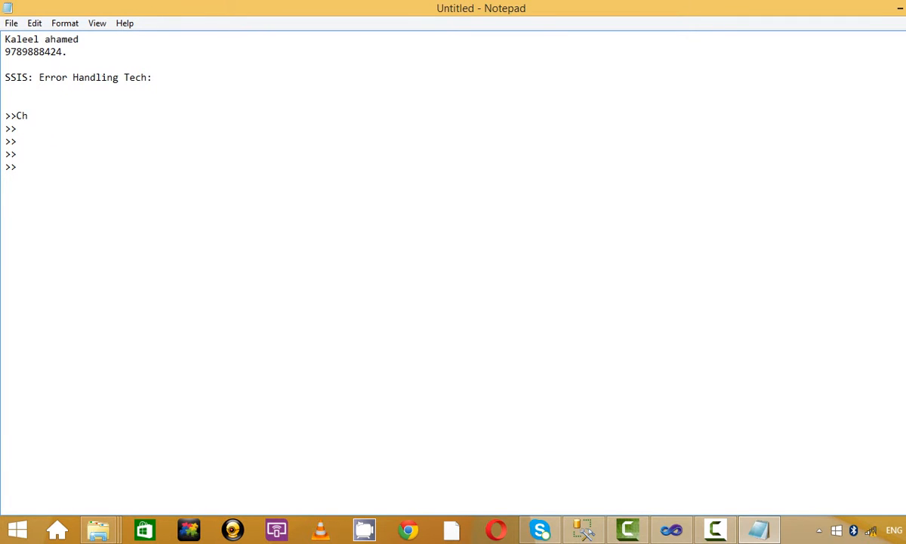
text(eck points)
key(Down)
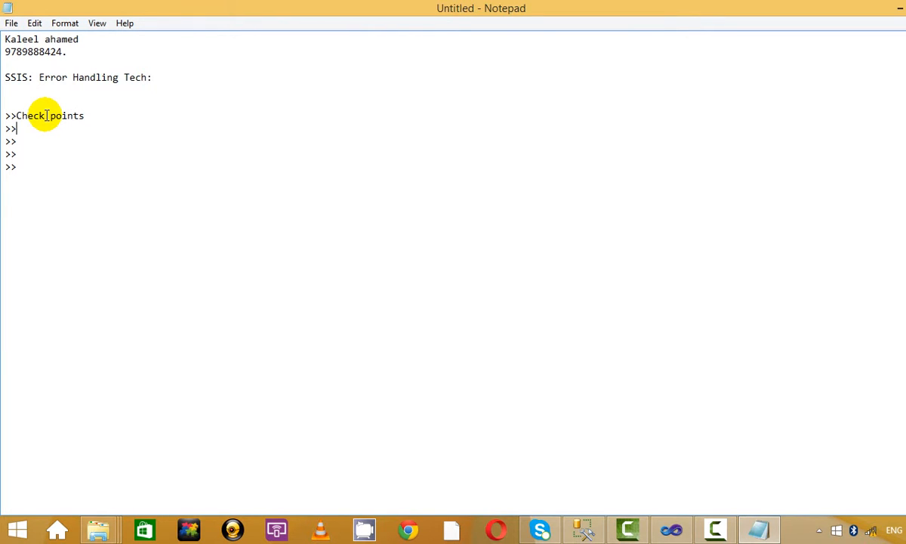
text(Presi)
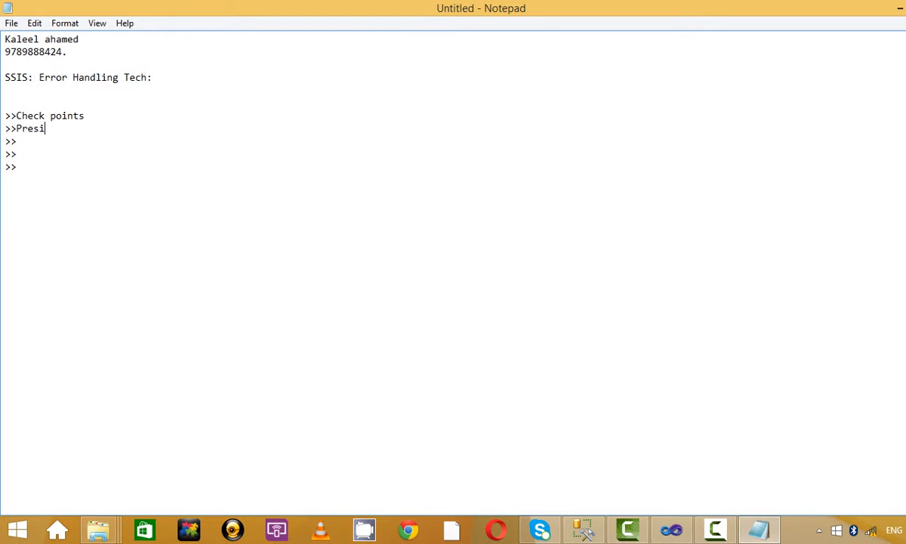
text(dence Constrains)
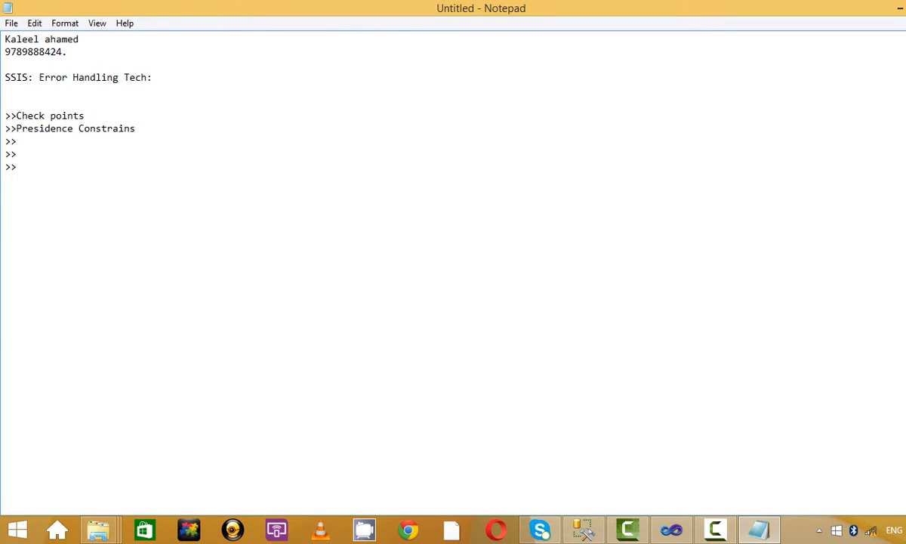
key(Down)
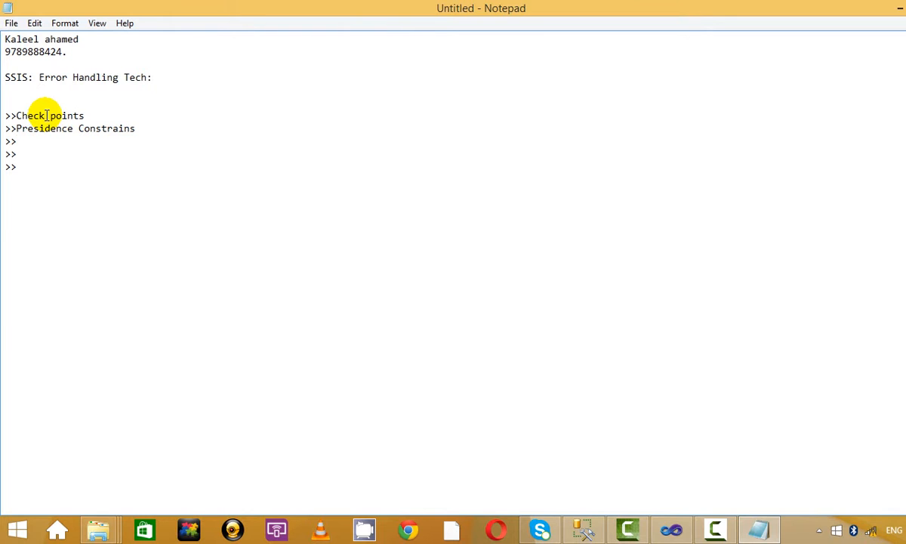
text(Break )
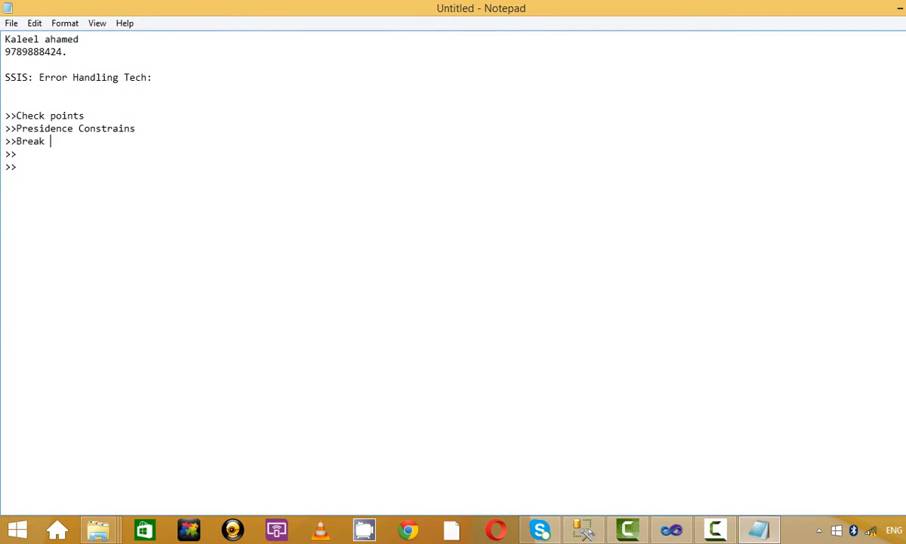
text(Points)
key(Down)
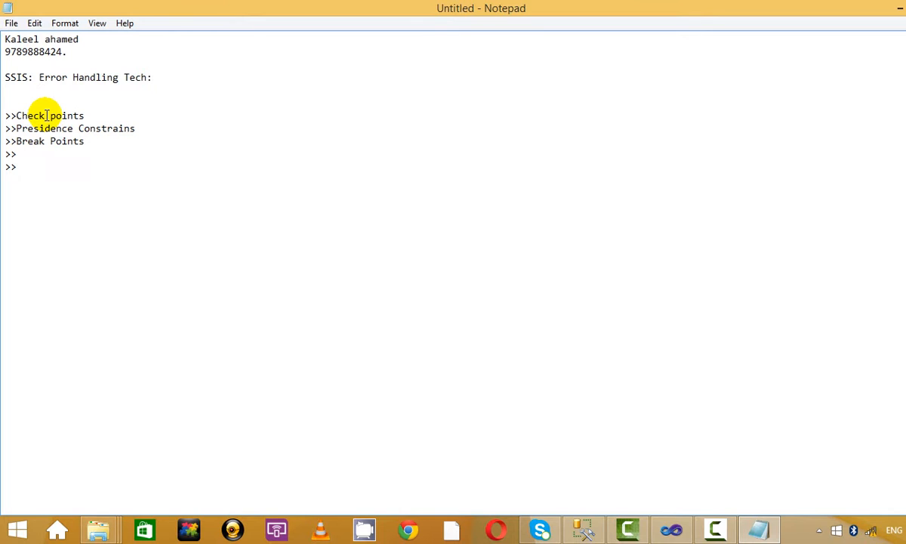
Step: Fill in Error Outputs and Logging., then add >>Event Handling. as a new item
text(Data)
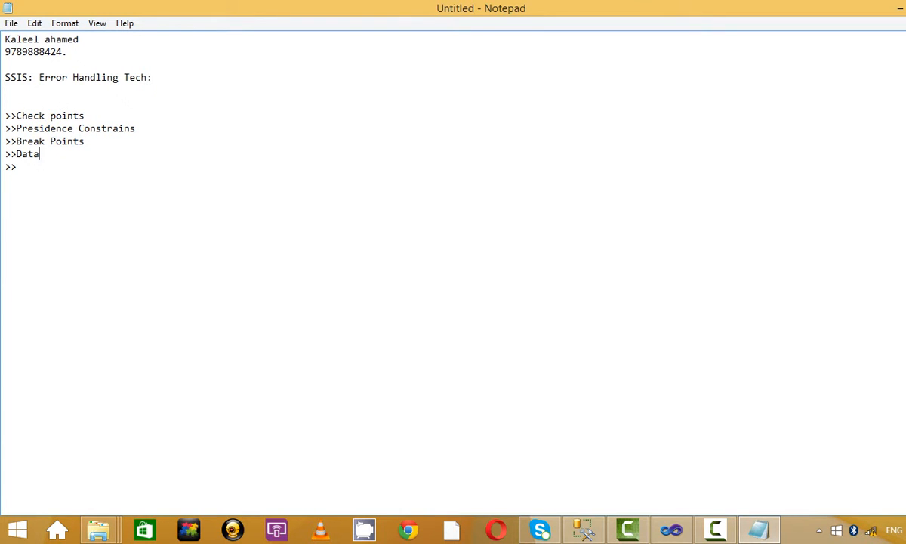
text( Har)
key(BackSpace)
key(BackSpace)
key(BackSpace)
key(BackSpace)
key(BackSpace)
key(BackSpace)
key(BackSpace)
key(BackSpace)
text(Error Outp uts)
key(Down)
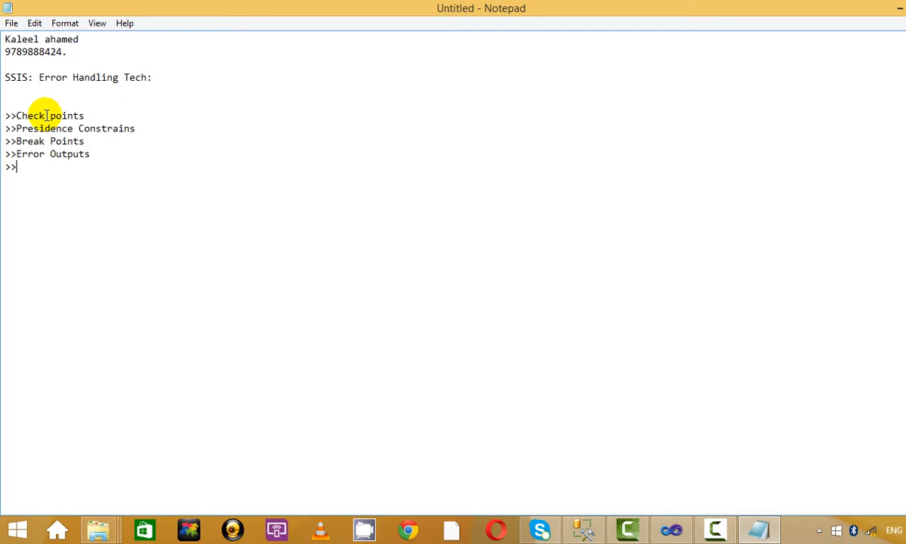
text(Logginf)
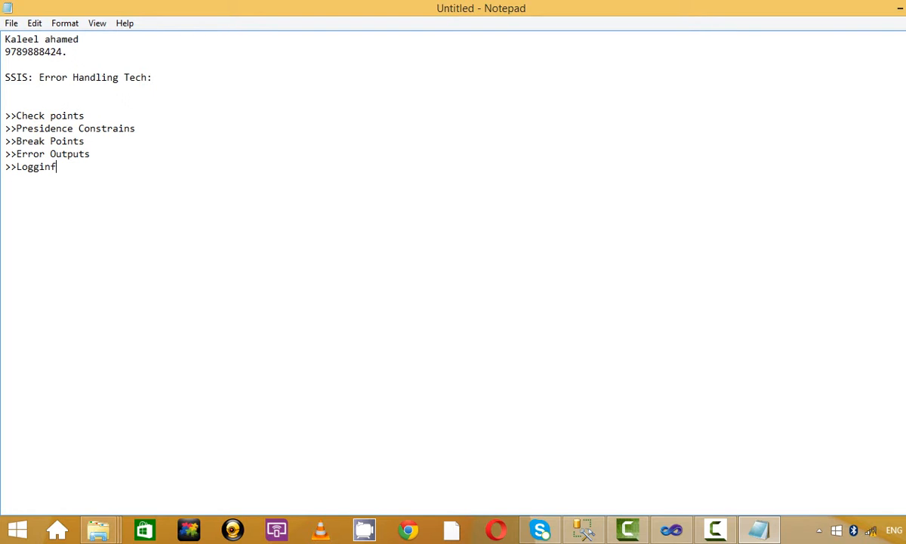
key(BackSpace)
text(g.)
key(Return)
text(>>Event Hand)
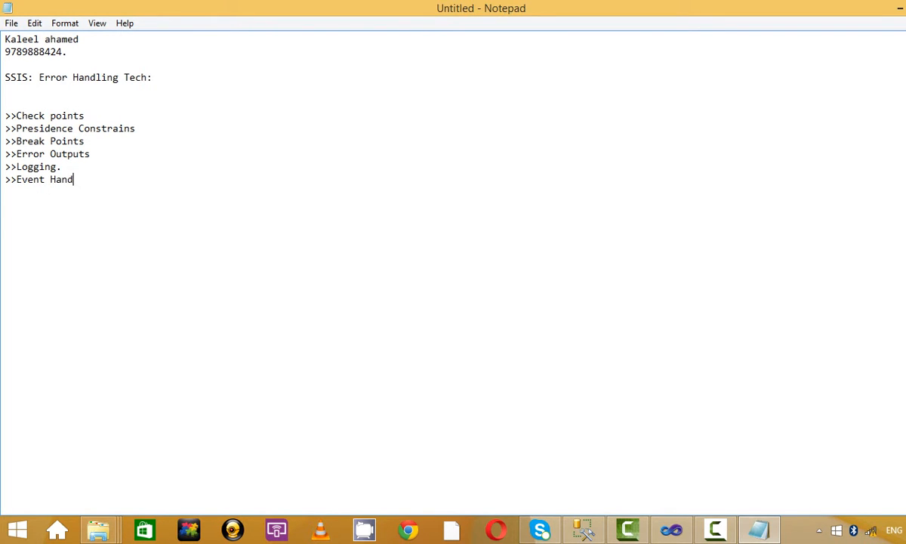
text(ling.)
click(89, 115)
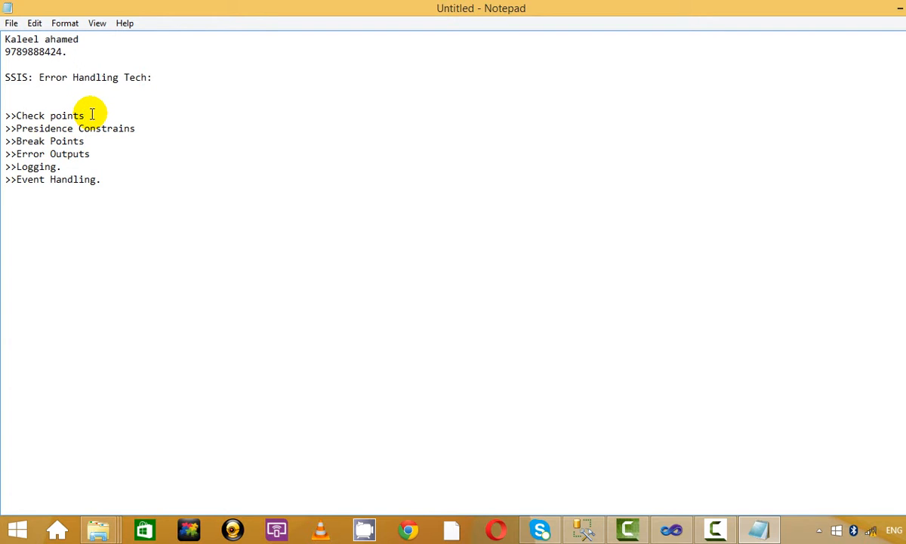
Step: End the Check points, Presidence Constrains, Break Points and Error Outputs items with periods
text(.)
click(179, 126)
text(.)
click(138, 144)
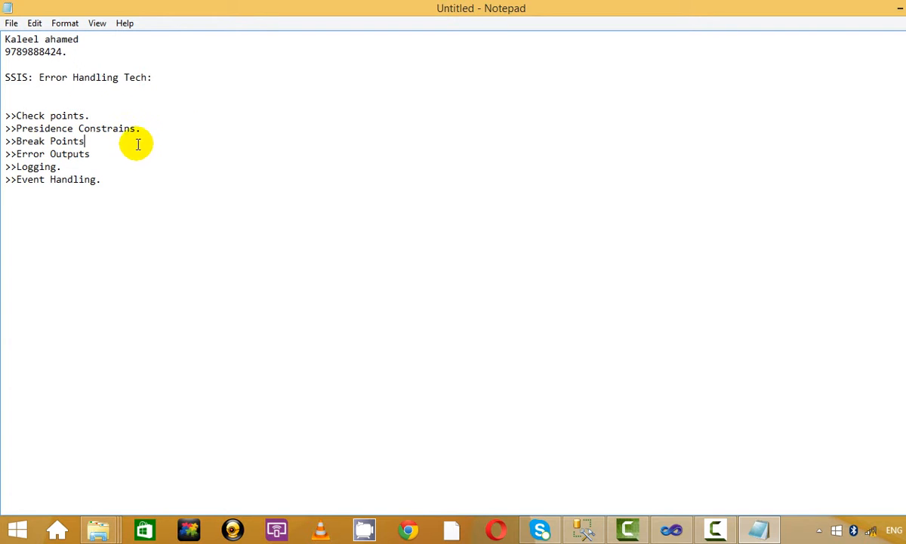
text(.)
click(120, 156)
text(.)
Step: Add a new >>Pipe line. item below Event Handling
drag(115, 179, 22, 140)
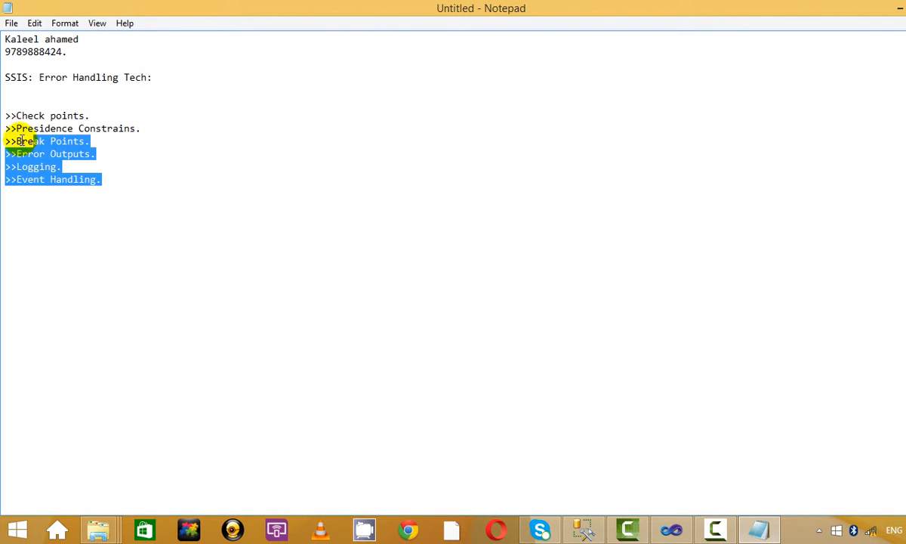
click(160, 142)
click(120, 182)
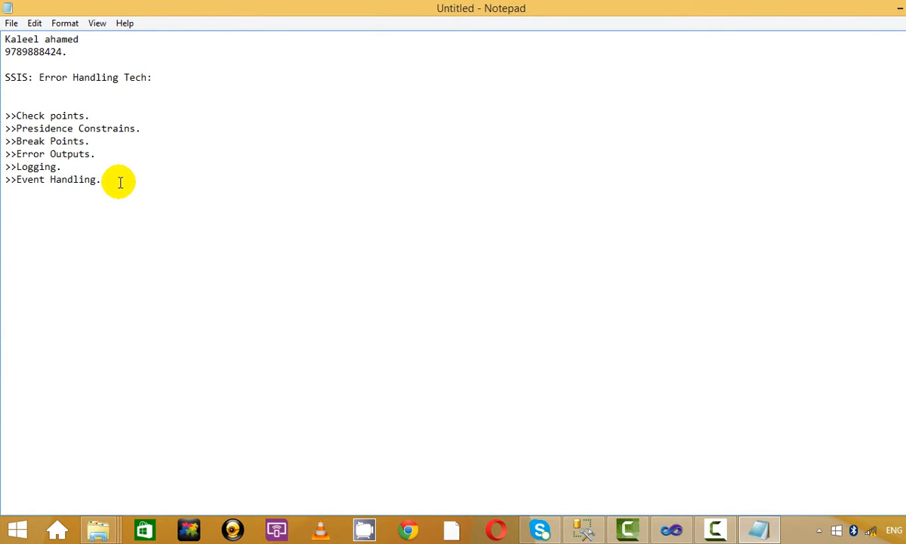
key(Return)
text(>>)
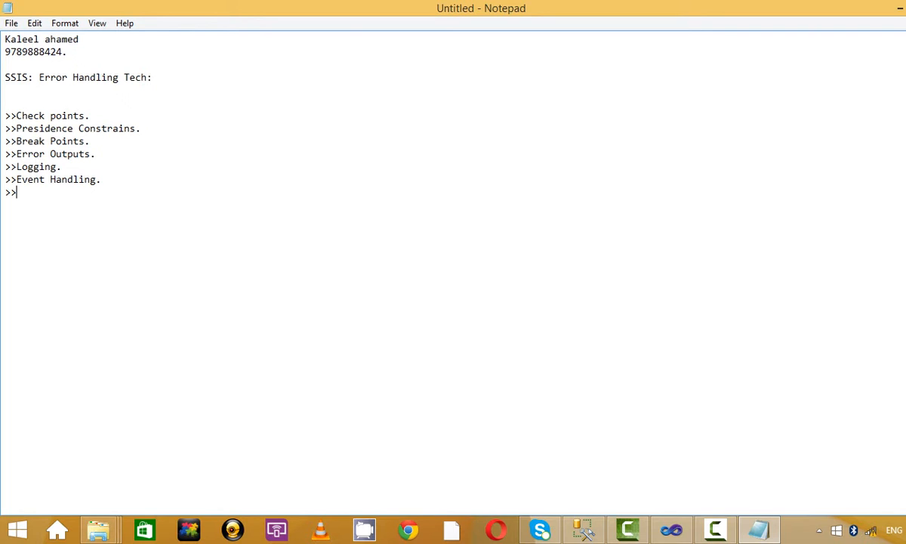
text(Pipe line Tree.)
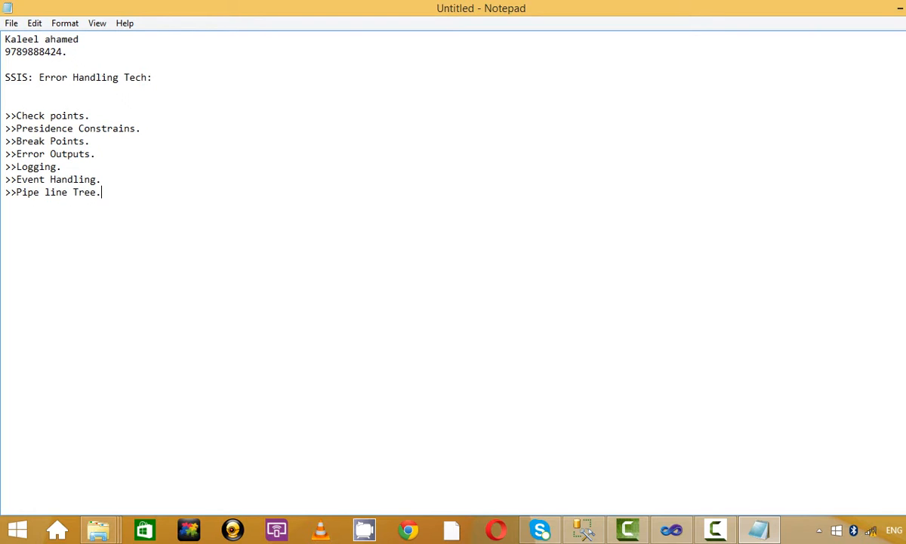
key(BackSpace)
key(BackSpace)
key(BackSpace)
key(BackSpace)
key(BackSpace)
key(BackSpace)
text(.)
key(Return)
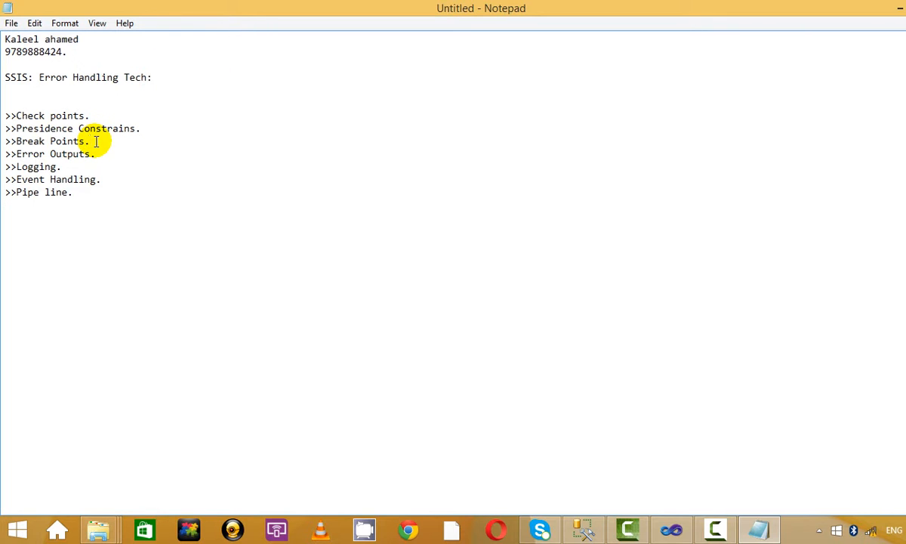
Step: Delete the blank line directly under the SSIS heading
drag(107, 143, 173, 110)
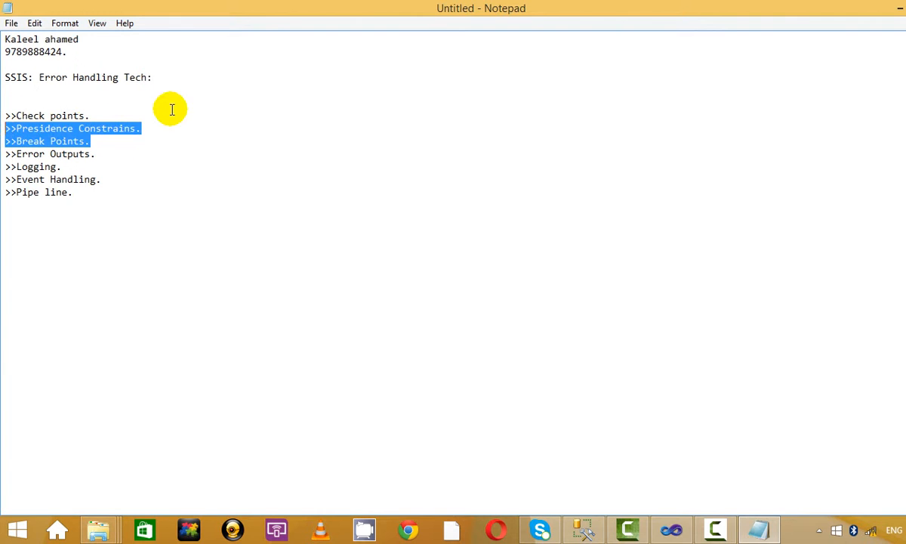
click(172, 109)
drag(123, 141, 4, 115)
click(136, 129)
drag(151, 126, 4, 105)
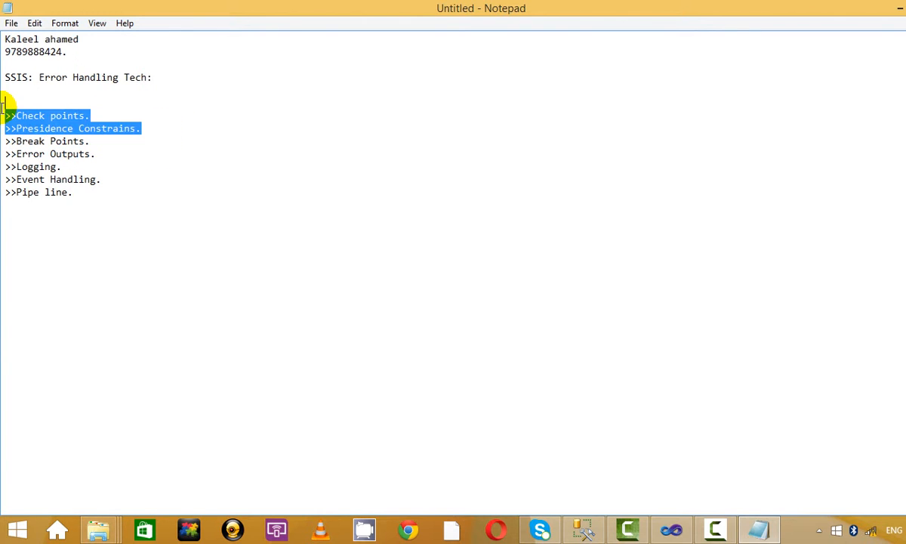
click(95, 112)
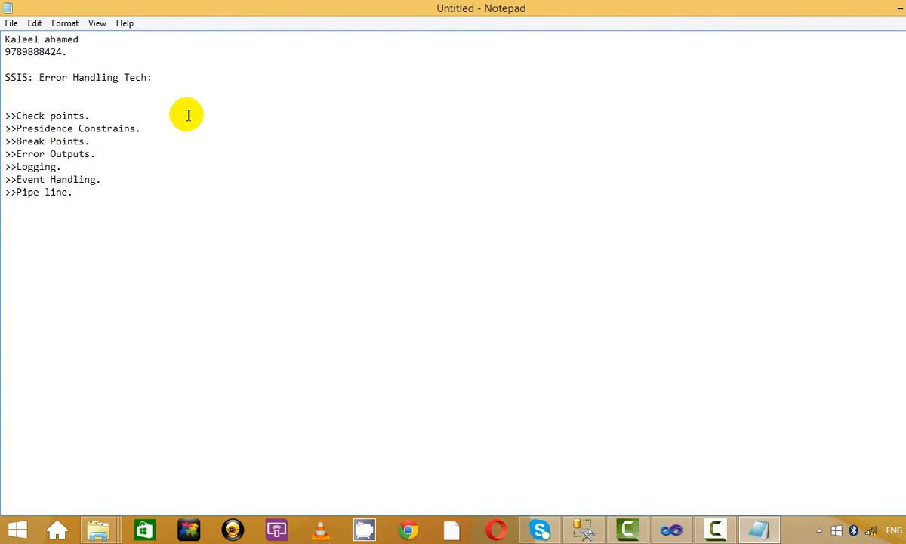
click(91, 86)
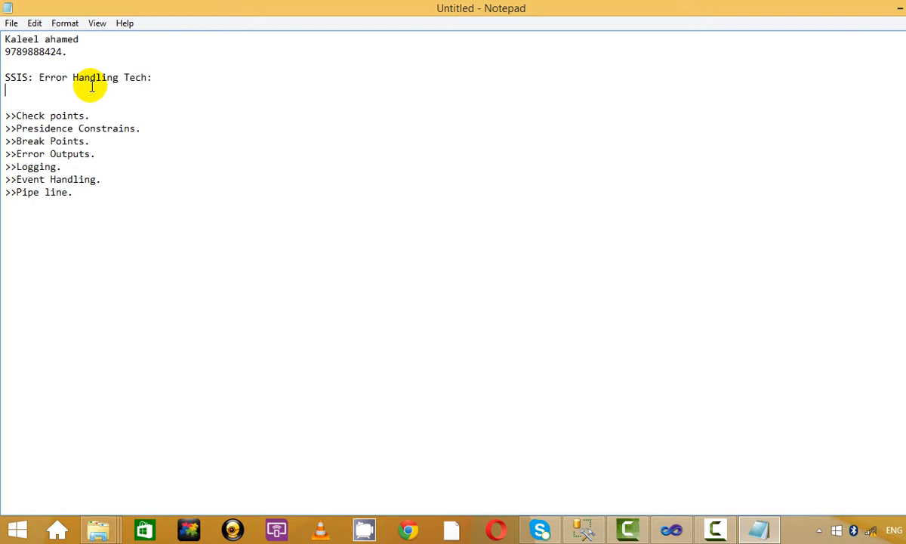
key(Delete)
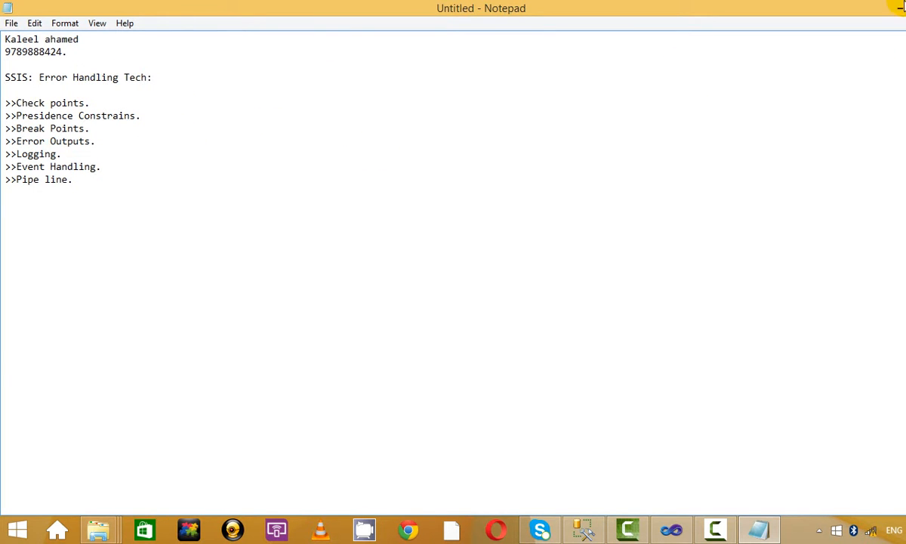
Step: Minimize Notepad and Camtasia Studio and refresh the desktop
click(898, 11)
right_click(897, 246)
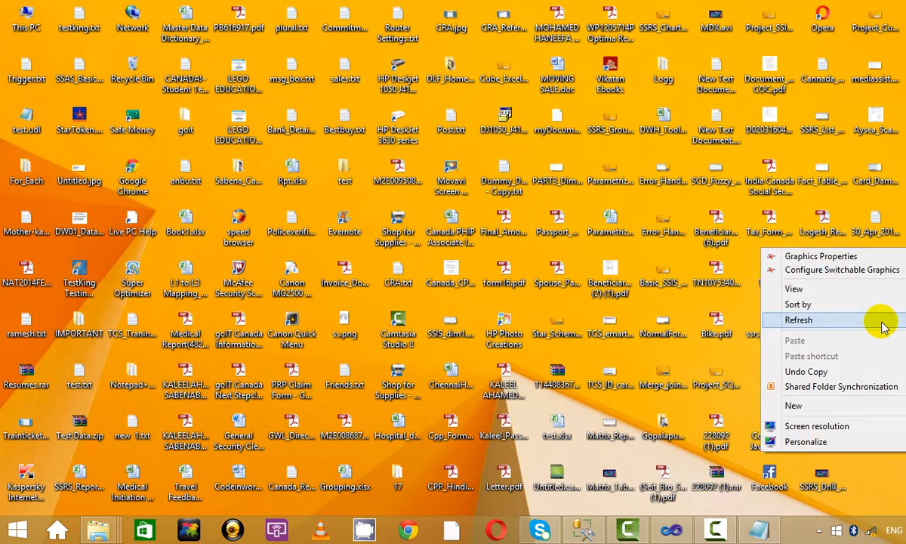
click(883, 323)
click(716, 529)
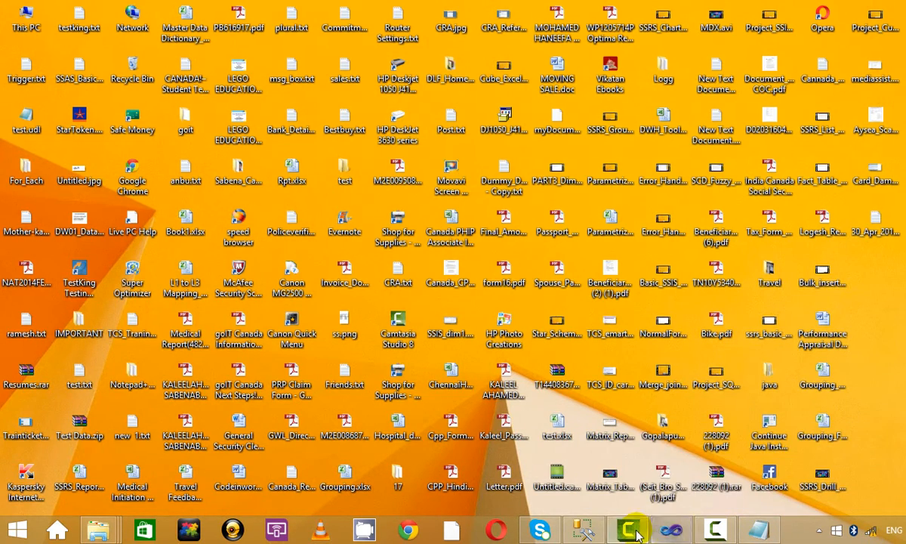
click(628, 528)
click(775, 119)
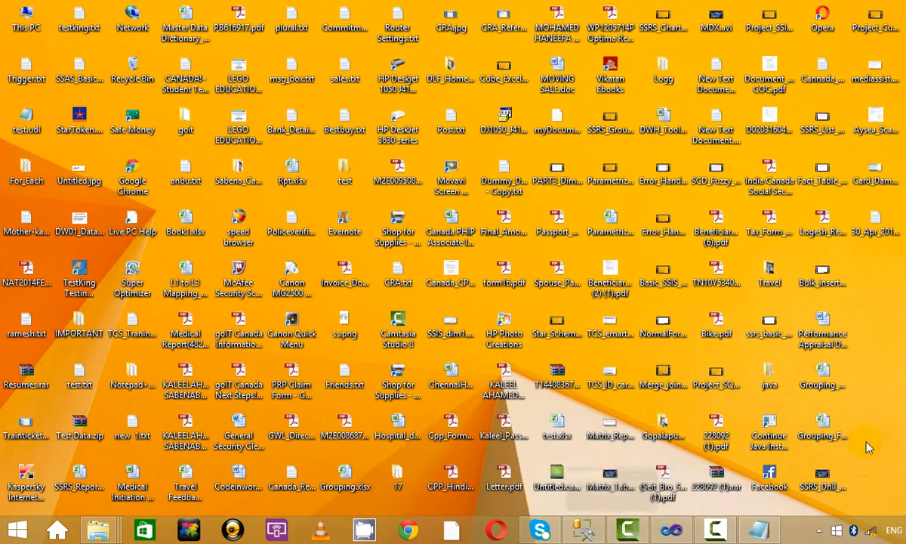
right_click(766, 142)
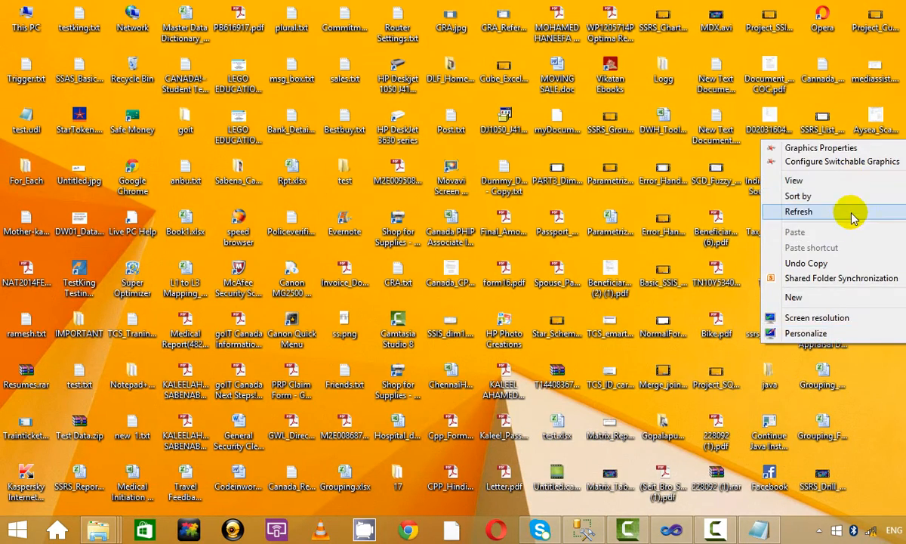
click(856, 212)
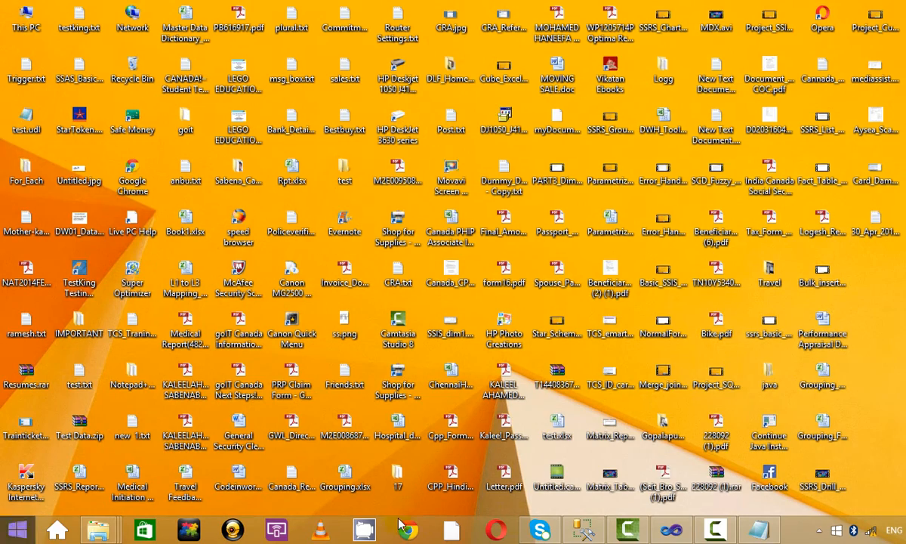
Step: Close the Visual Studio report project and open the Start screen
click(668, 531)
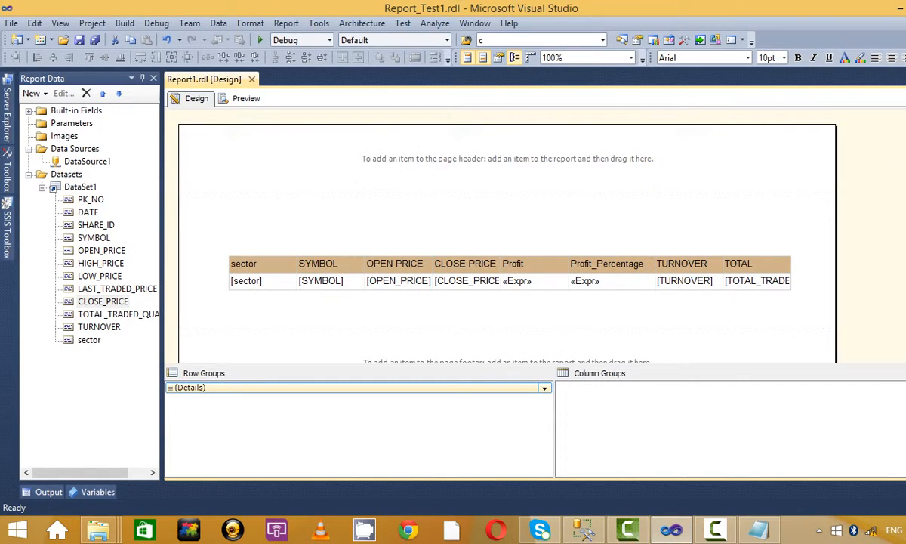
click(905, 8)
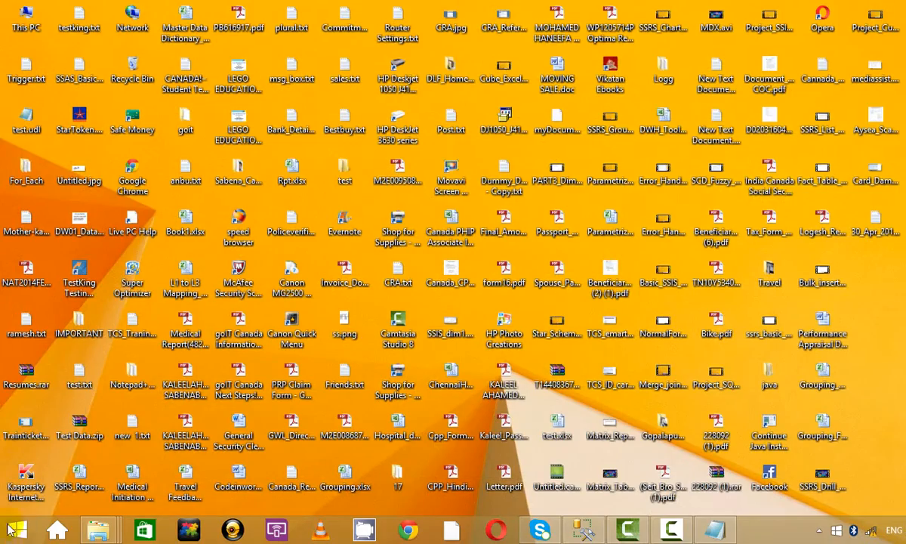
click(21, 531)
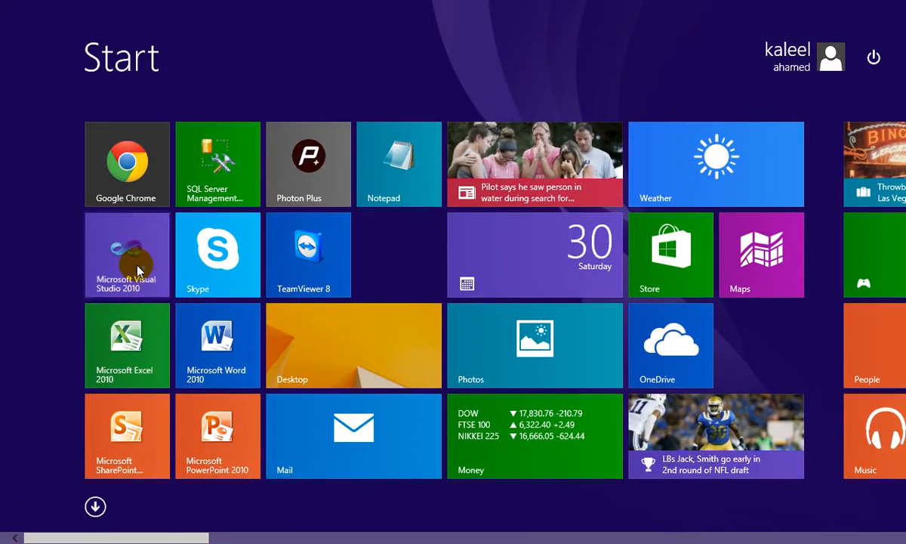
Step: Launch Visual Studio 2010 and load the recent SSIS_Apr_23_2016 project, pausing the recorder meanwhile
click(136, 264)
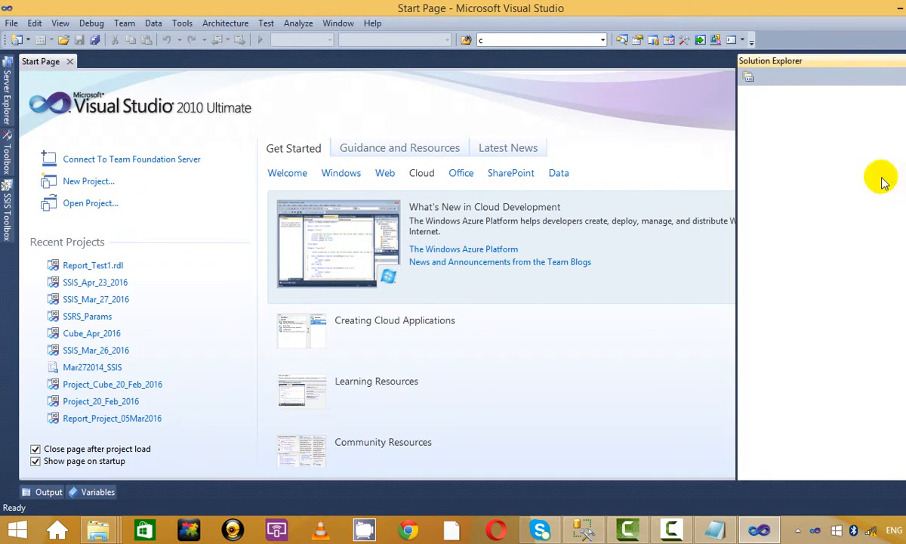
click(118, 284)
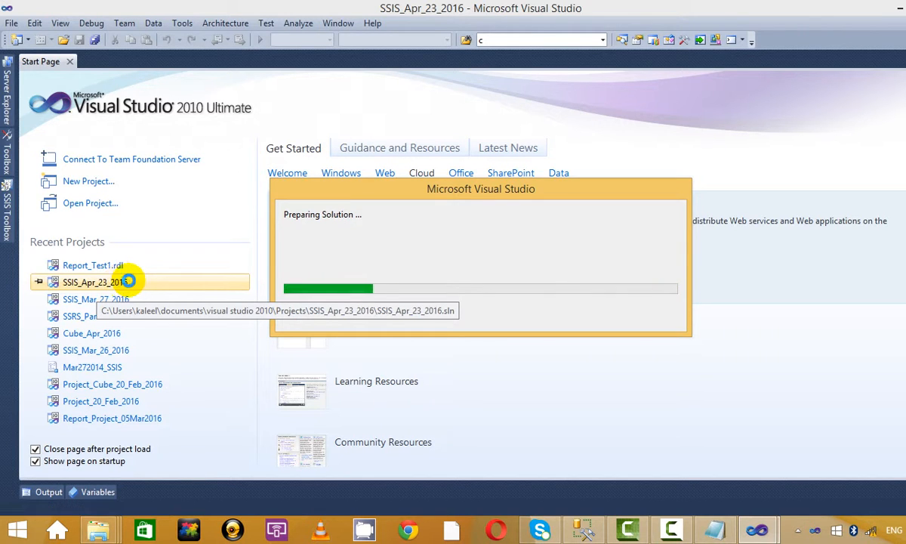
click(672, 530)
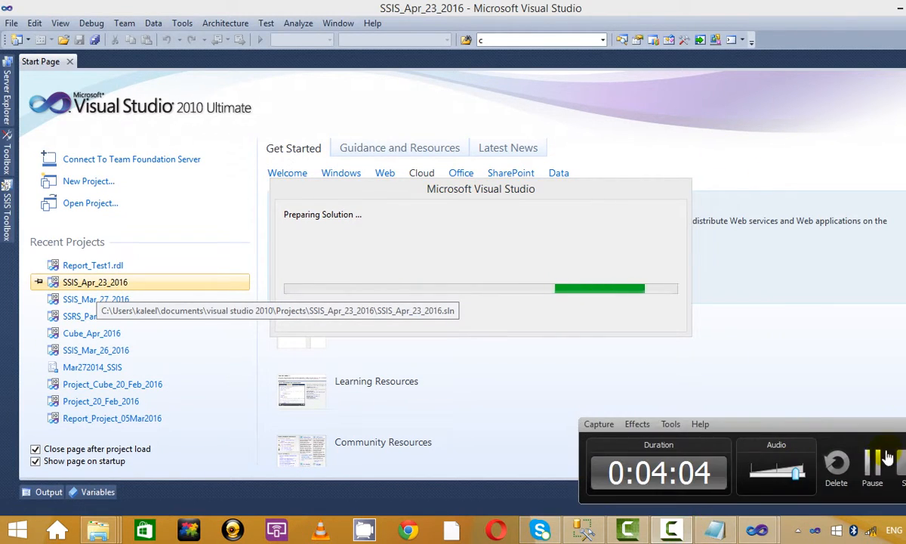
click(876, 463)
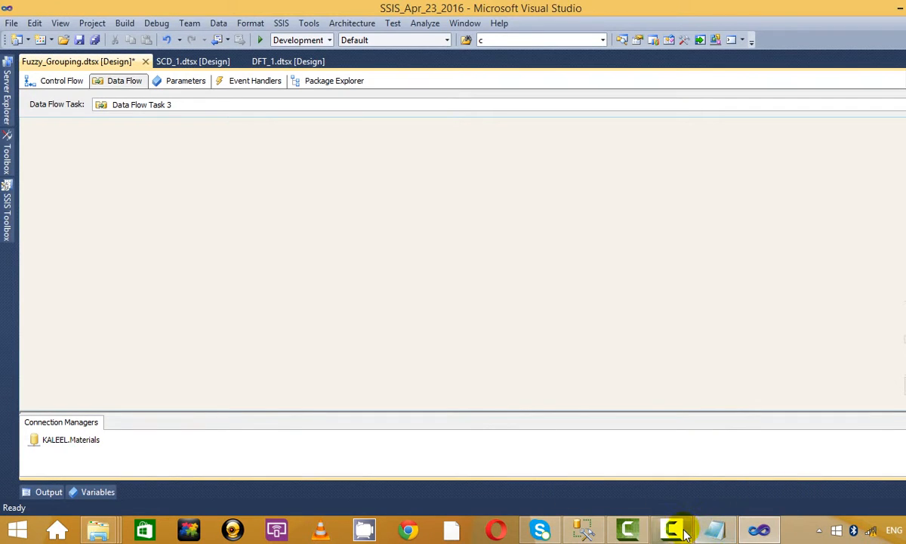
click(684, 534)
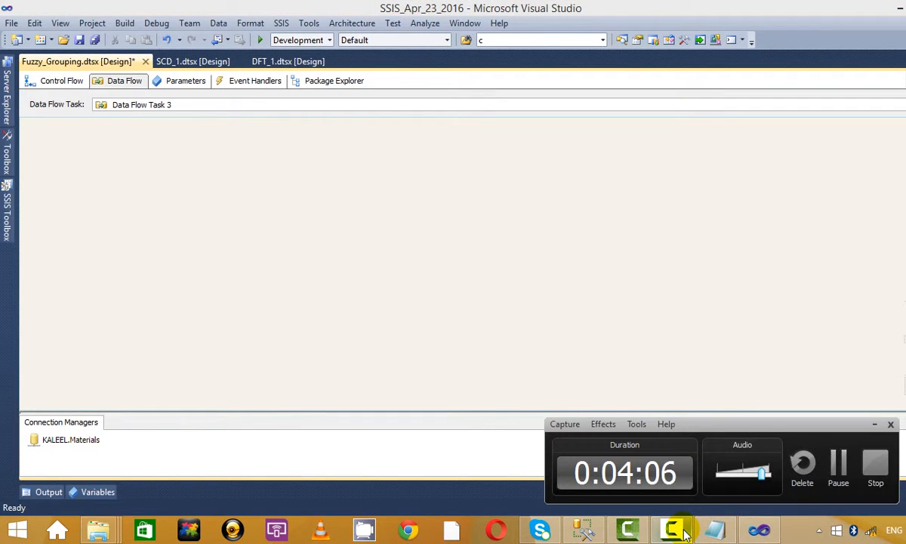
Step: Hide the recorder panel and dismiss the data flow component list
click(883, 423)
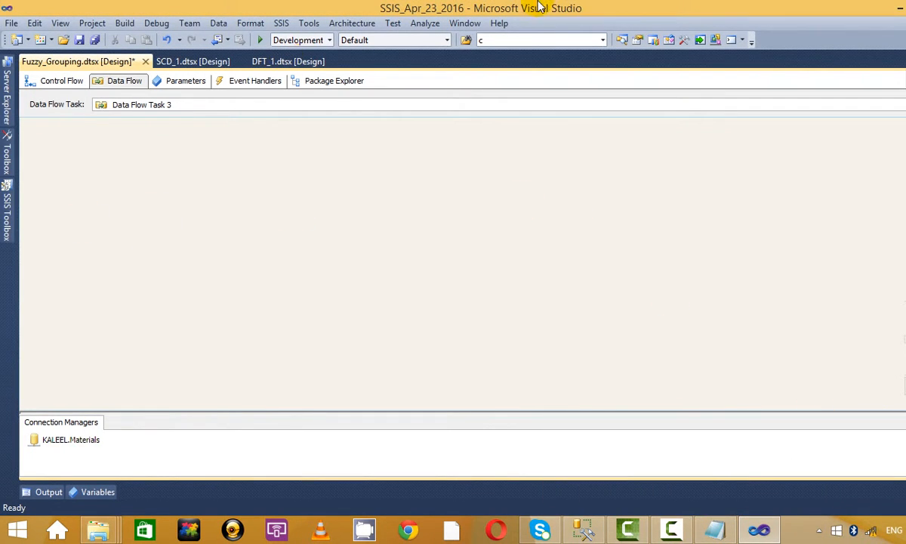
click(7, 211)
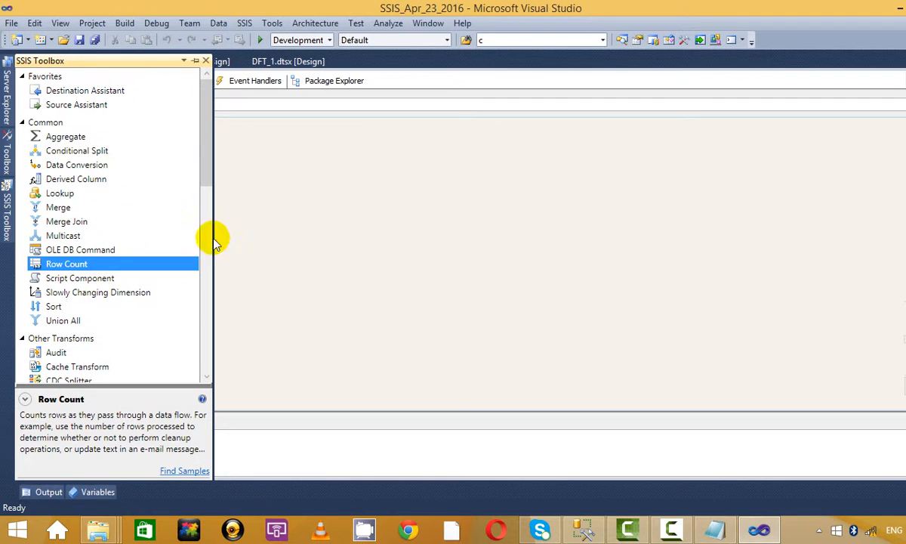
drag(203, 126, 205, 100)
click(202, 131)
Step: Delete Data Flow Task 2 and Data Flow Task 3 from the control flow, then show Solution Explorer
click(67, 85)
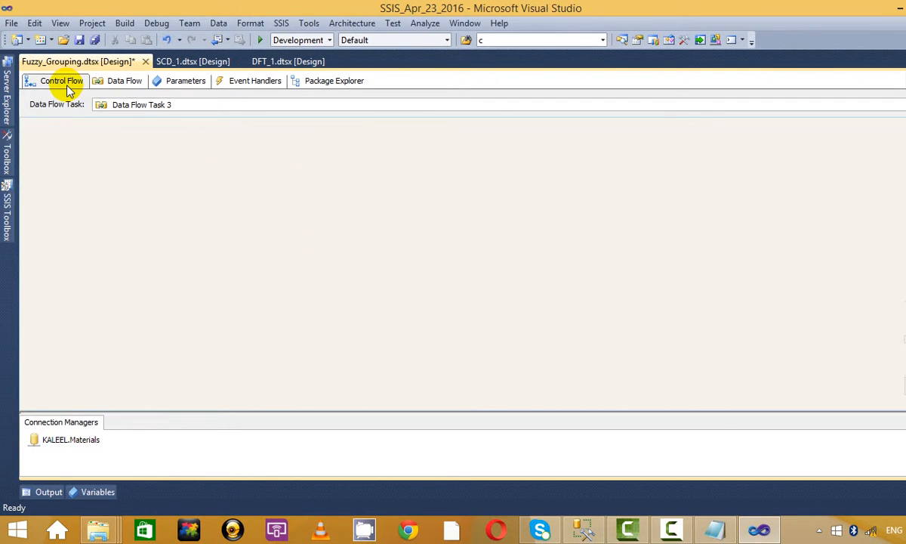
click(264, 242)
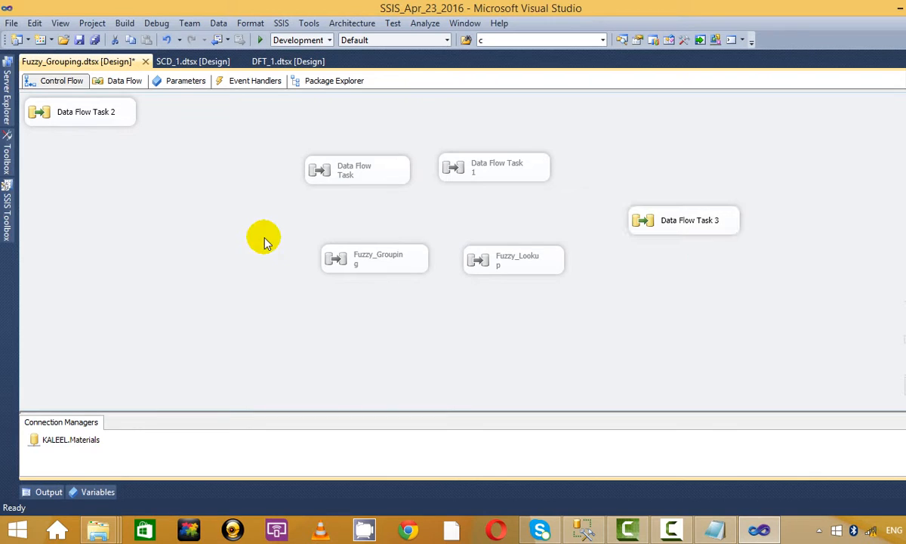
click(75, 120)
key(Delete)
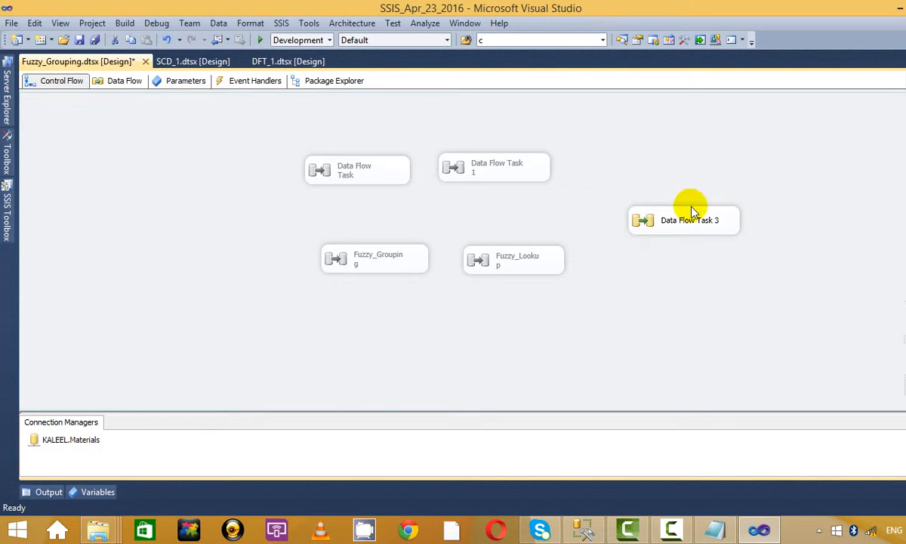
click(689, 219)
key(Delete)
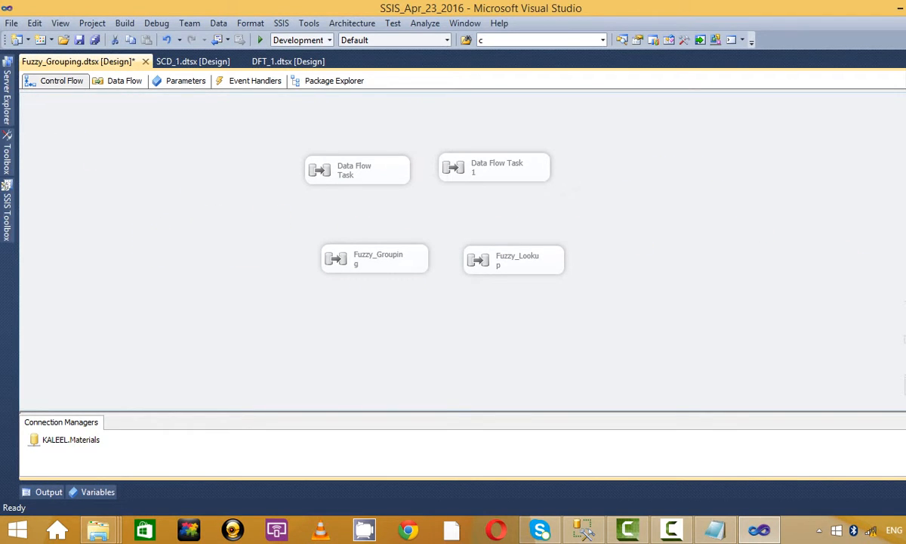
key(ctrl+alt+l)
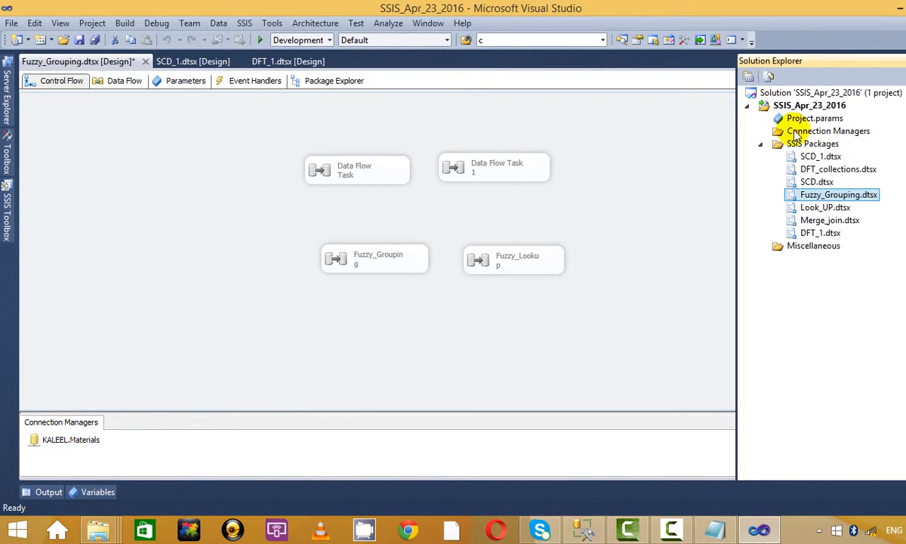
Step: Add a new SSIS package and rename Package2.dtsx to Check_Points.dtsx
right_click(820, 145)
click(738, 153)
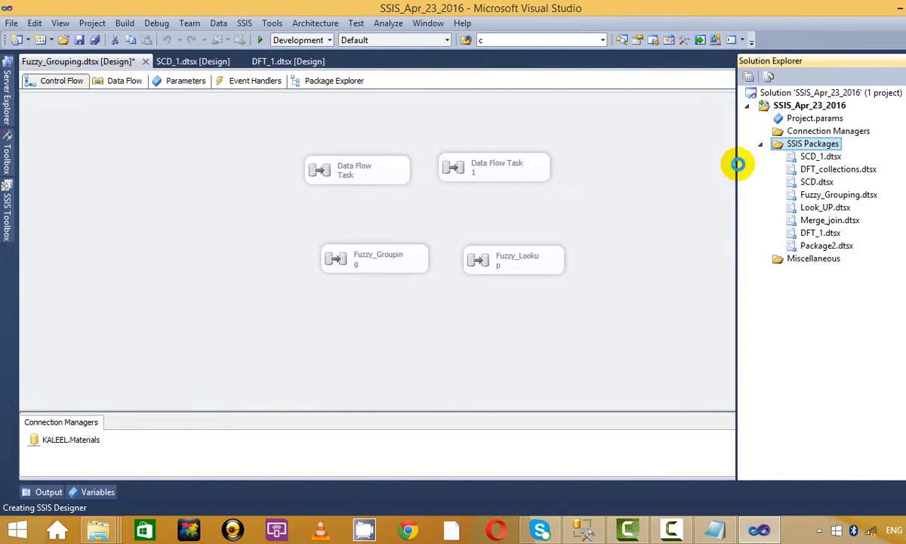
click(830, 246)
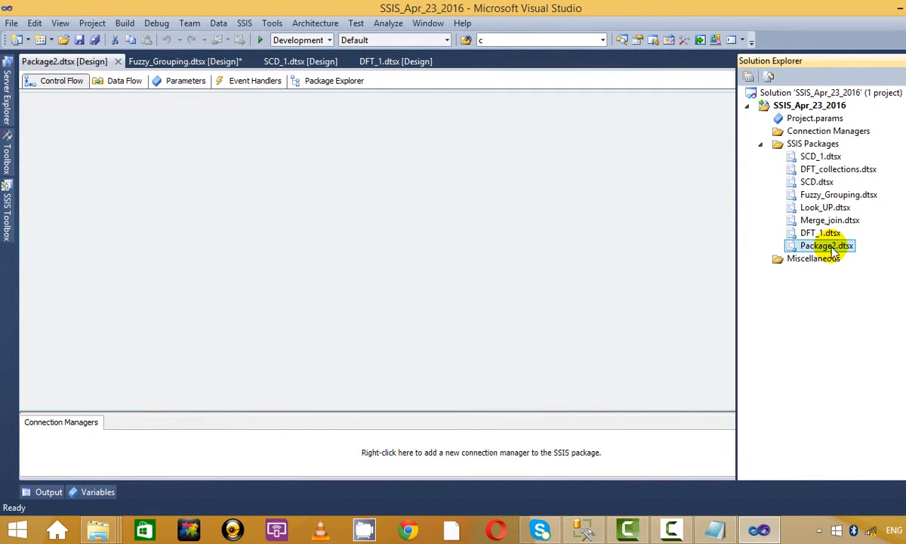
right_click(804, 246)
click(802, 283)
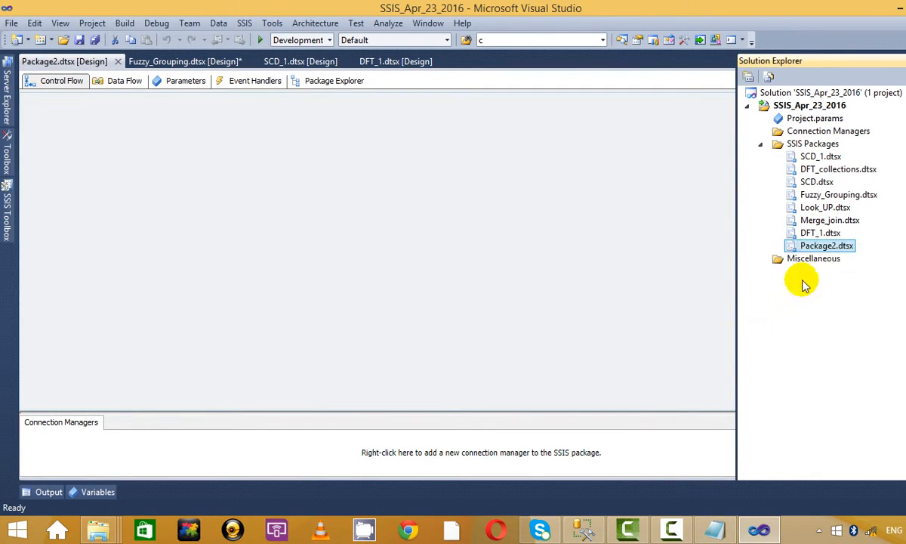
right_click(821, 245)
click(688, 422)
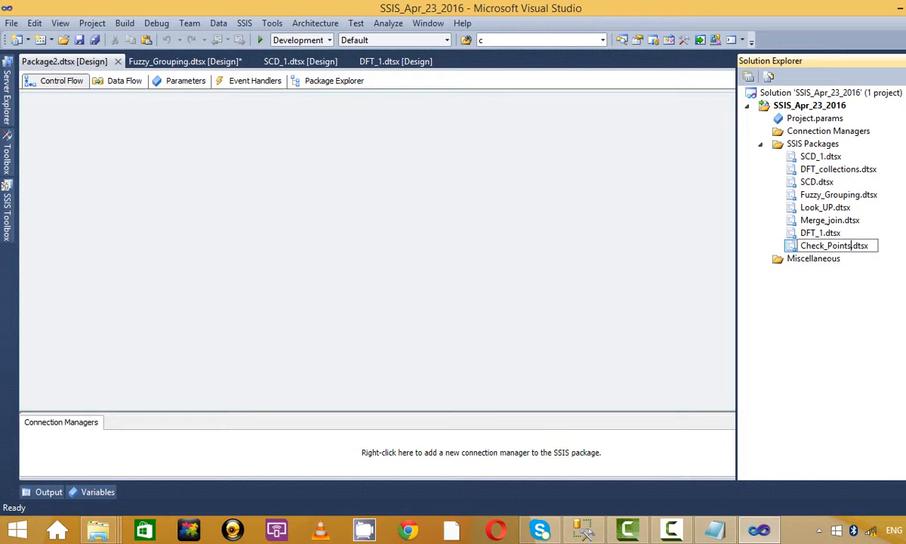
click(851, 339)
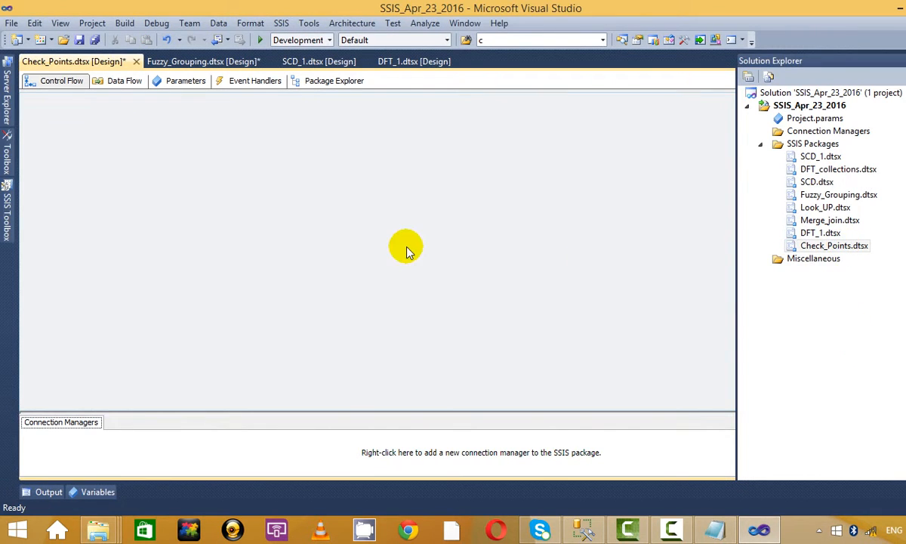
click(6, 216)
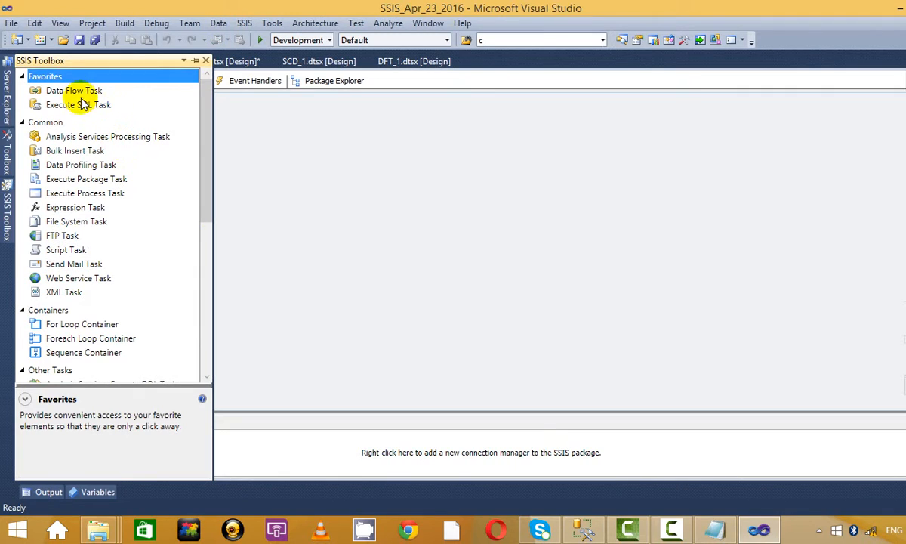
Step: Drag a Script Task onto the Check_Points control flow
click(82, 105)
click(74, 89)
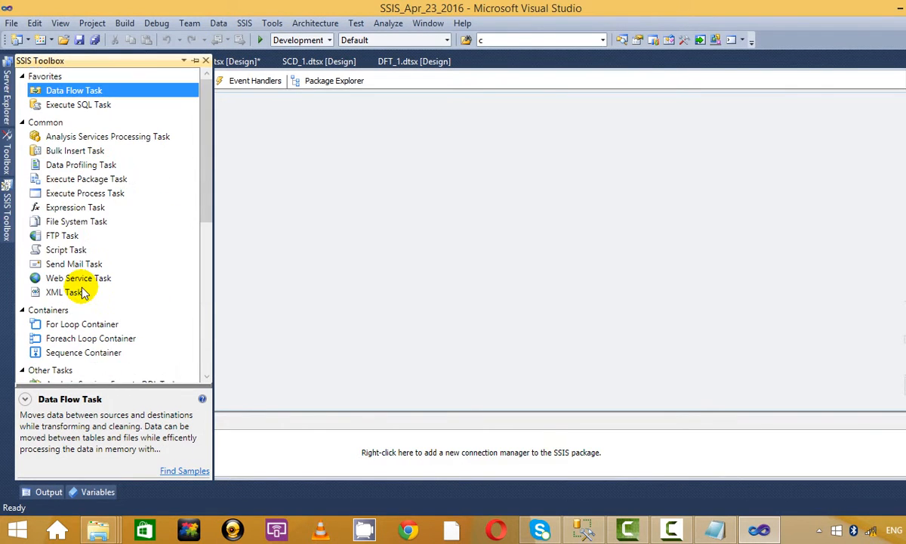
drag(60, 250, 468, 133)
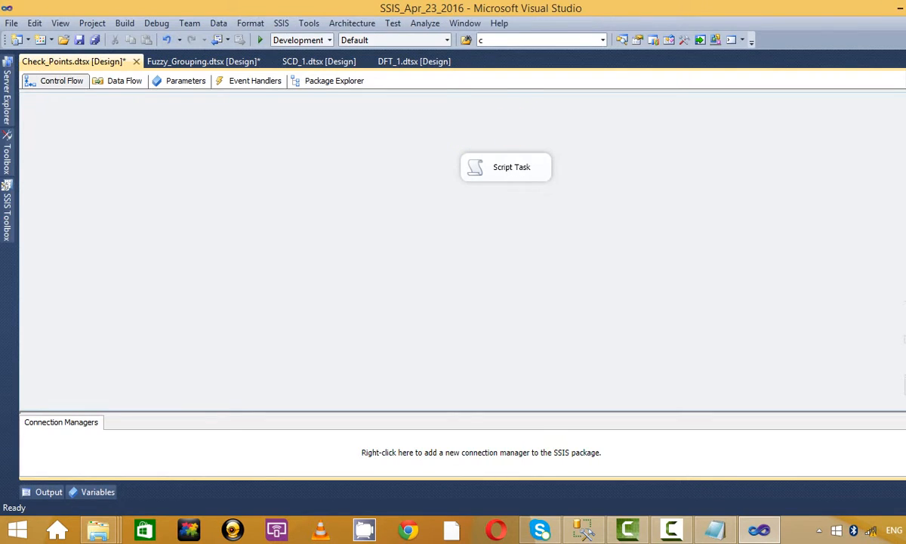
Step: Open msg_box.txt, select its Counter MessageBox line, and return to maximized Visual Studio
drag(782, 7, 817, 41)
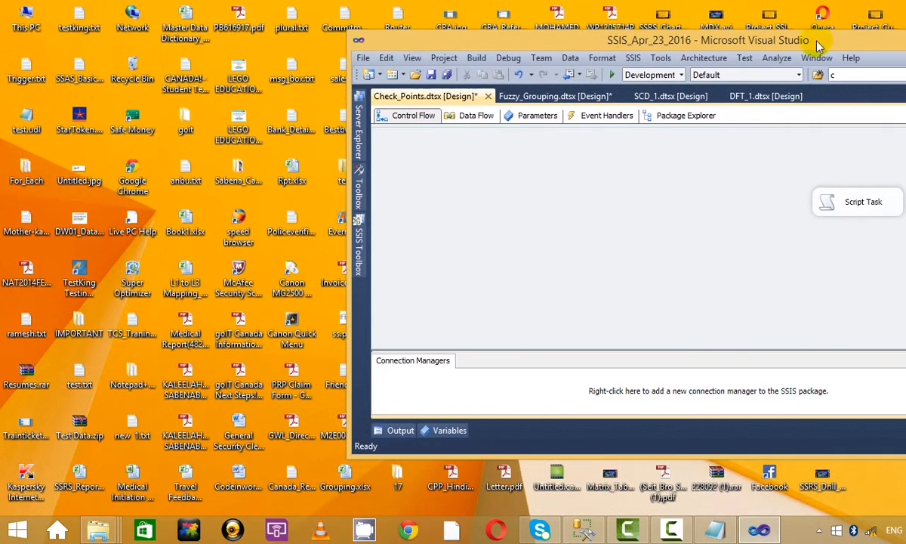
double_click(291, 73)
double_click(530, 15)
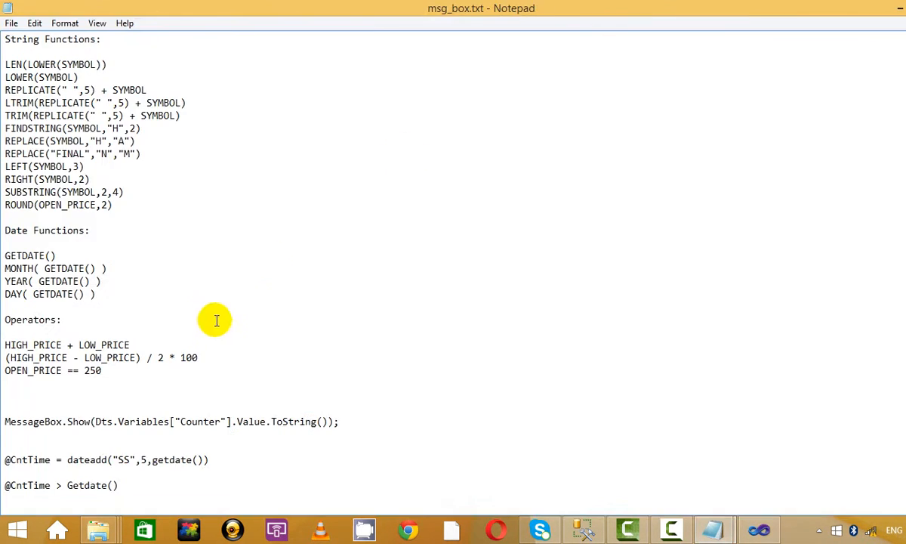
scroll(212, 325, down, 8)
scroll(213, 330, up, 4)
drag(342, 268, 4, 268)
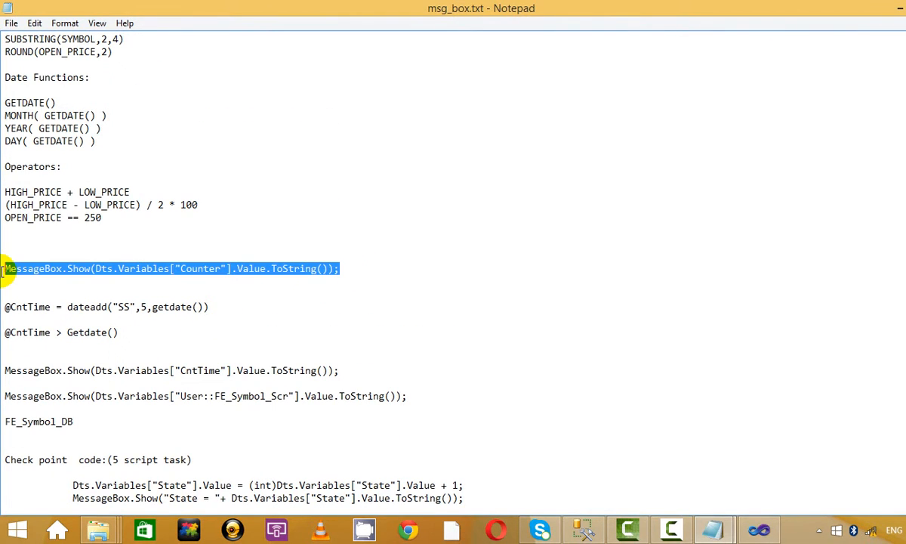
key(alt+Tab)
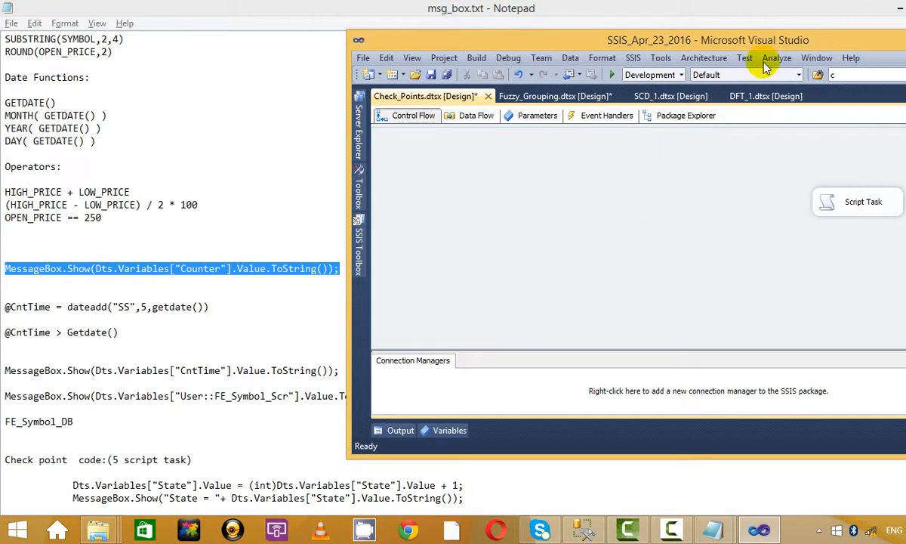
double_click(827, 31)
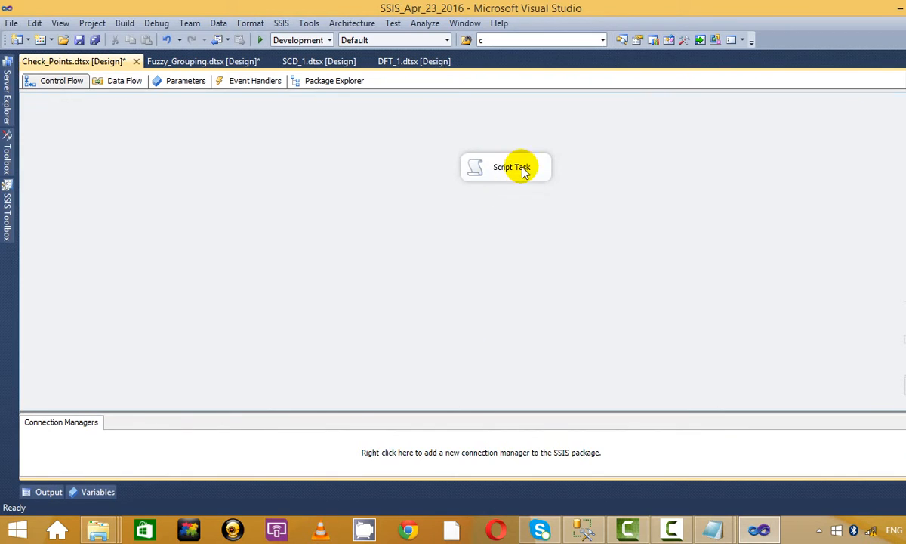
right_click(522, 169)
click(576, 180)
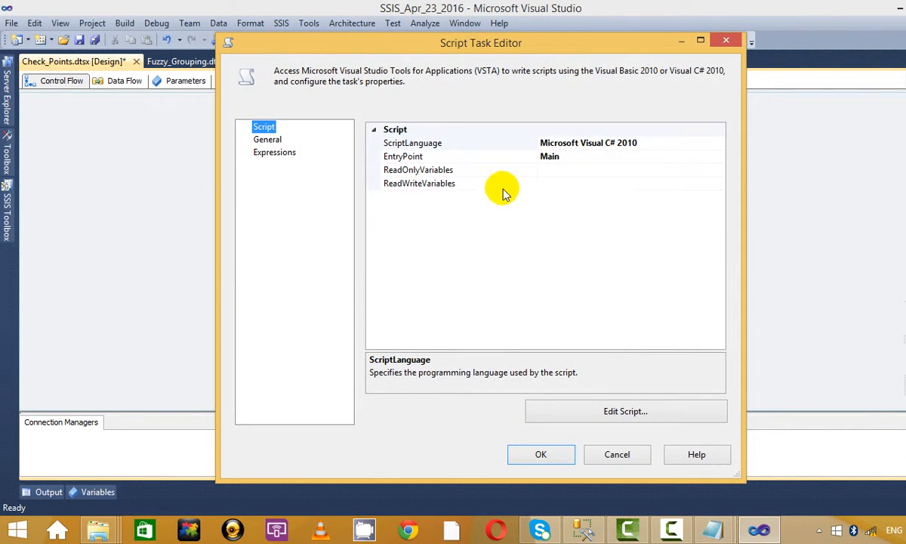
click(579, 170)
click(728, 41)
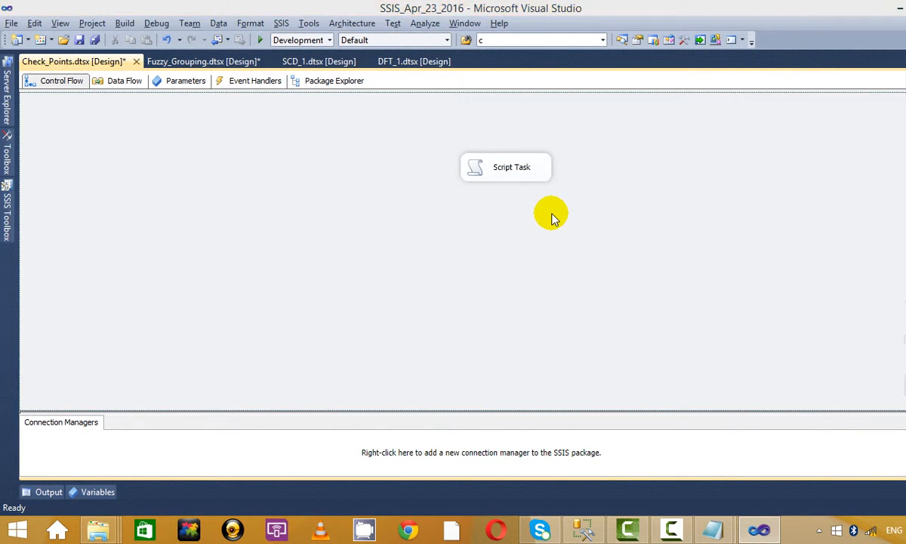
key(alt+Tab)
click(370, 321)
scroll(370, 326, down, 3)
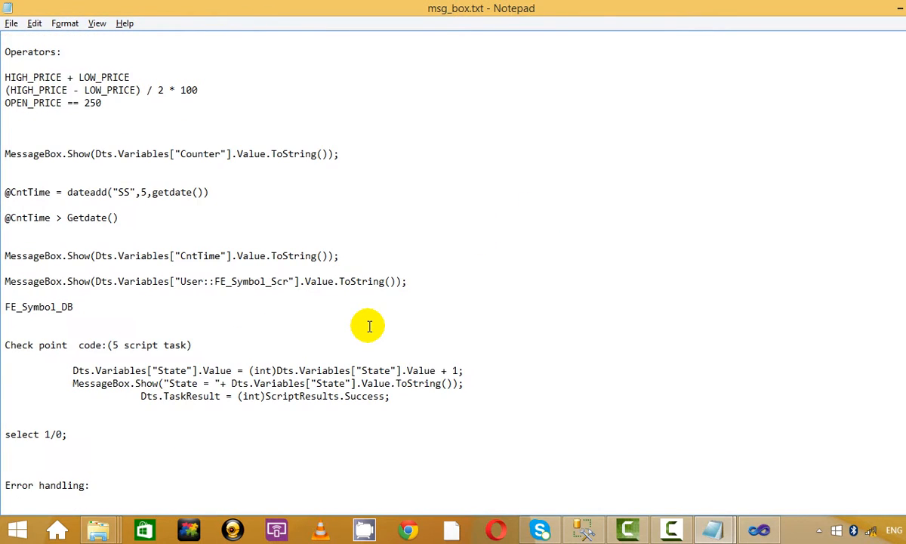
scroll(370, 327, up, 2)
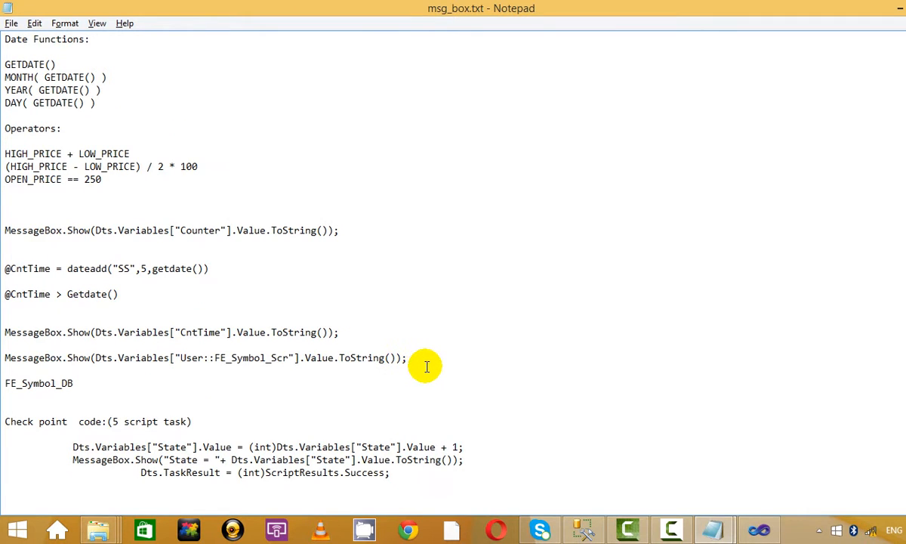
scroll(426, 366, up, 3)
scroll(426, 366, down, 3)
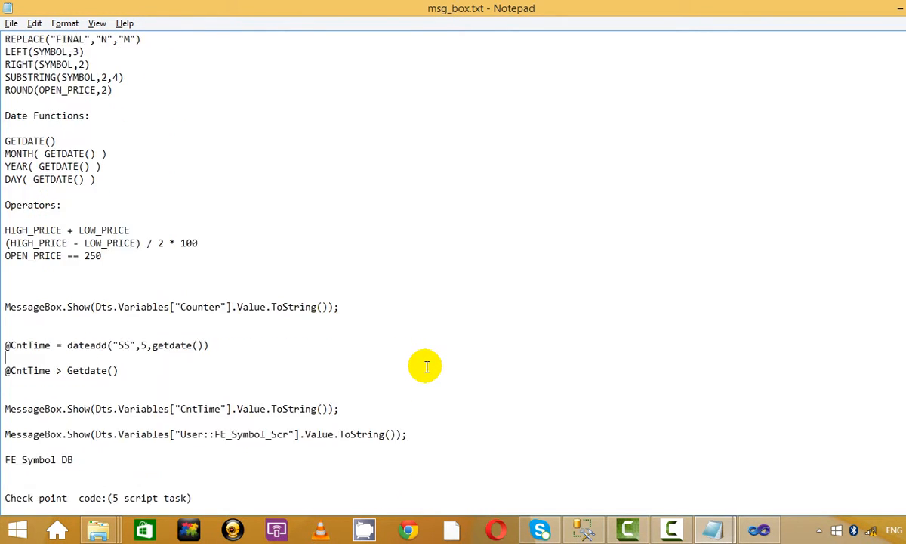
scroll(426, 366, down, 3)
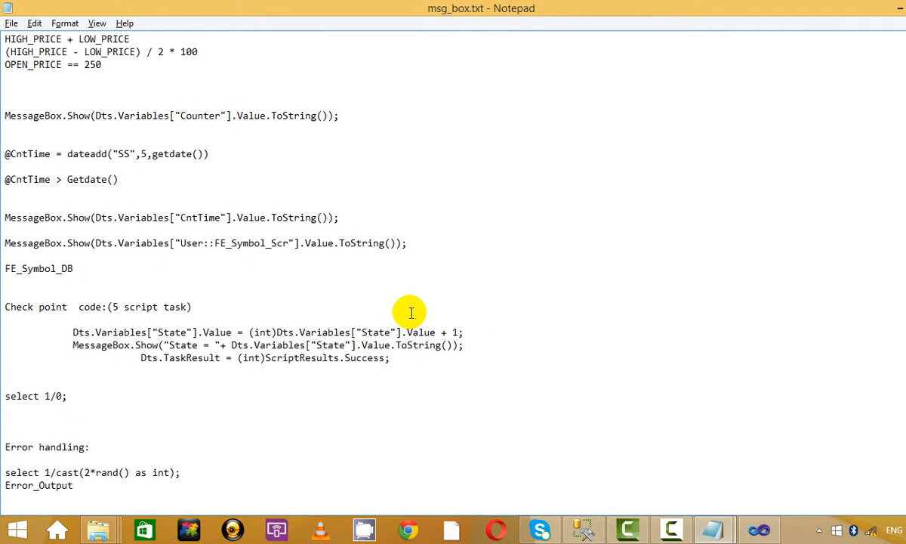
scroll(411, 313, up, 1)
scroll(411, 313, down, 2)
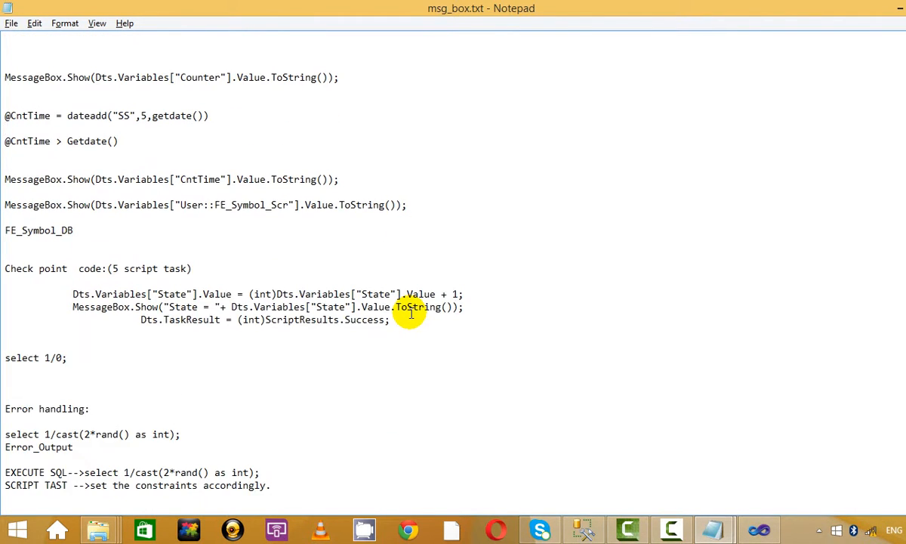
scroll(411, 313, up, 1)
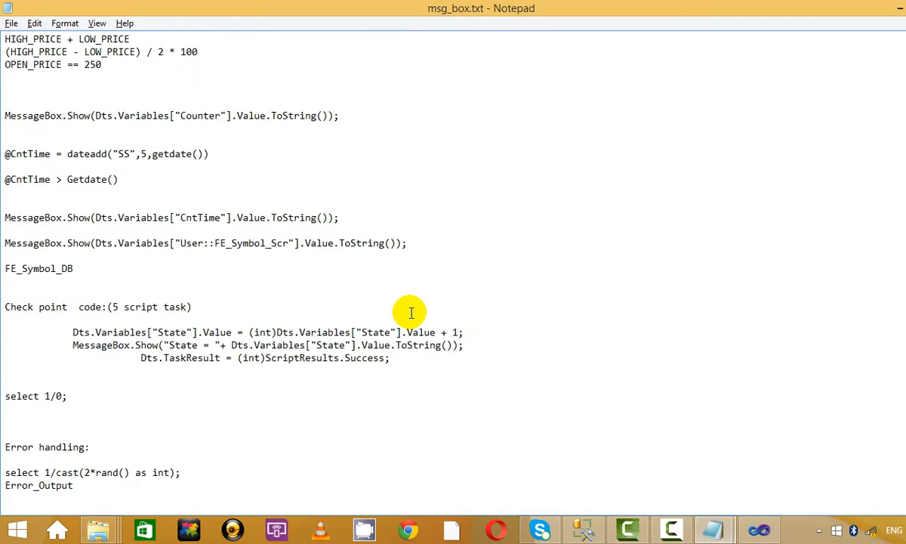
drag(393, 357, 32, 336)
click(586, 293)
key(alt+Tab)
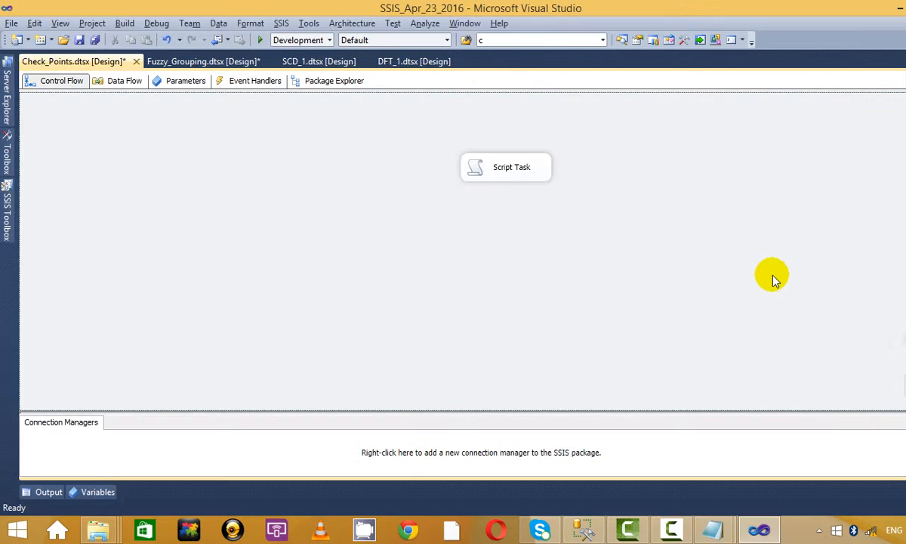
Step: Check the Script Task's read-only variables list, then close the Script Task Editor
right_click(476, 193)
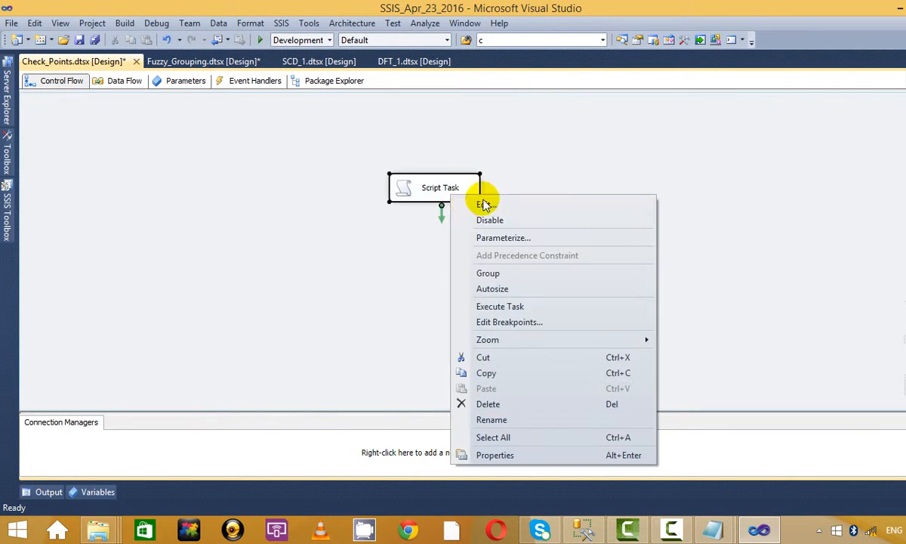
click(522, 202)
click(634, 170)
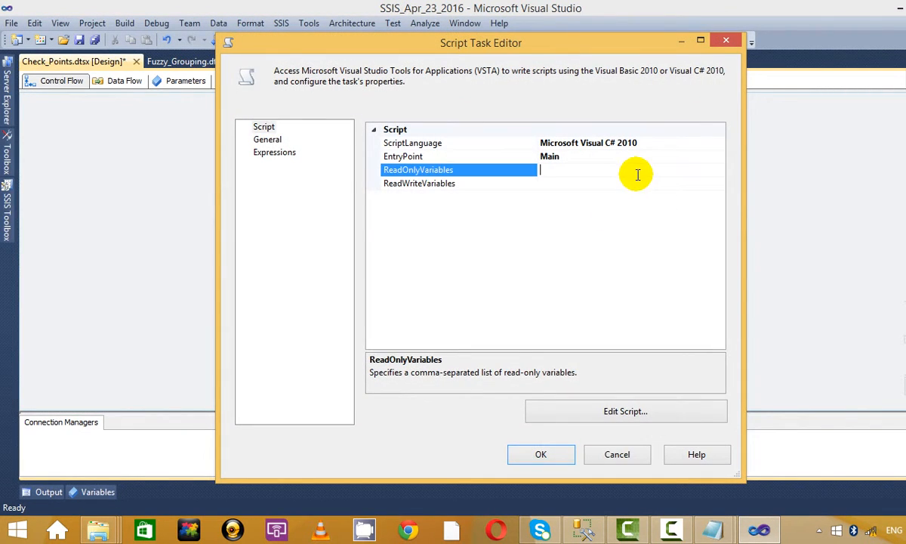
click(719, 170)
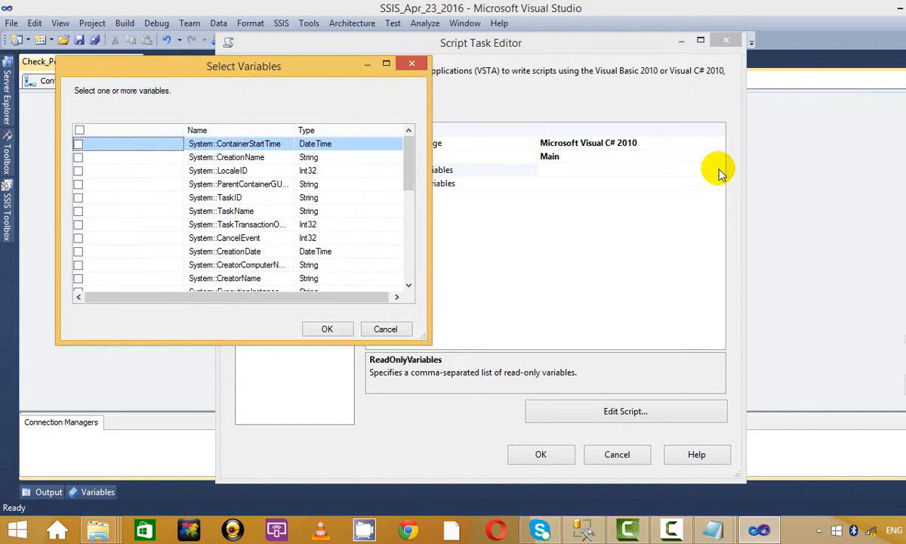
click(727, 41)
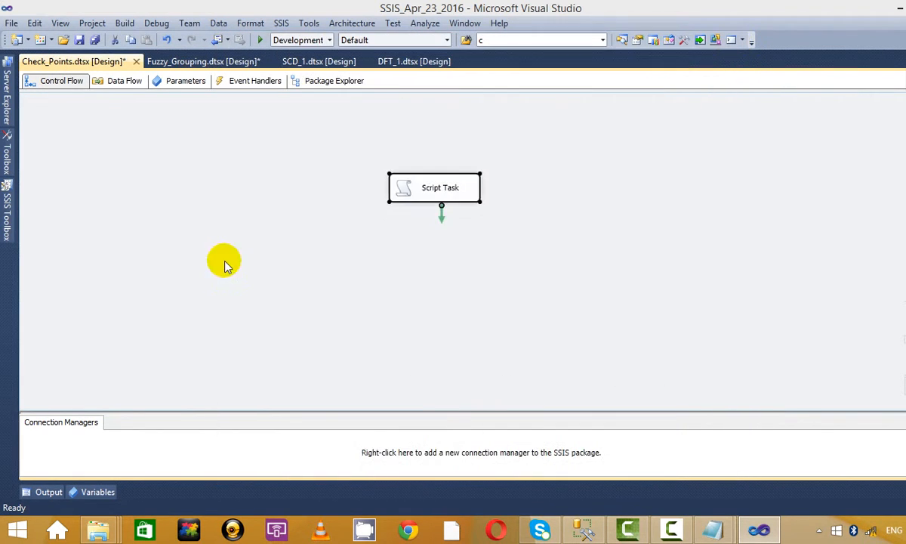
Step: Show the package Variables pane and add a new package variable
right_click(332, 226)
click(323, 224)
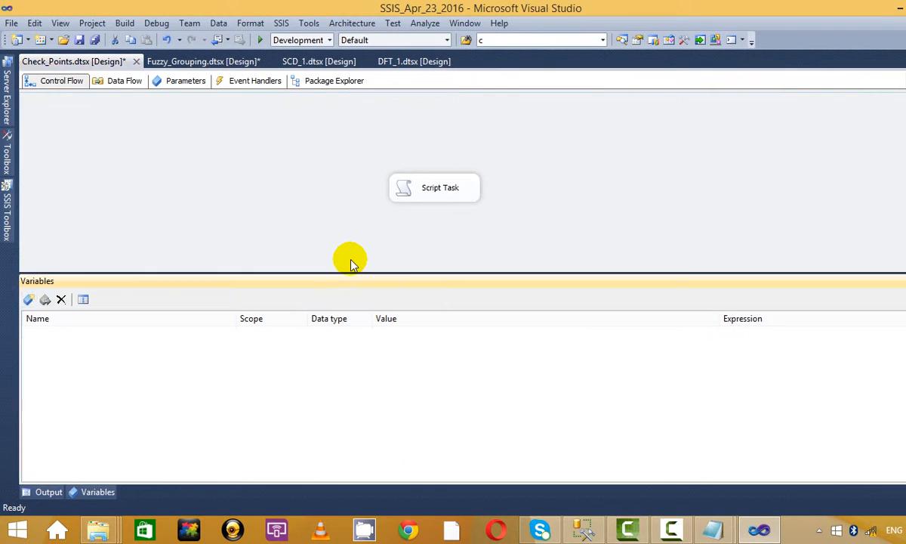
click(28, 300)
key(BackSpace)
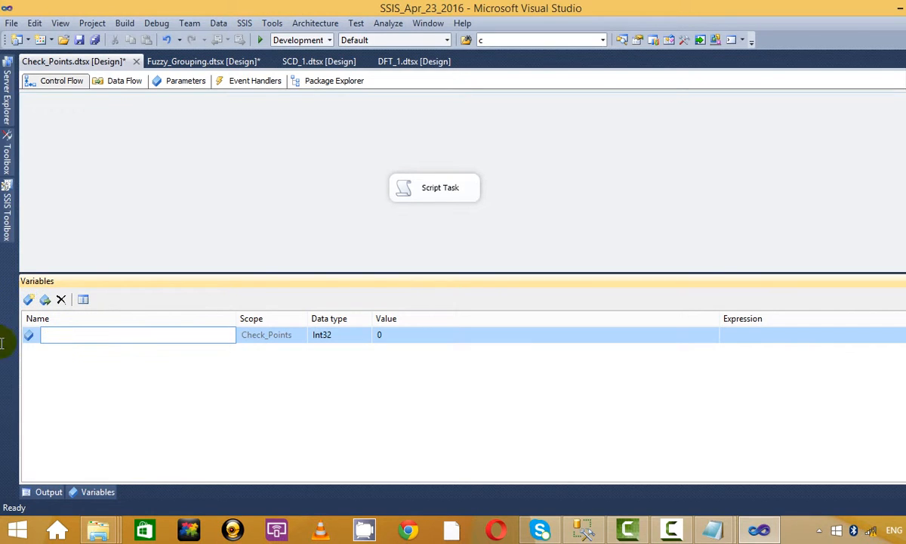
Step: Name the new Int32 variable State, using the name copied from the notes file
key(alt+Tab)
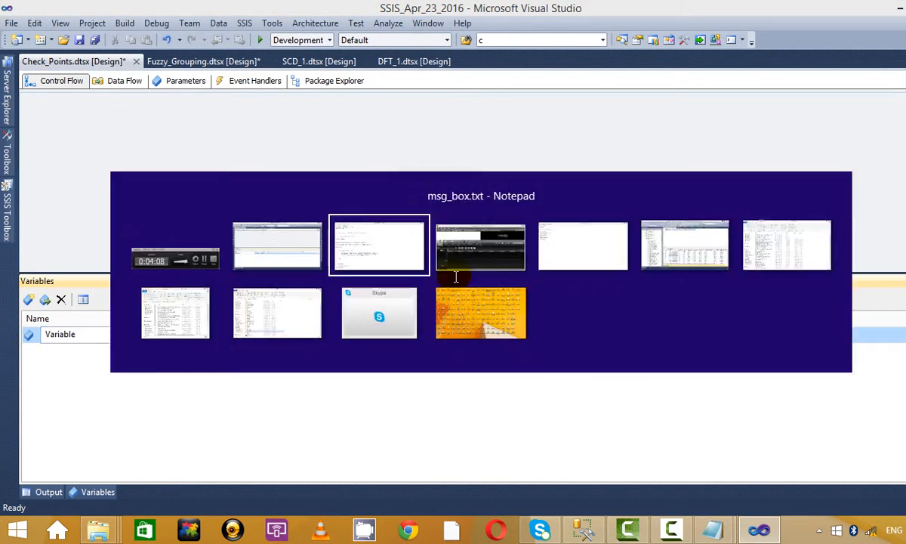
scroll(259, 319, down, 2)
scroll(259, 328, up, 2)
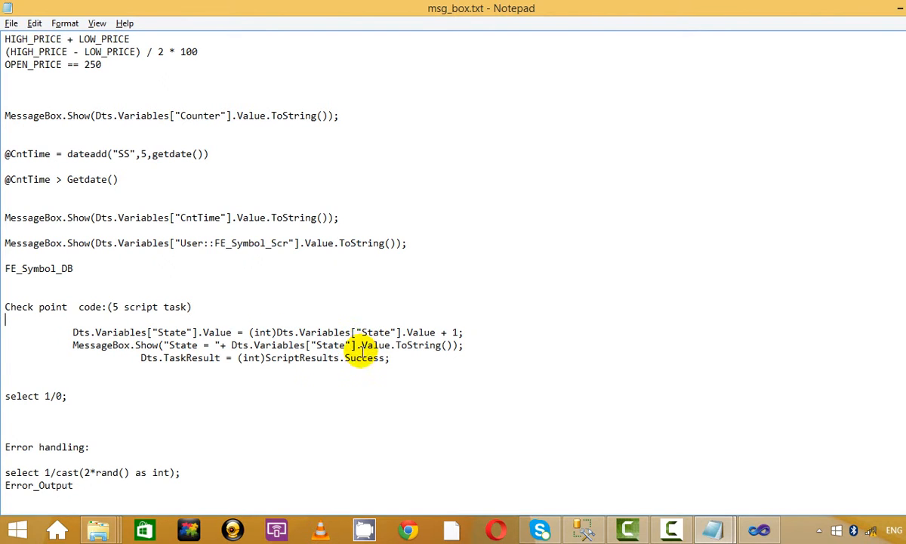
drag(157, 333, 189, 332)
key(ctrl+c)
key(alt+Tab)
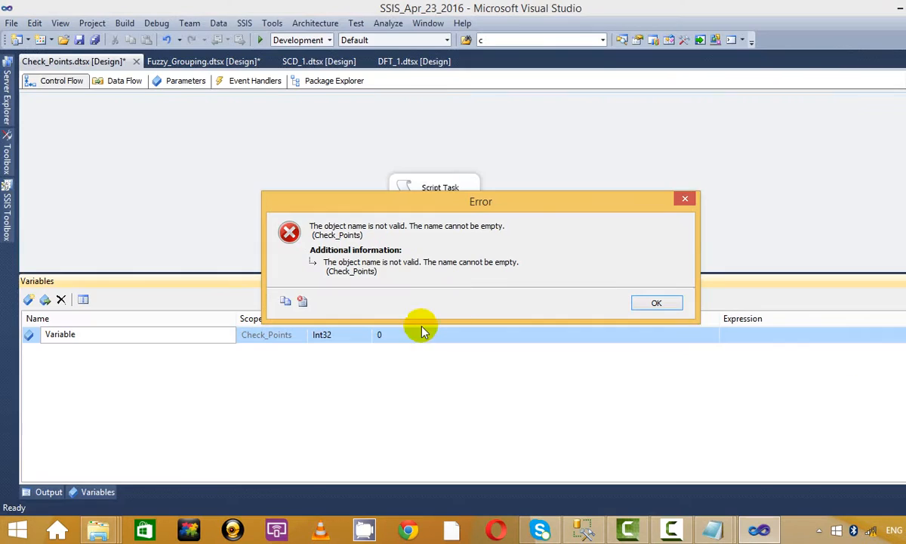
click(657, 303)
double_click(97, 335)
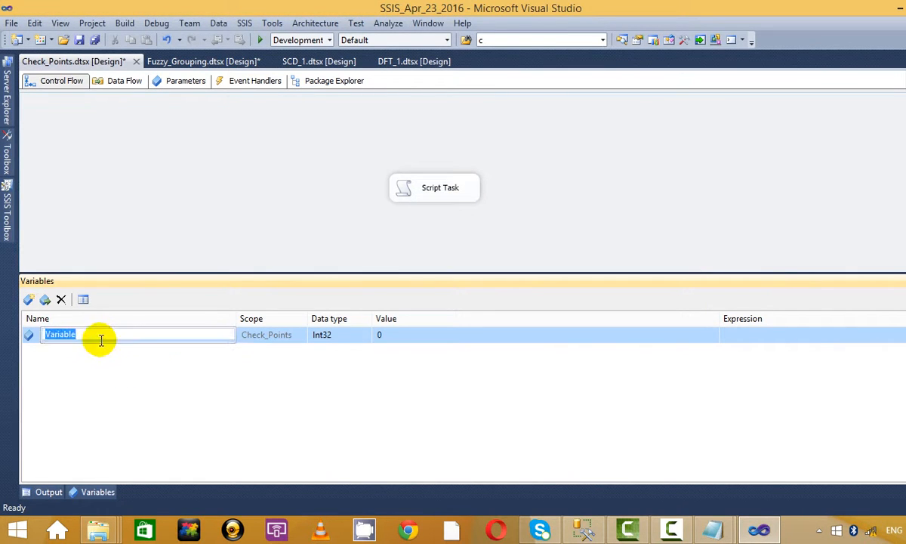
key(ctrl+v)
key(Return)
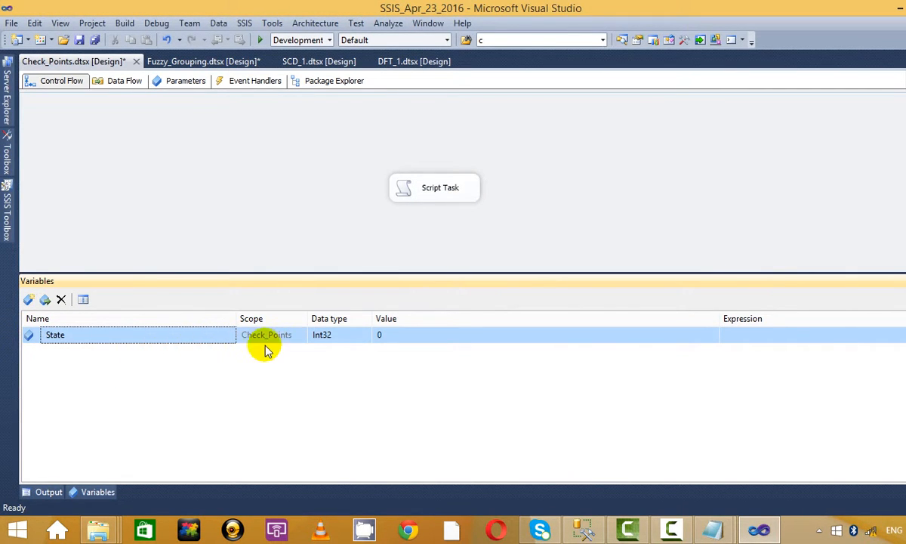
Step: Delete the extra variable row named Variable, leaving only State with value 0
click(28, 299)
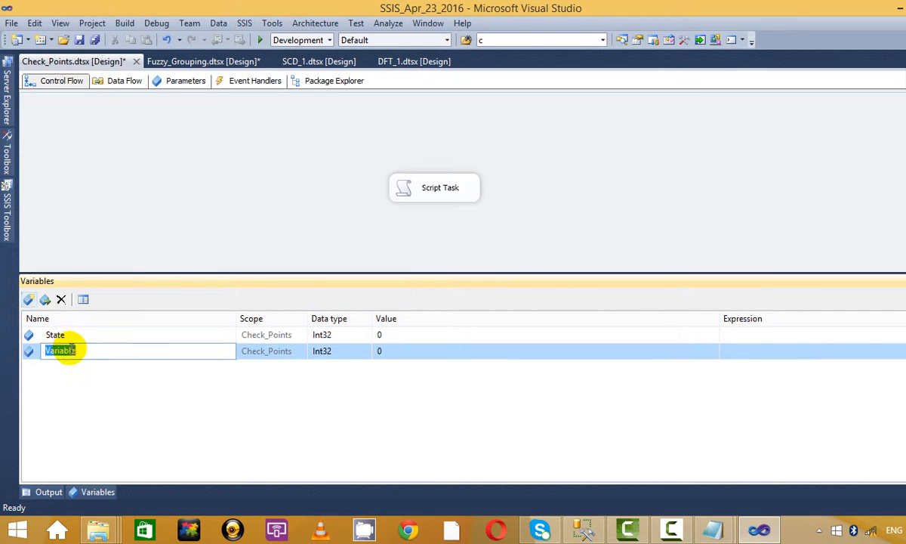
key(alt+Tab)
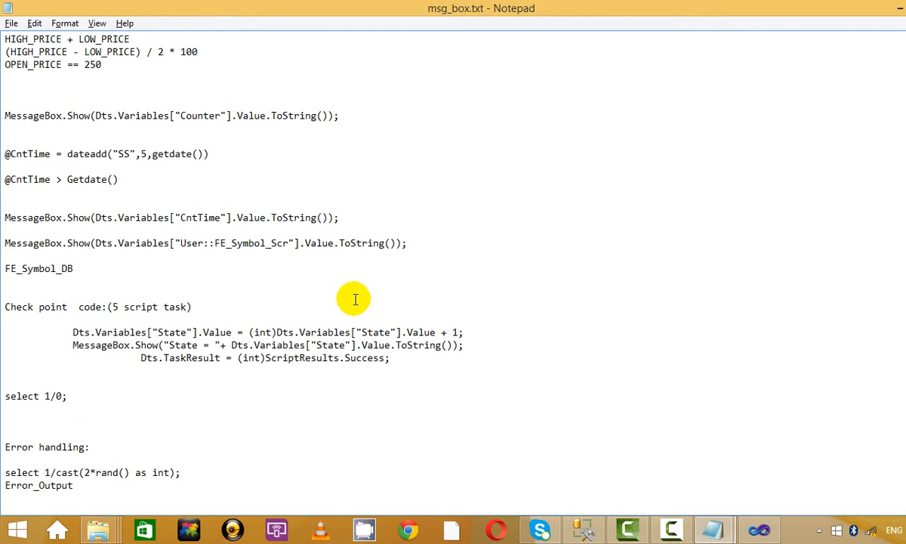
key(alt+Tab)
click(679, 302)
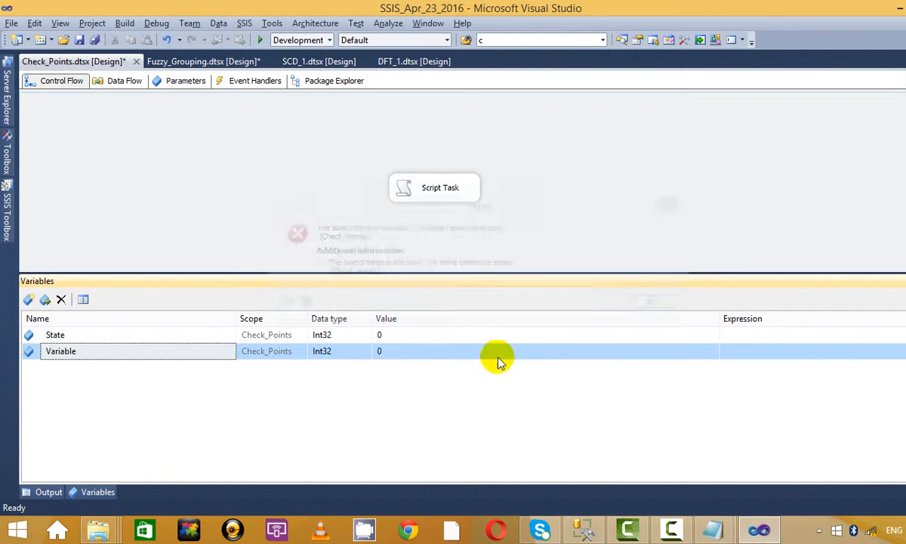
click(471, 336)
click(143, 352)
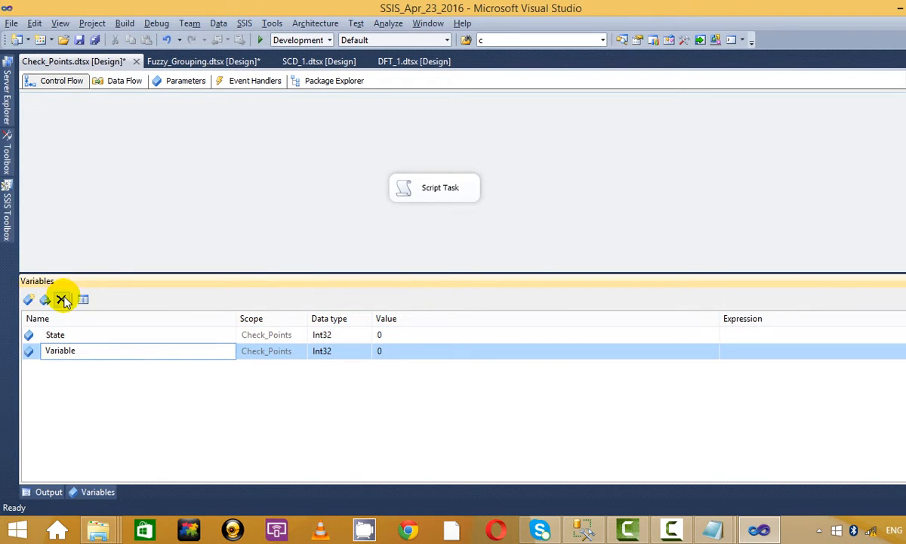
click(229, 176)
right_click(301, 165)
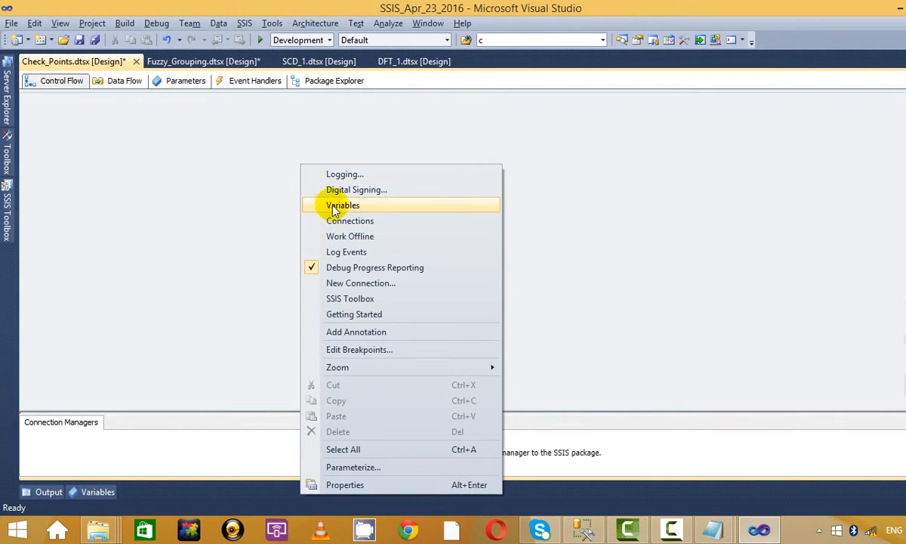
click(626, 191)
Step: In the Script Task Editor, tick User::State under ReadWriteVariables and open ScriptMain.cs
right_click(462, 190)
click(506, 198)
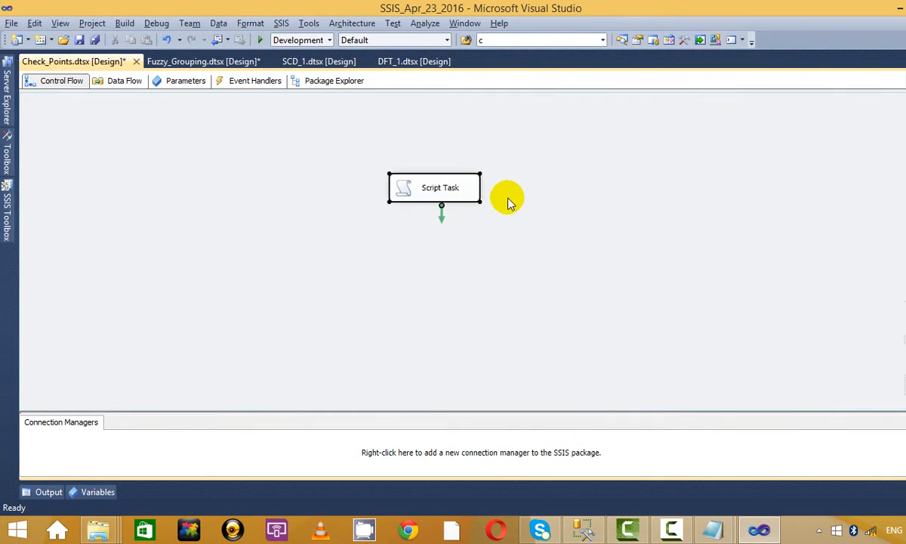
click(646, 170)
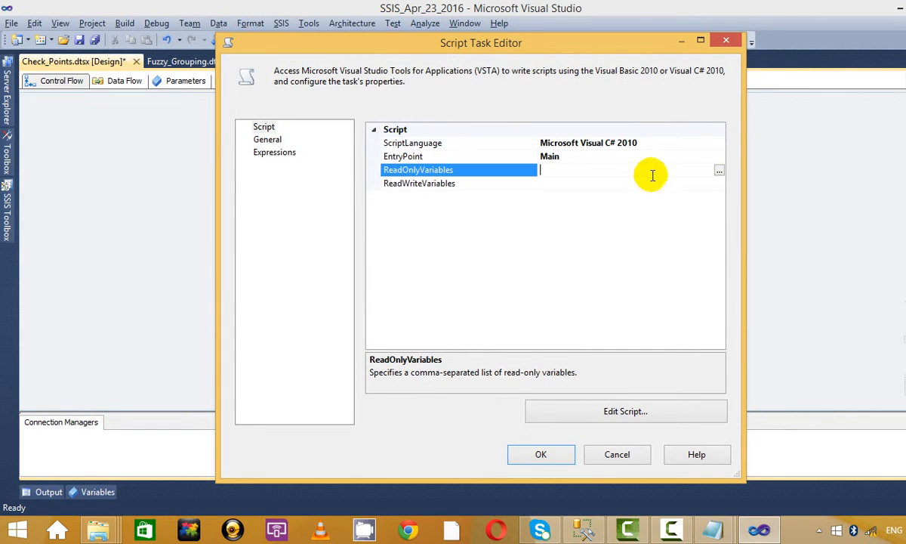
click(718, 170)
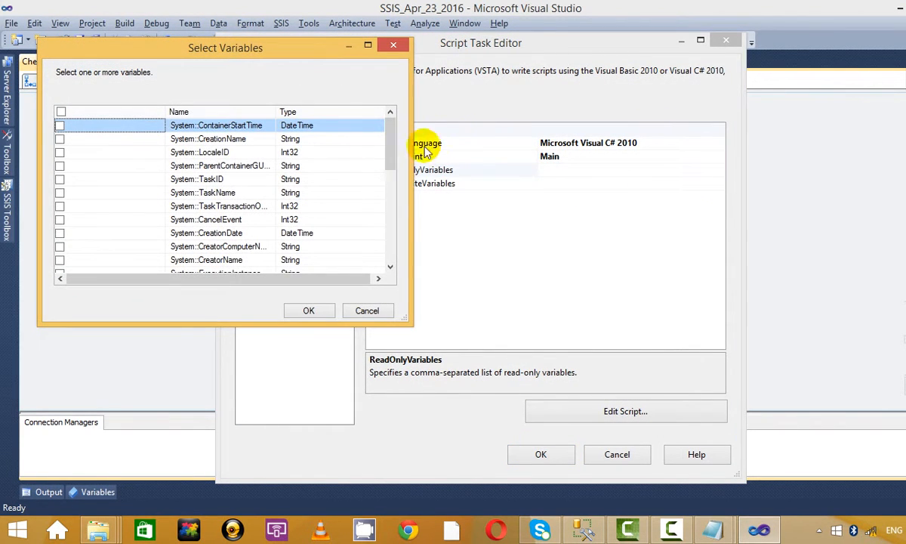
click(390, 46)
click(608, 184)
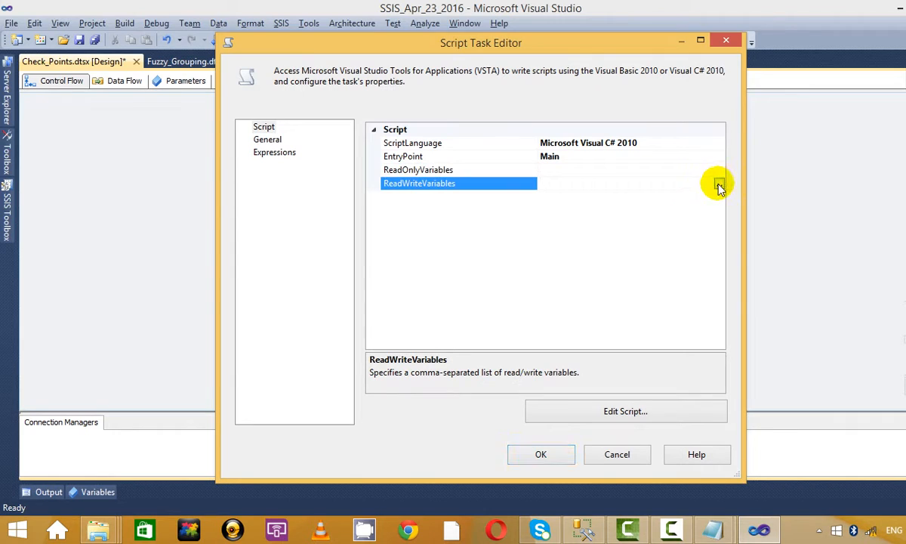
click(719, 183)
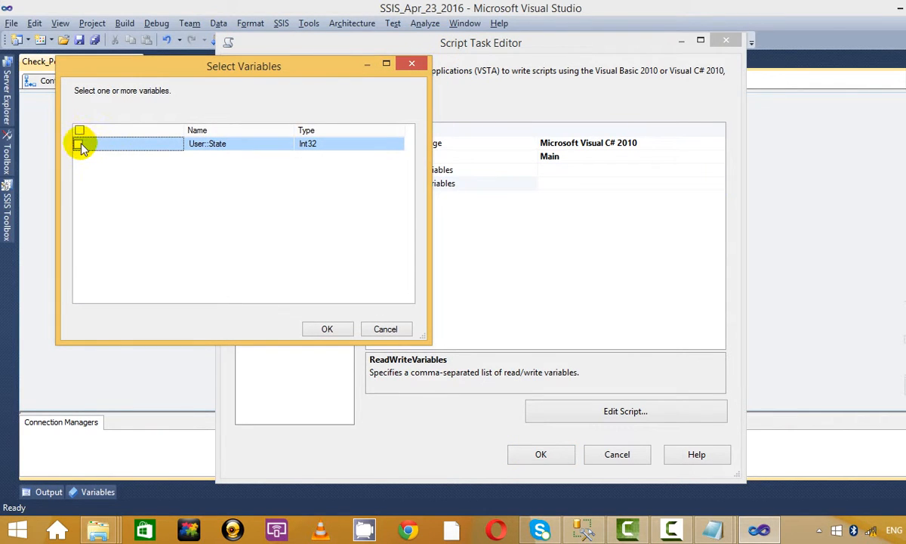
click(349, 330)
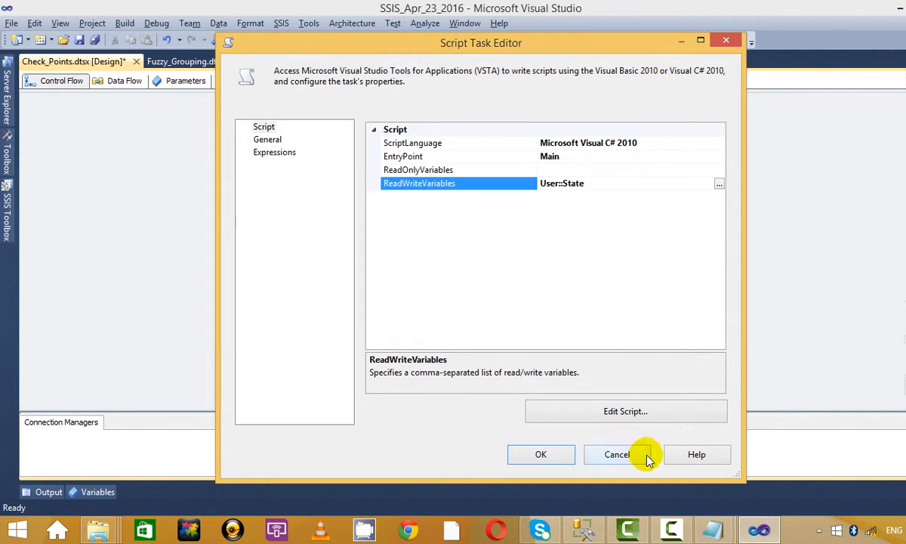
click(659, 414)
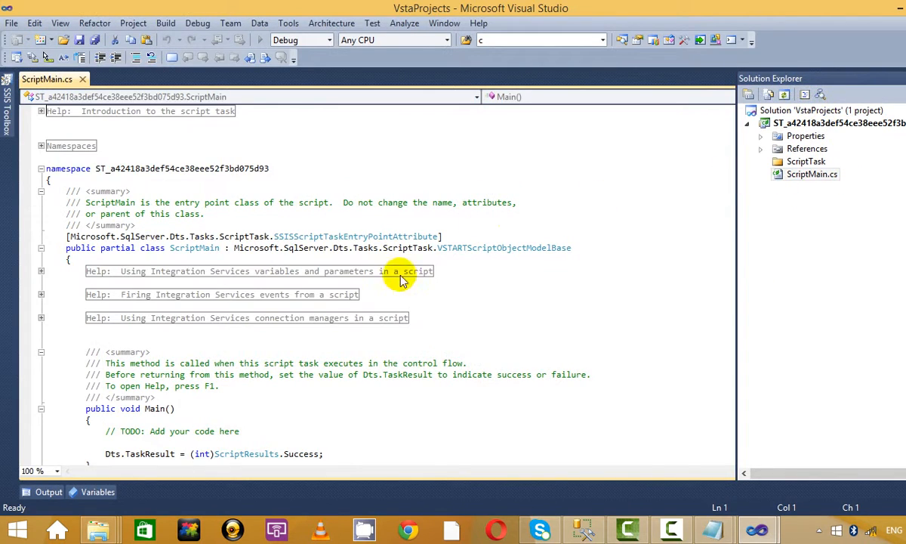
Step: Insert a blank line after the Dts.TaskResult line in Main
scroll(397, 330, down, 2)
scroll(397, 330, down, 4)
click(289, 229)
click(298, 237)
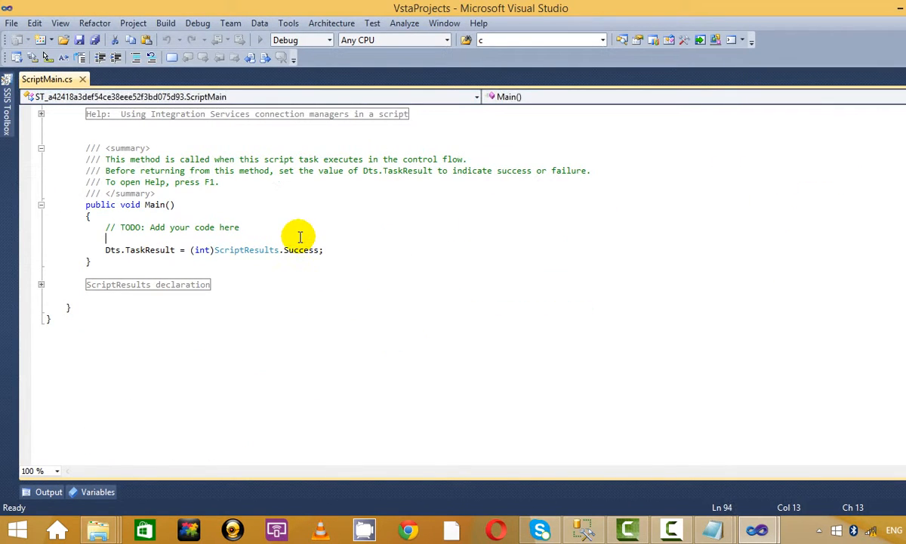
click(349, 252)
key(Return)
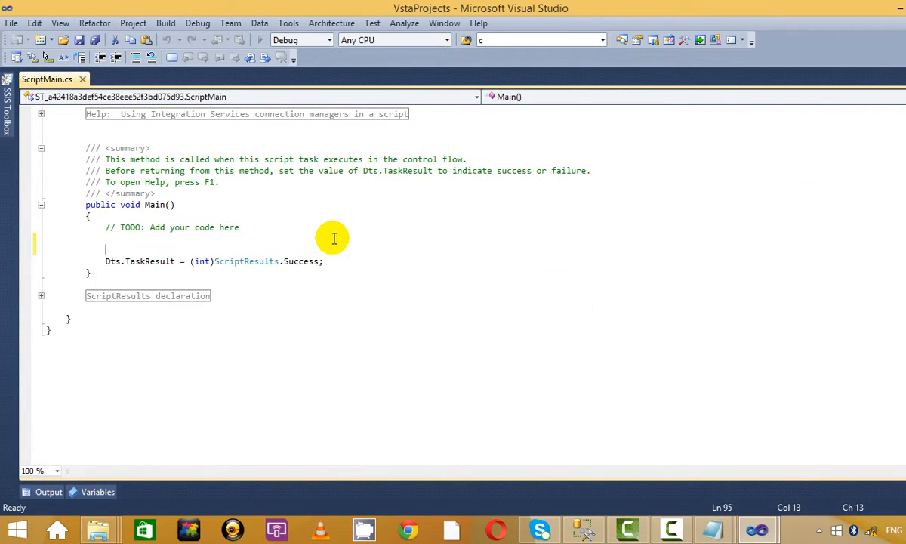
Step: Copy the three checkpoint code lines from msg_box.txt and paste them into Main
key(alt+Tab)
key(alt+Tab)
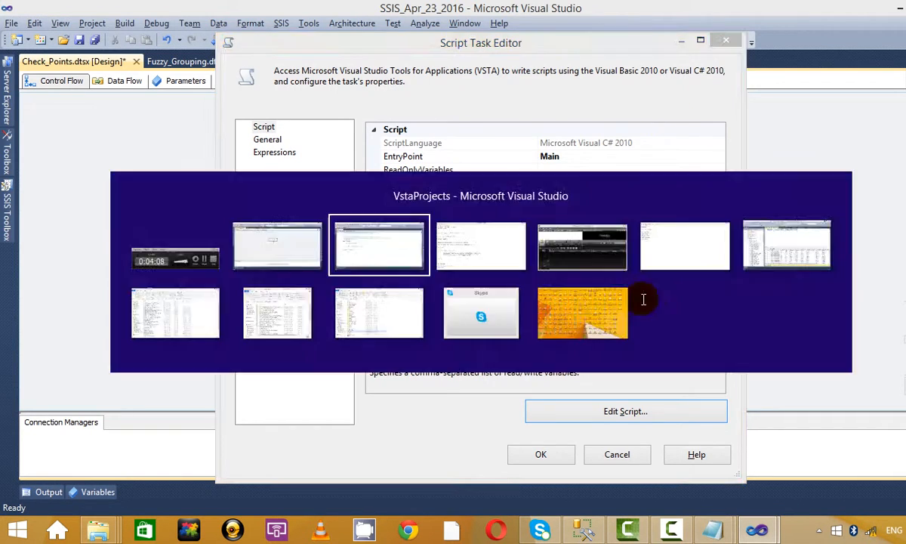
mouse_move(713, 528)
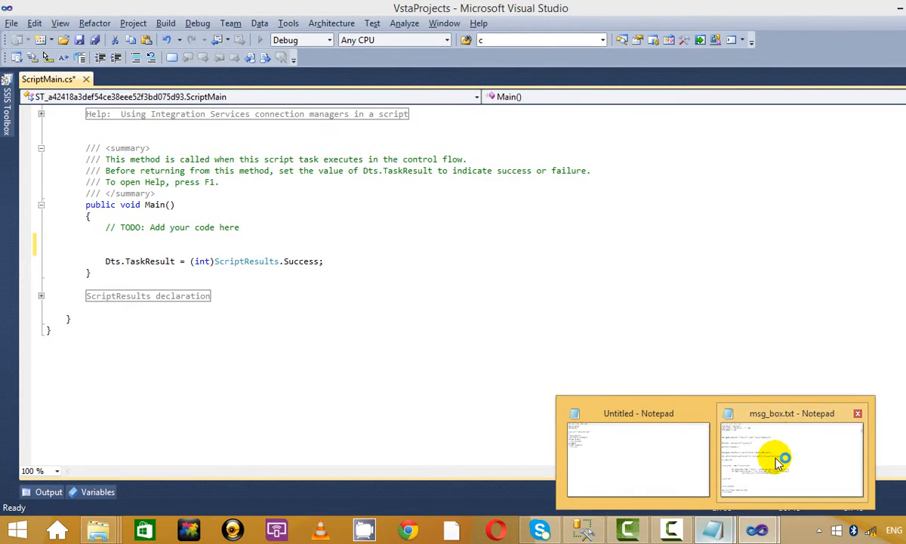
click(725, 427)
scroll(343, 278, down, 3)
drag(390, 242, 4, 221)
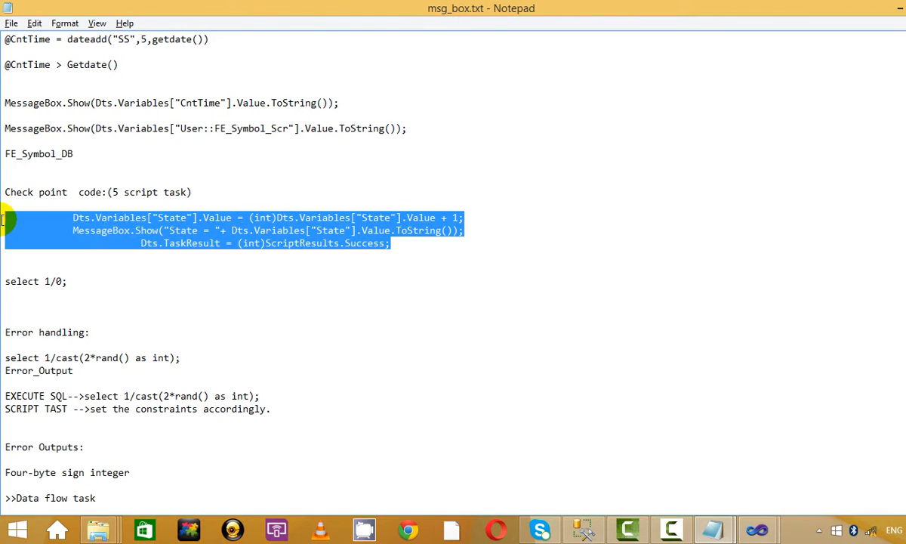
key(alt+Tab)
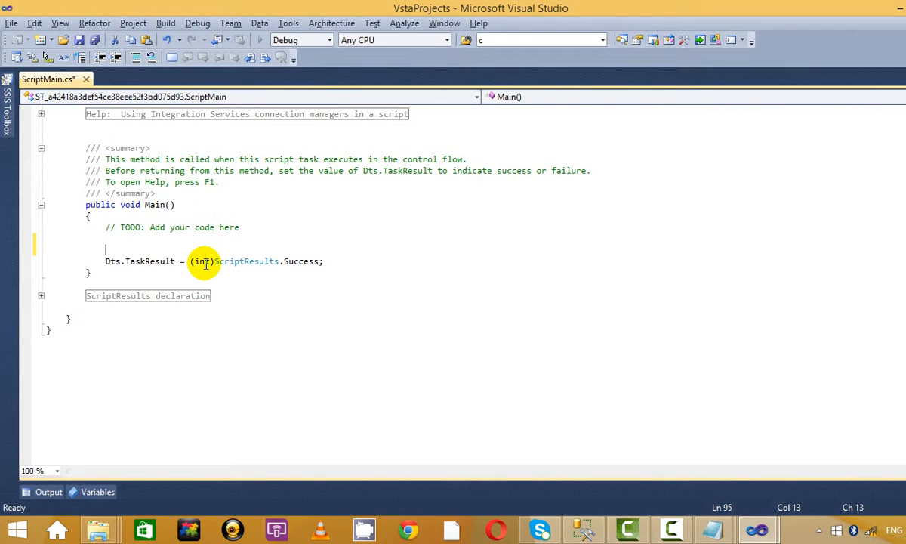
text(Dts.Variables["State"].Value = (int)Dts.Variables["State"].Value + 1; MessageBox.Show("State = " + Dts.Variables["State"].Value.ToString()); Dts.TaskResult = (int)ScriptResults.Success;)
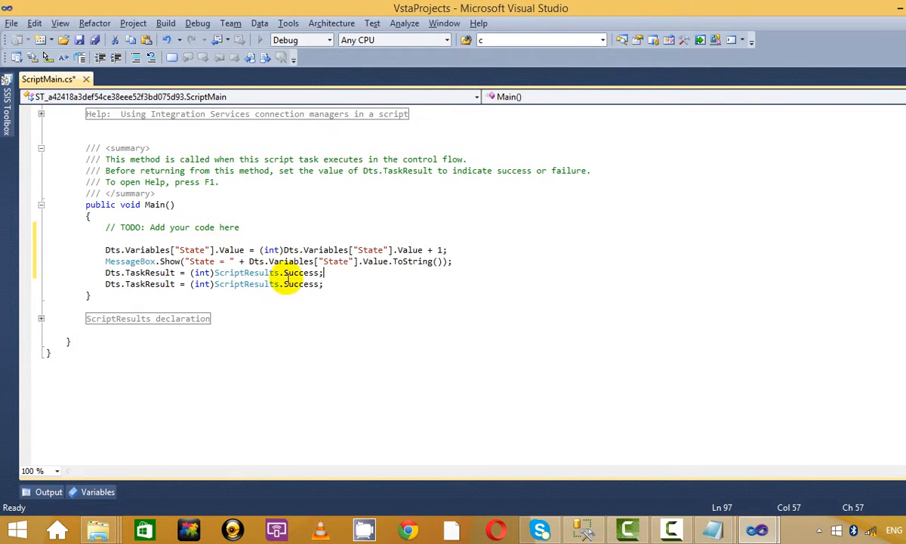
Step: Delete the duplicate Dts.TaskResult line and close the msg_box.txt notes
drag(327, 284, 41, 284)
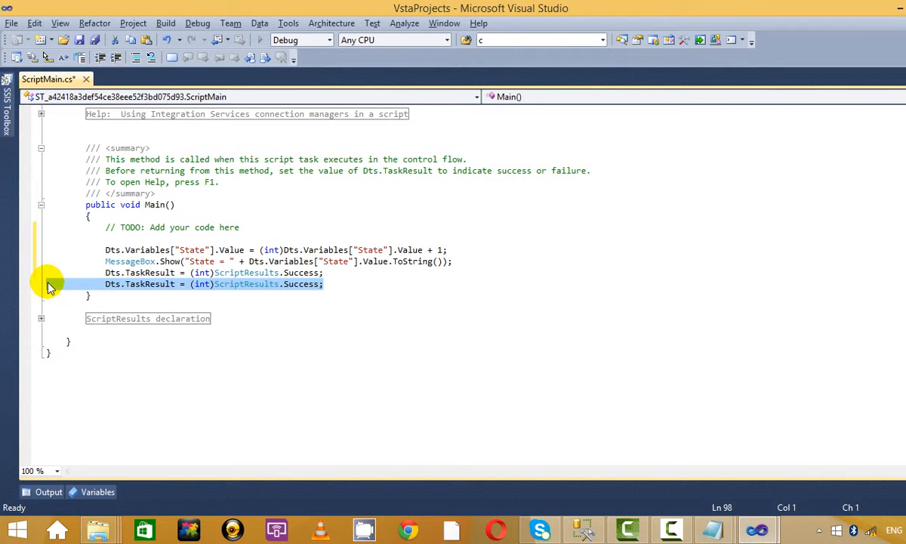
key(Delete)
key(Delete)
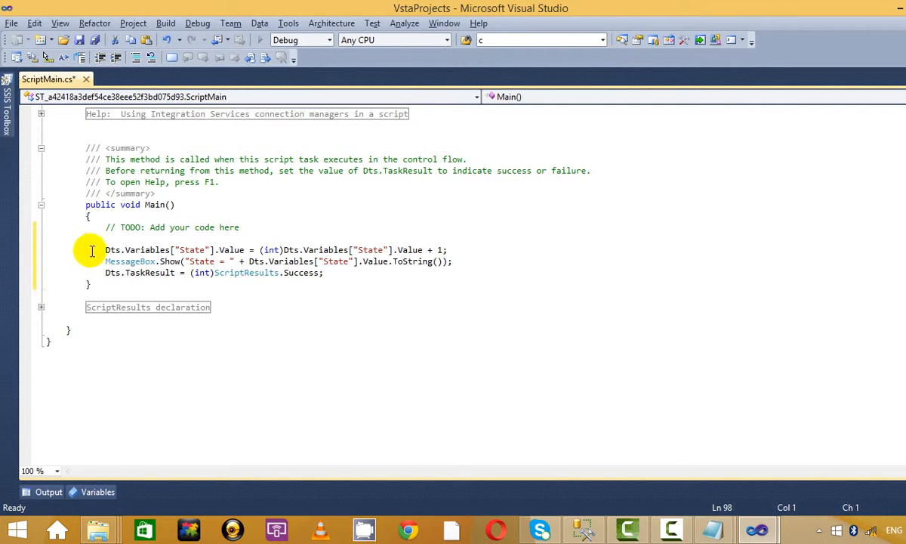
double_click(189, 250)
click(366, 226)
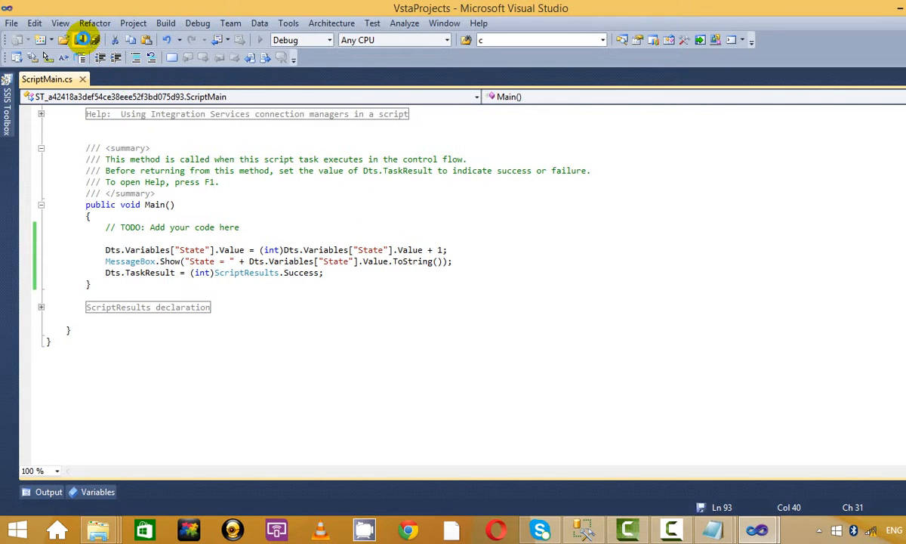
key(alt+Tab)
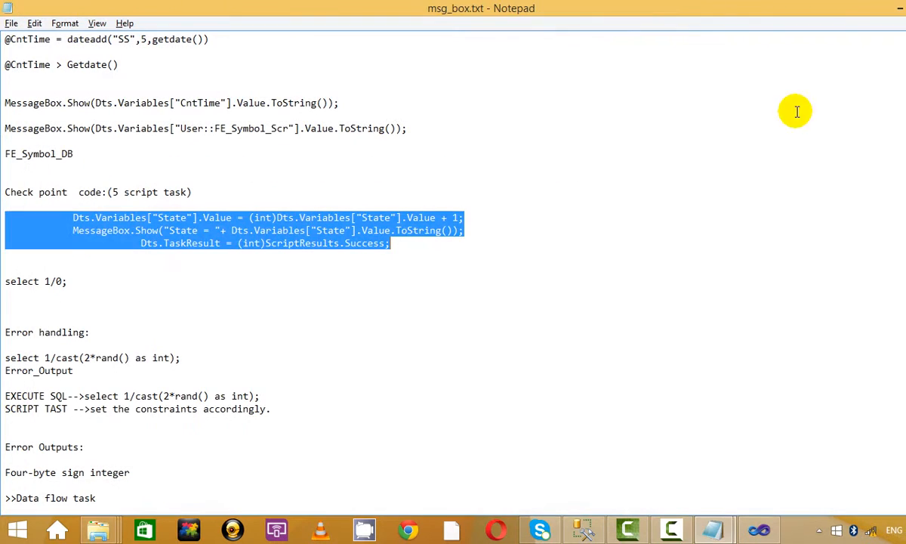
click(473, 257)
click(901, 8)
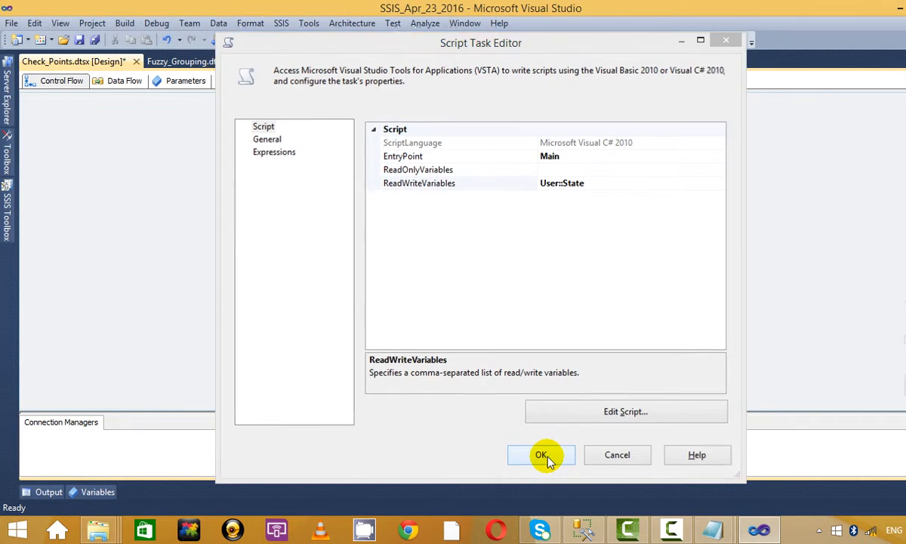
Step: Confirm the Script Task Editor, debug-run the package, acknowledge State = 1, then stop debugging
click(544, 455)
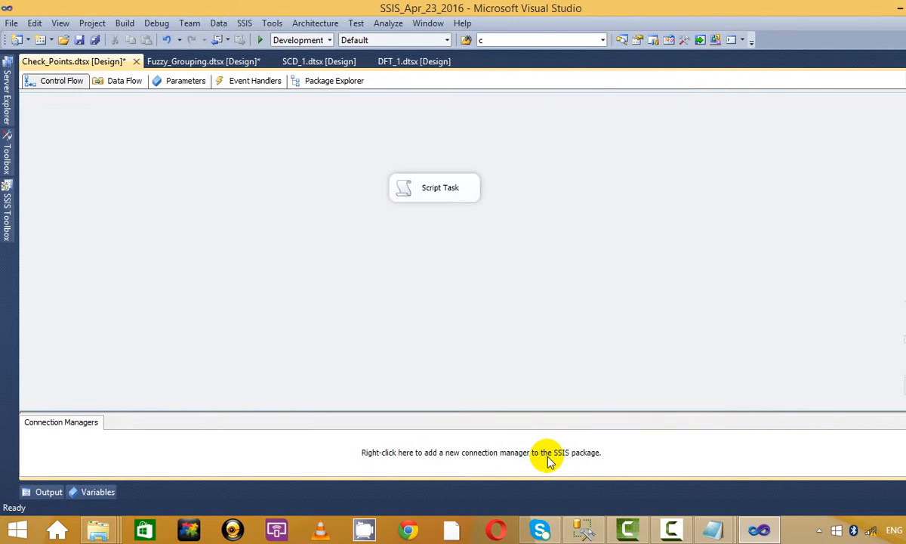
click(259, 40)
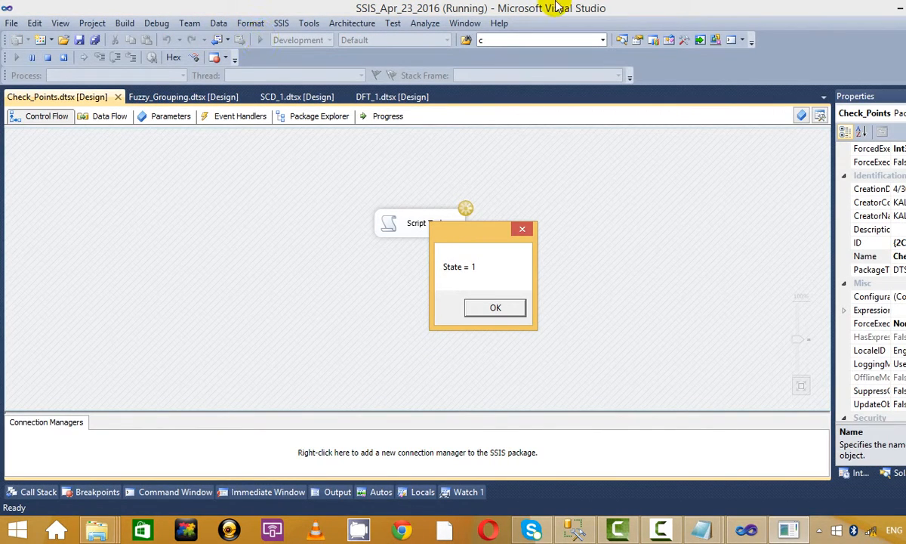
click(494, 313)
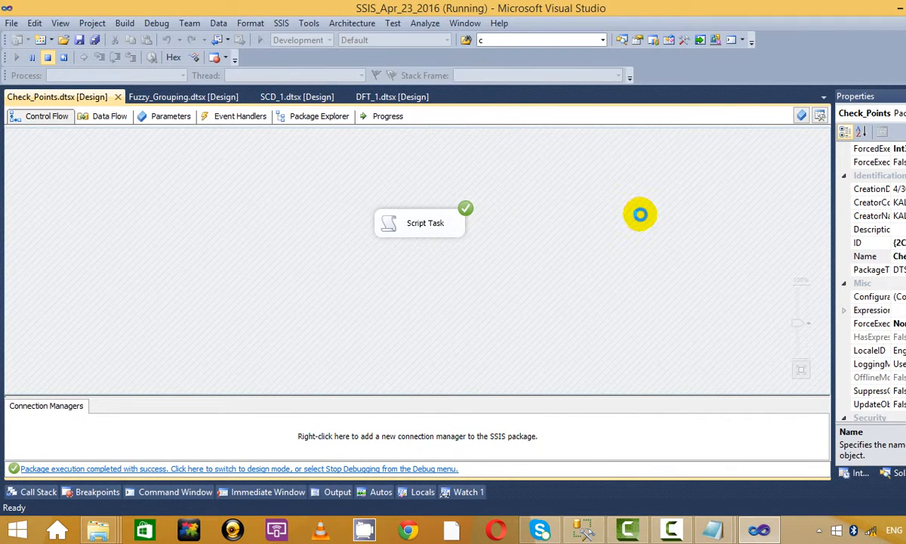
key(shift+F5)
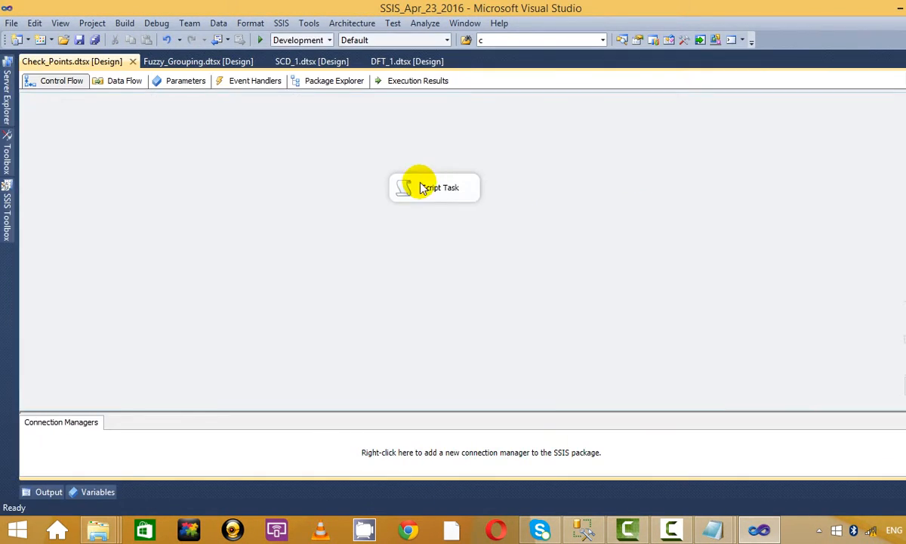
Step: Reopen the Script Task's code and review the State increment line in Main
right_click(420, 185)
click(456, 194)
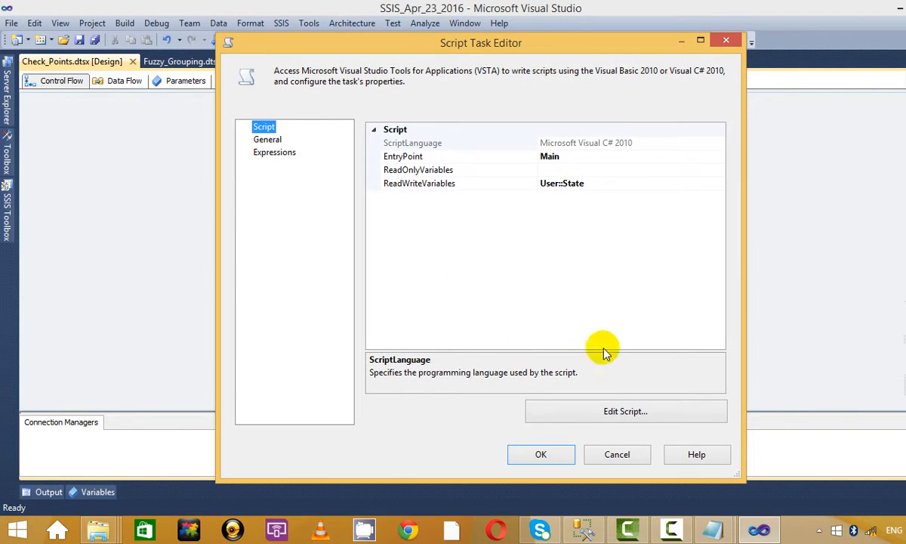
click(610, 415)
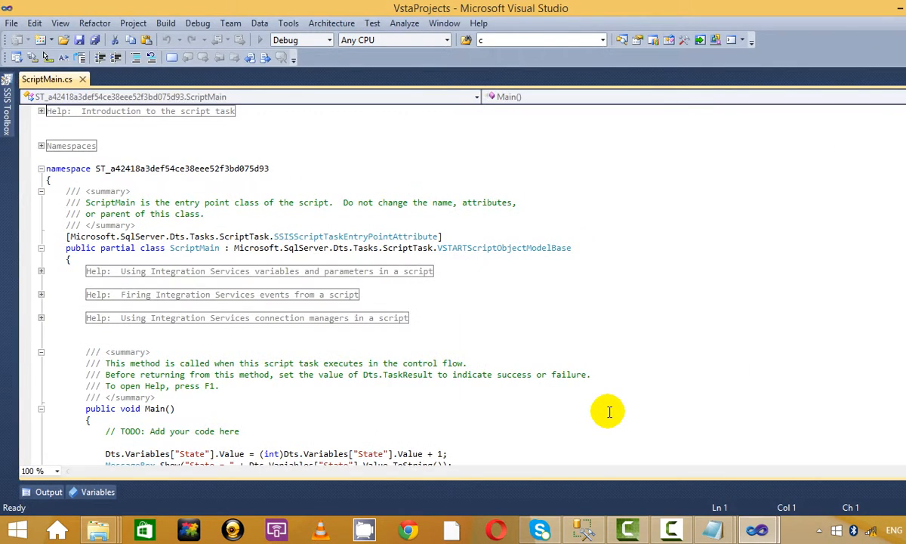
scroll(453, 370, down, 4)
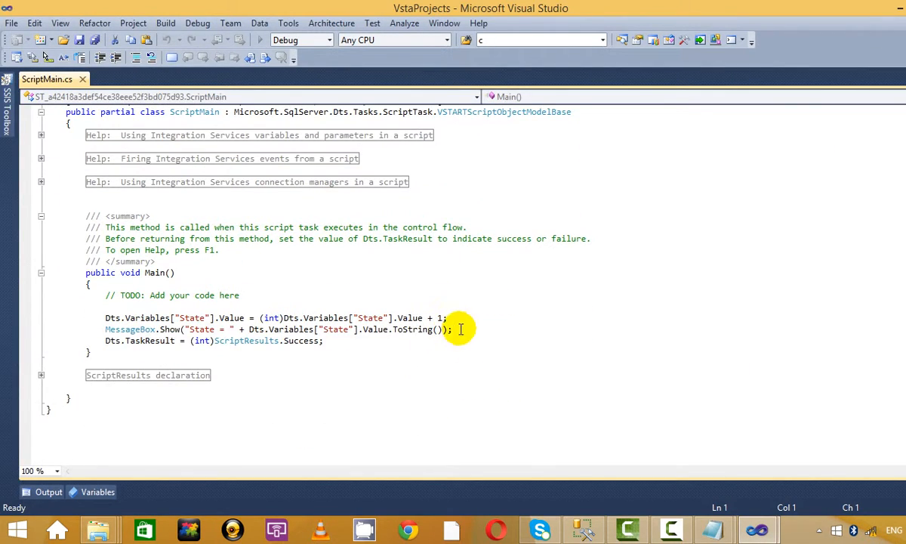
drag(341, 345, 81, 318)
click(202, 317)
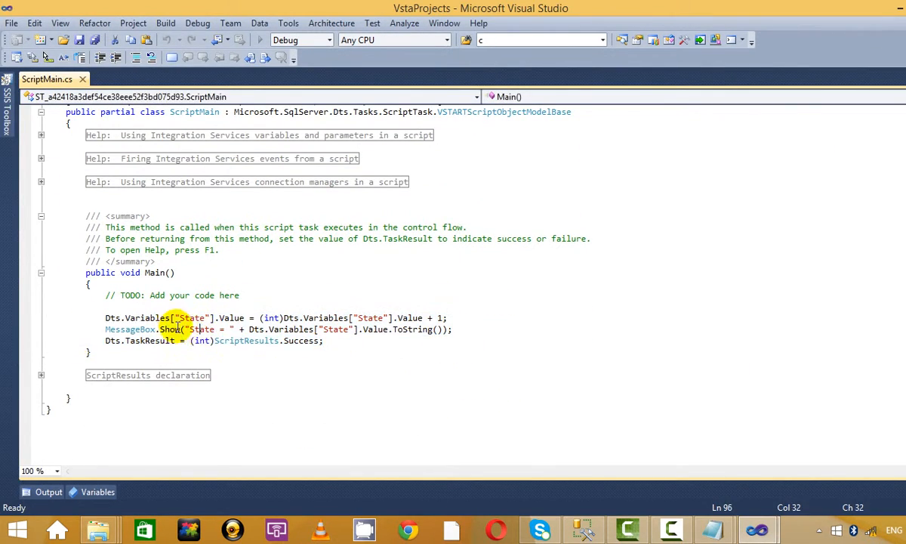
click(300, 319)
double_click(374, 319)
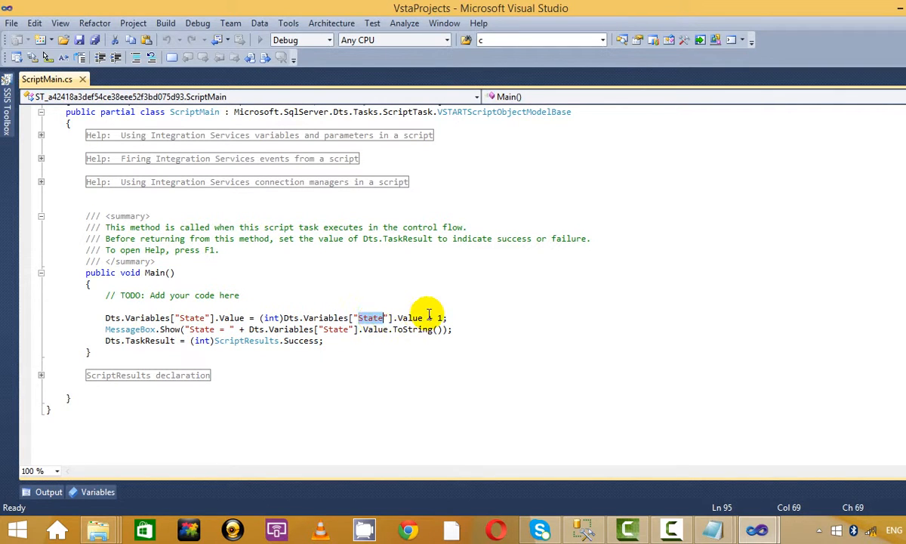
click(418, 319)
double_click(417, 319)
double_click(456, 318)
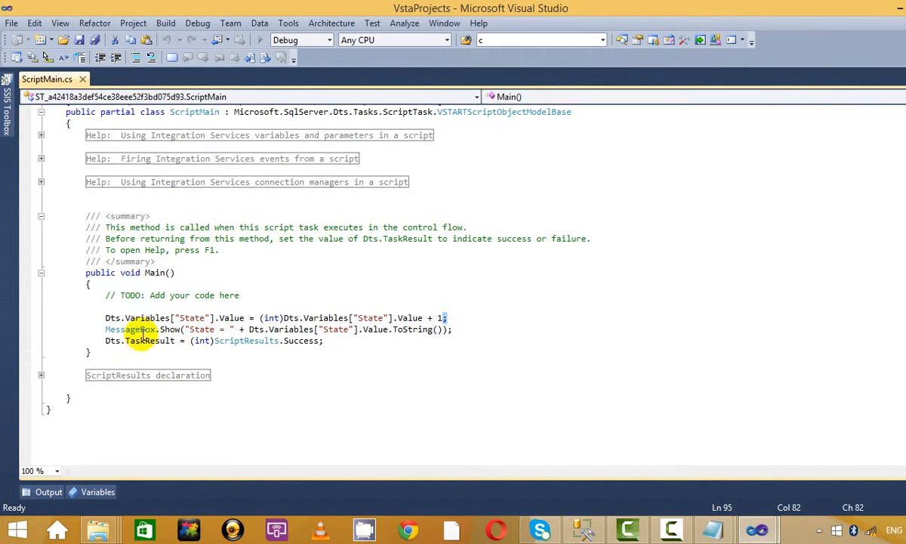
Step: Review the MessageBox line, then close the script window and Script Task Editor
drag(102, 330, 469, 329)
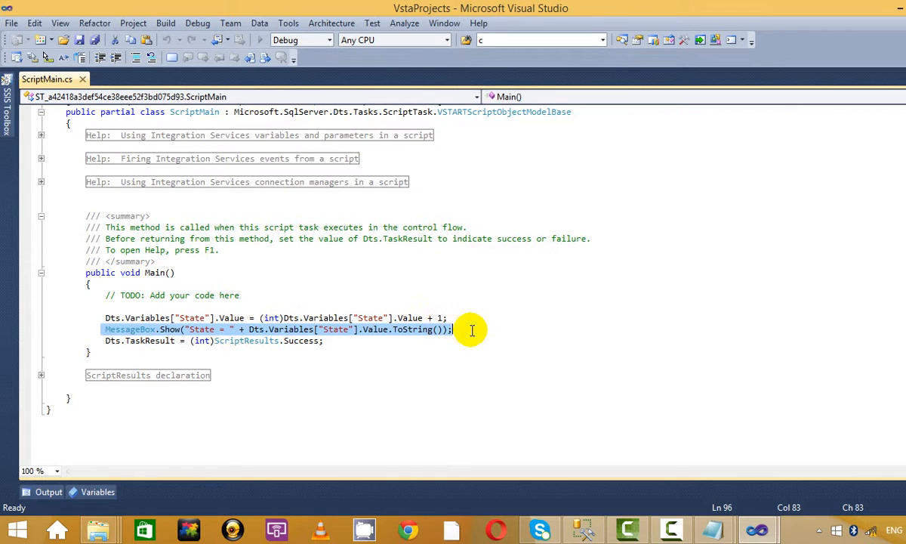
click(469, 329)
drag(346, 348, 66, 322)
click(203, 319)
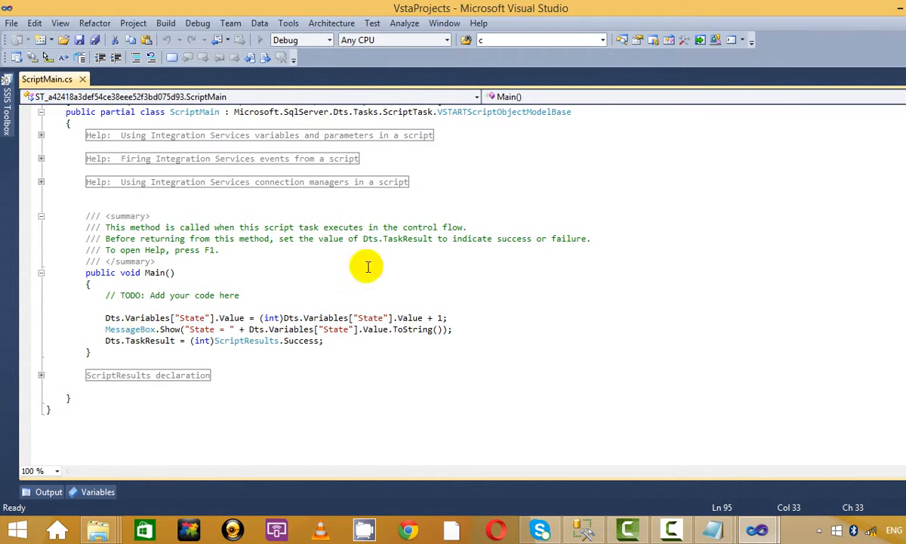
click(109, 329)
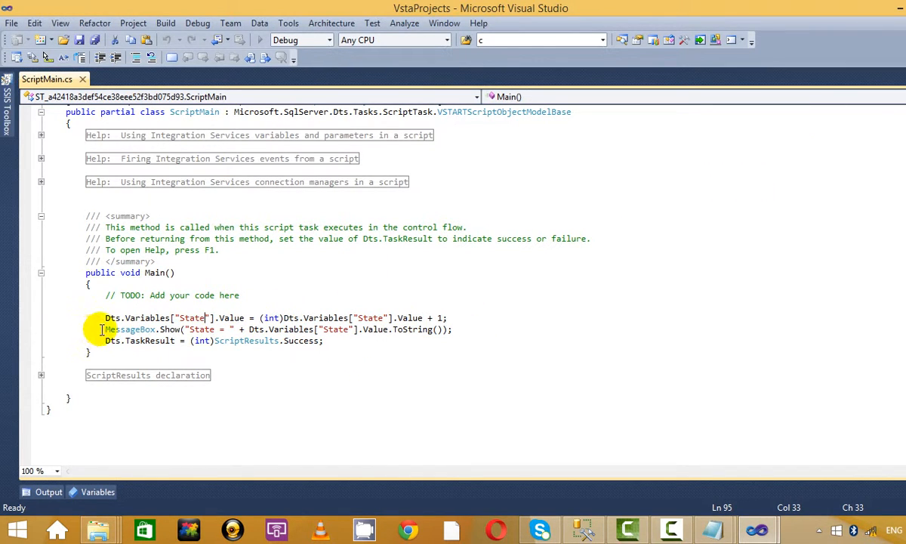
shift+click(471, 330)
click(471, 329)
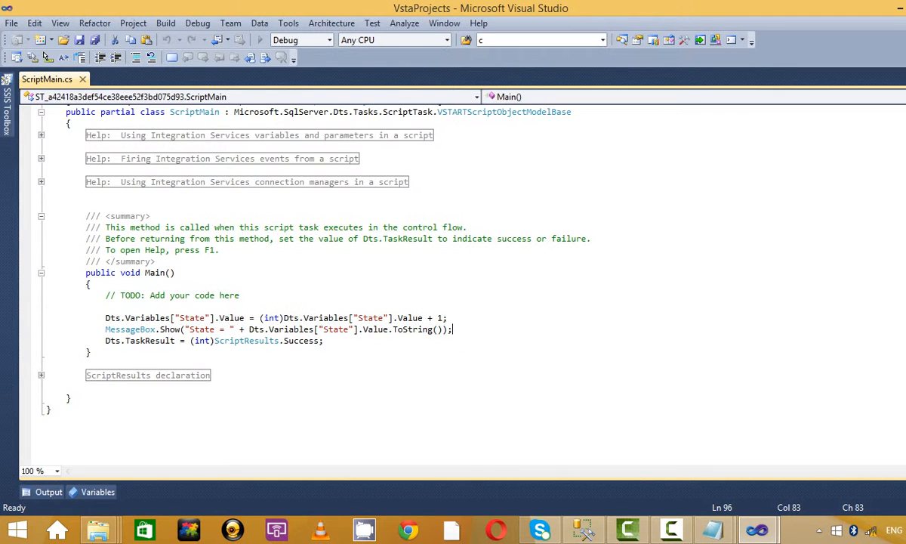
click(905, 7)
click(724, 42)
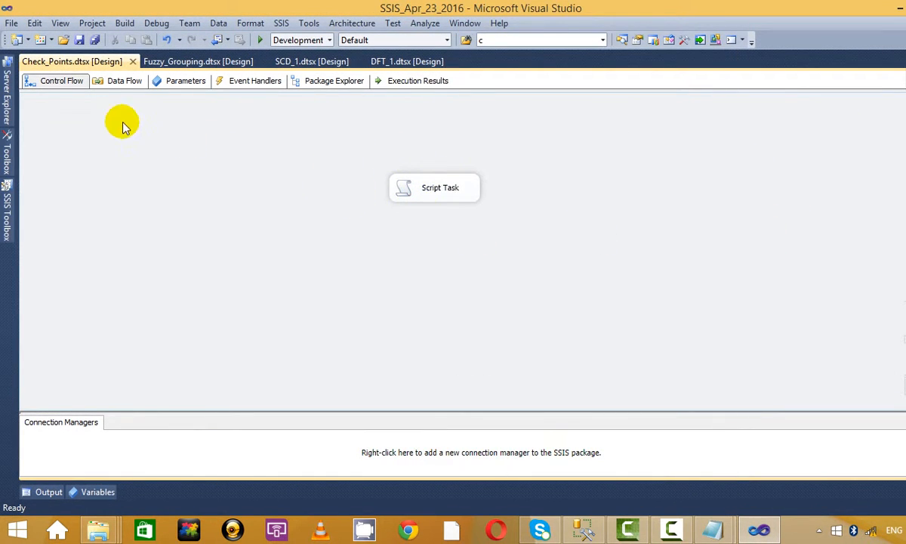
Step: Check the State variable's value in the package Variables pane
right_click(124, 155)
click(164, 201)
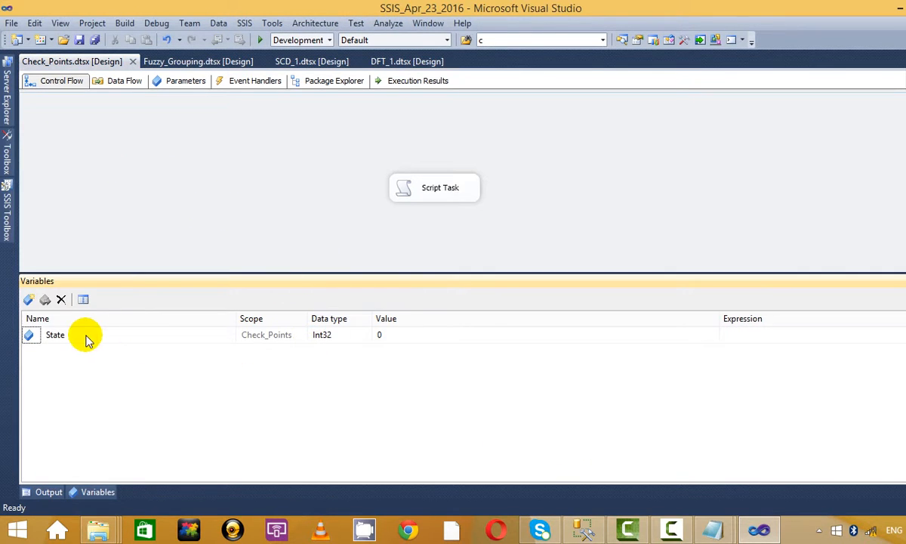
click(370, 335)
click(337, 187)
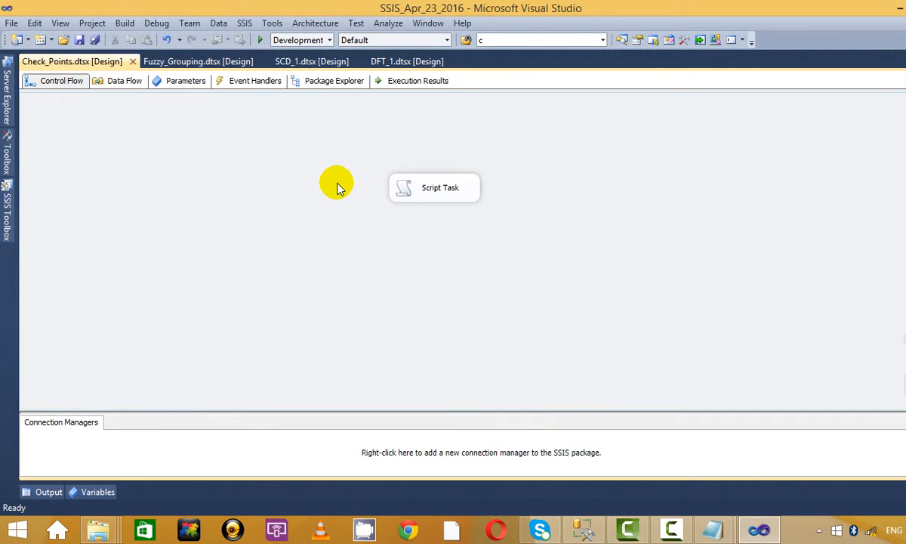
key(ctrl+r)
Step: Reopen the Script Task and verify its User::State read-write setting
right_click(457, 192)
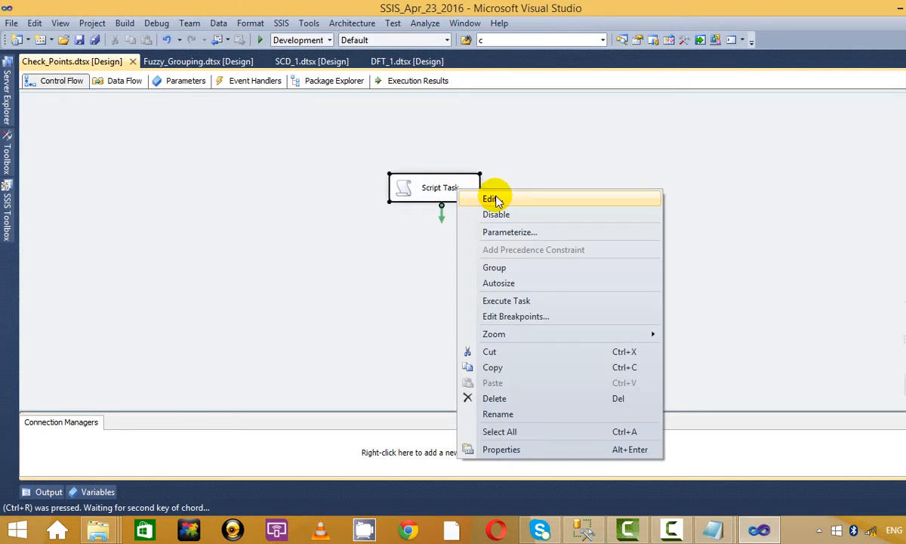
click(494, 197)
click(634, 183)
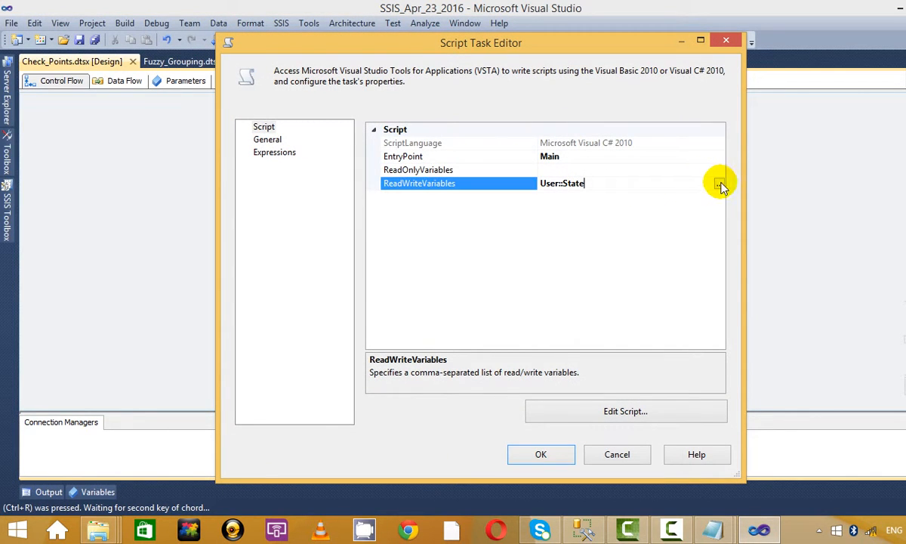
click(634, 418)
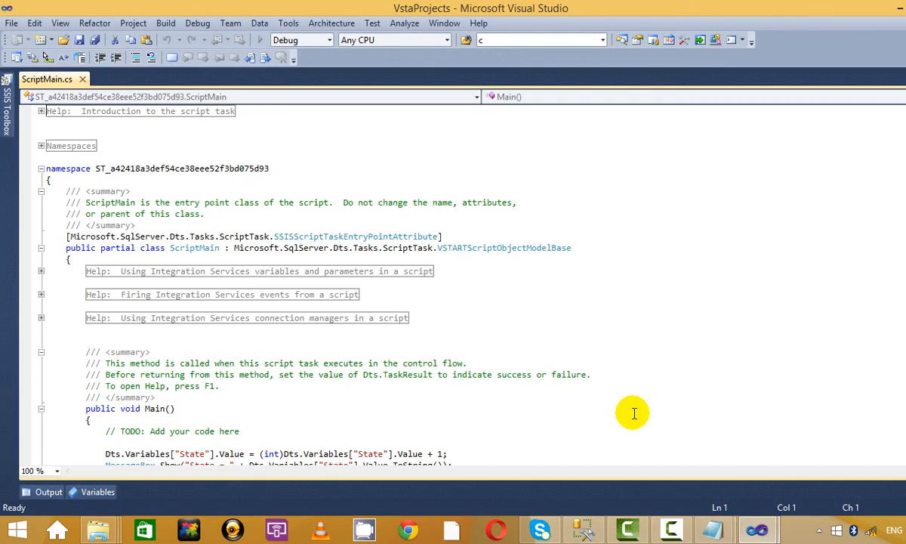
Step: Review the three script lines in Main again, then close the code and editor
scroll(633, 413, down, 5)
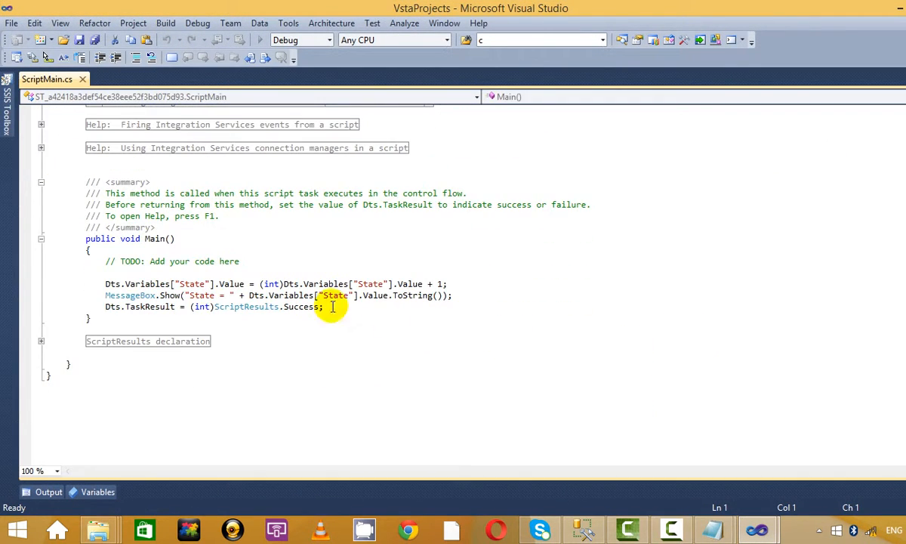
drag(325, 307, 224, 273)
click(432, 261)
drag(361, 318, 230, 262)
click(420, 261)
drag(105, 285, 151, 284)
click(384, 308)
click(437, 269)
click(905, 7)
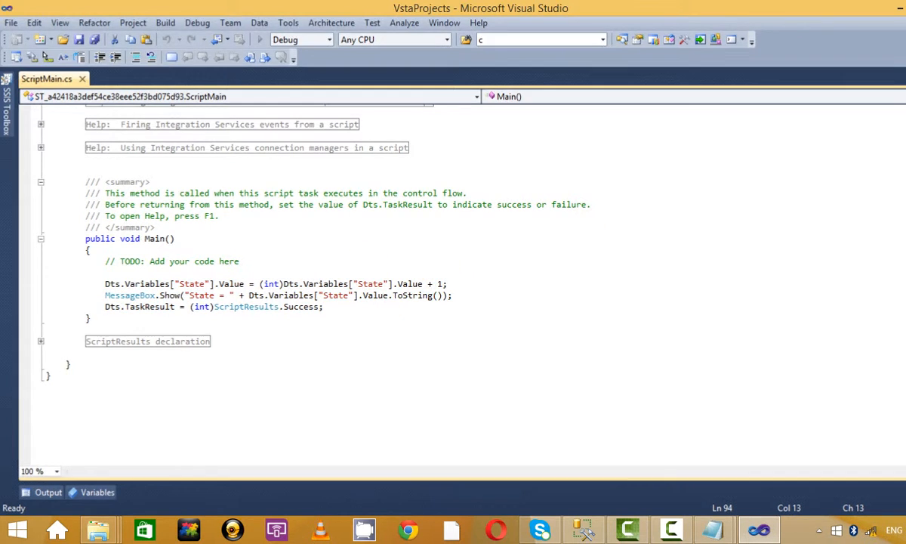
click(727, 40)
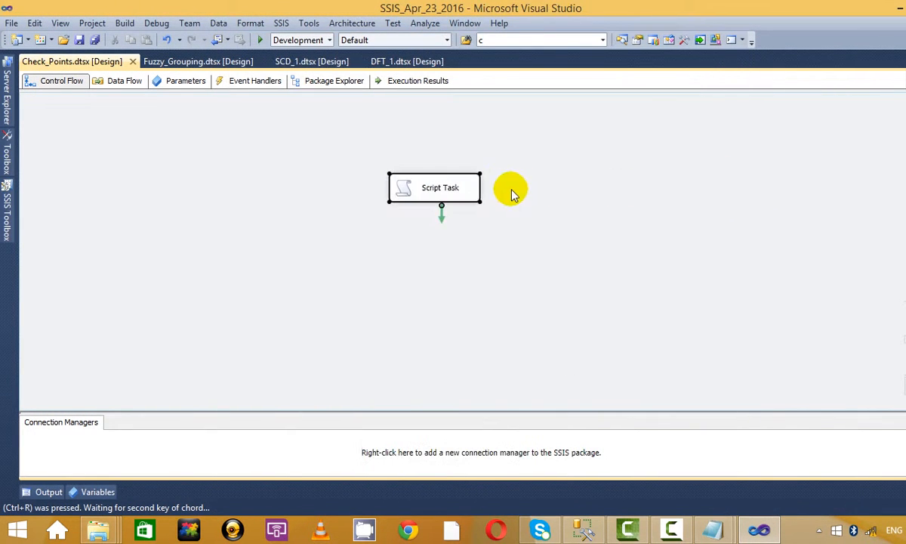
Step: Copy the Script Task and paste Script Task 1 below and right of it
click(540, 154)
key(ctrl+c)
click(576, 262)
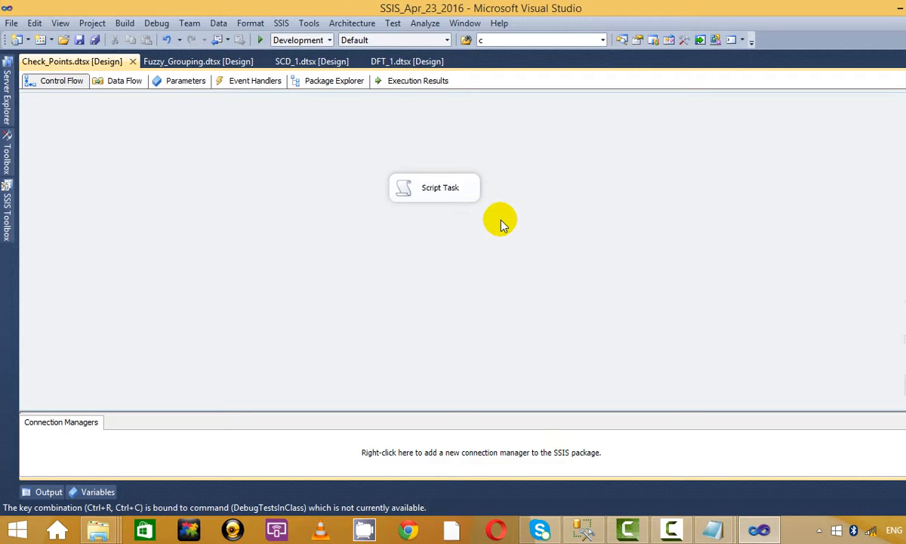
click(456, 191)
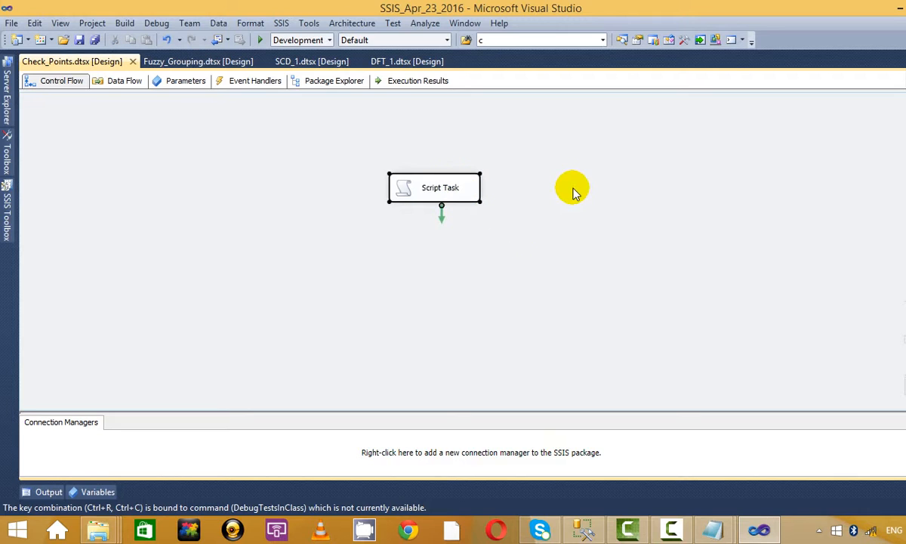
click(539, 194)
drag(456, 189, 382, 159)
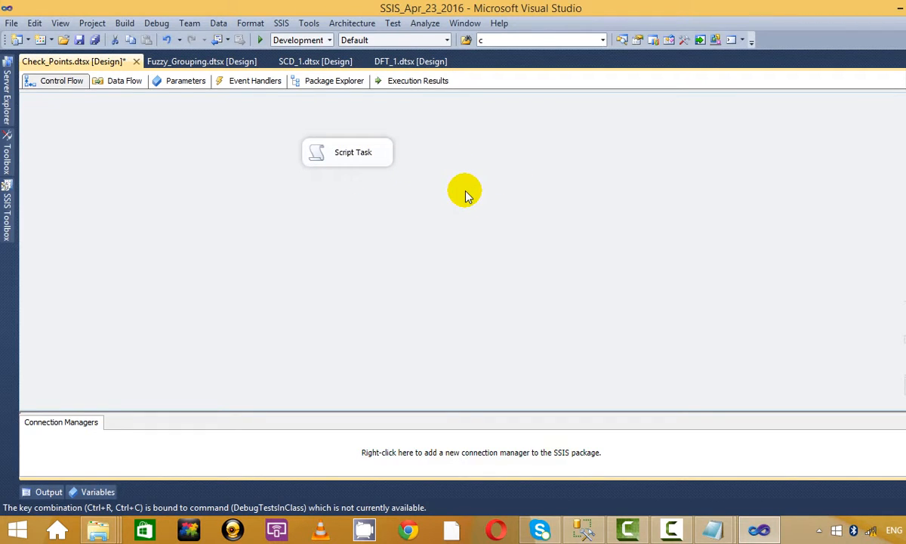
key(ctrl+v)
key(ctrl+v)
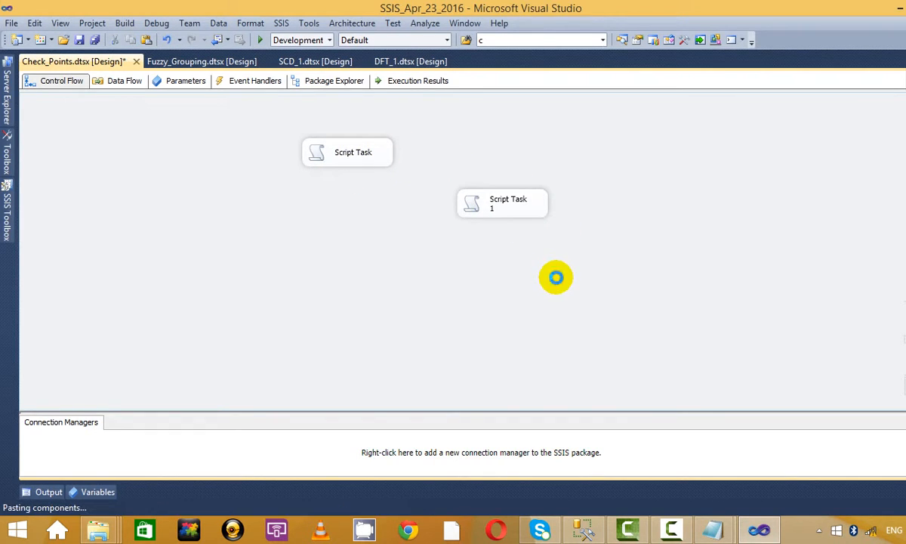
drag(495, 212, 438, 215)
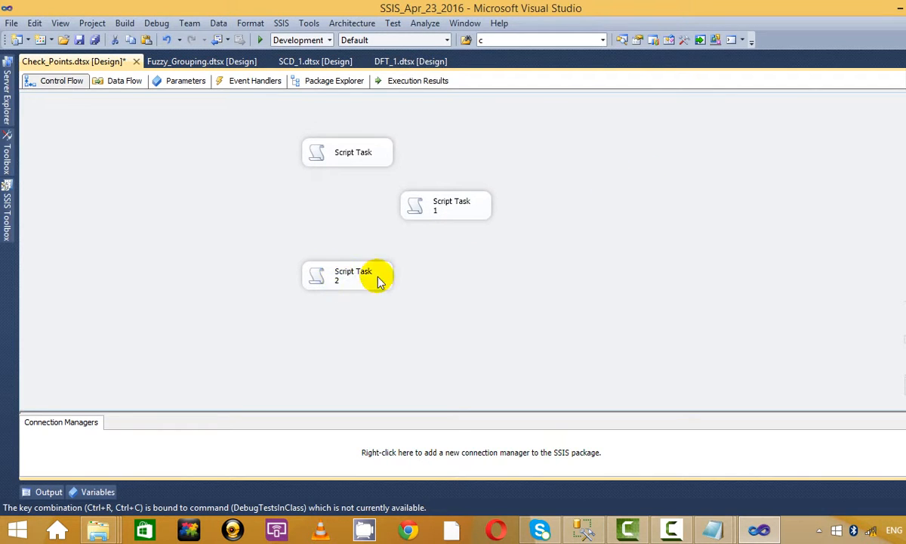
Step: Position Script Task 2 and chain Script Task → Script Task 1 → Script Task 2
drag(380, 281, 572, 275)
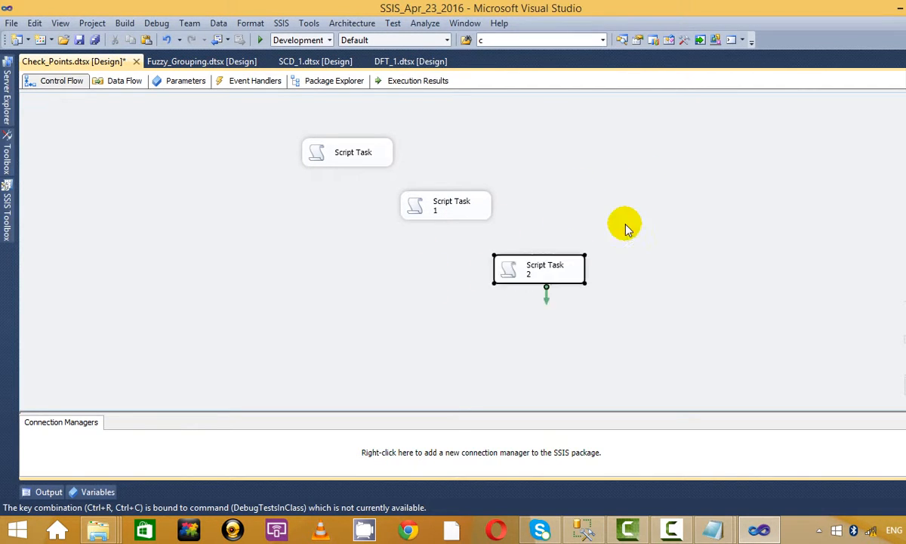
click(625, 227)
drag(354, 181, 540, 277)
click(457, 215)
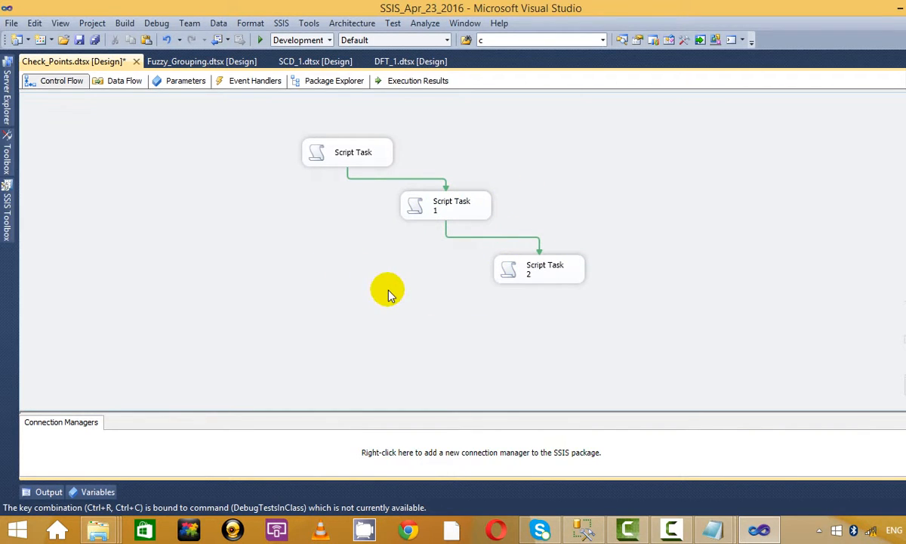
Step: Paste Script Task 3, connect it after Script Task 2, and nudge tasks 1–3 left
key(ctrl+v)
drag(360, 338, 654, 316)
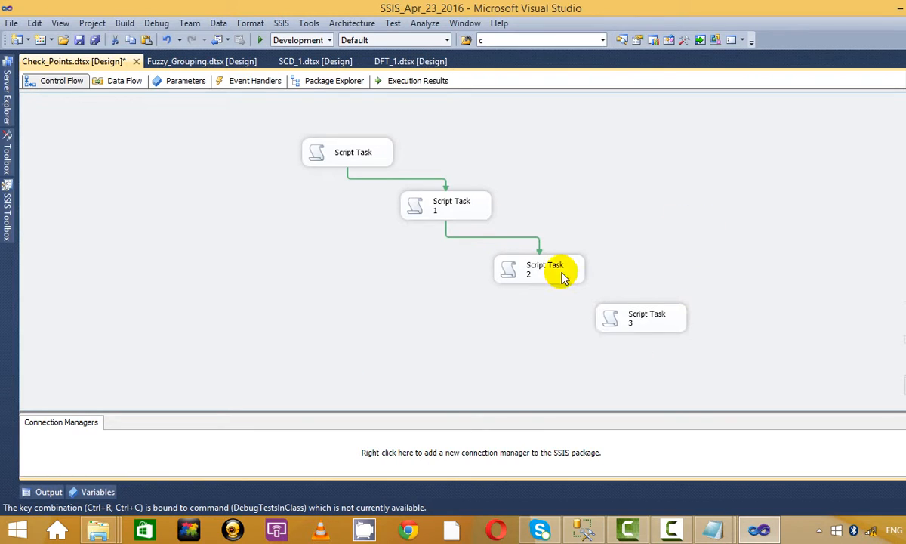
click(561, 278)
drag(550, 301, 646, 317)
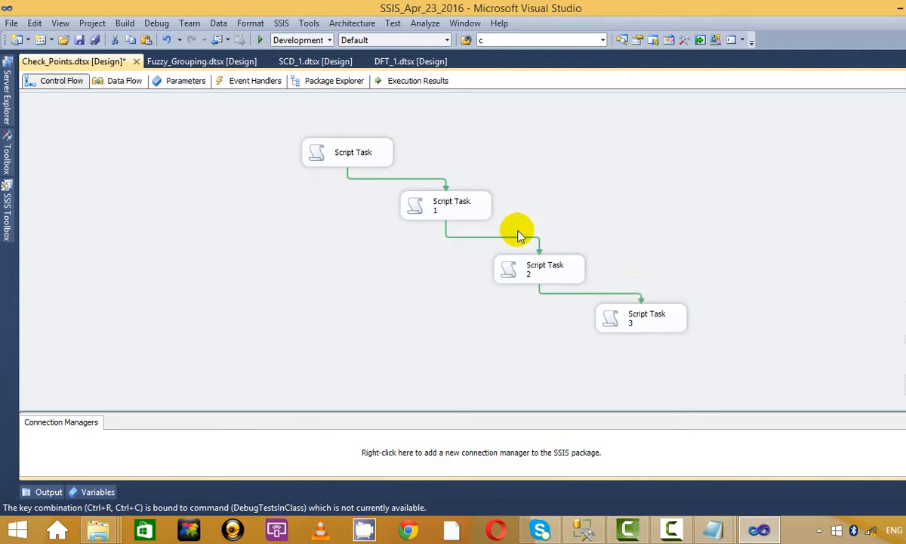
drag(444, 212, 420, 213)
drag(542, 273, 520, 273)
drag(646, 330, 611, 330)
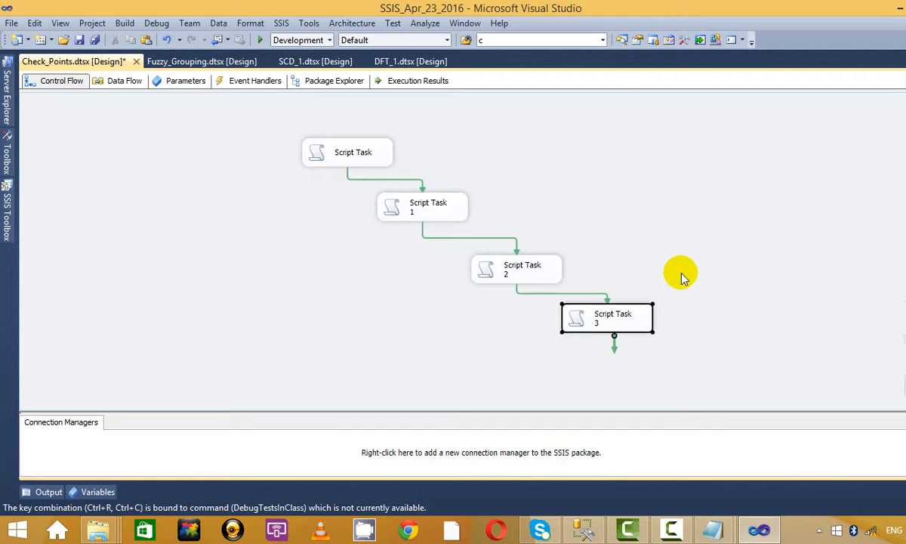
Step: Run the four-task package, dismissing each State message box, then stop debugging
click(259, 40)
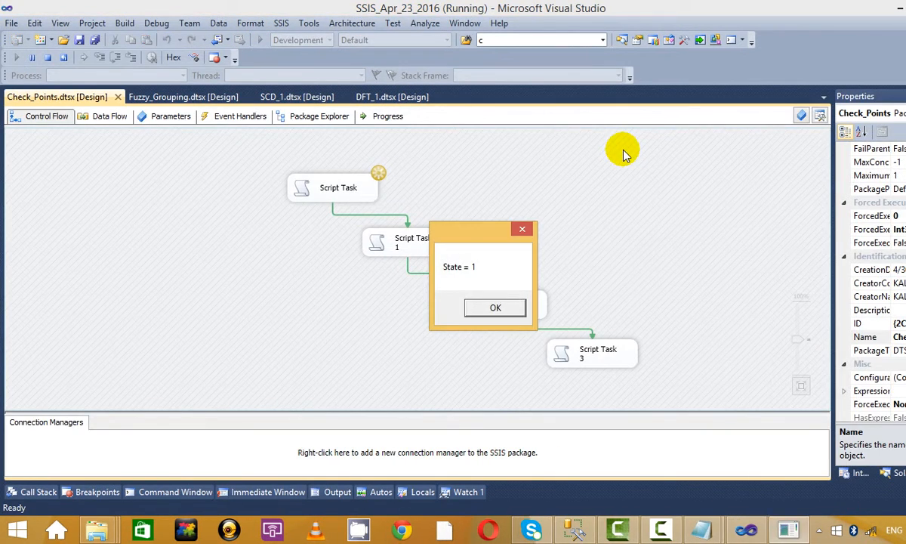
click(493, 309)
click(493, 310)
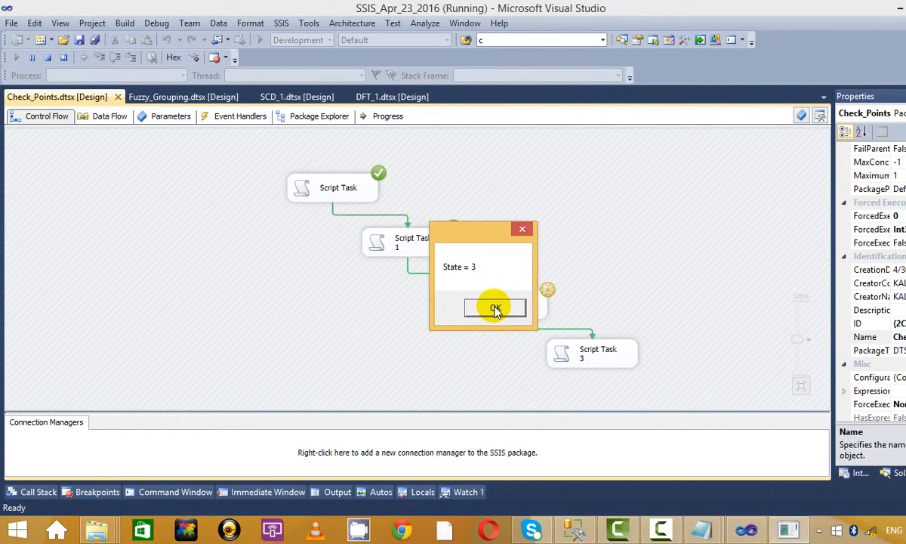
click(496, 309)
click(495, 309)
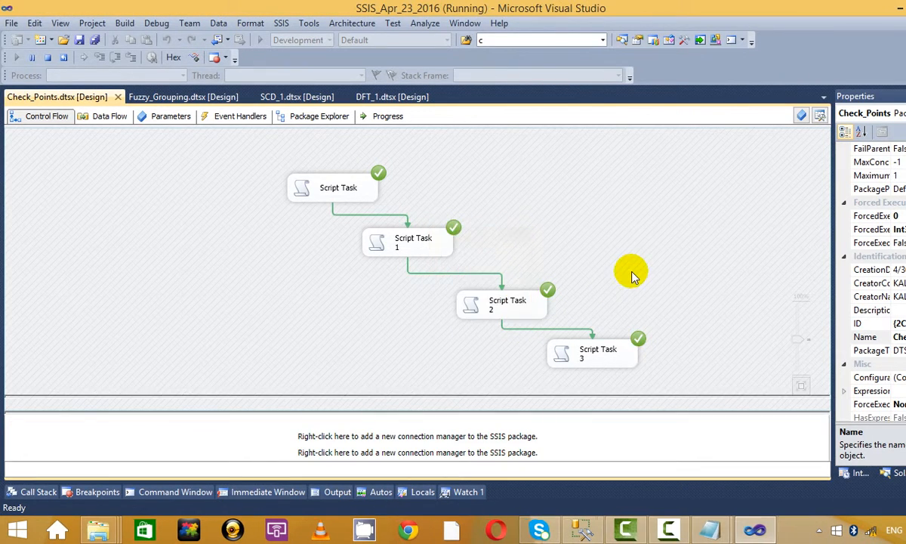
click(50, 56)
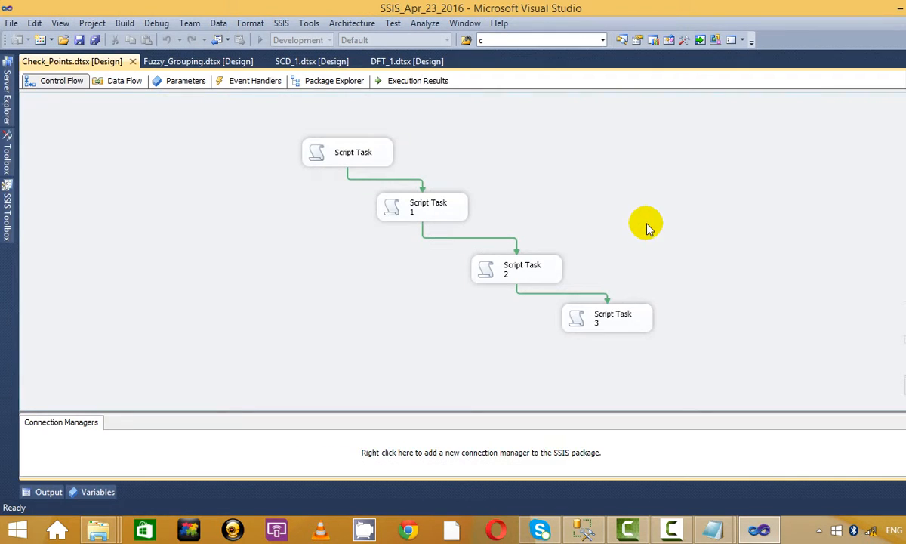
Step: Add Script Task 4 from the SSIS Toolbox and connect Script Task 3 to it
click(6, 223)
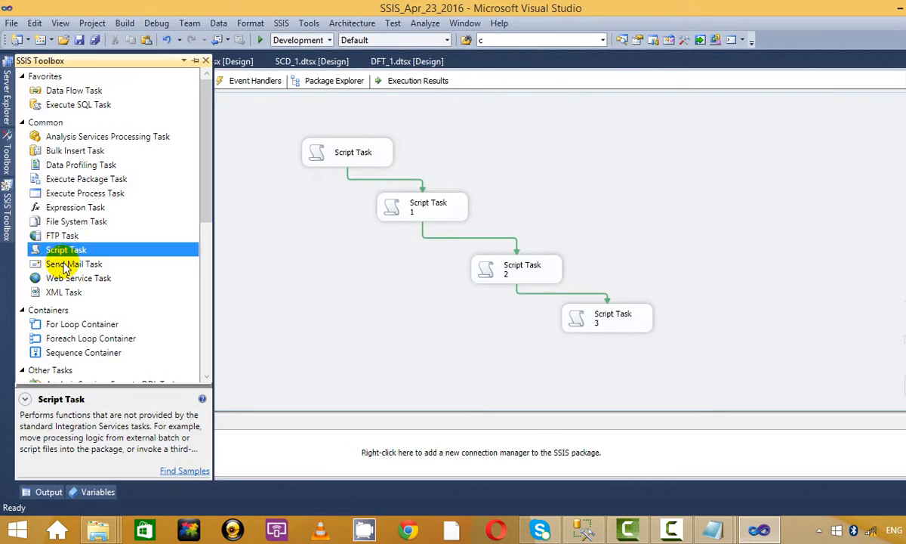
drag(725, 298, 667, 338)
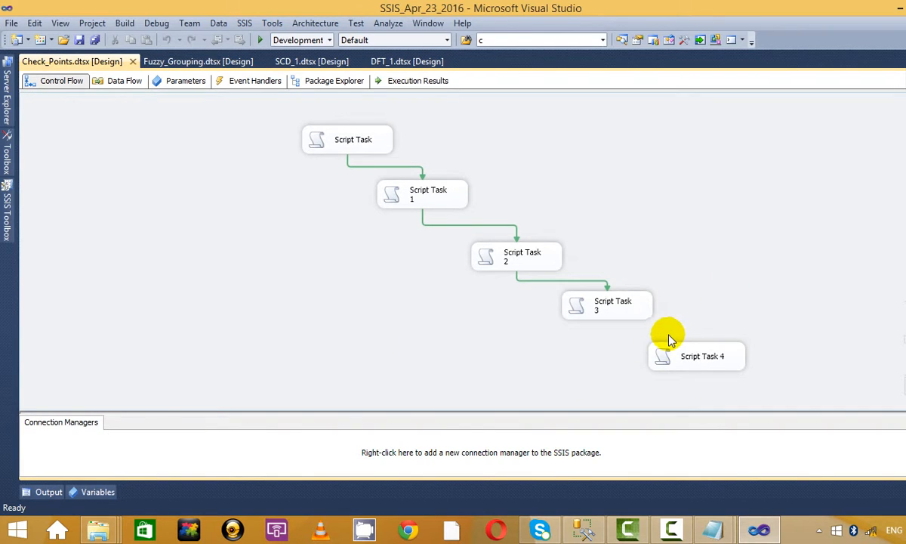
click(633, 307)
drag(614, 325, 615, 341)
drag(711, 355, 710, 356)
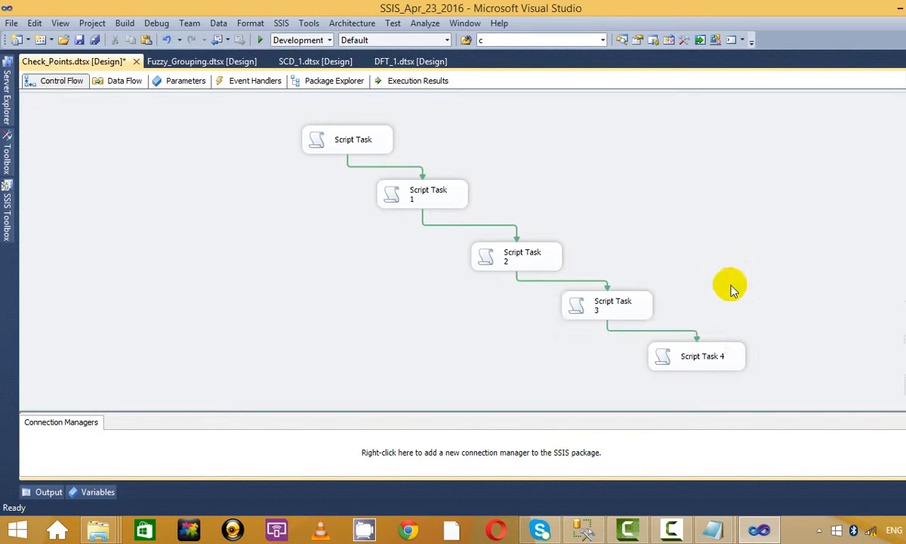
Step: Run the package again with Script Task 4, dismissing every State message, then stop
click(263, 40)
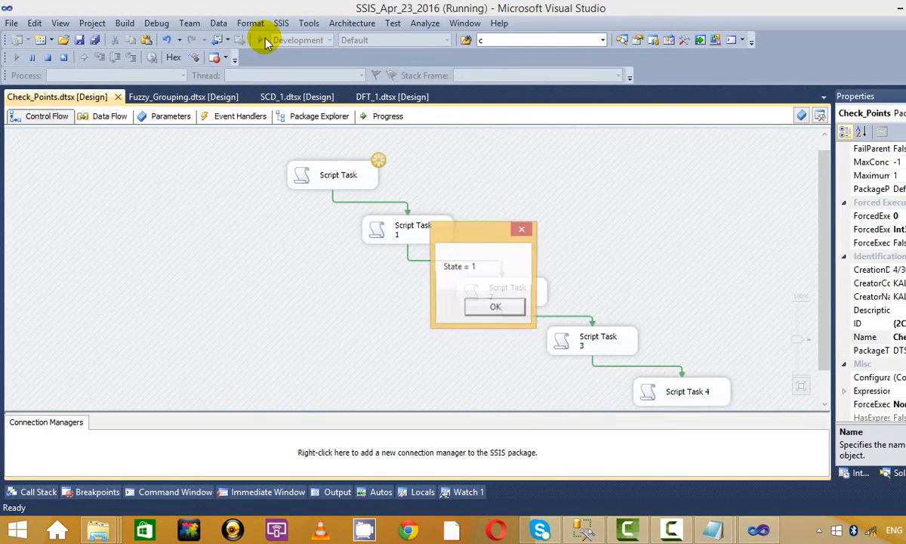
click(495, 310)
click(496, 310)
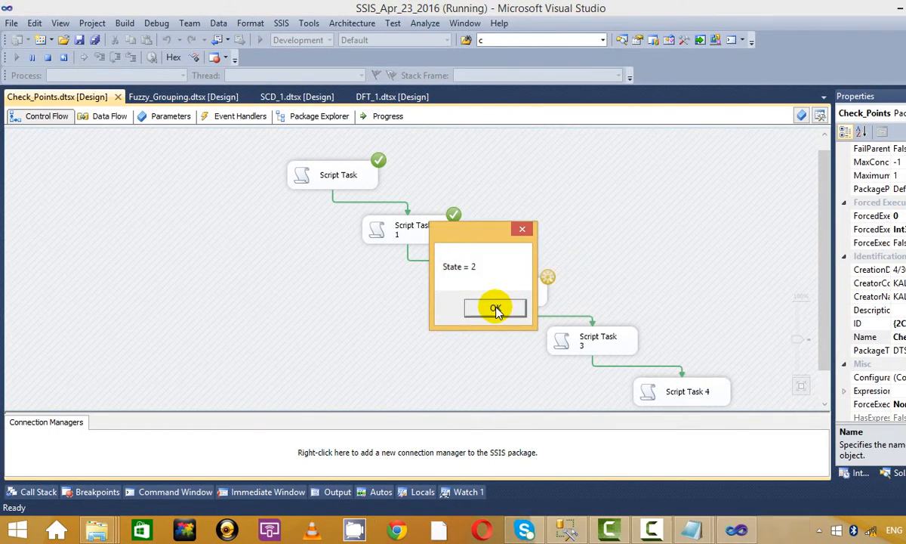
click(496, 310)
click(495, 309)
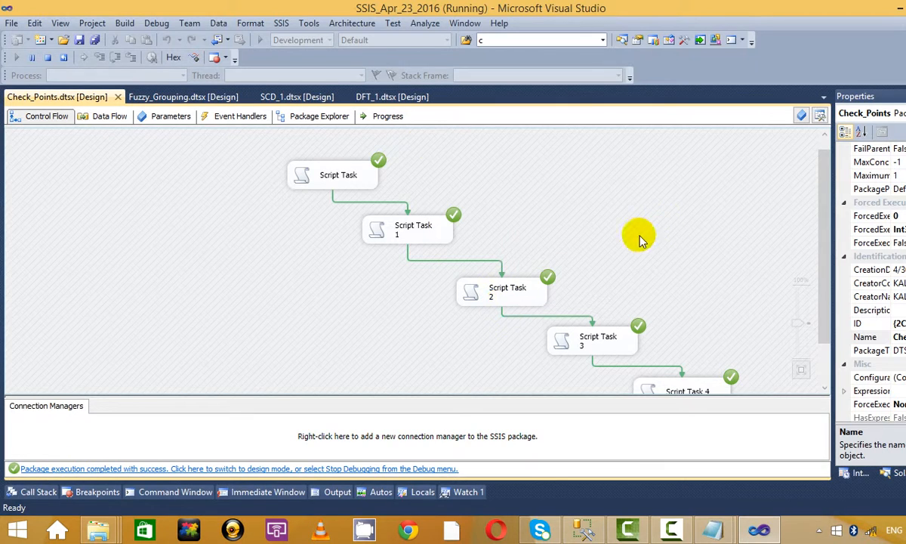
click(47, 58)
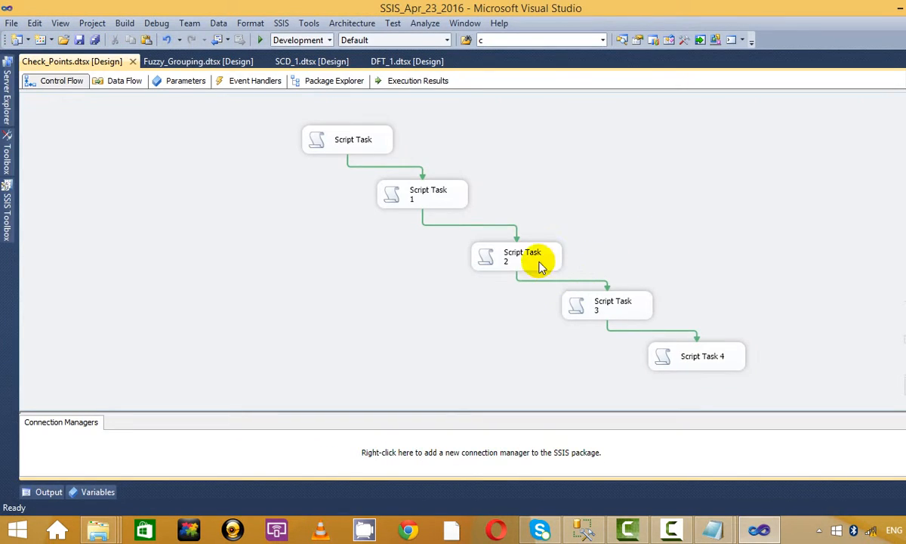
Step: Move Script Task 2 up and to the left and select it
drag(539, 266, 499, 255)
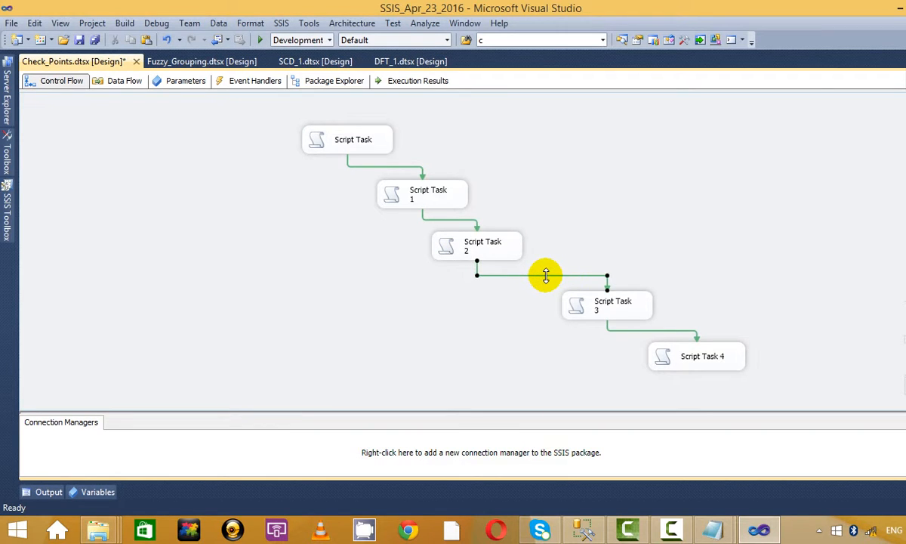
click(489, 250)
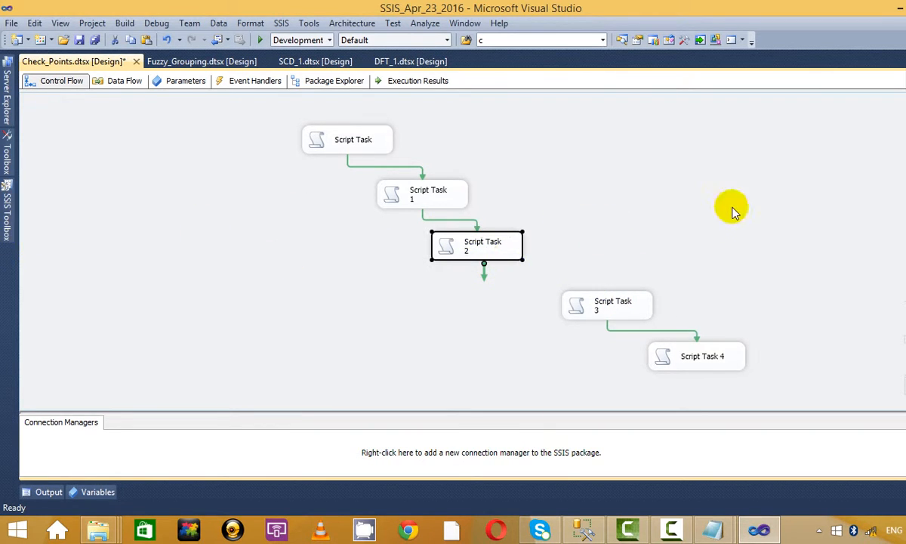
key(alt+Tab)
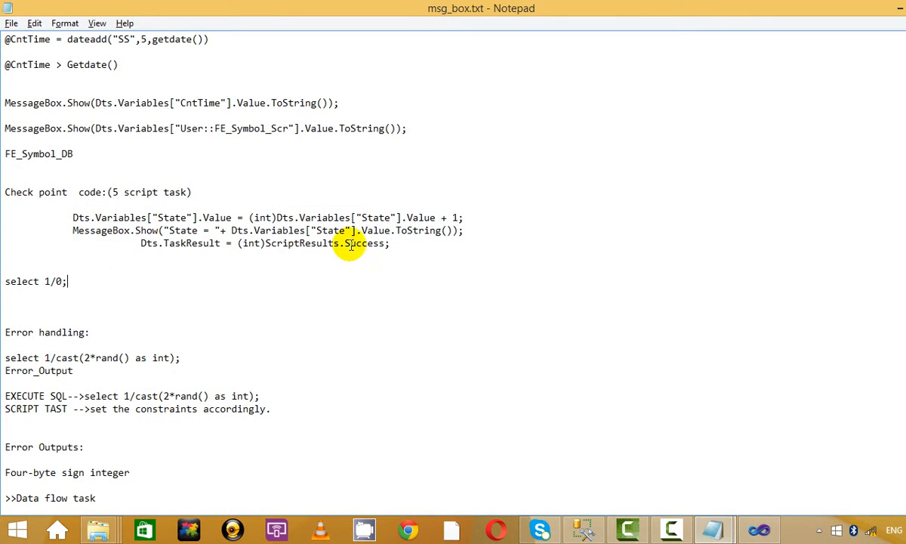
key(alt+Tab)
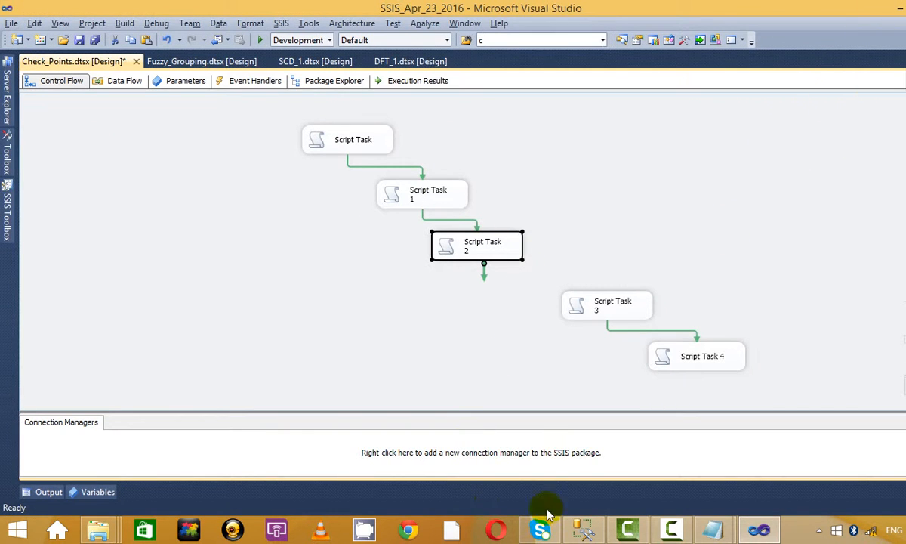
Step: Place an Execute SQL Task right of Script Task 2 and connect Script Task 2 to it
click(6, 230)
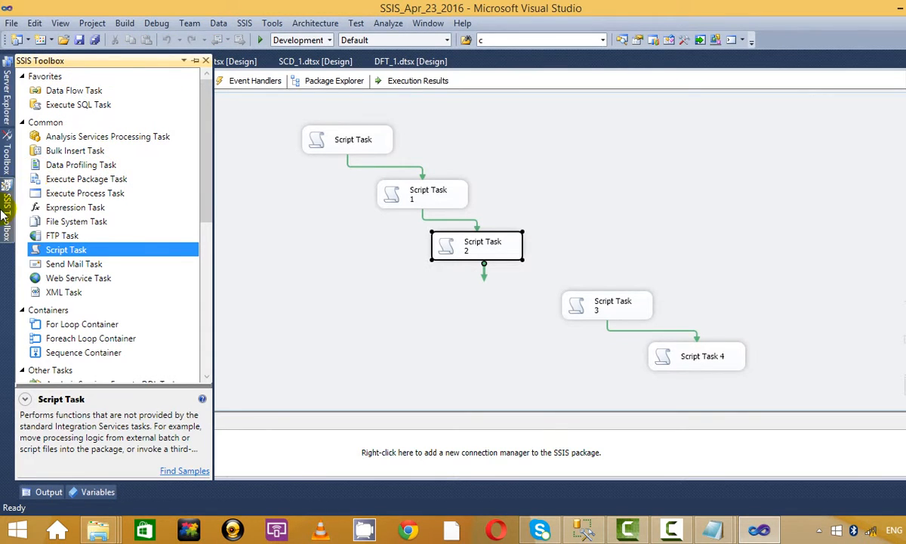
click(85, 206)
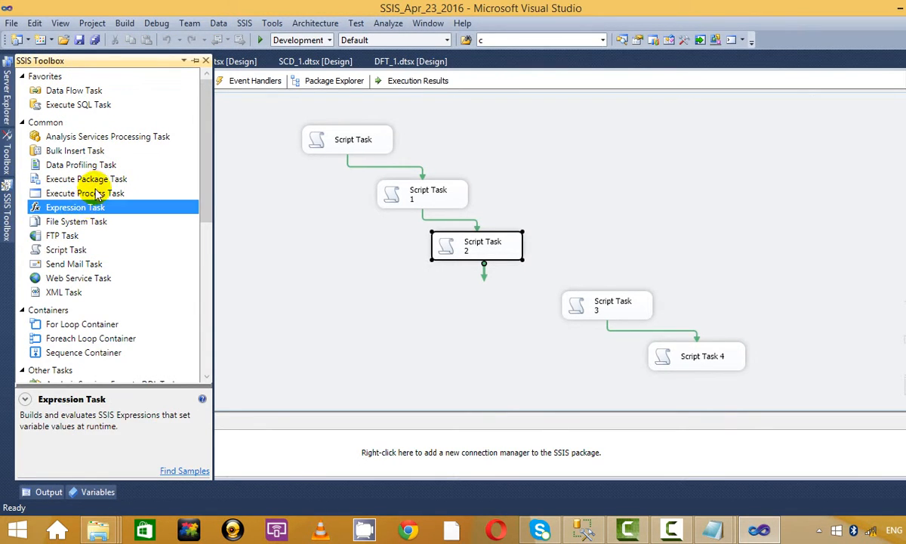
scroll(91, 188, down, 6)
scroll(90, 187, up, 6)
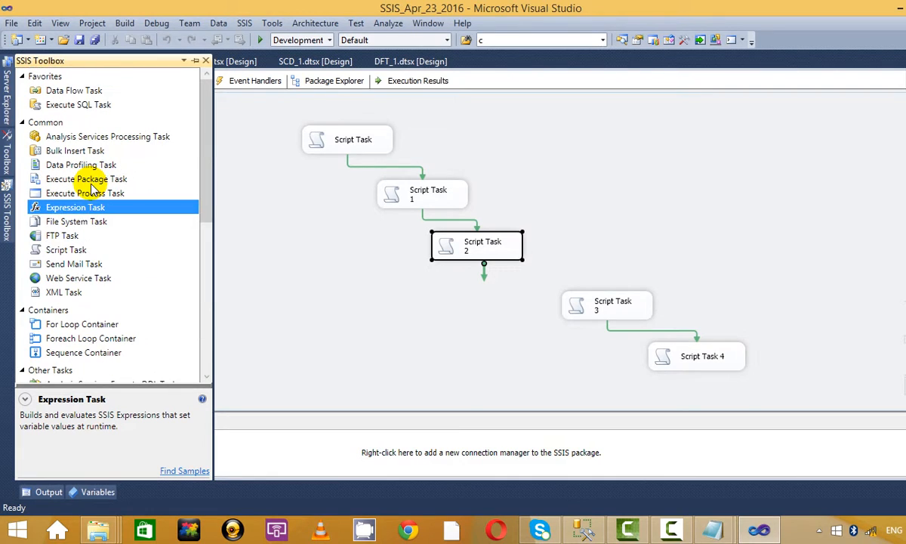
click(79, 105)
drag(76, 102, 585, 203)
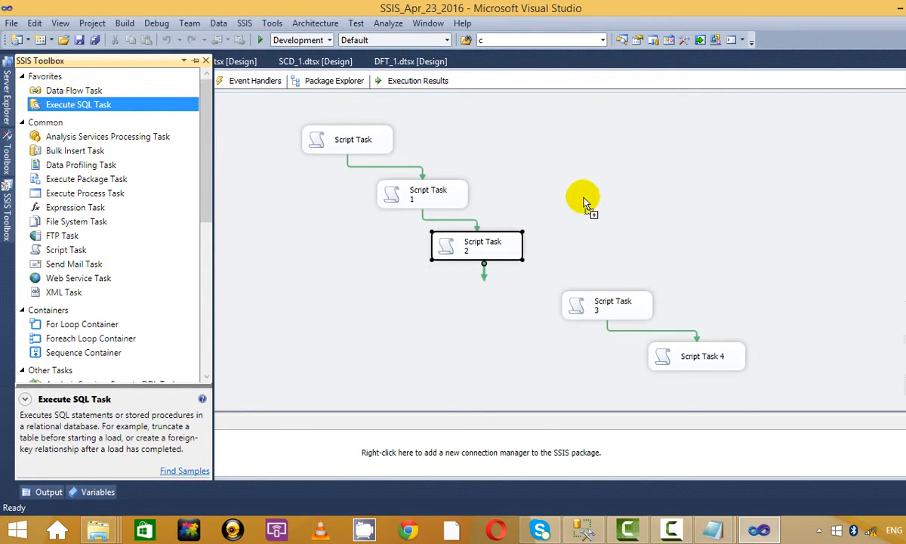
click(480, 242)
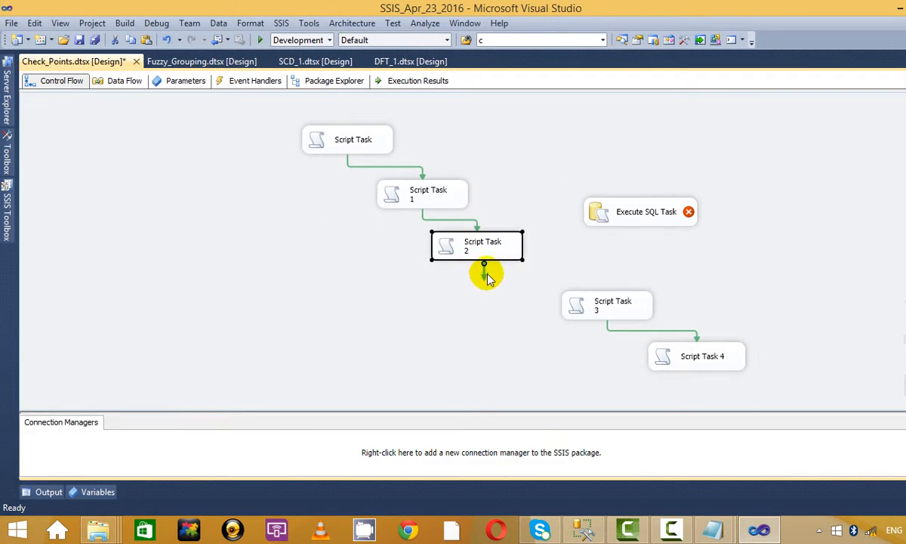
drag(487, 278, 629, 210)
Step: Open the Execute SQL Task Editor's SQLStatement query box
right_click(647, 211)
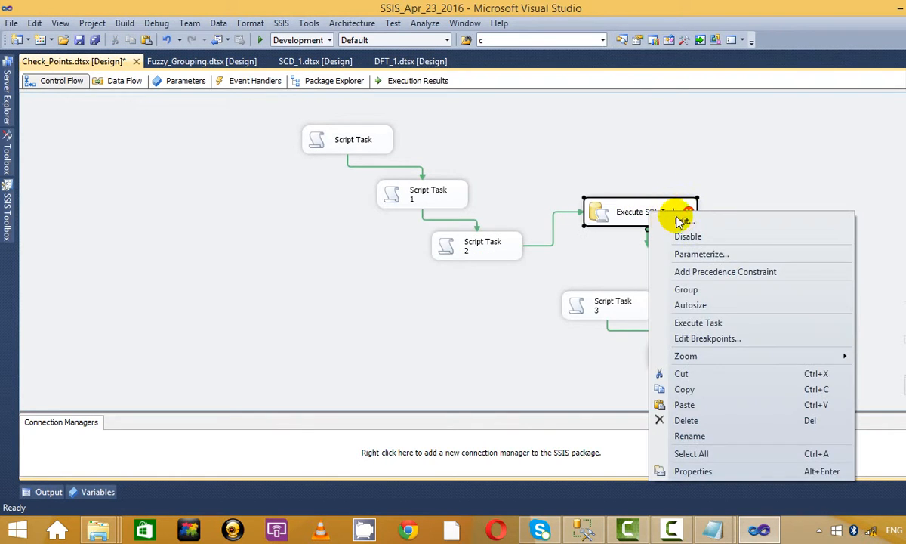
click(683, 221)
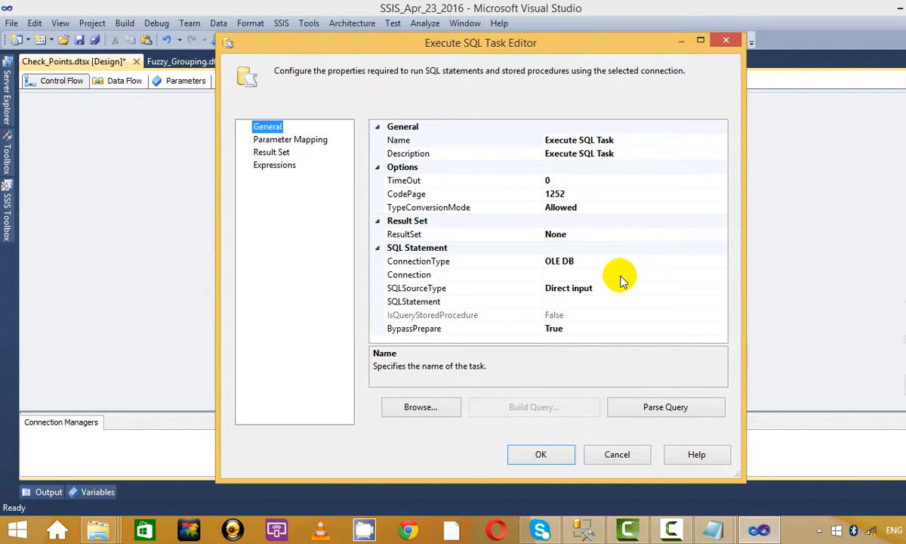
click(620, 275)
click(631, 288)
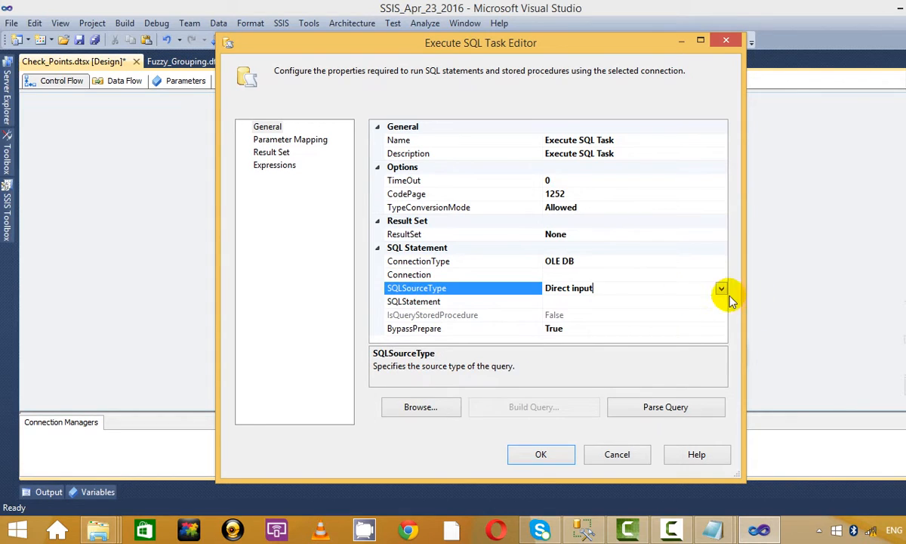
click(714, 300)
click(721, 301)
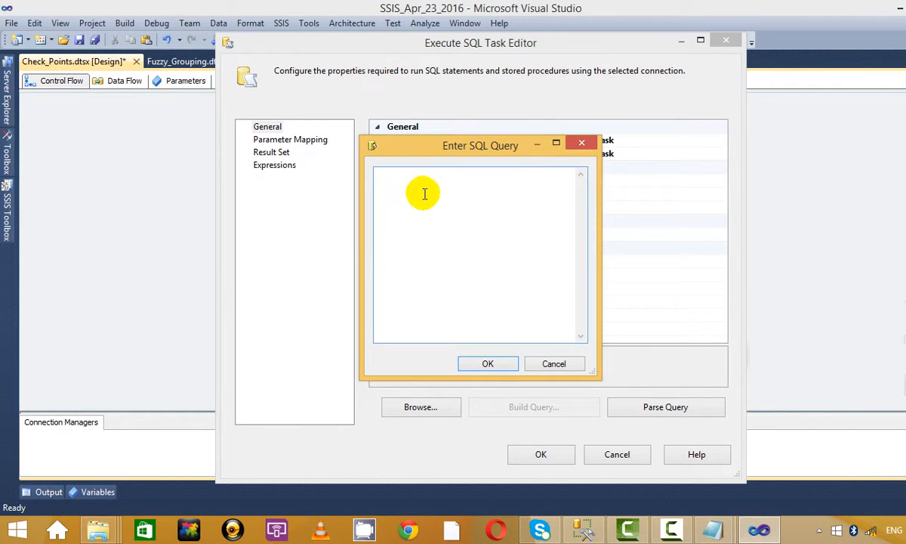
Step: Copy select 1/0; from the Notepad notes and paste it as the query
key(alt+Tab)
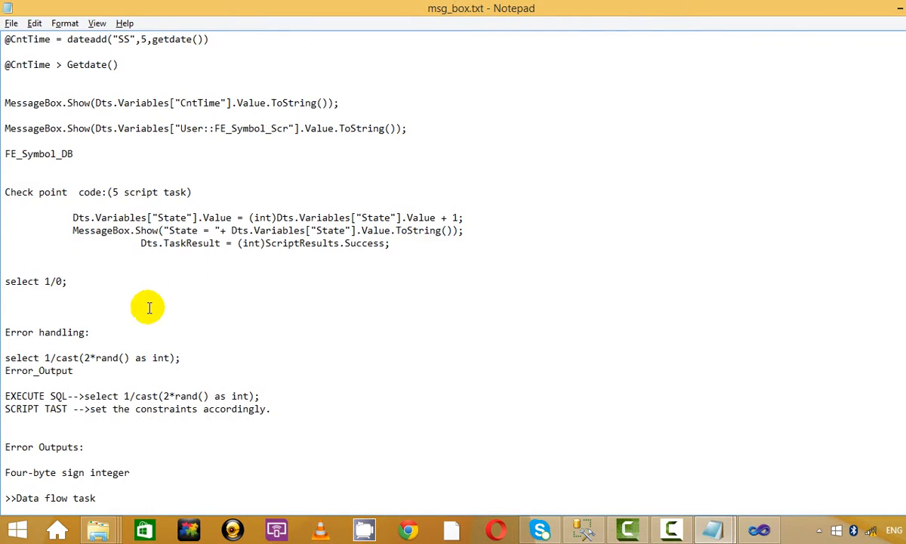
scroll(132, 287, down, 1)
drag(88, 233, 8, 235)
key(ctrl+c)
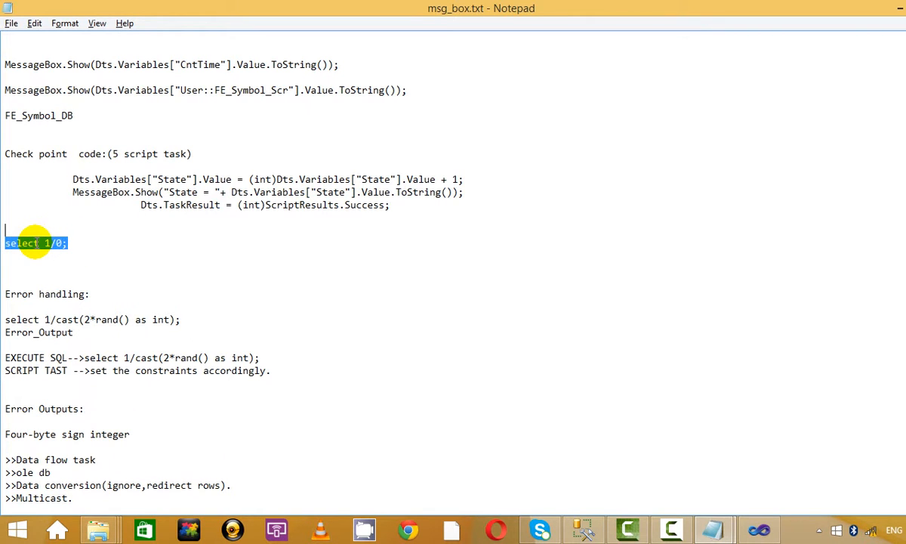
key(alt)
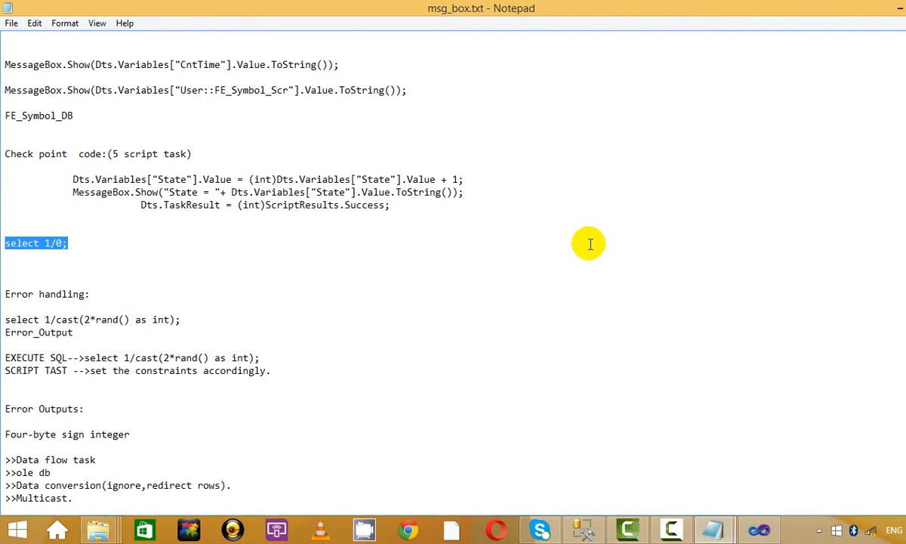
key(alt+Tab)
key(ctrl+v)
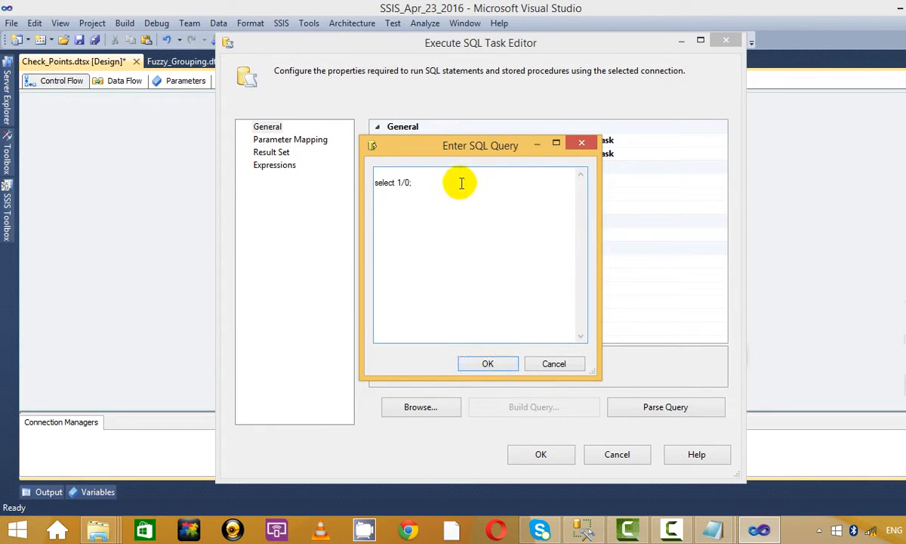
Step: Confirm the select 1/0; query, save the task, and link it to Script Task 3
click(490, 361)
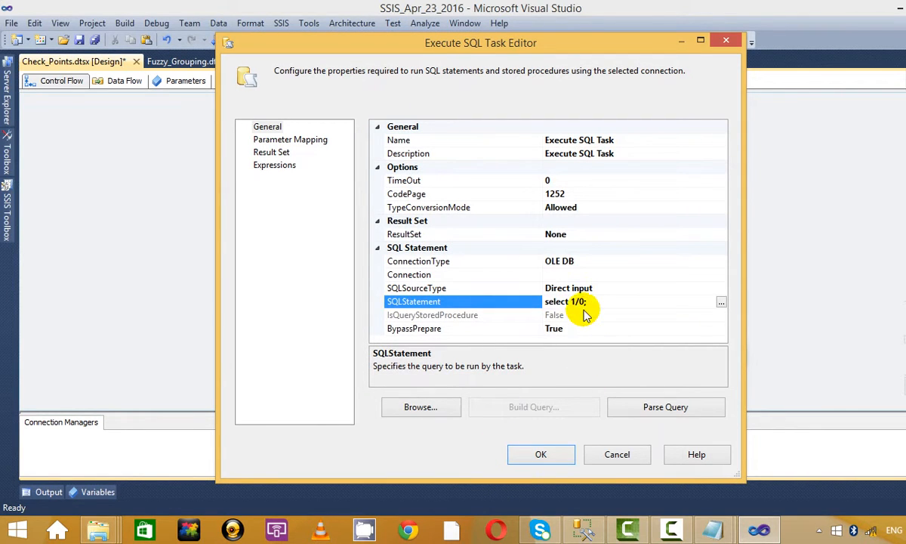
click(720, 302)
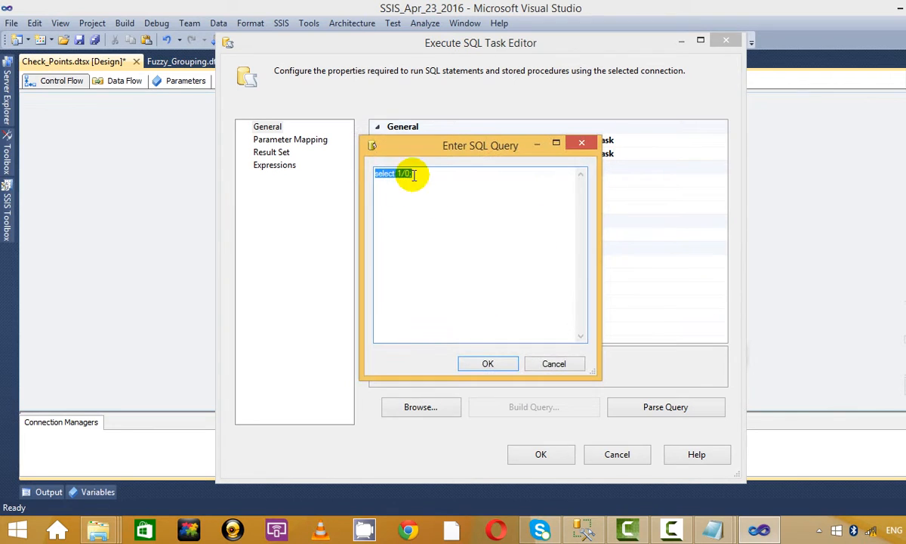
click(411, 174)
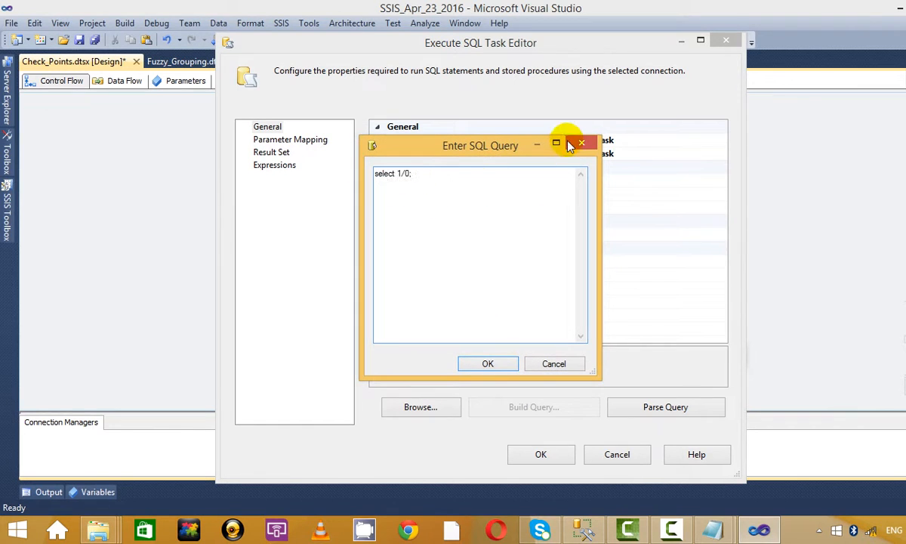
click(504, 363)
click(542, 451)
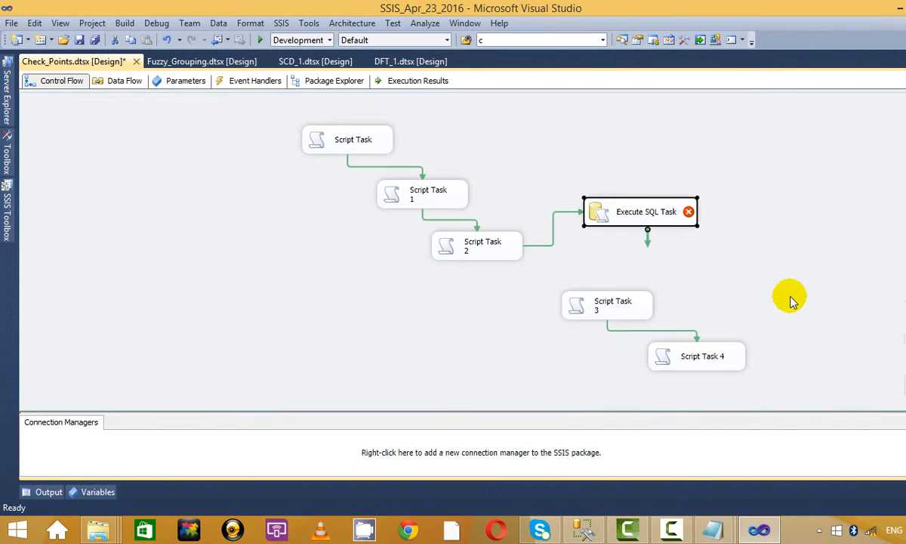
drag(648, 240, 587, 323)
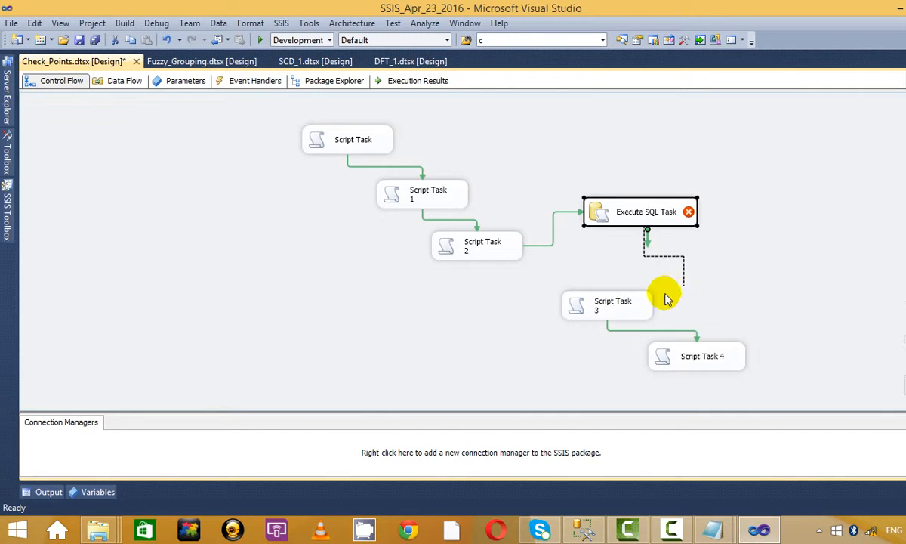
drag(666, 293, 625, 309)
click(727, 287)
Step: Set the Execute SQL Task's connection to KALEEL.Materials and save the settings
right_click(658, 213)
click(699, 225)
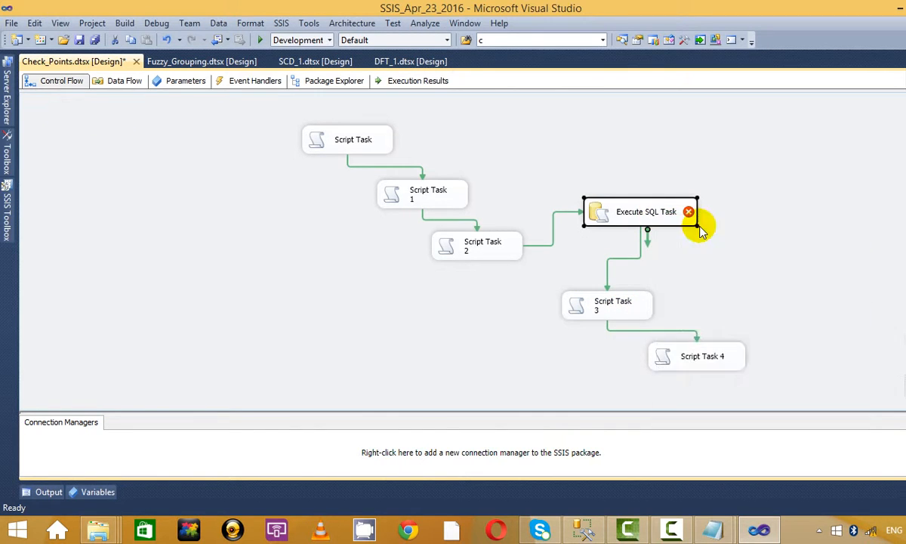
click(615, 287)
click(718, 276)
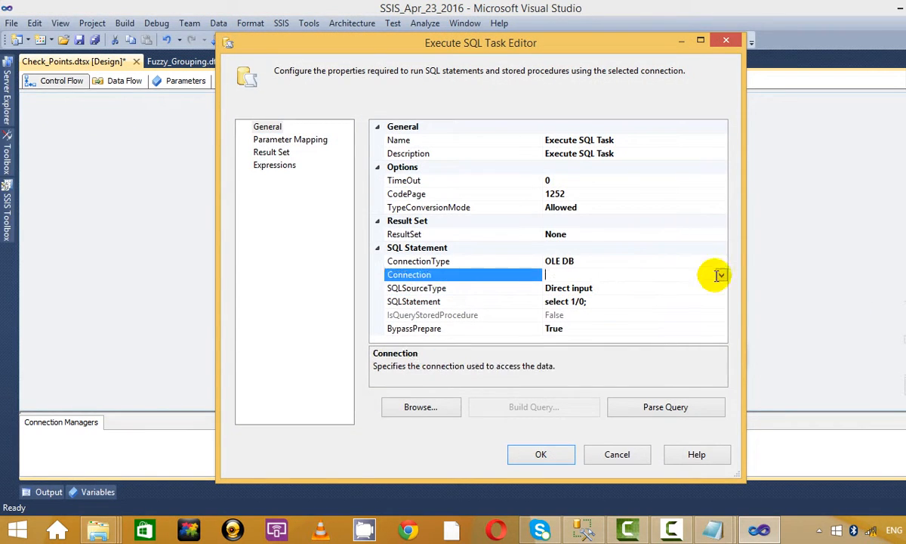
click(719, 276)
click(612, 288)
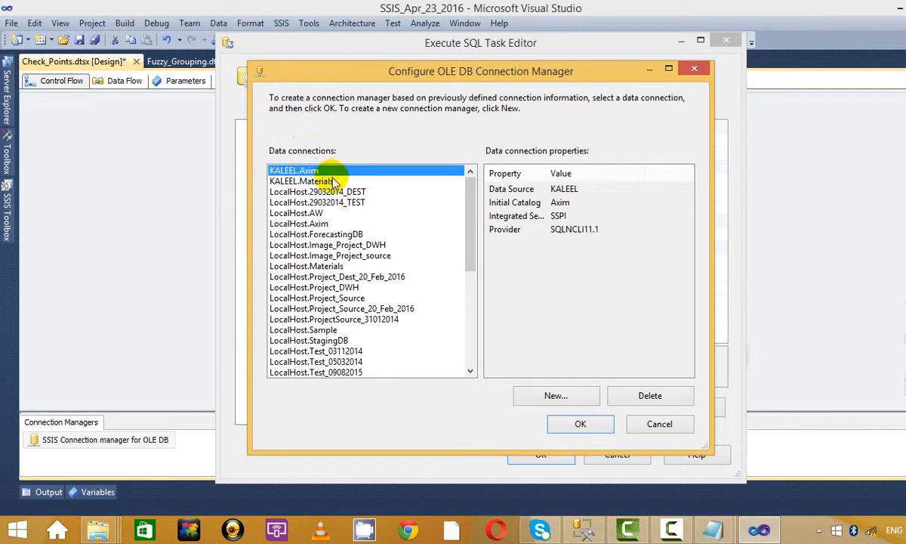
click(324, 181)
click(580, 424)
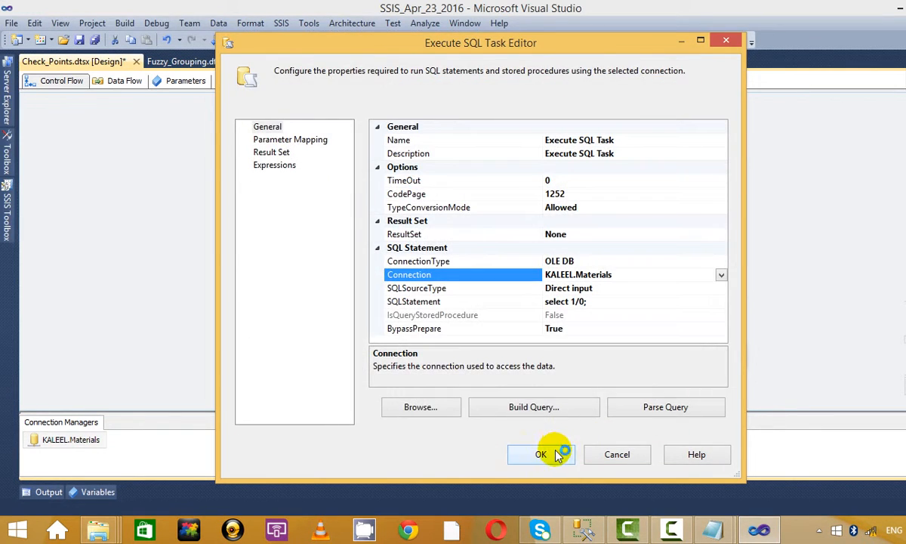
click(549, 453)
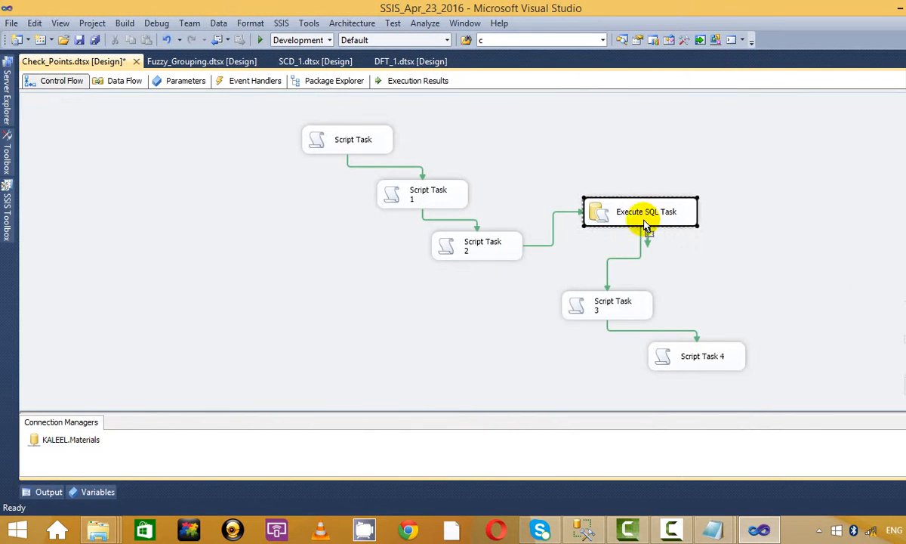
Step: Run the package, acknowledge the State 1–3 messages, and stop once the Execute SQL Task fails
drag(638, 223, 624, 218)
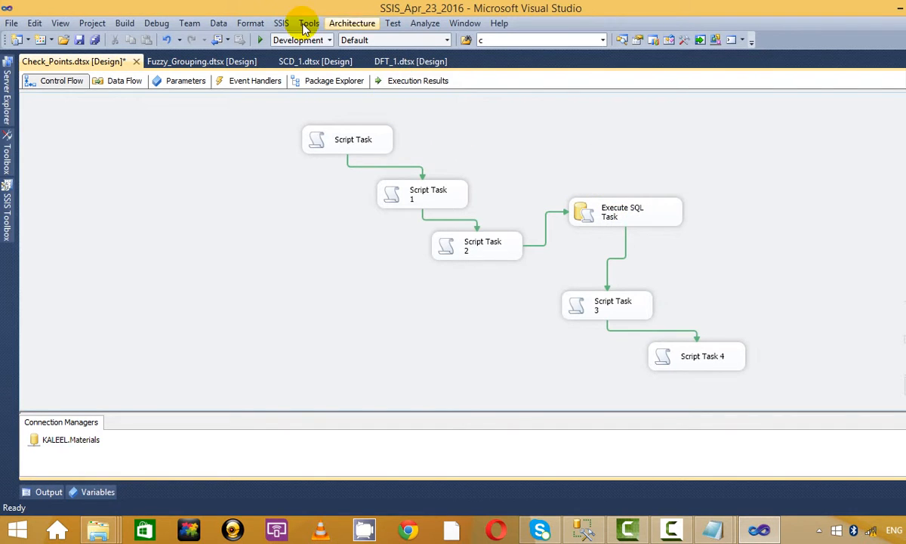
click(261, 41)
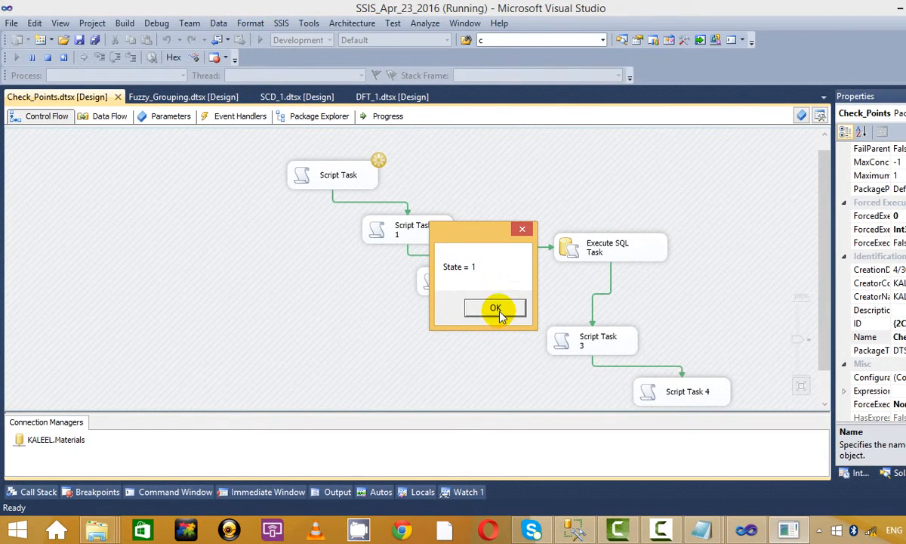
click(497, 308)
click(498, 309)
click(497, 309)
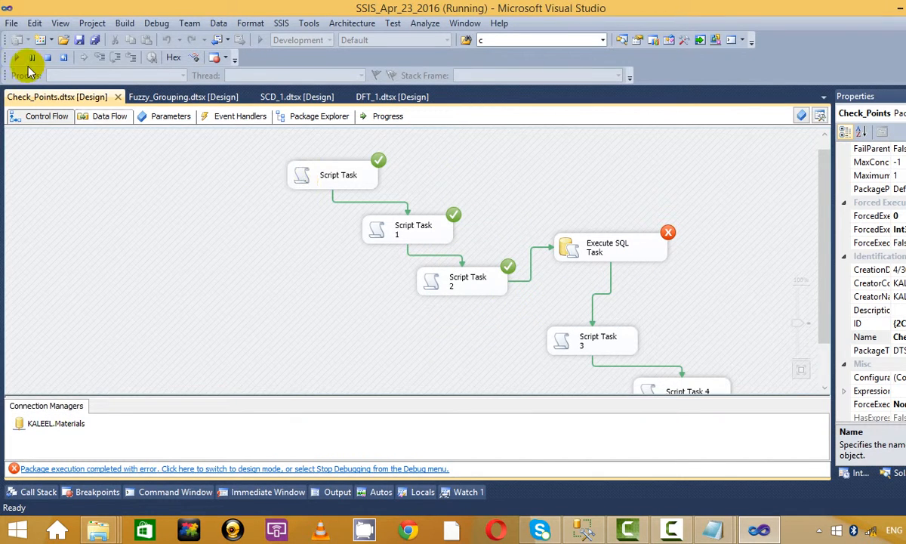
click(50, 58)
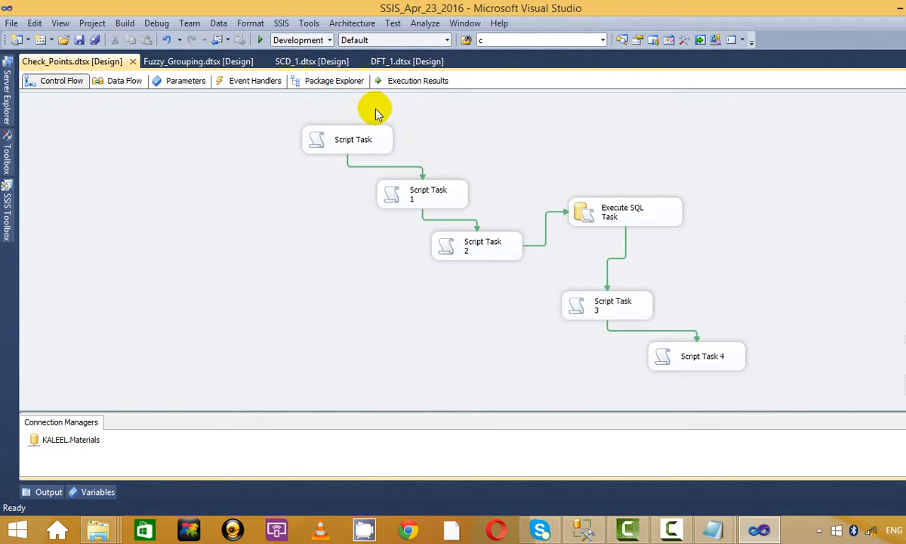
Step: Change the Execute SQL Task's SQLStatement to select 1/1; and save it
right_click(640, 214)
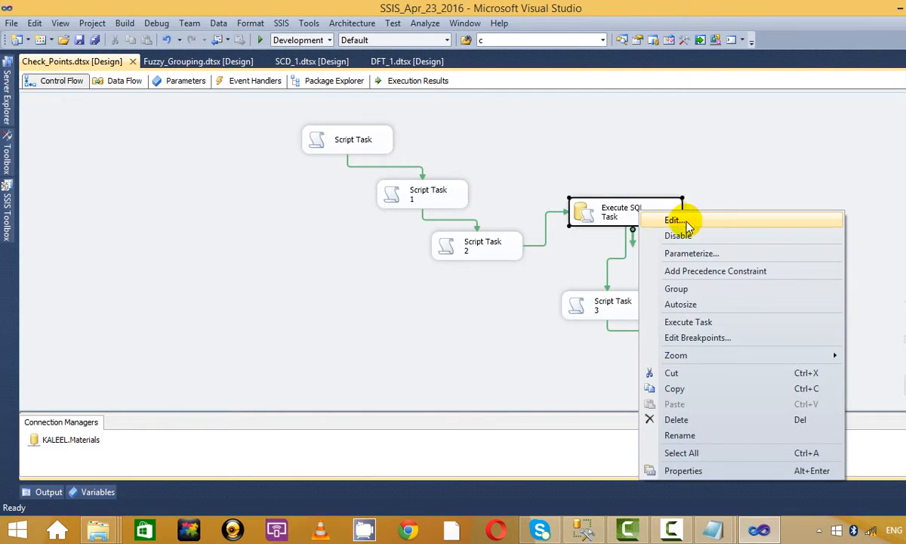
click(673, 220)
click(591, 302)
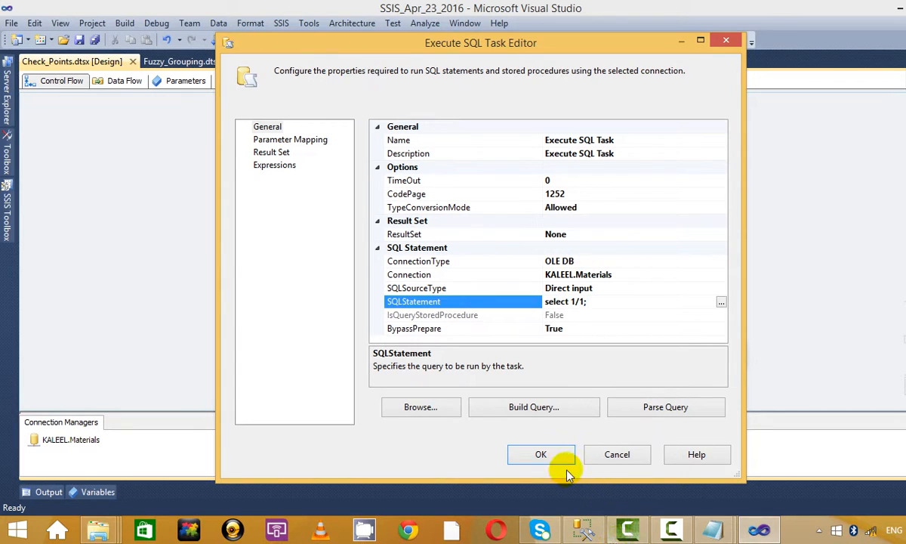
click(538, 453)
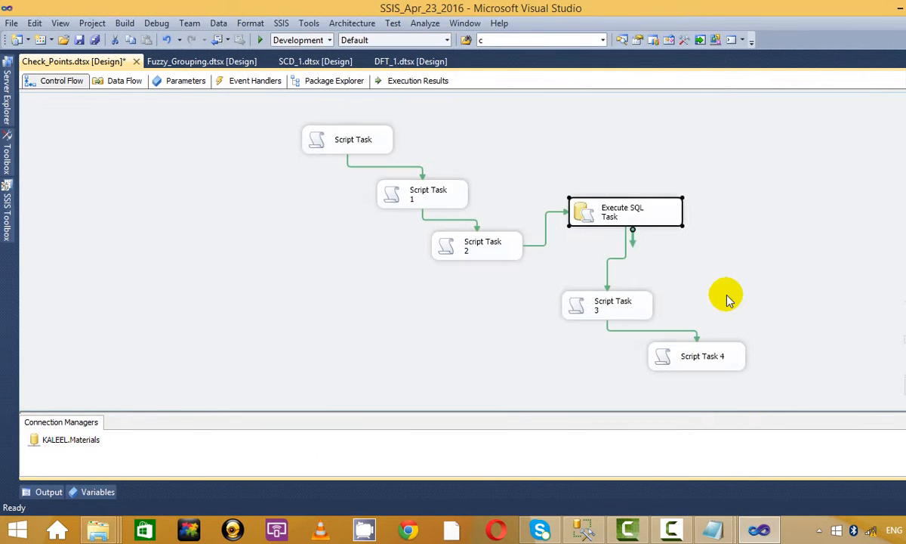
Step: Run the package, dismiss the State 1–4 messages, then stop debugging
click(265, 39)
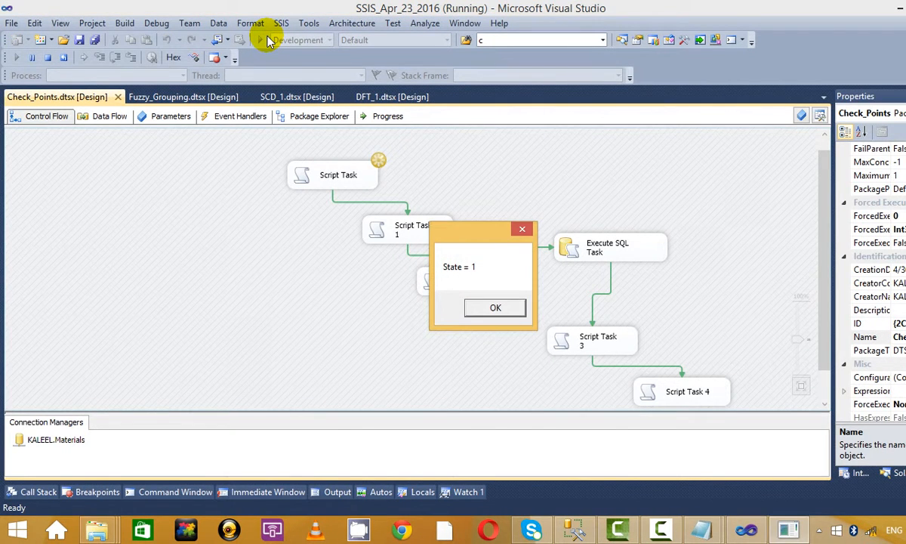
click(495, 308)
click(495, 307)
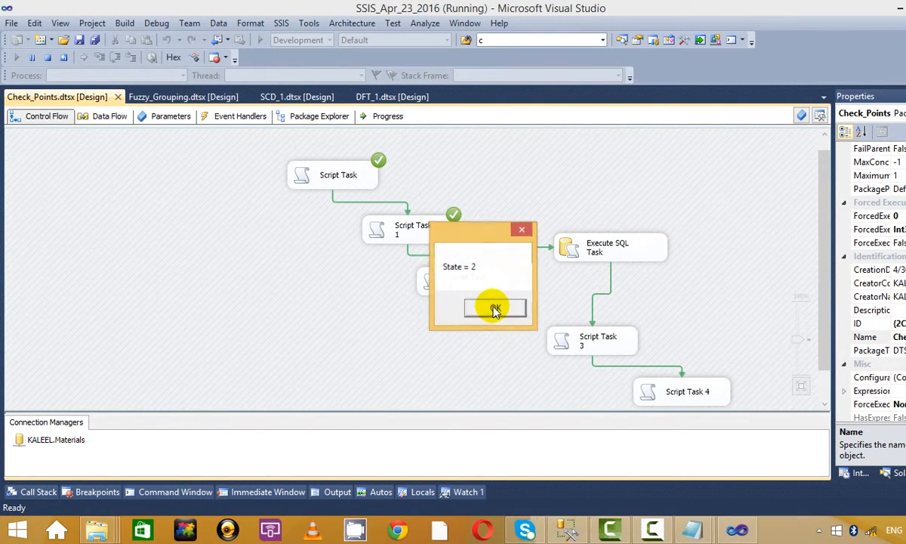
click(494, 308)
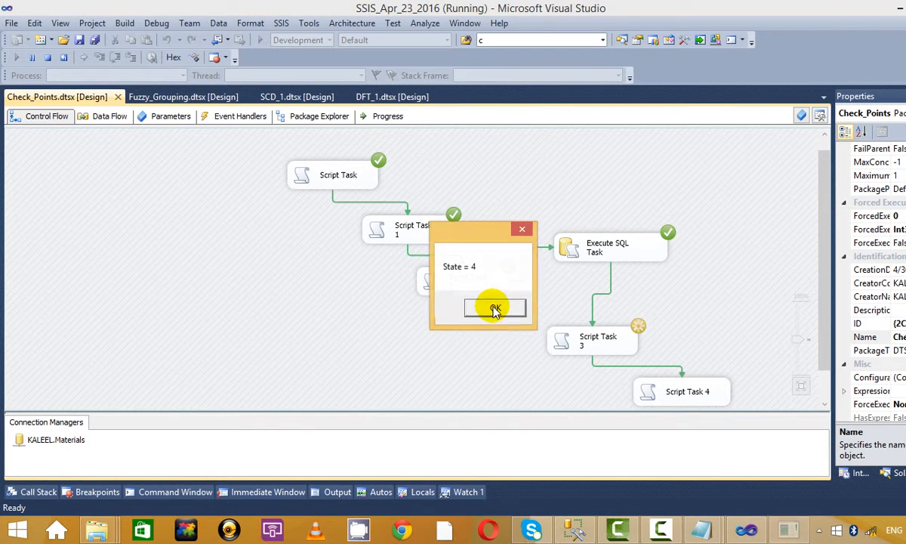
click(495, 310)
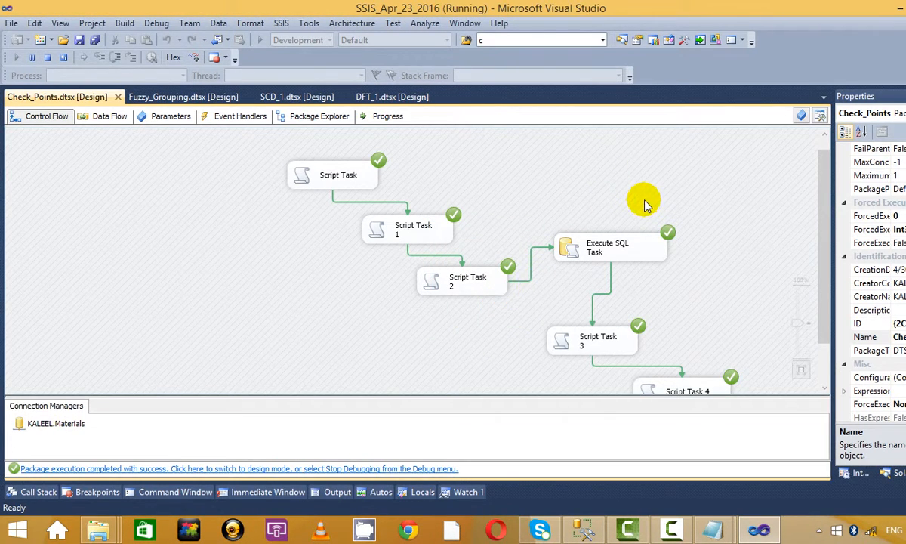
scroll(646, 204, down, 1)
scroll(646, 204, up, 1)
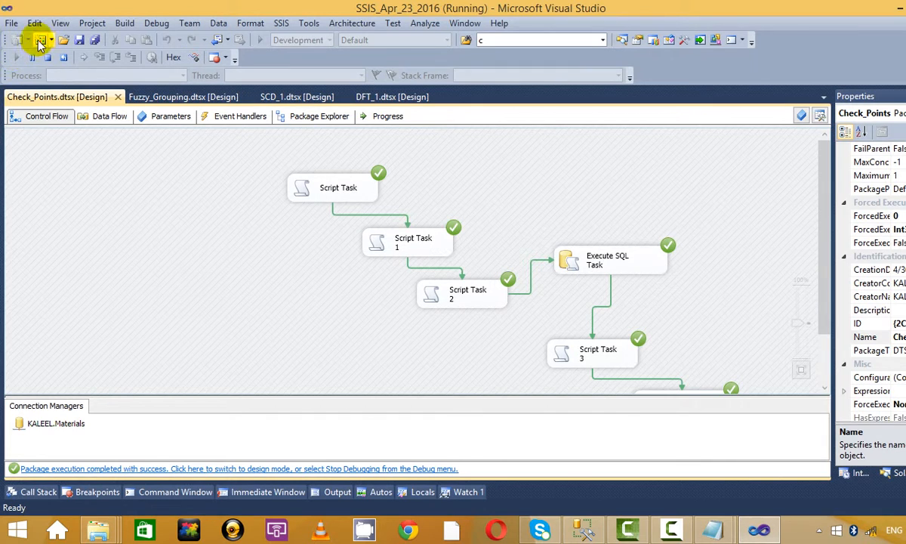
click(47, 57)
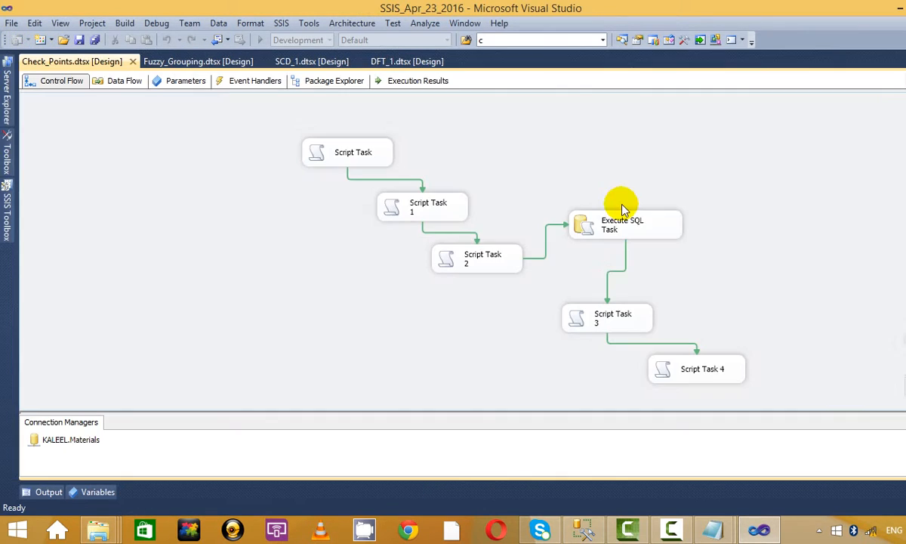
Step: Set the Execute SQL Task's SQLStatement back to select 1/0; and save it
click(629, 224)
right_click(610, 228)
click(707, 236)
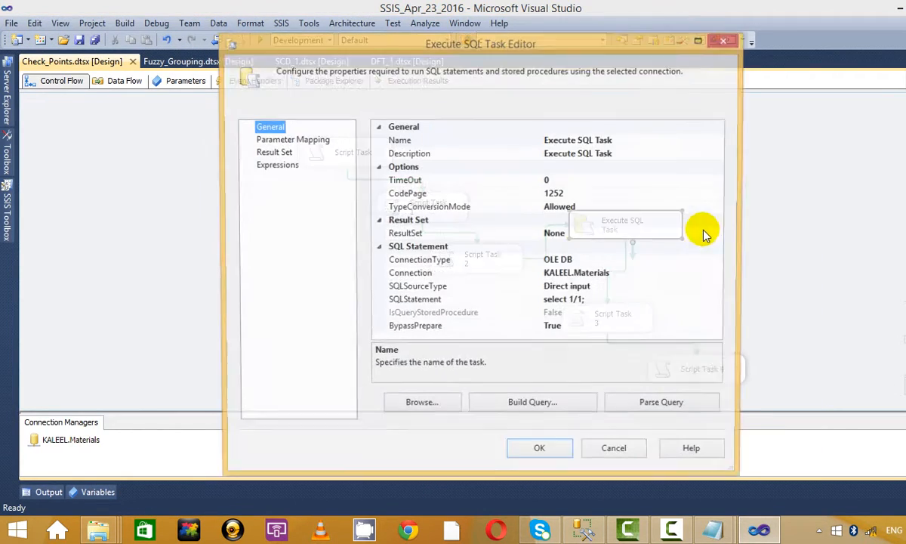
click(601, 302)
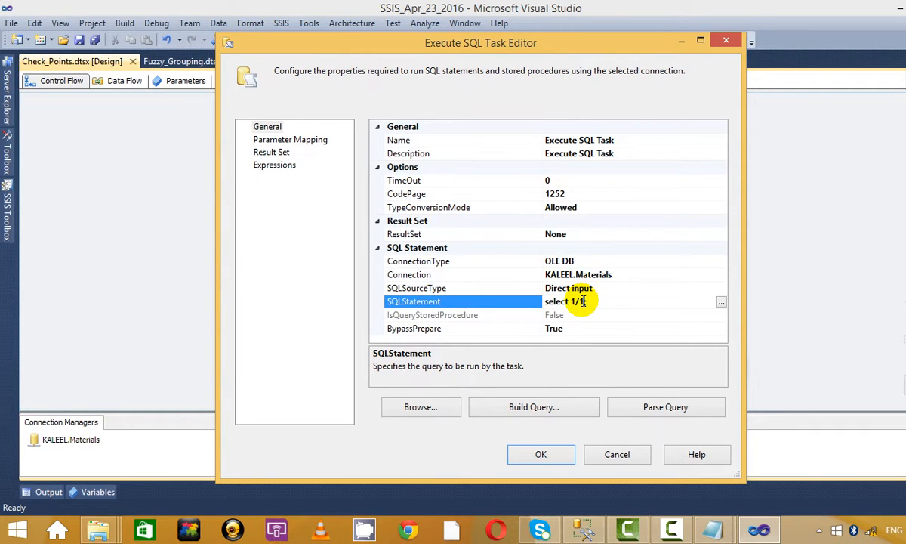
click(541, 454)
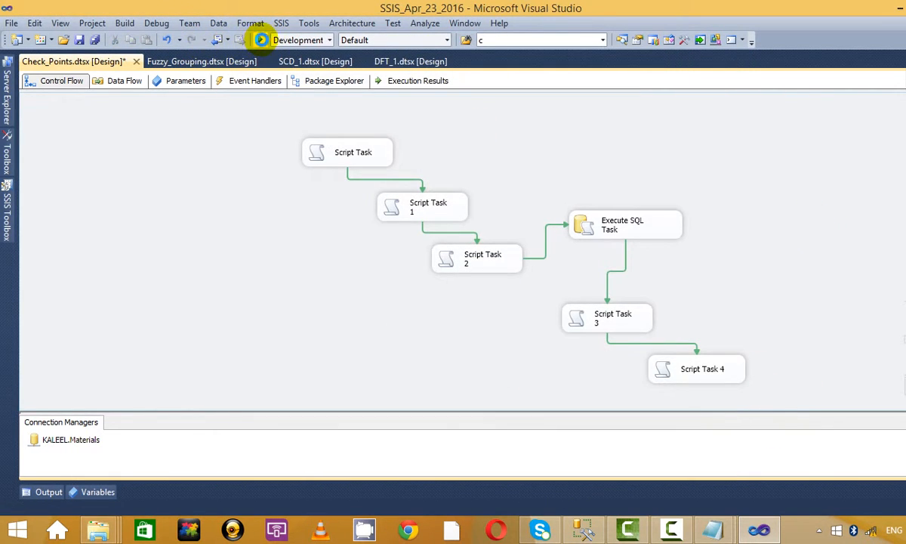
Step: Run the package, dismiss the State 1–3 messages, and stop after the failure
click(262, 40)
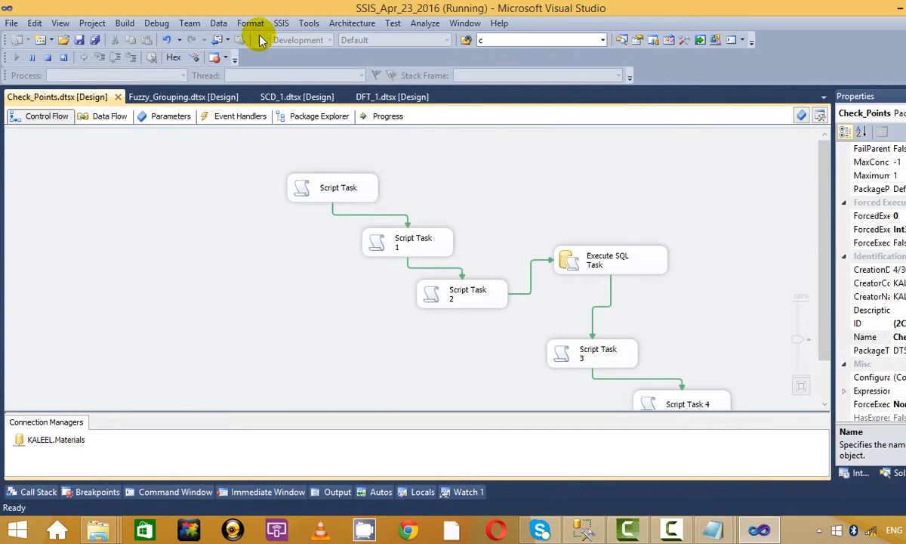
click(493, 310)
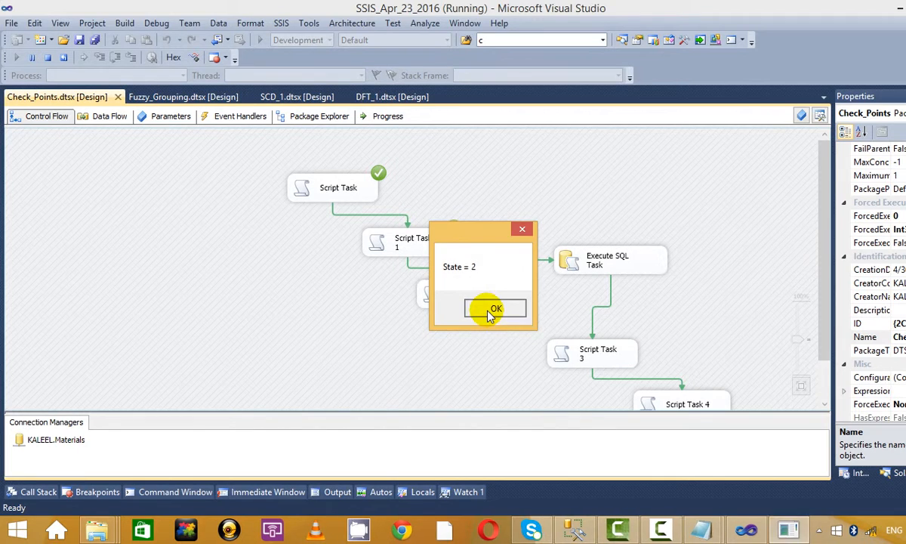
click(493, 310)
click(492, 309)
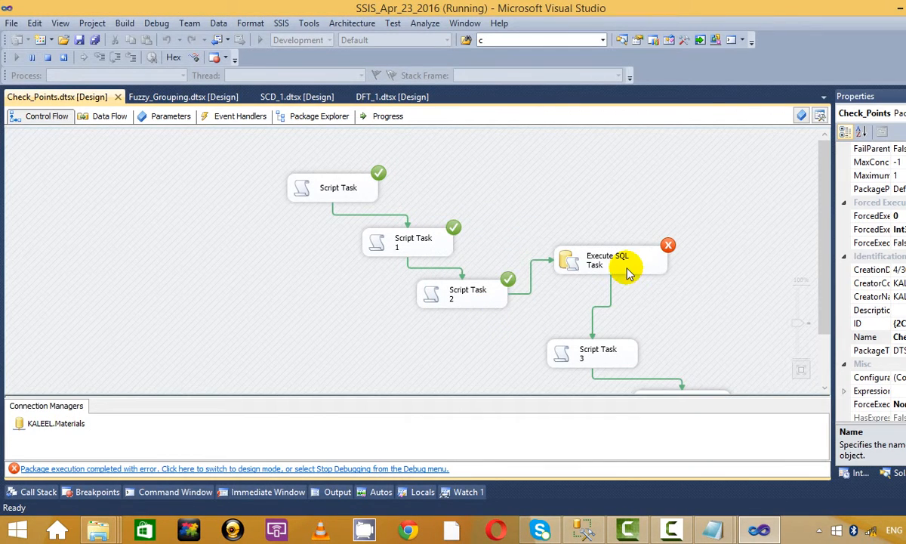
click(49, 58)
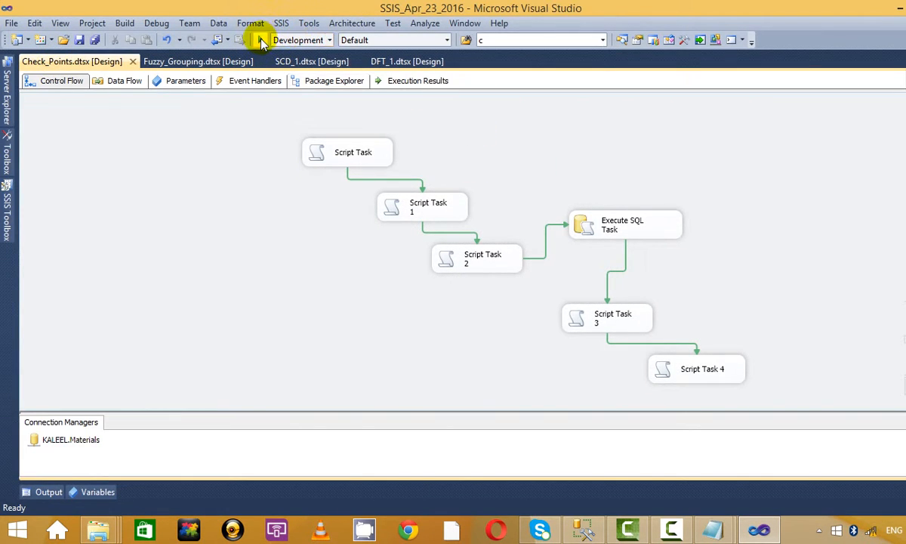
Step: Run the package a second time, dismiss the State 1–3 messages, then stop debugging
click(259, 39)
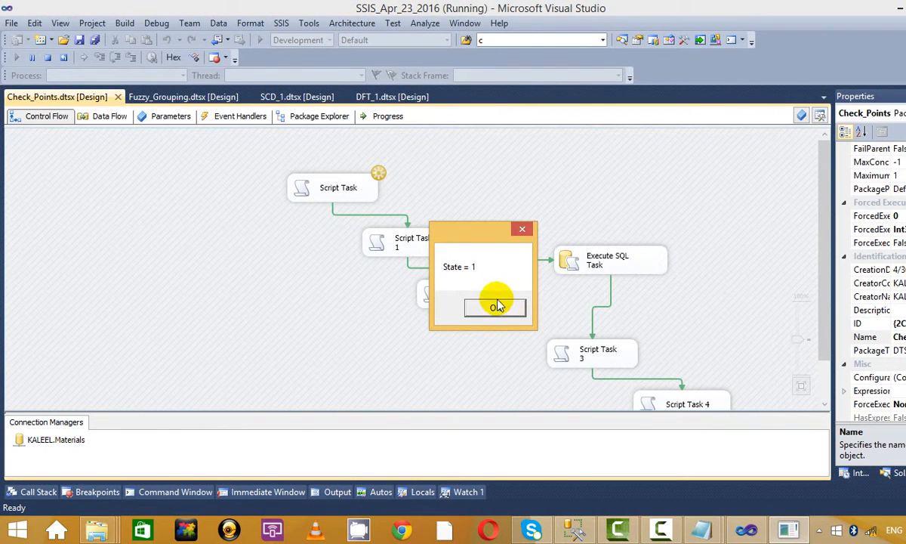
click(496, 306)
click(497, 307)
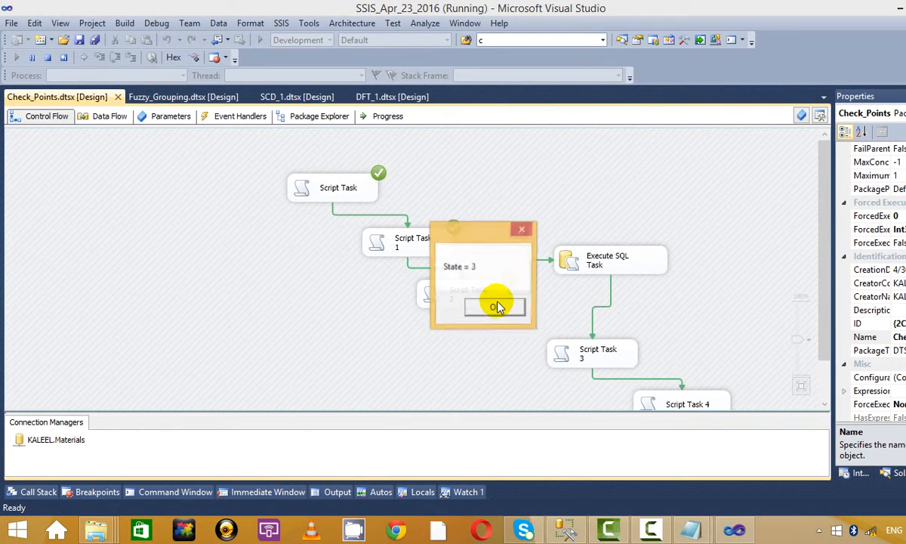
click(498, 307)
click(497, 304)
click(406, 150)
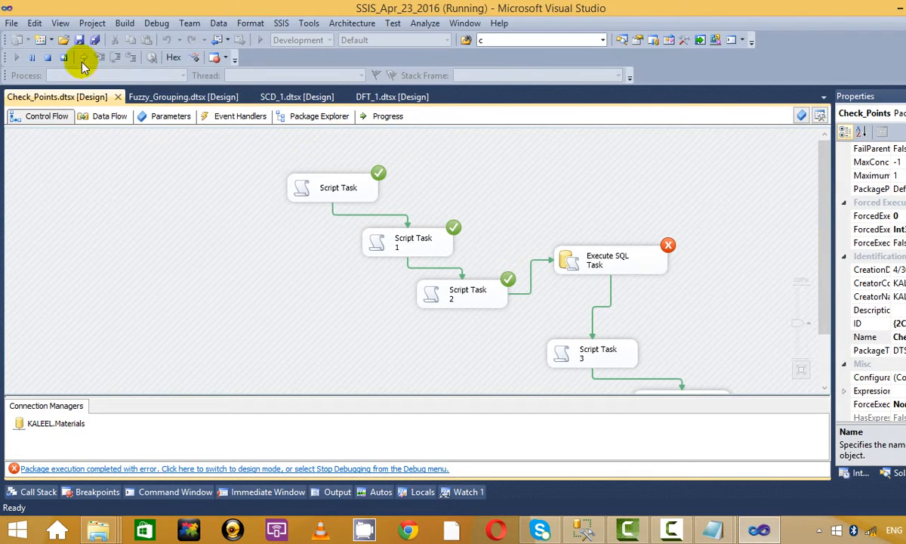
click(47, 57)
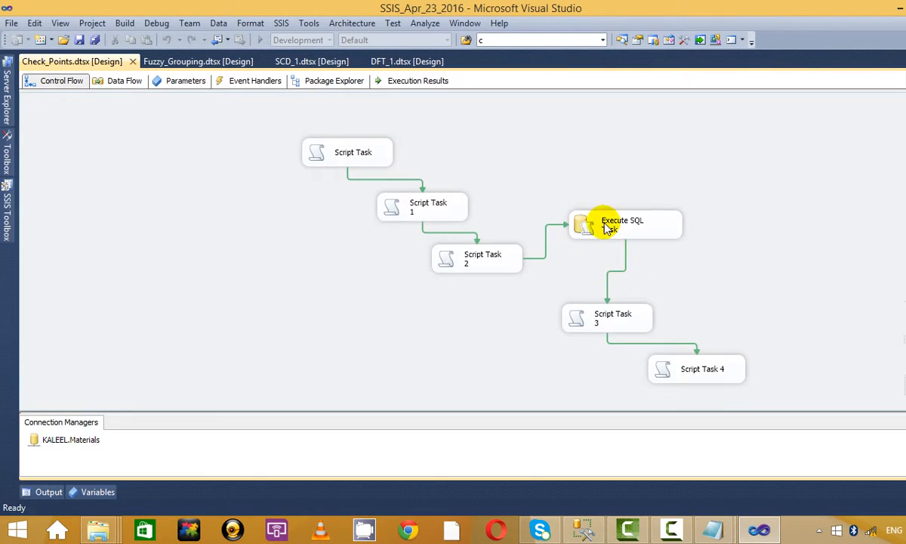
Step: Change the Execute SQL Task's SQLStatement to select 1/1 and save the settings
click(624, 226)
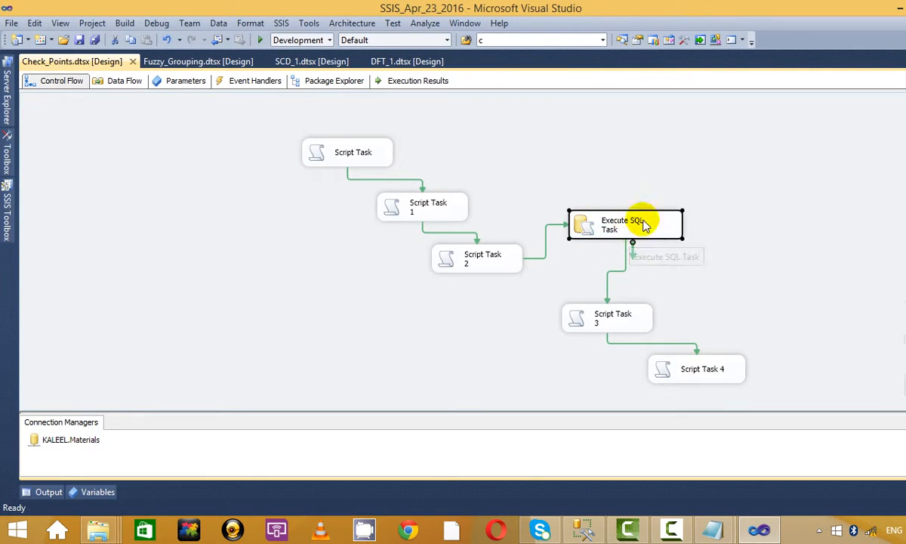
right_click(586, 210)
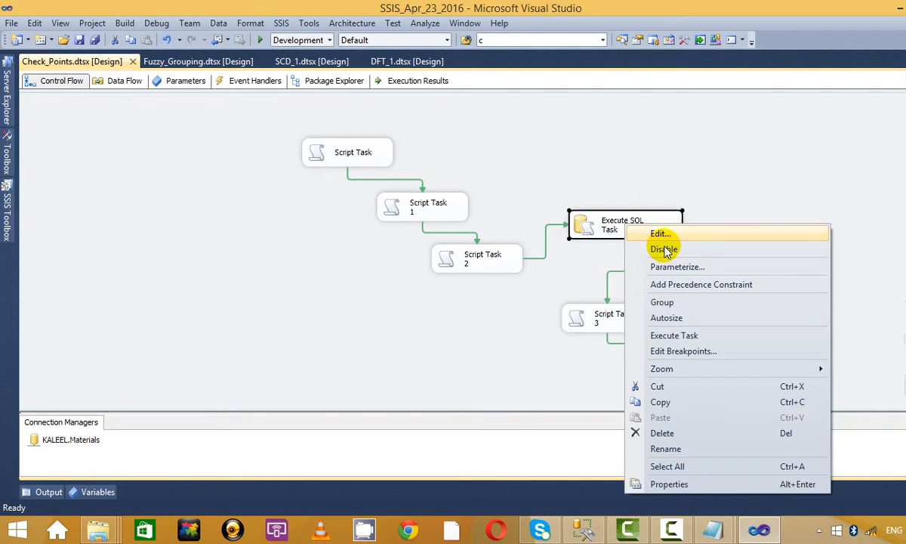
click(668, 232)
click(591, 301)
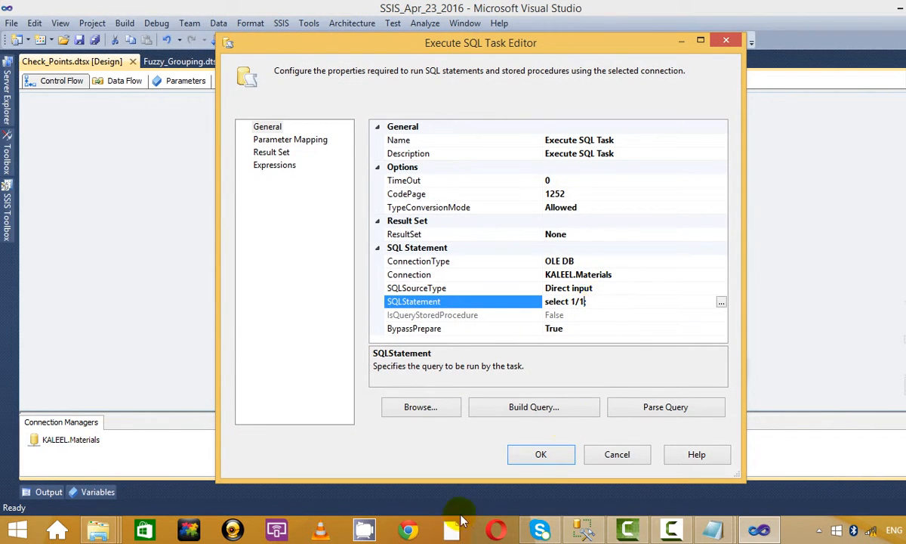
click(538, 453)
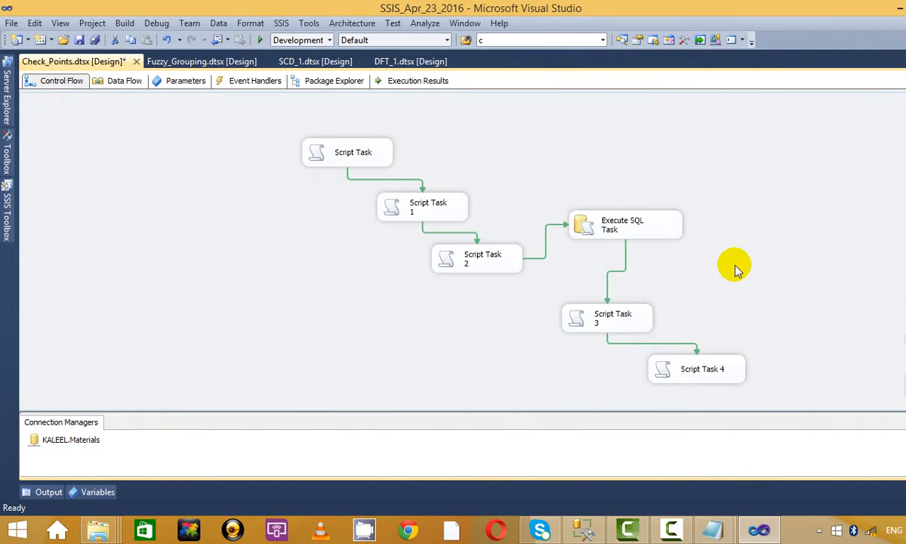
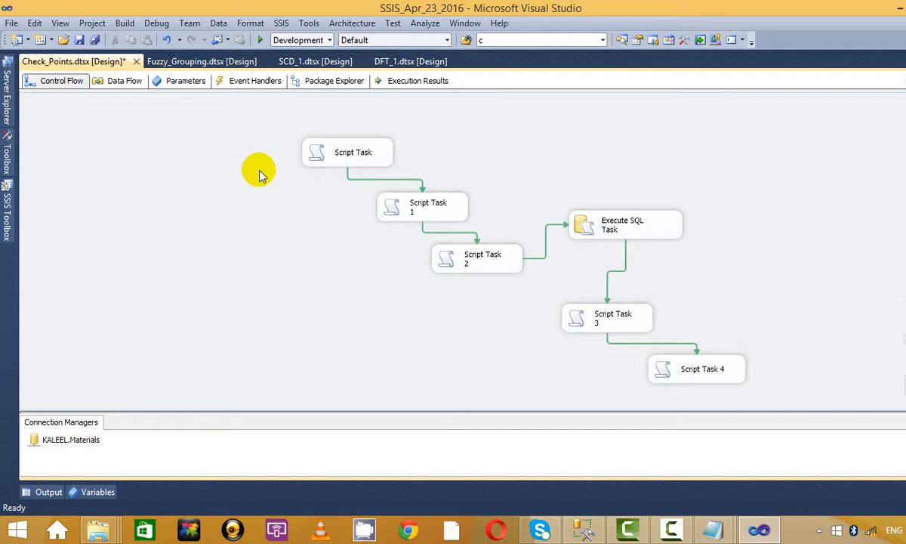
Step: Run the Check_Points package, dismiss the State 1, 2 and 4 messages, then stop debugging
click(259, 39)
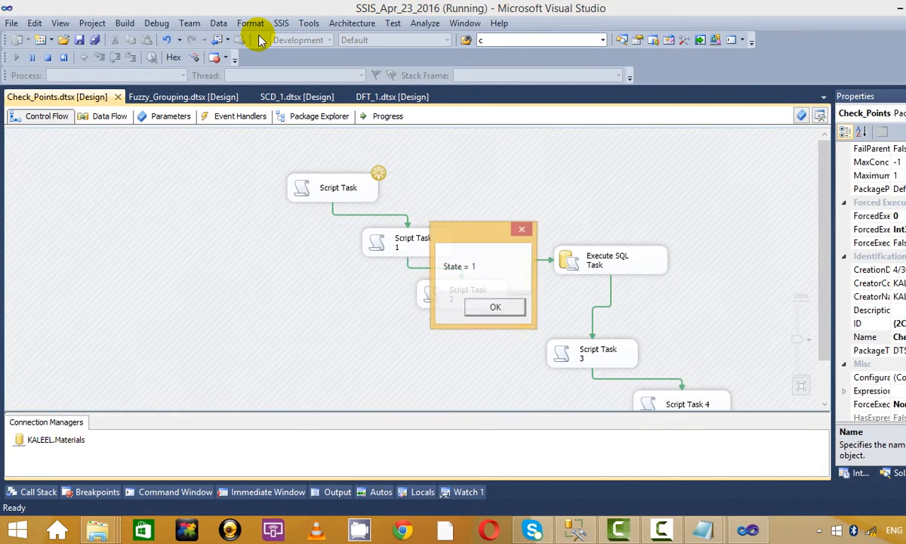
click(502, 310)
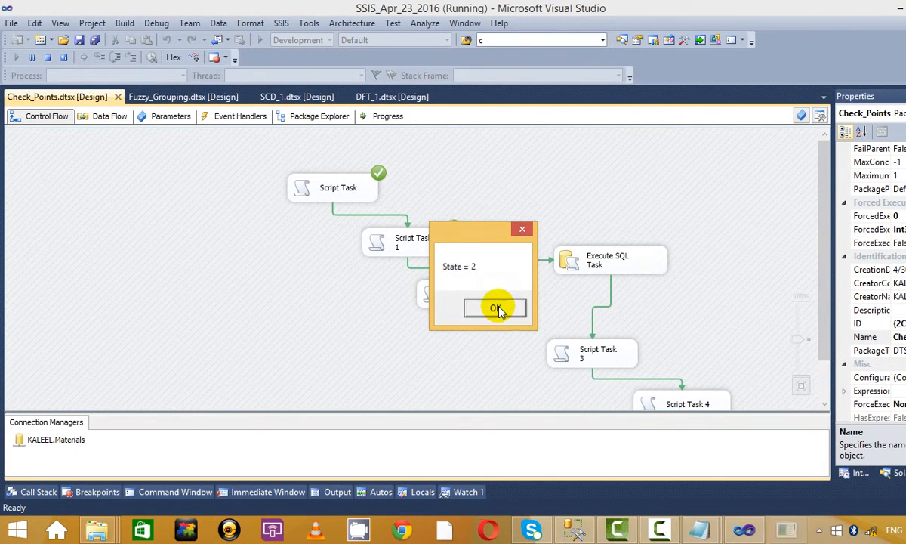
click(500, 308)
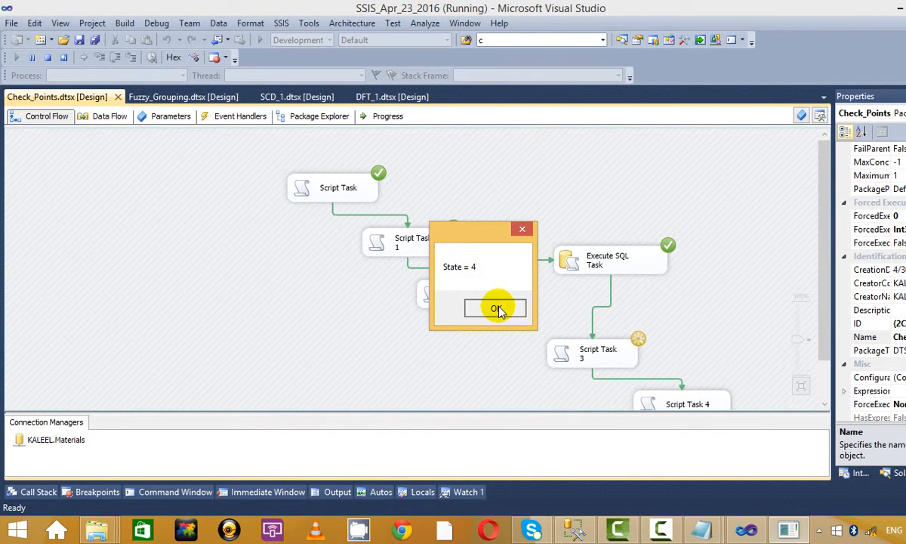
click(503, 308)
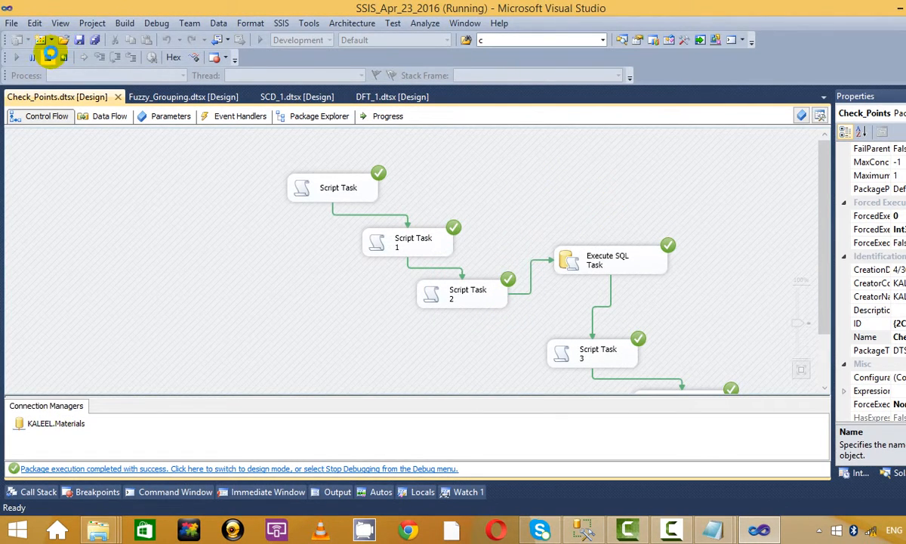
click(49, 57)
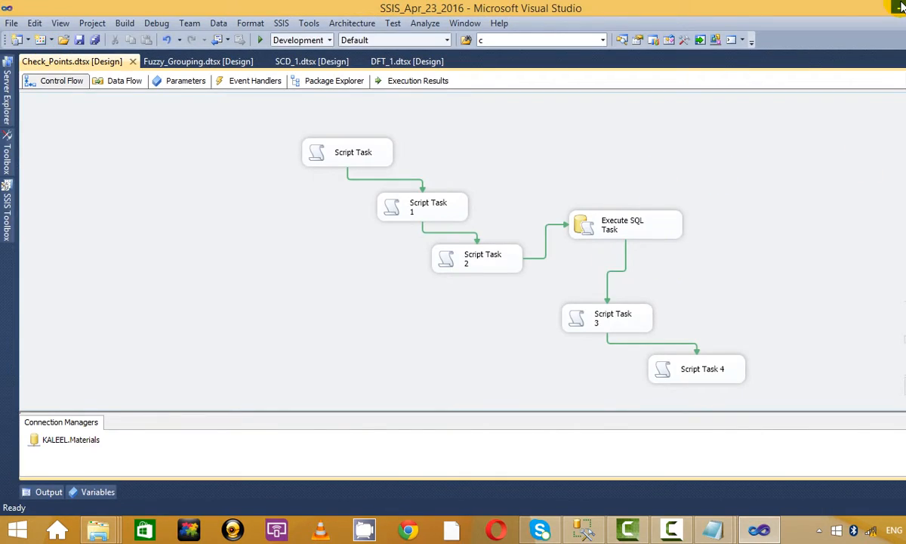
Step: Minimize Visual Studio and the notes, then refresh the desktop
click(901, 7)
click(759, 207)
click(900, 6)
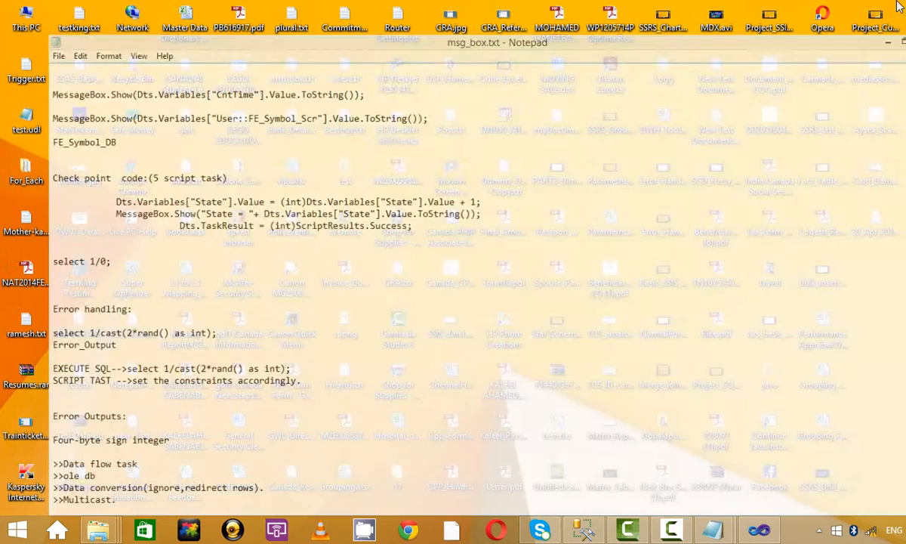
right_click(897, 287)
click(861, 359)
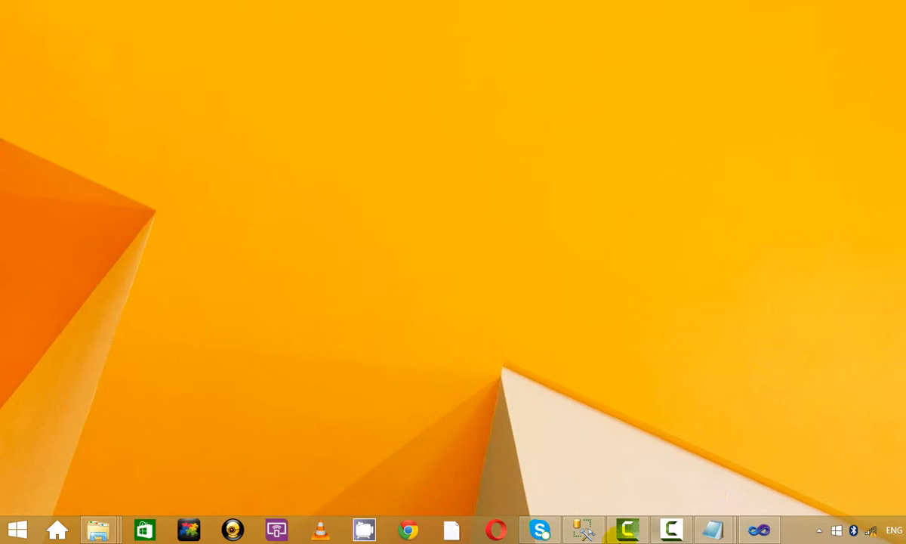
Step: Close the KALEEL and Week_end folder windows and minimize the remaining Week_end window
mouse_move(102, 530)
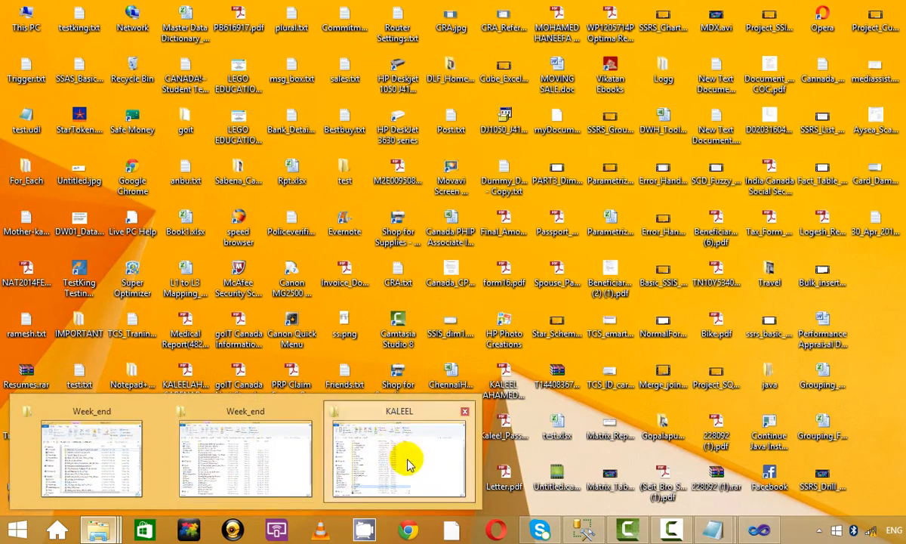
click(405, 461)
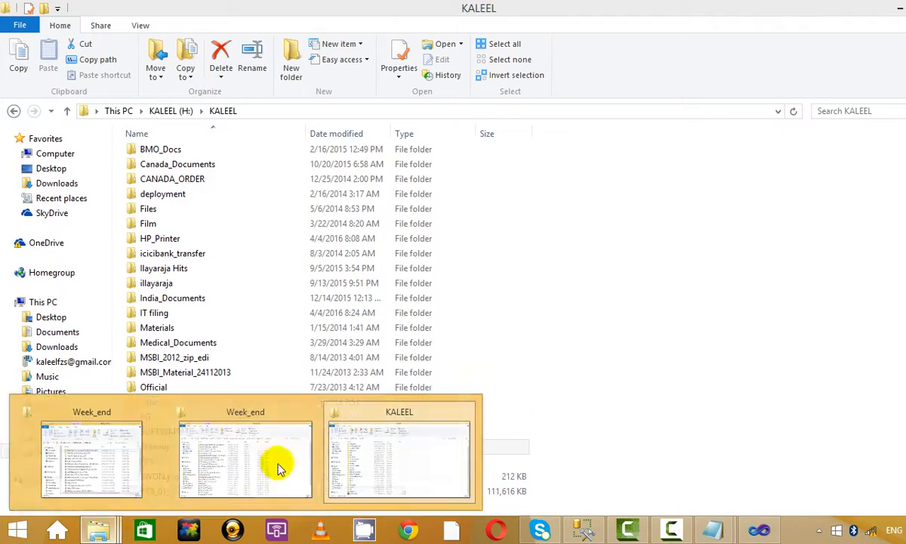
click(287, 462)
scroll(699, 238, down, 1)
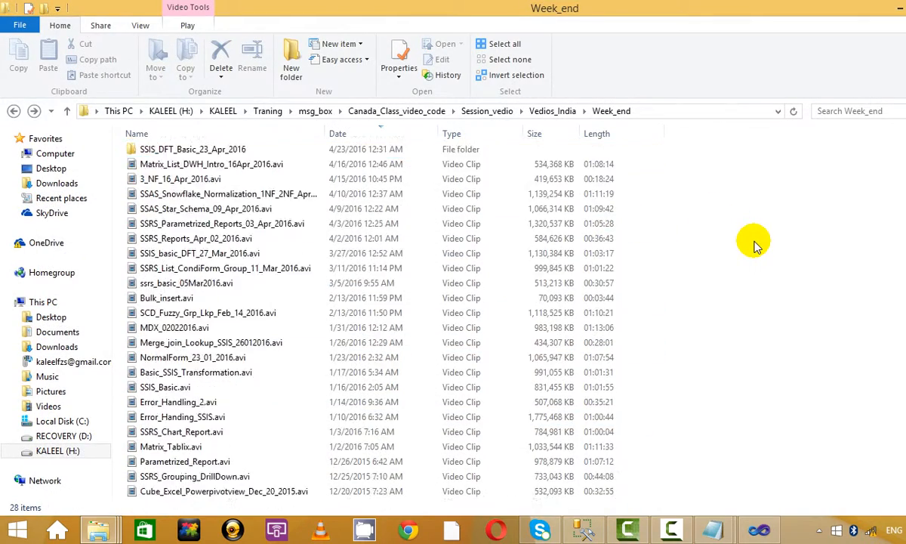
scroll(699, 238, up, 1)
click(900, 6)
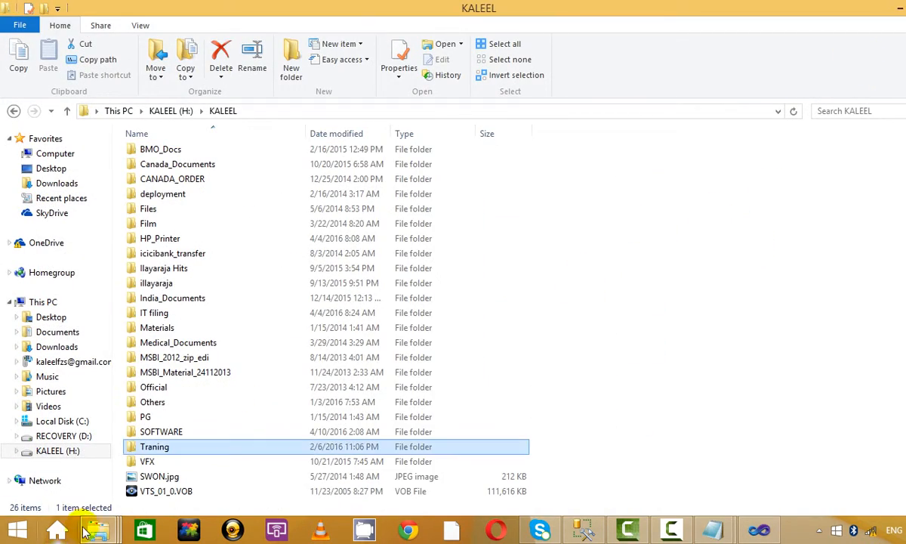
click(84, 484)
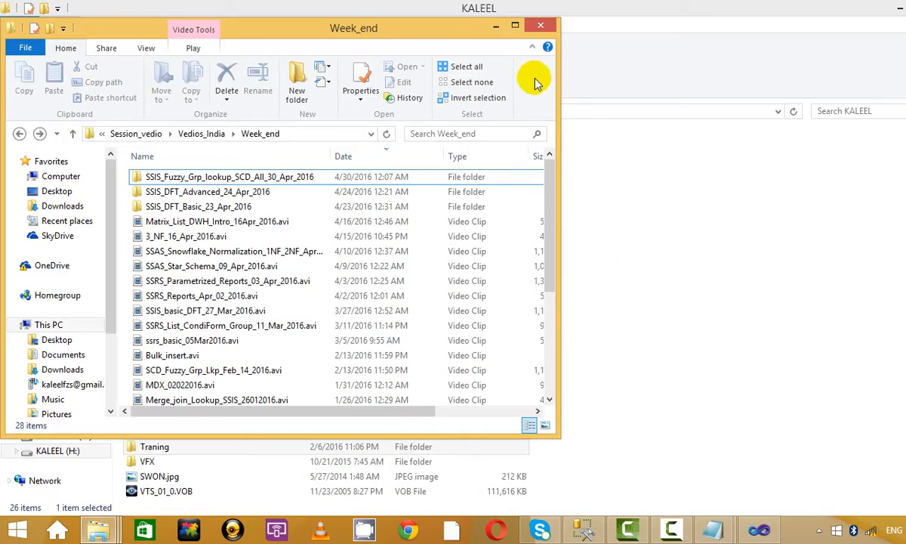
click(495, 26)
click(893, 7)
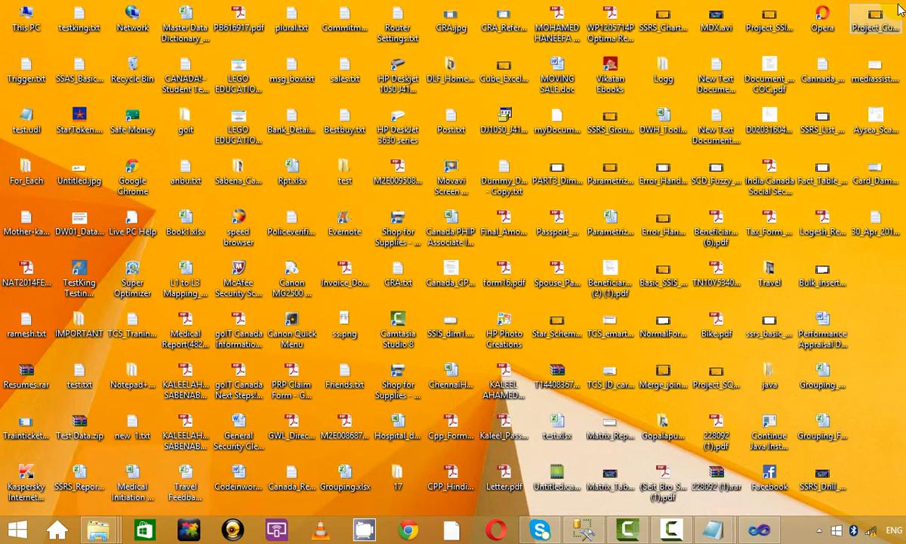
Step: Create a new text document test10.txt on the desktop and place it beside Bulk_insert
right_click(892, 306)
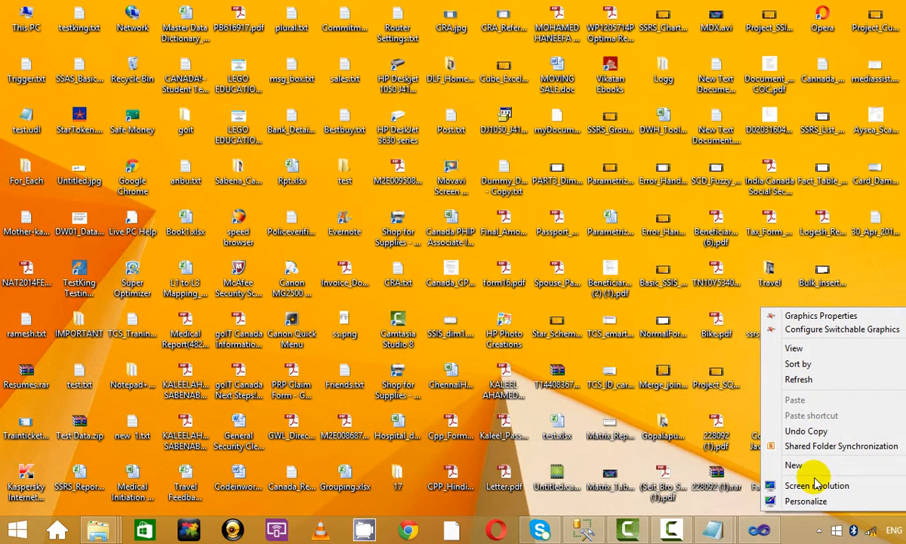
mouse_move(793, 464)
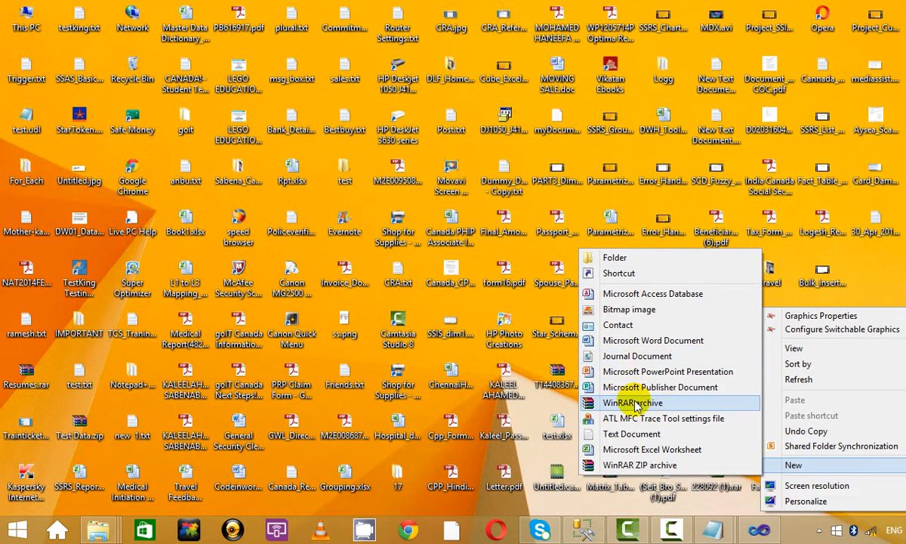
click(900, 284)
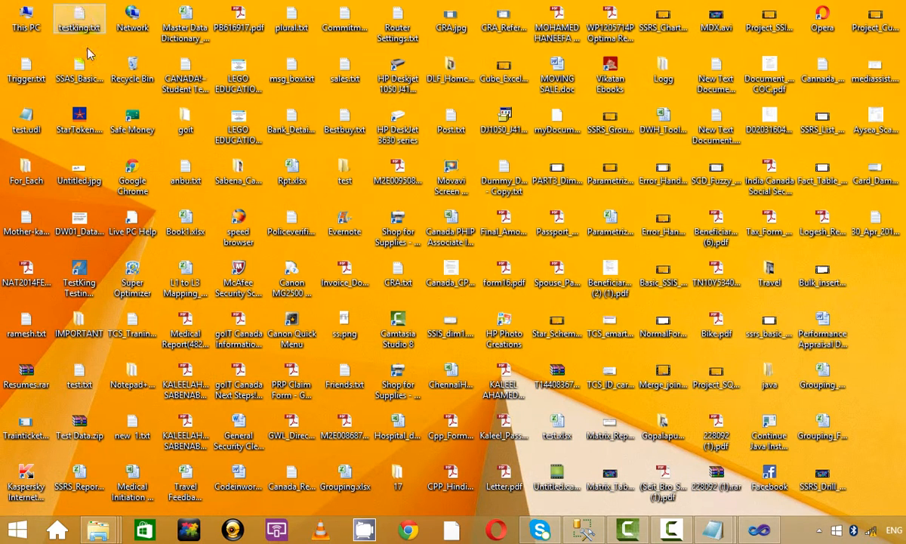
right_click(876, 312)
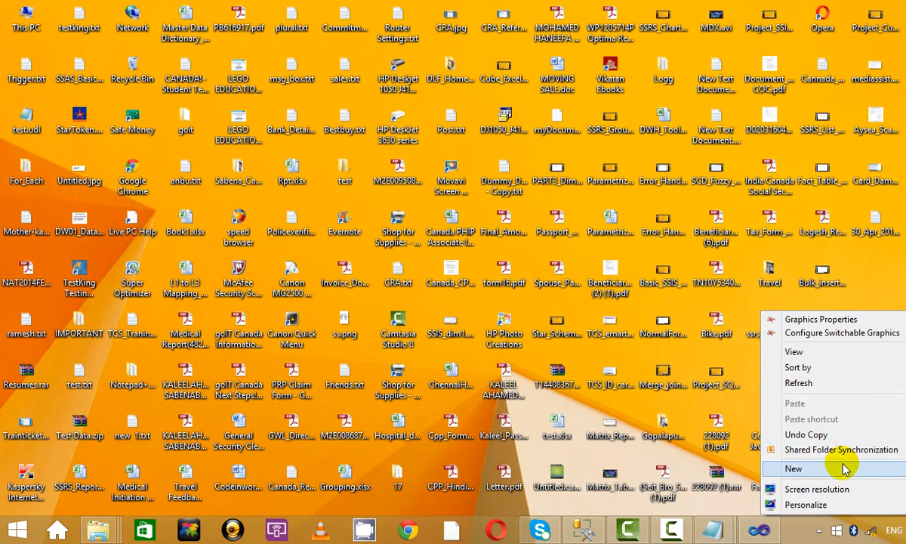
mouse_move(845, 472)
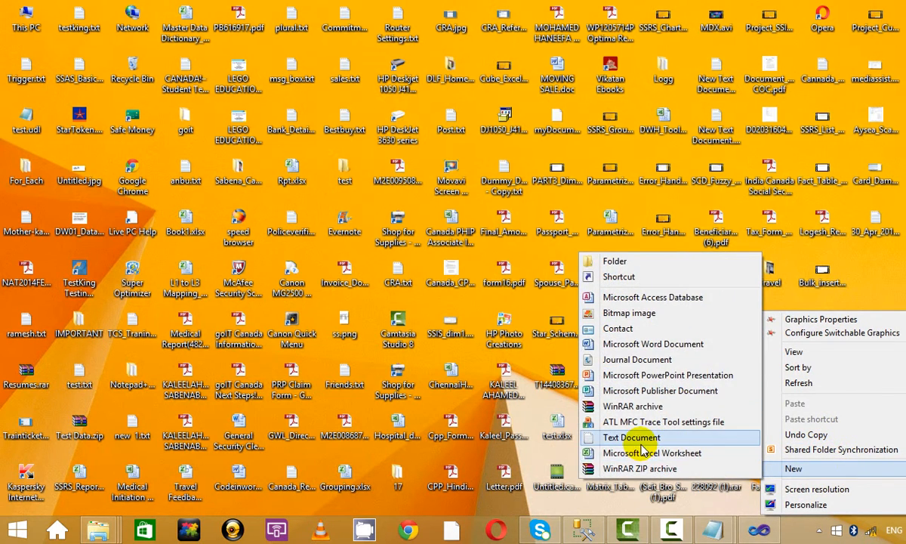
click(609, 438)
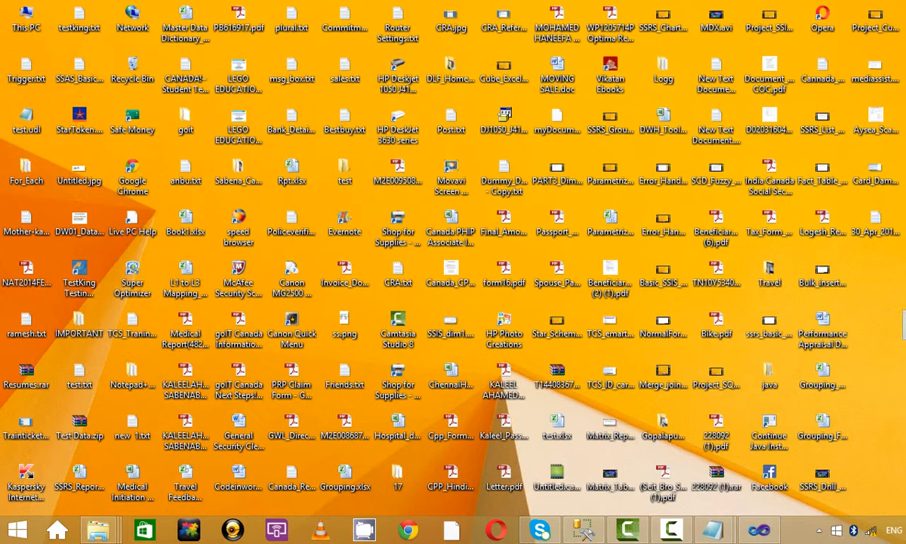
drag(888, 290, 903, 280)
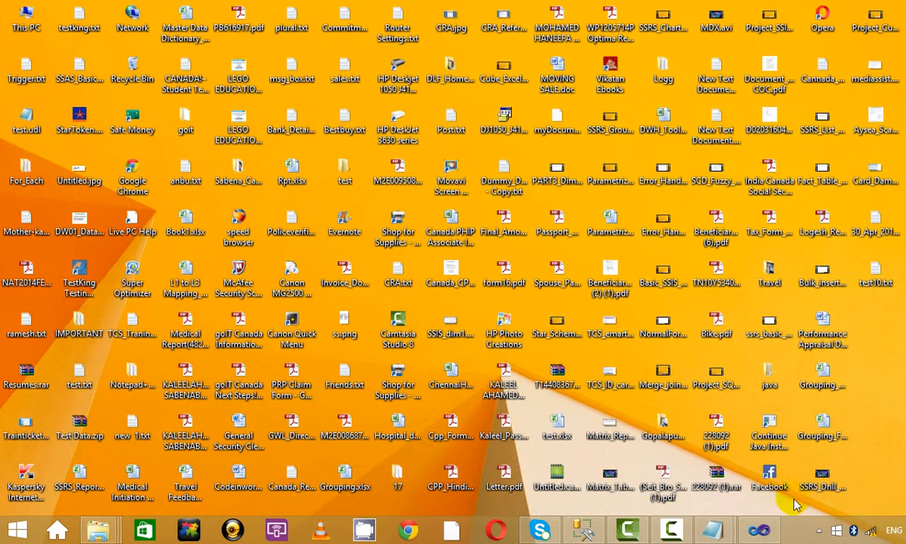
click(673, 532)
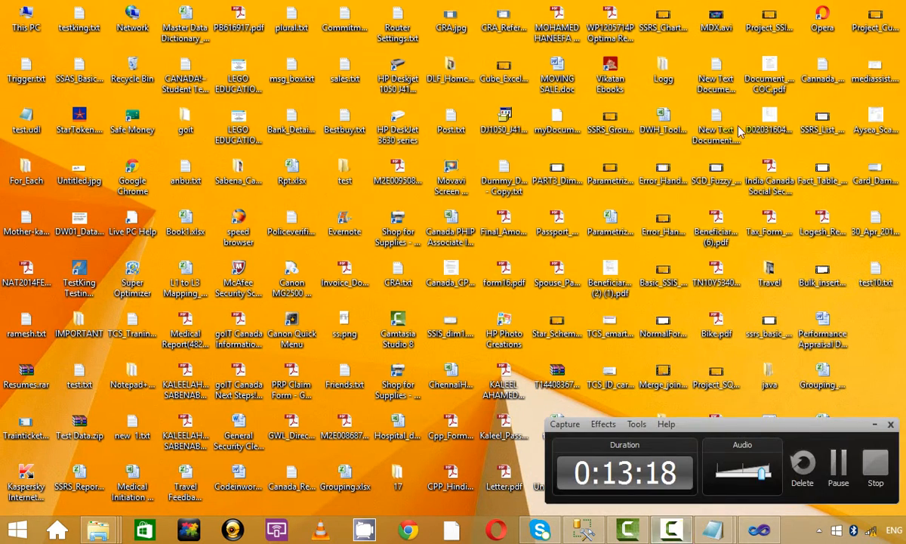
click(879, 424)
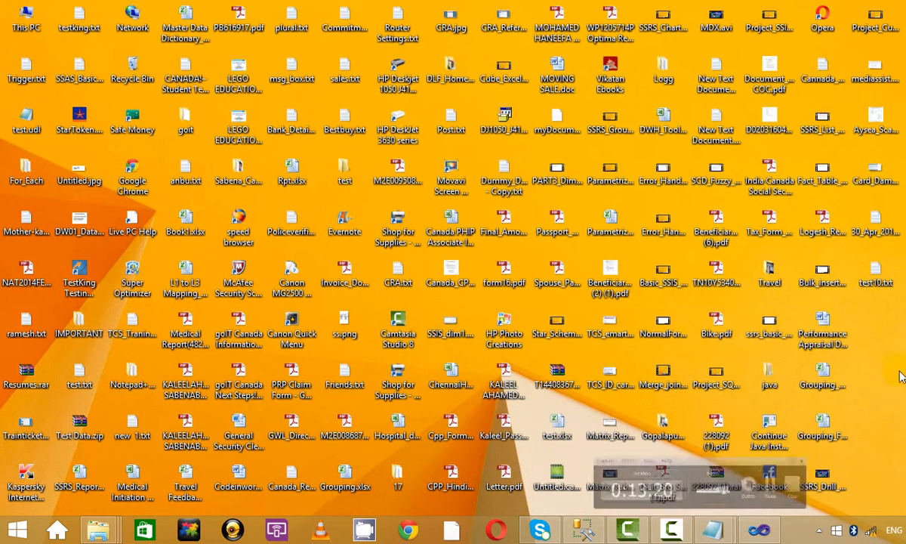
Step: Back in Visual Studio, show the Check_Points package properties and select CheckpointFileName
click(759, 530)
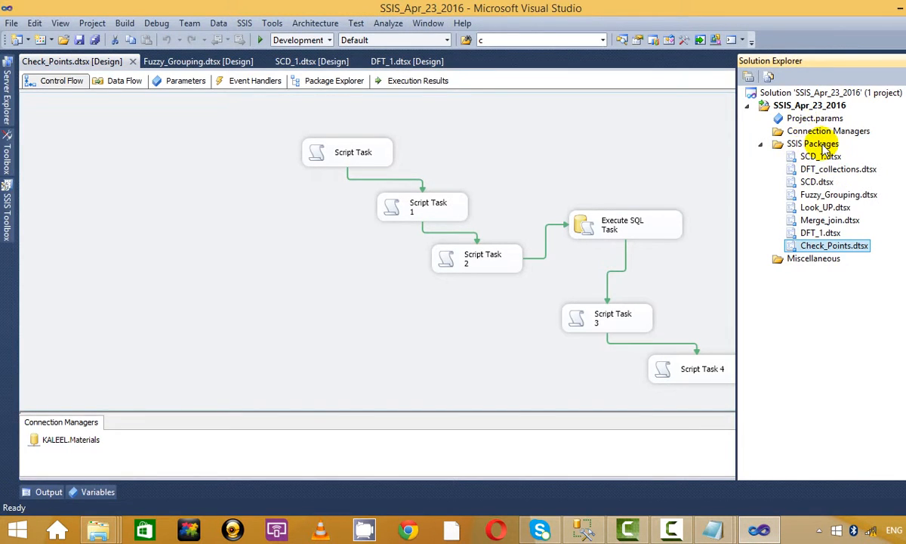
click(823, 146)
right_click(823, 148)
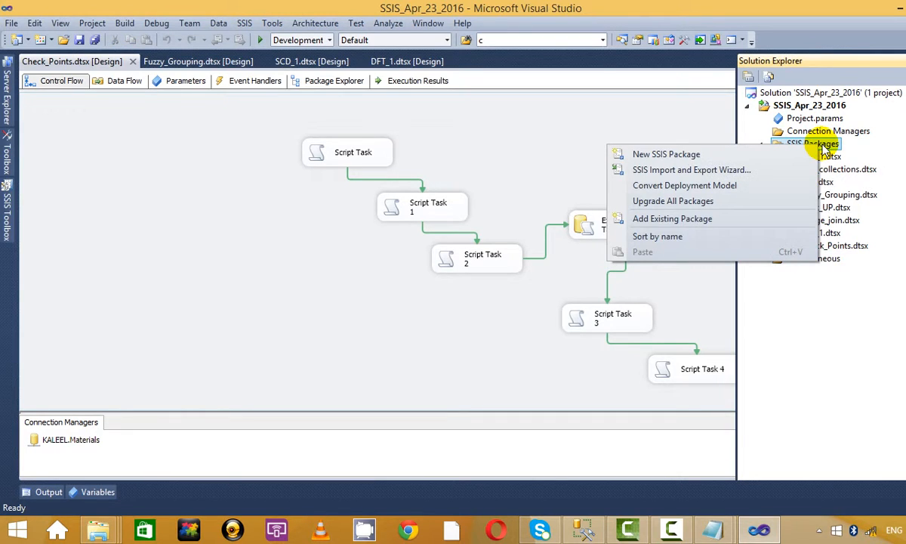
click(858, 322)
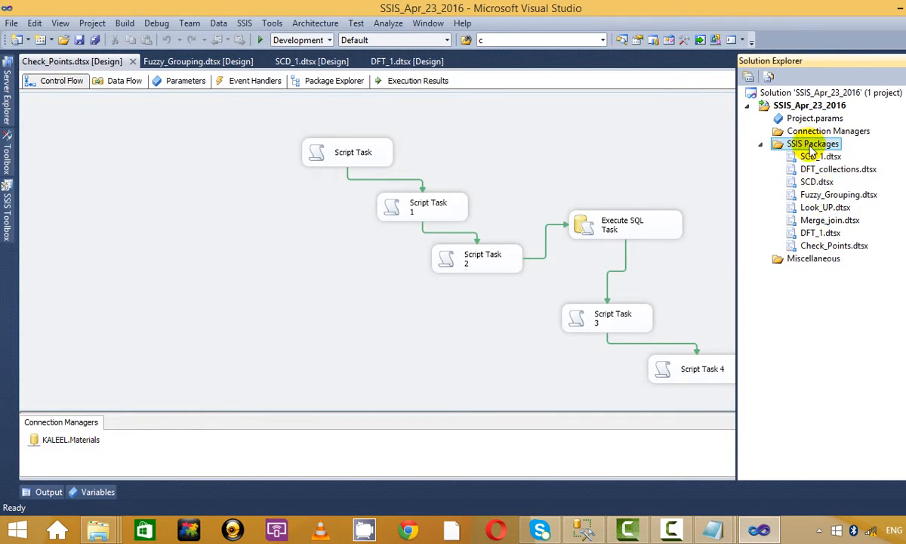
double_click(846, 248)
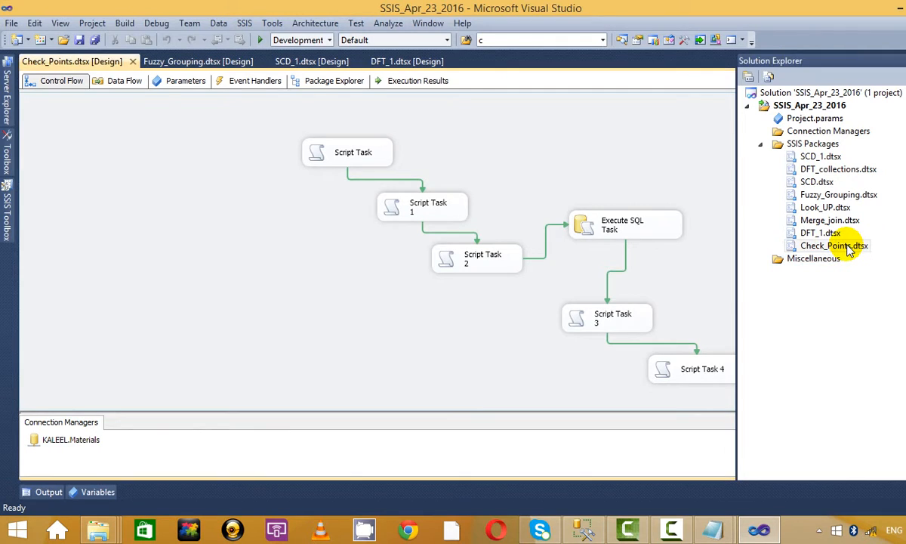
click(843, 246)
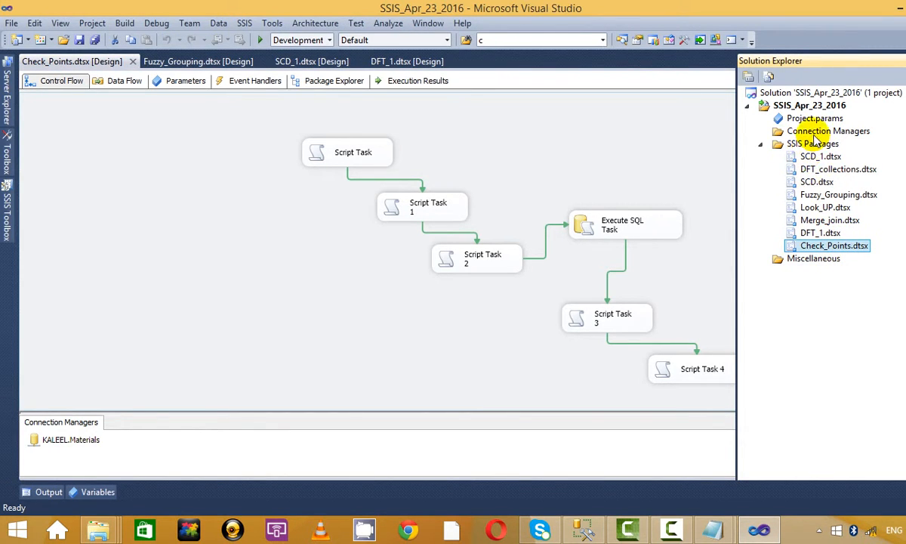
right_click(831, 253)
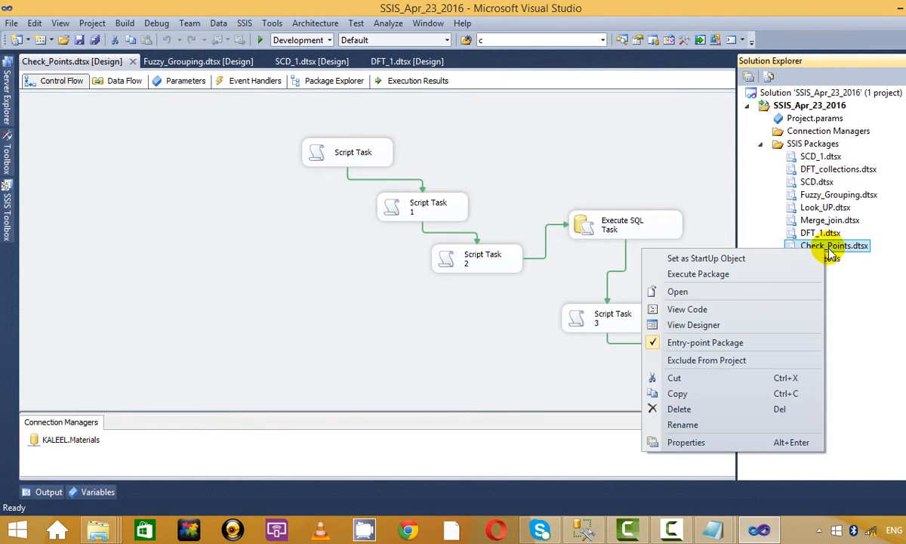
click(686, 443)
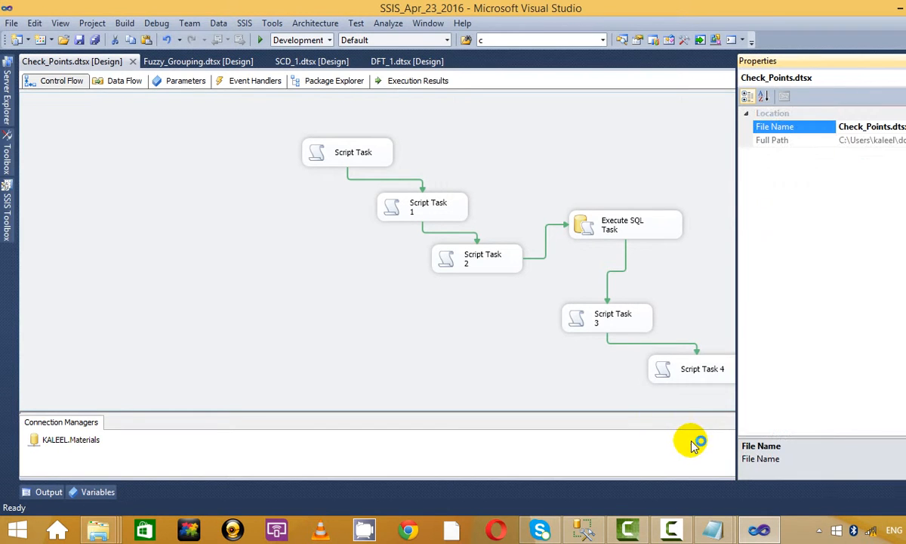
right_click(616, 139)
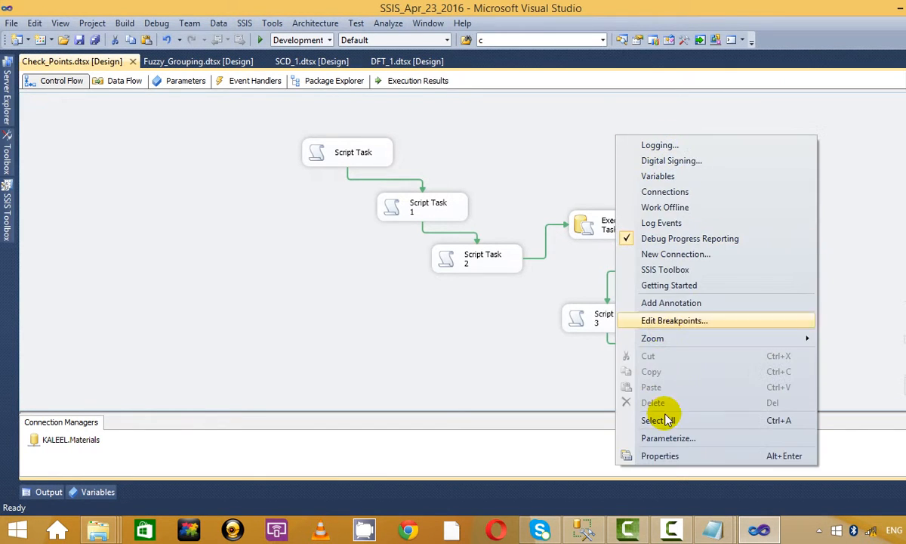
click(668, 456)
click(804, 126)
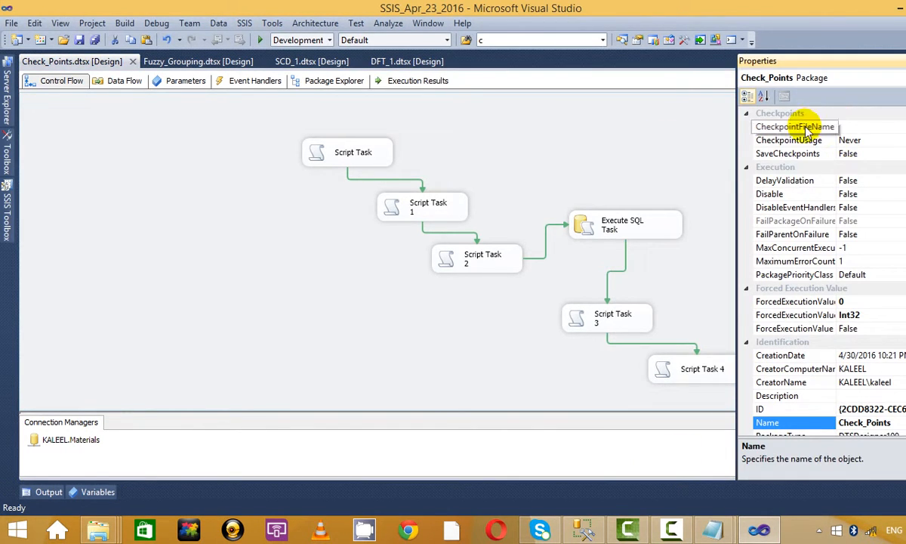
Step: Browse to the desktop and choose test10.txt as the package's CheckpointFileName
click(903, 127)
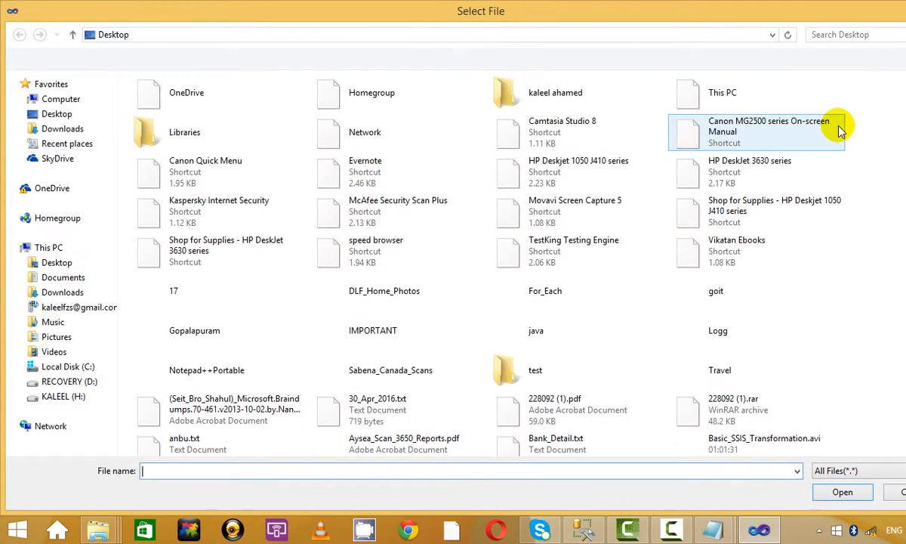
click(56, 100)
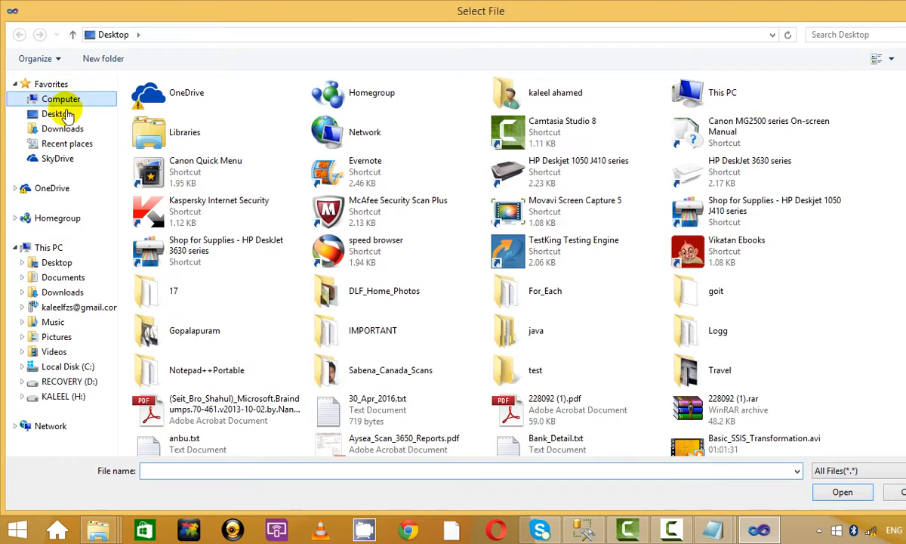
click(73, 118)
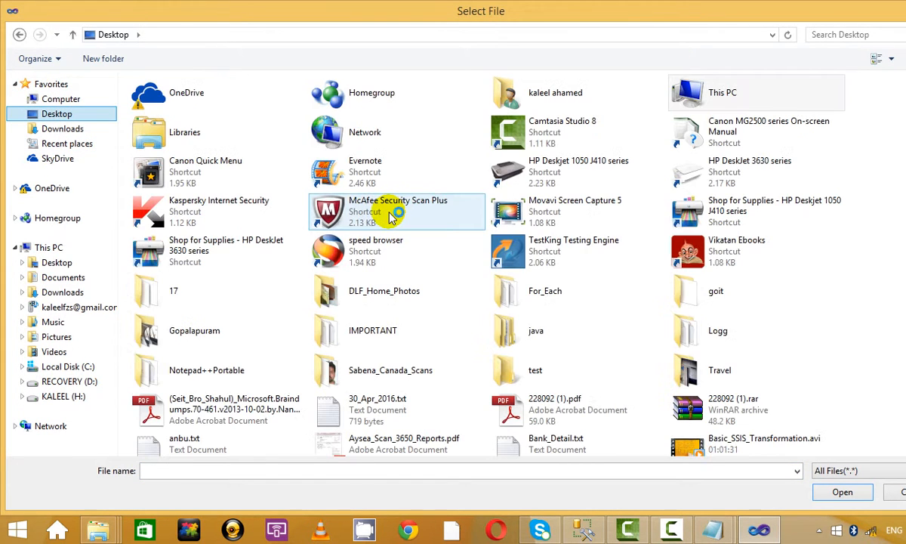
click(739, 301)
key(t)
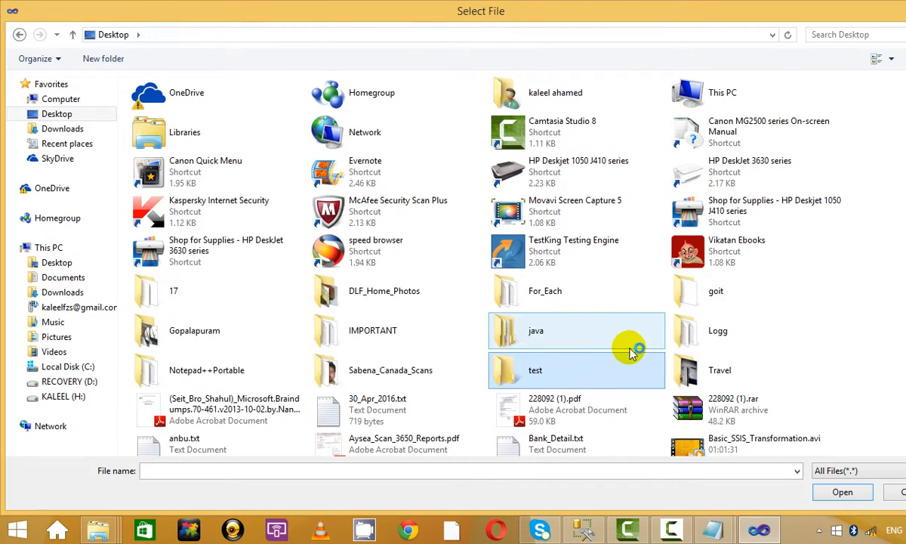
scroll(635, 347, down, 2)
scroll(748, 343, down, 3)
scroll(627, 361, down, 5)
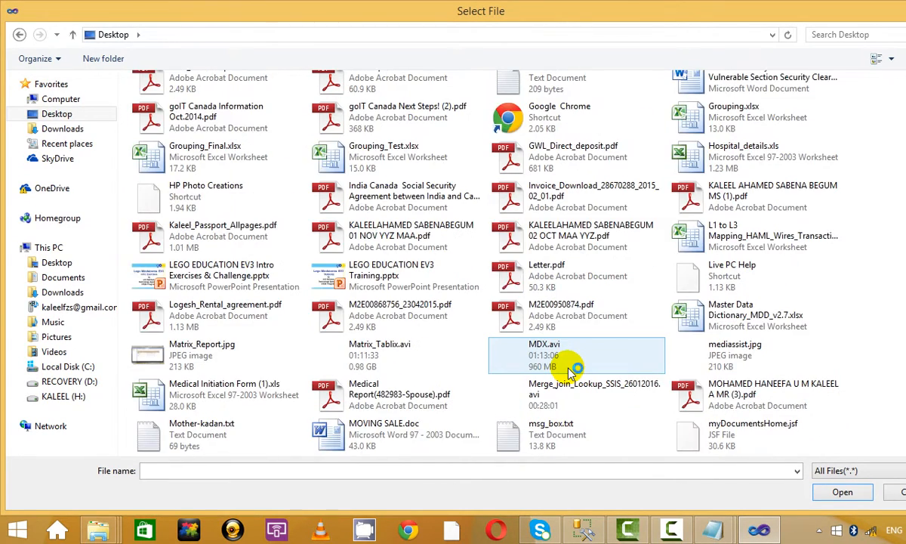
scroll(570, 370, down, 6)
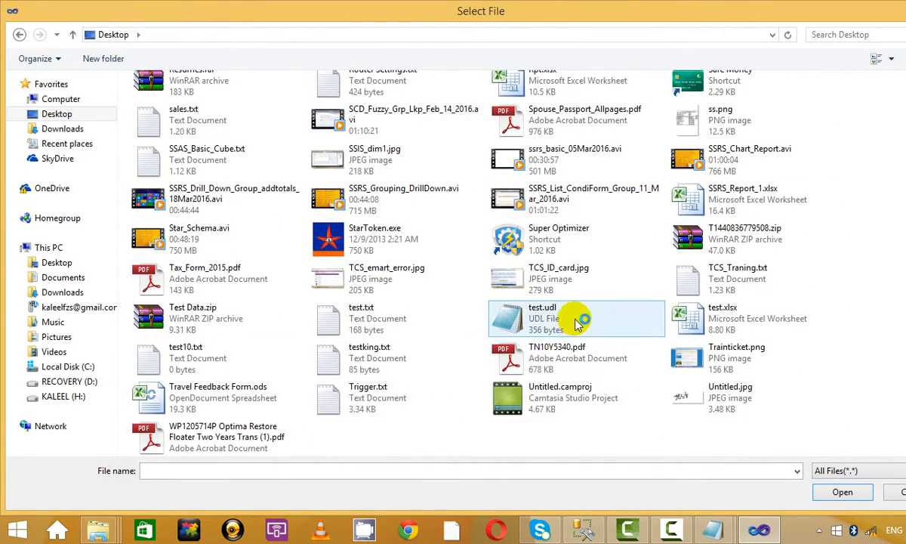
click(281, 359)
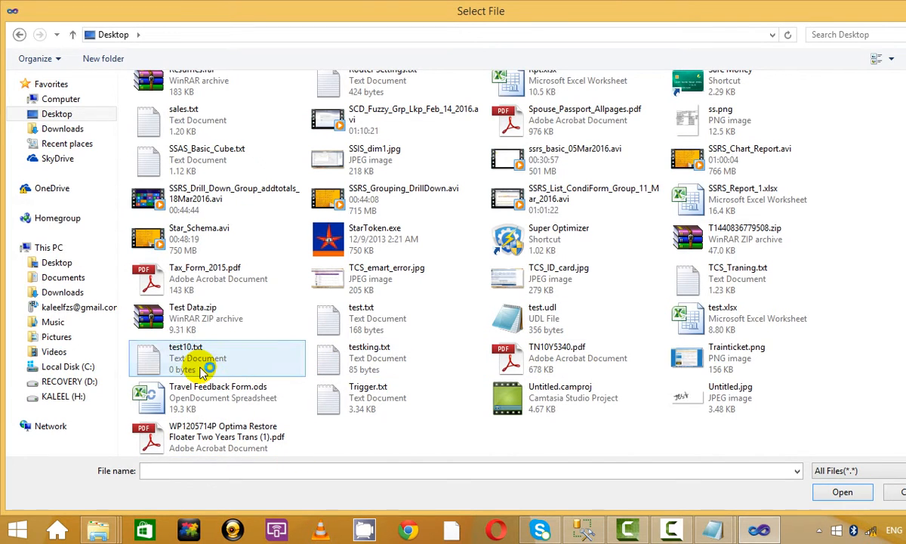
click(843, 492)
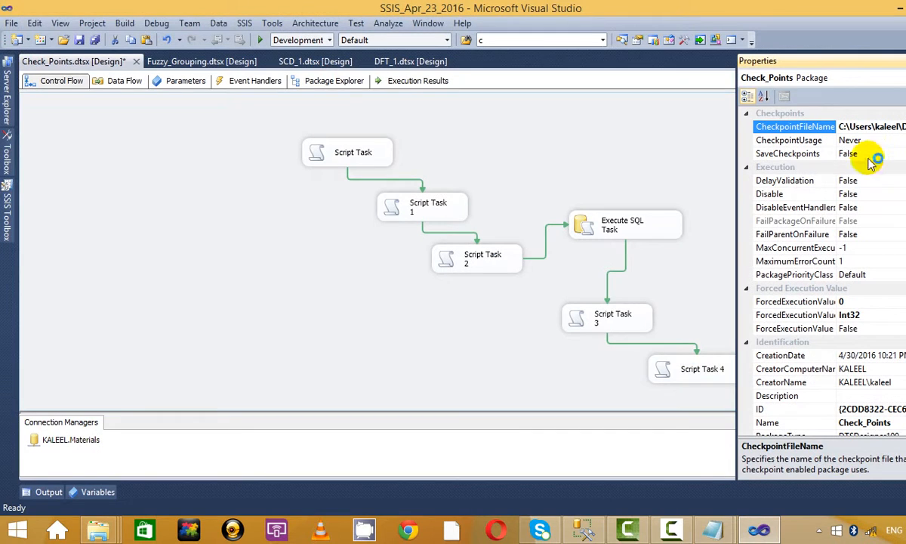
Step: Set CheckpointUsage to IfExists and SaveCheckpoints to True
click(863, 140)
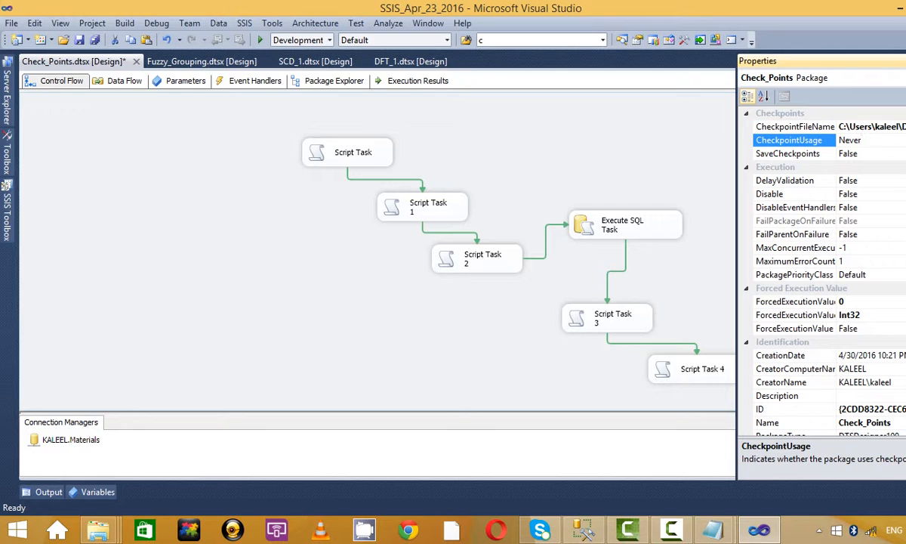
click(904, 140)
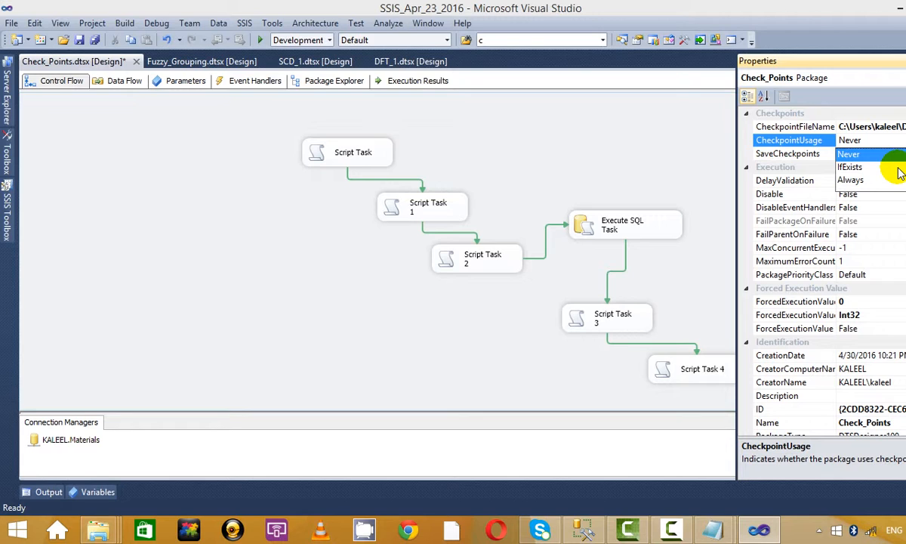
click(850, 167)
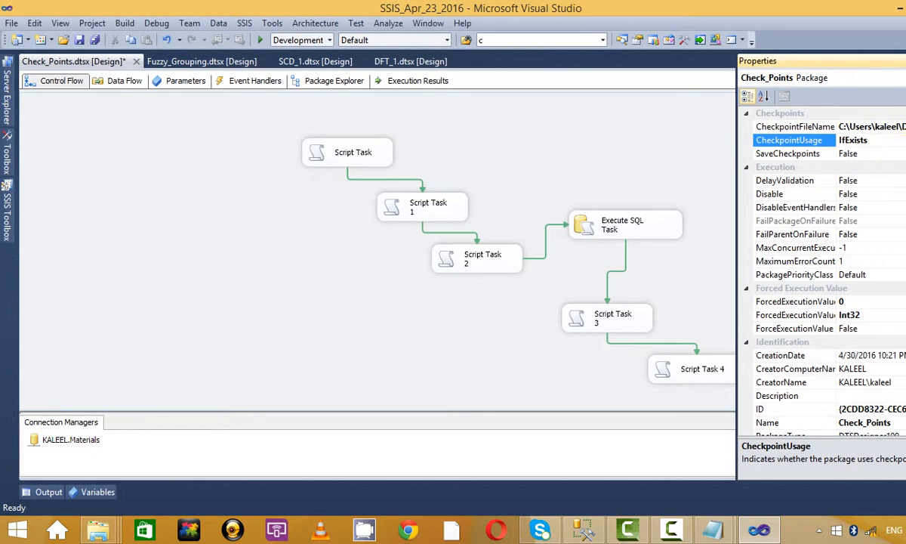
click(861, 153)
click(903, 153)
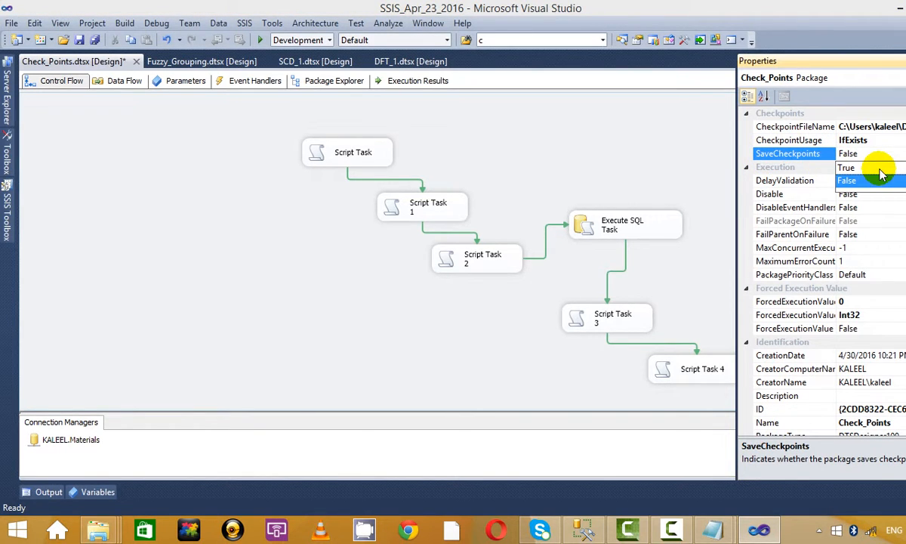
click(881, 174)
click(599, 162)
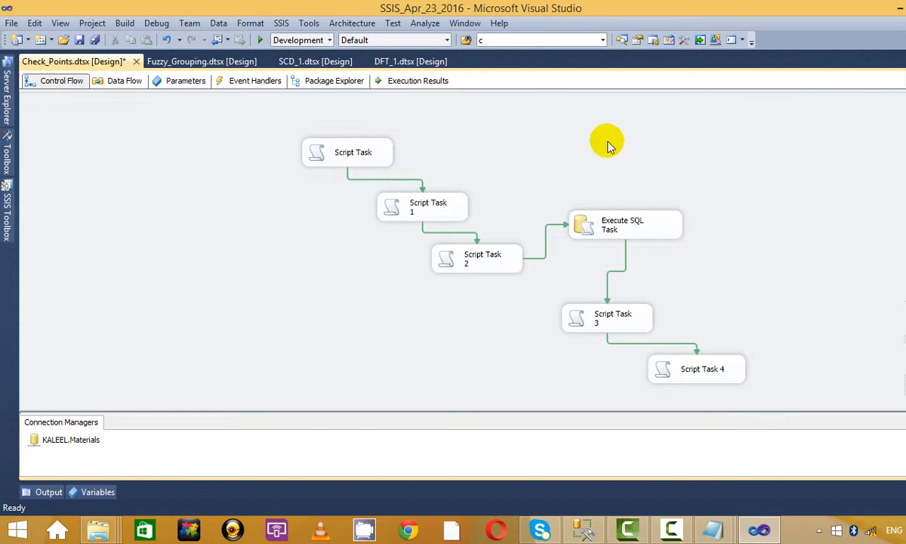
Step: Run the package, dismiss the State 1 and 4 messages, stop debugging, and minimize Visual Studio
click(259, 40)
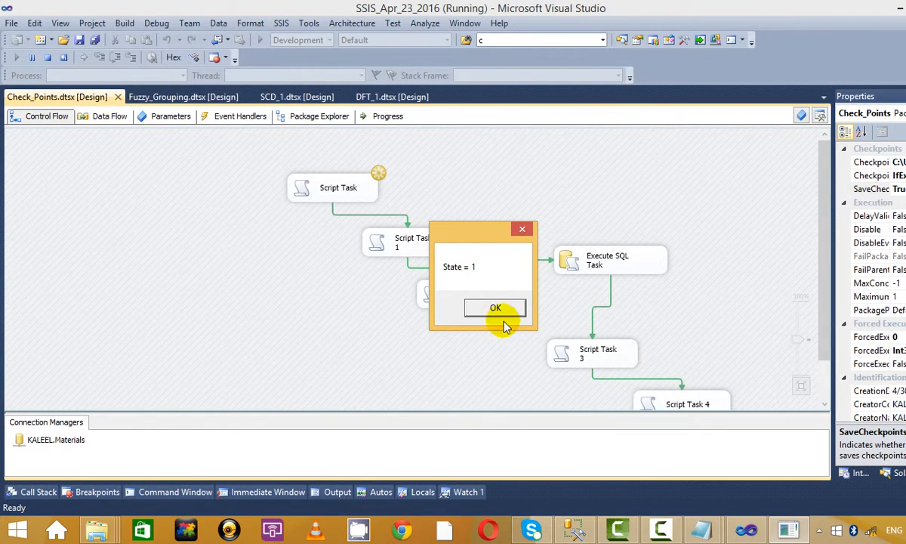
click(504, 307)
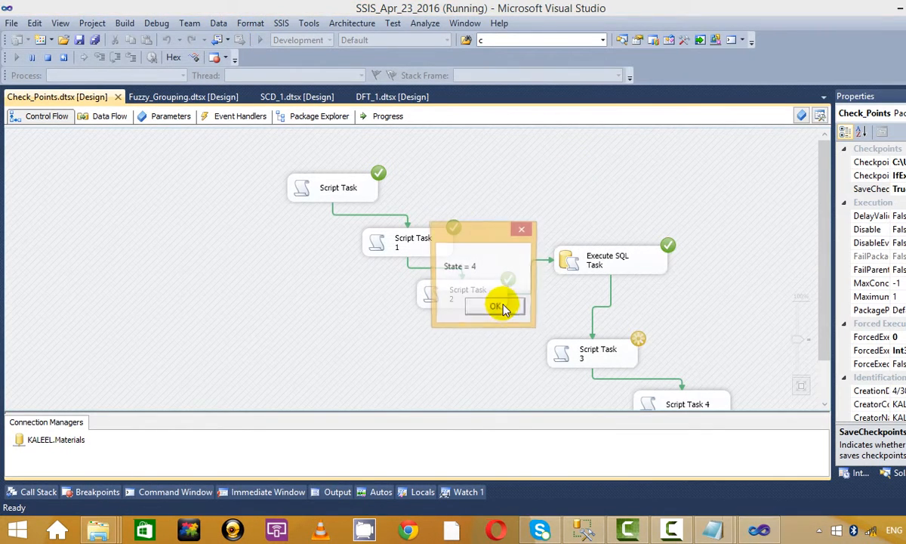
click(492, 305)
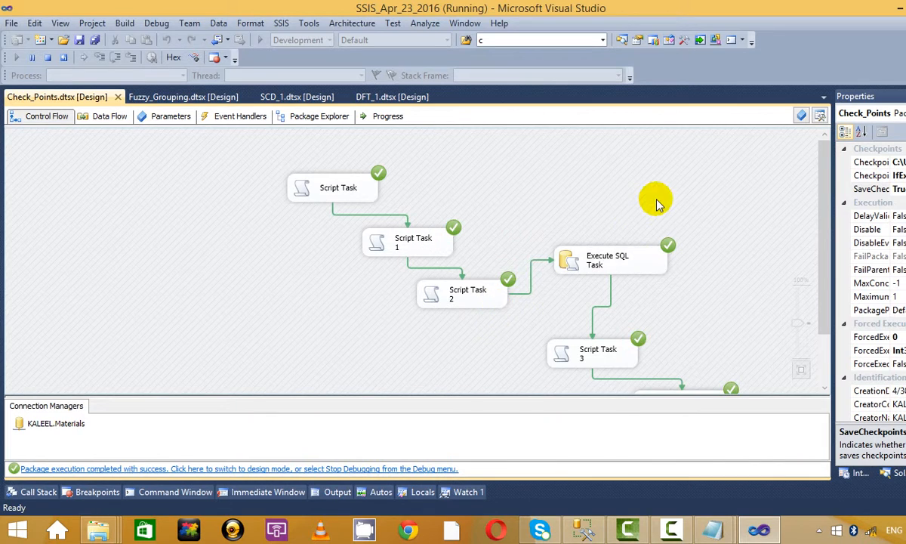
click(47, 57)
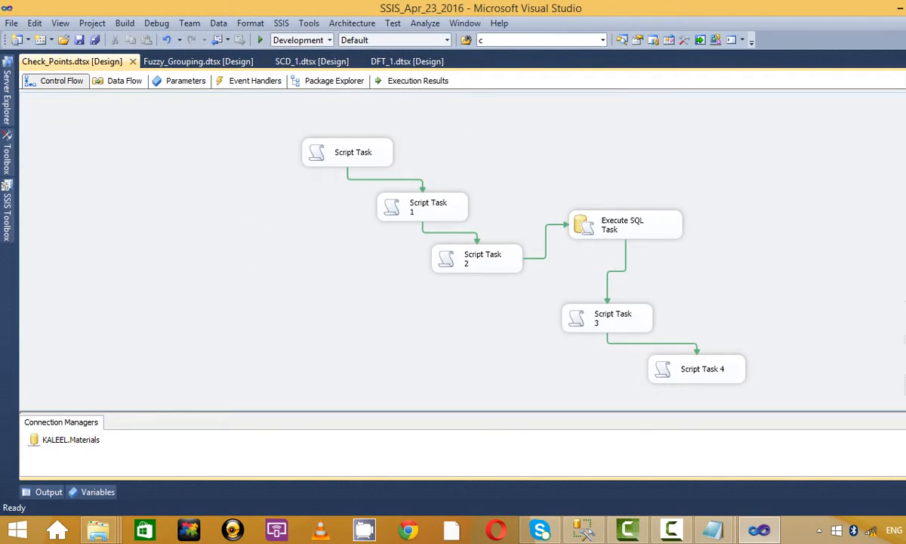
click(899, 6)
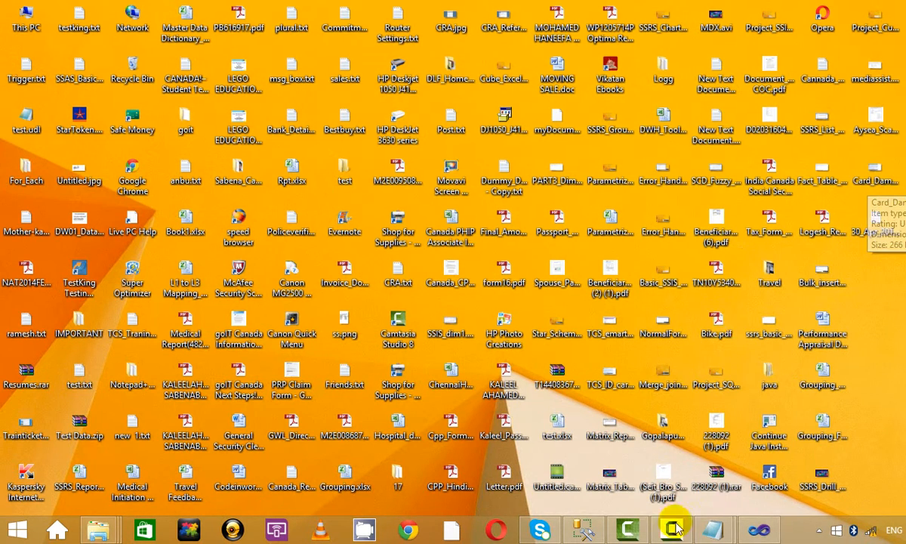
Step: Restore Visual Studio from the taskbar to show the Check_Points control flow
click(759, 530)
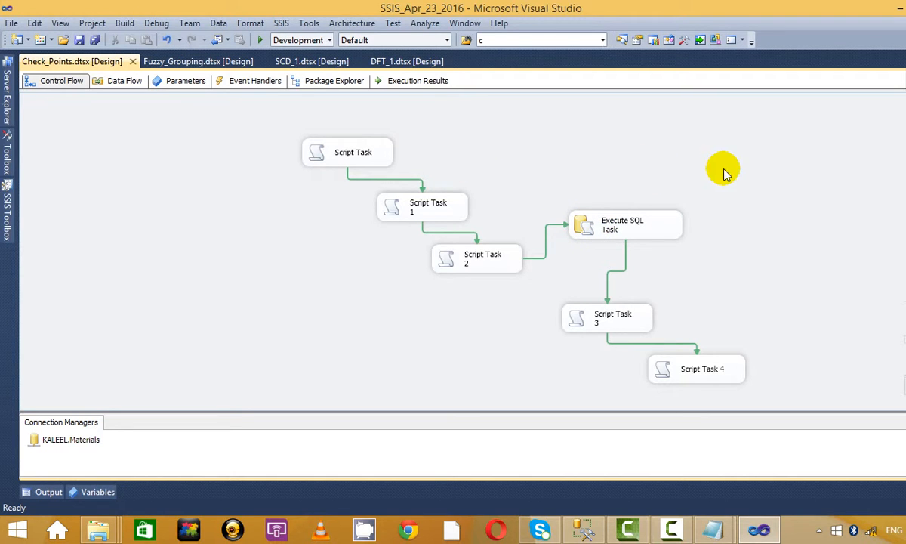
Step: Change the Execute SQL Task's SQLStatement to select 1/0; and save it
click(596, 221)
right_click(593, 219)
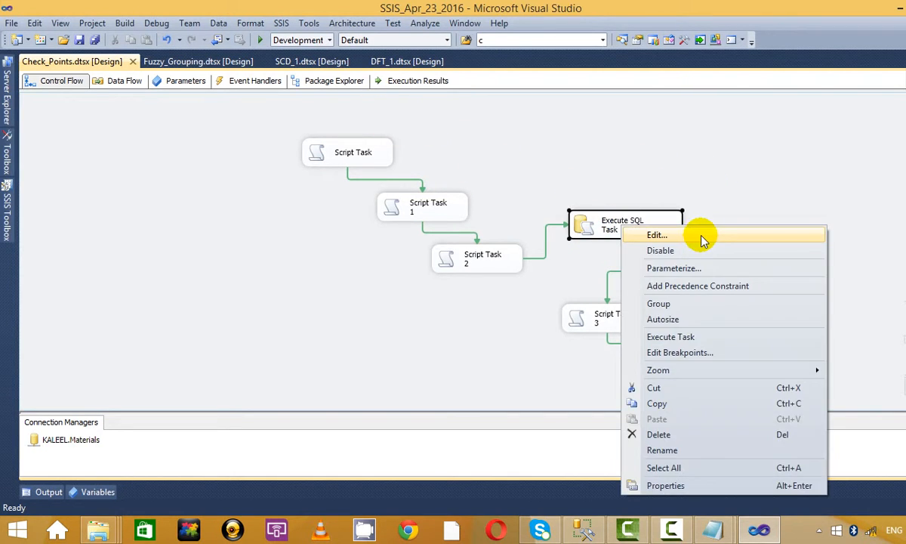
click(657, 235)
click(580, 301)
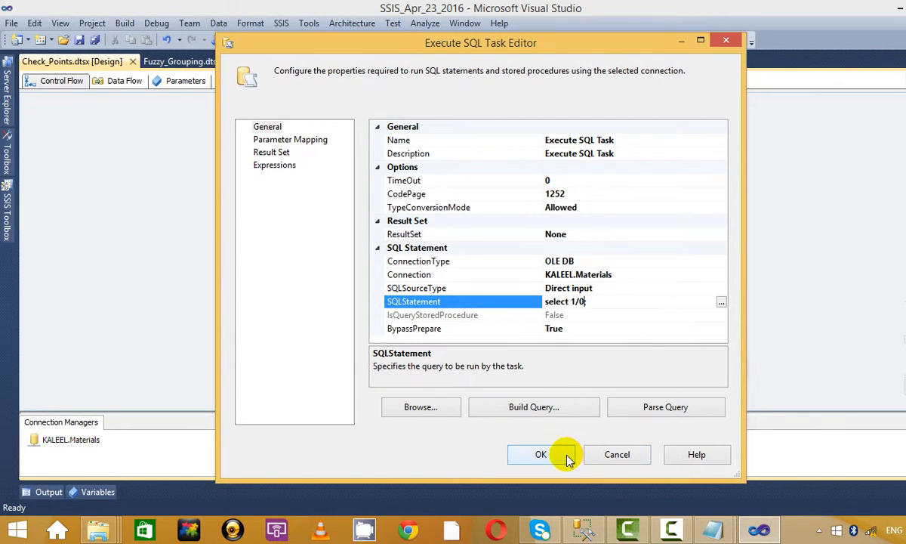
click(538, 454)
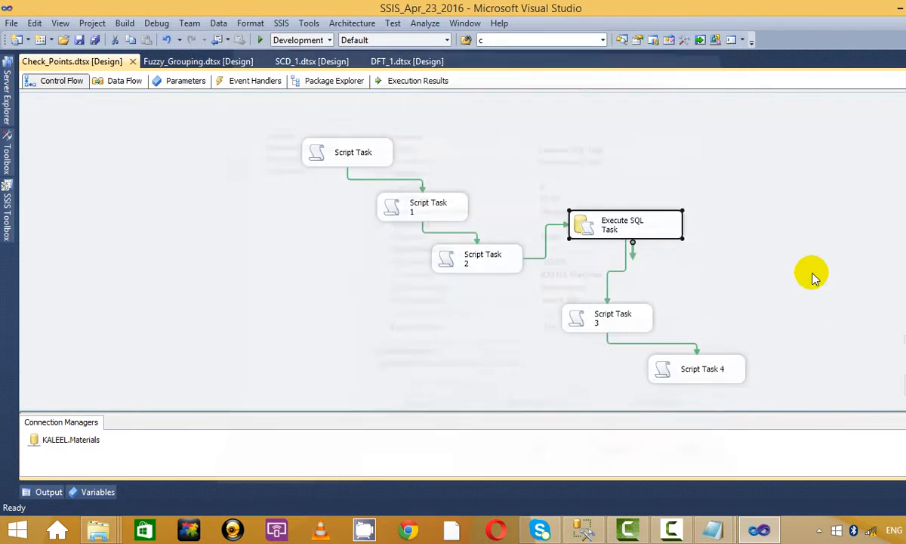
Step: Run the package, dismiss the State 1–3 messages, and stop debugging after the failure
click(258, 39)
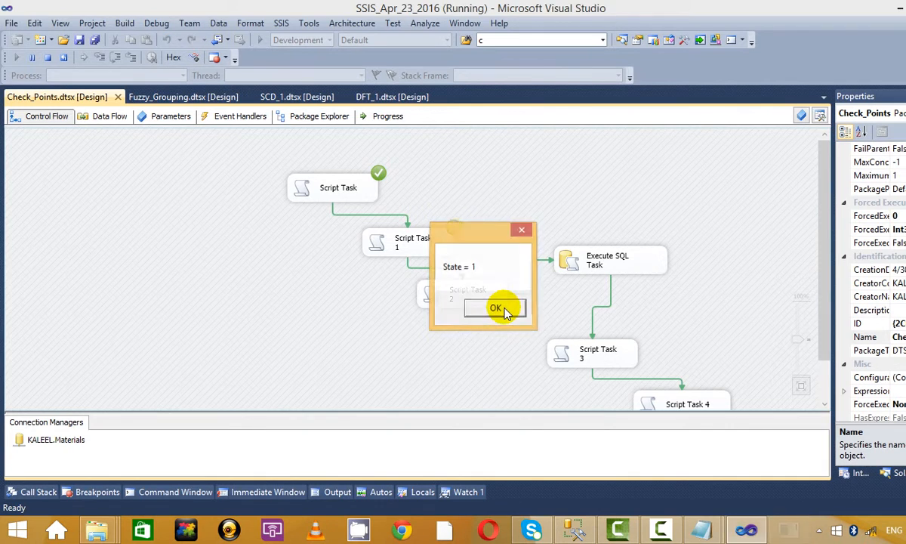
click(503, 309)
click(505, 310)
click(505, 310)
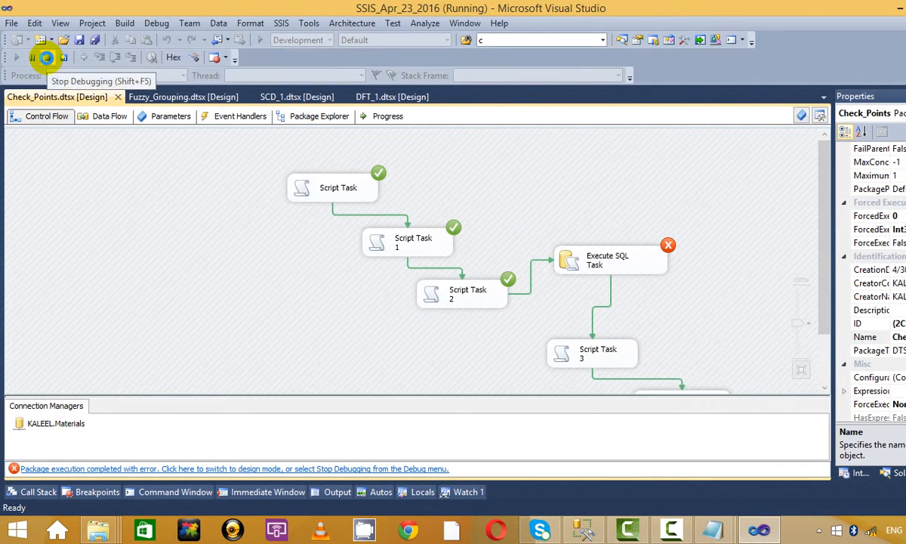
click(46, 57)
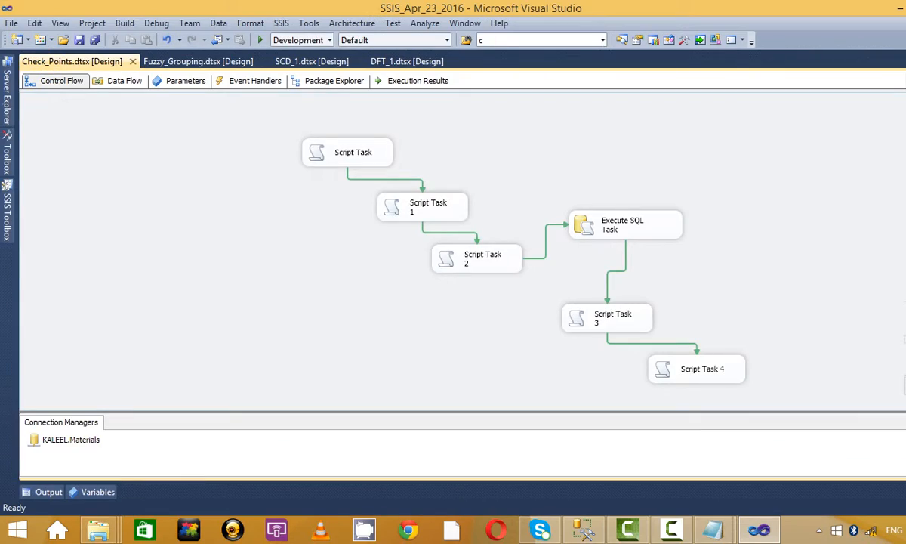
click(898, 7)
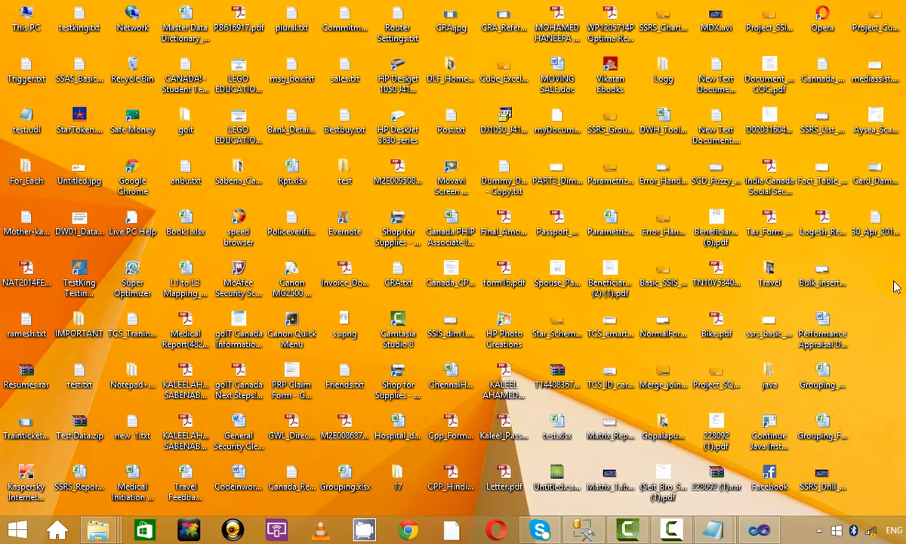
right_click(838, 282)
click(865, 354)
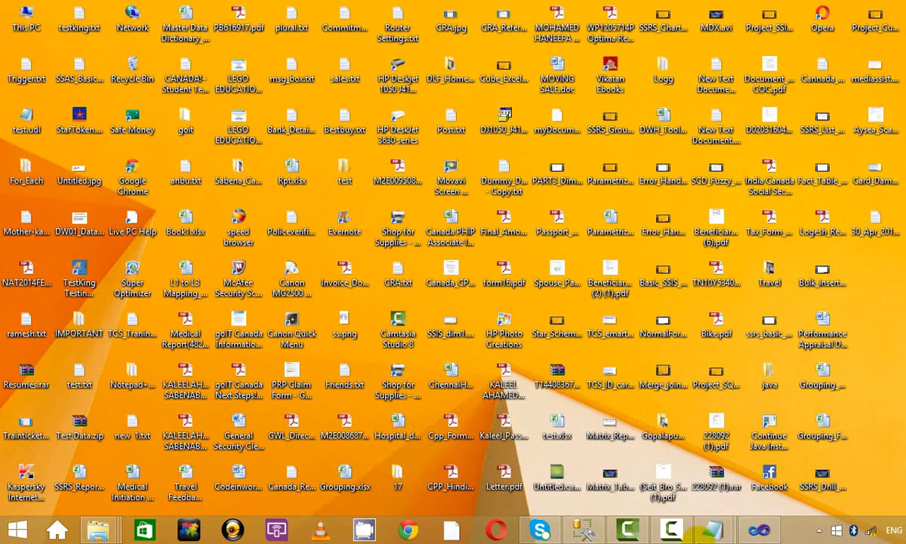
click(763, 530)
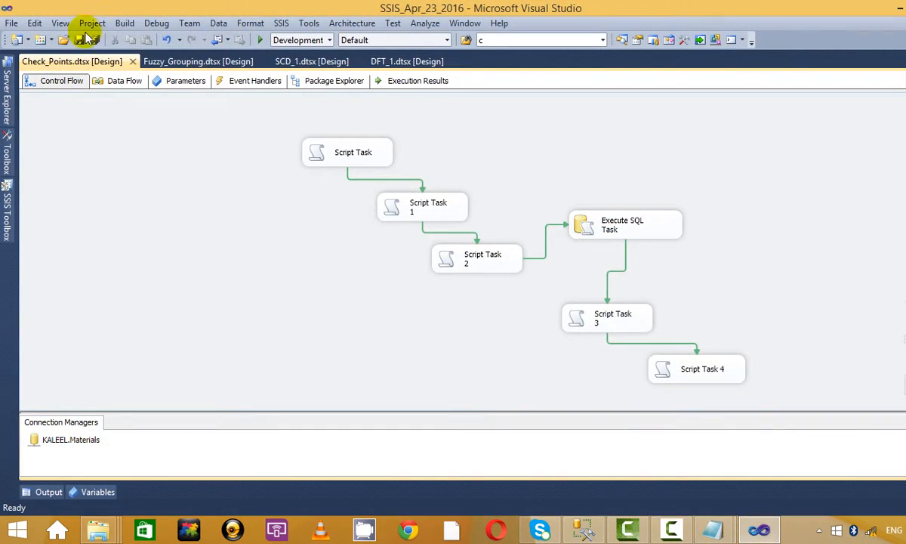
click(842, 7)
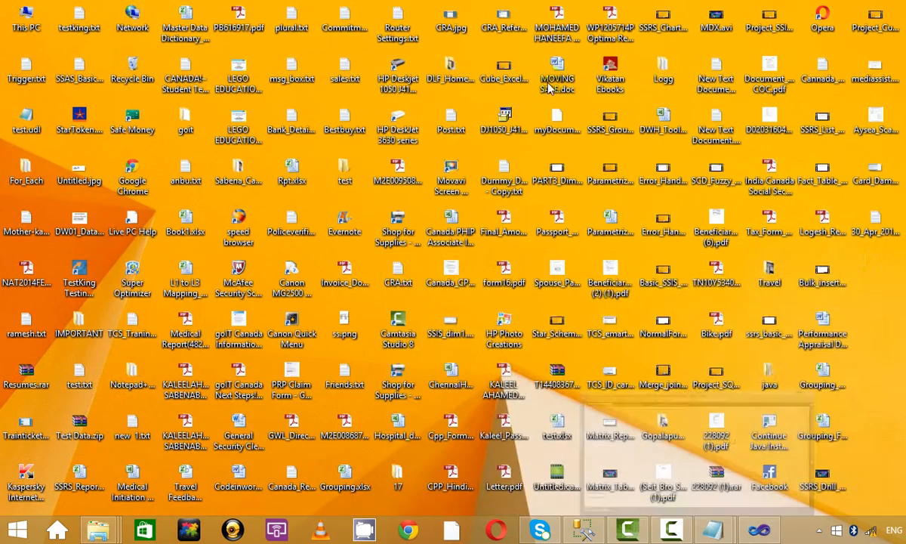
key(t)
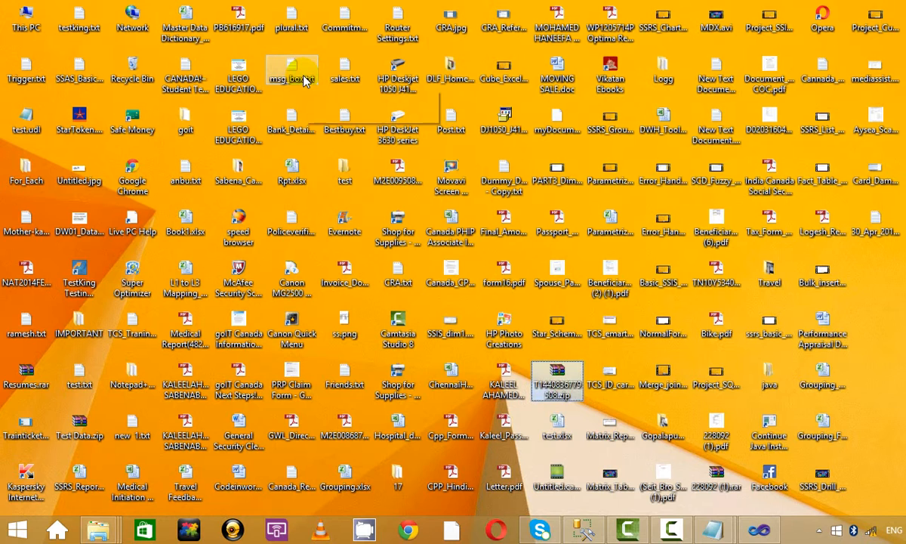
key(t)
key(t)
key(t)
key(t)
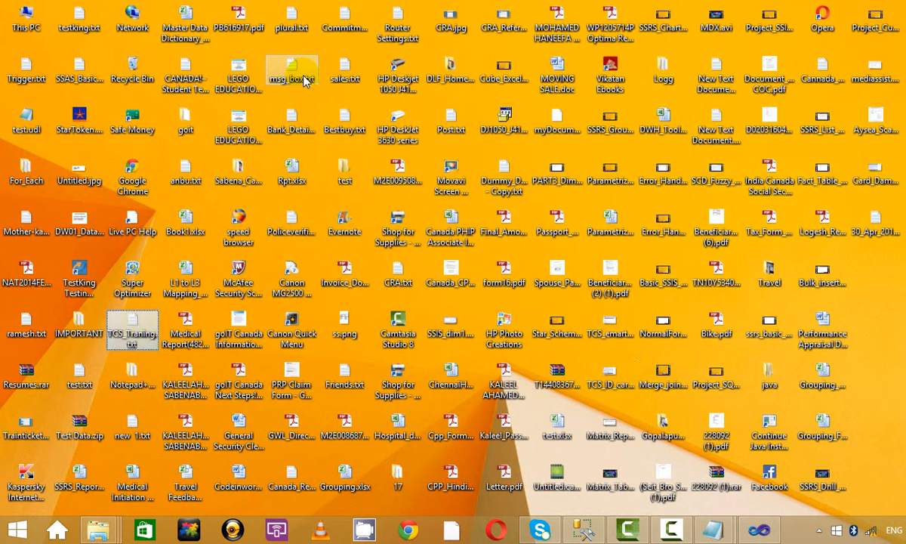
key(t)
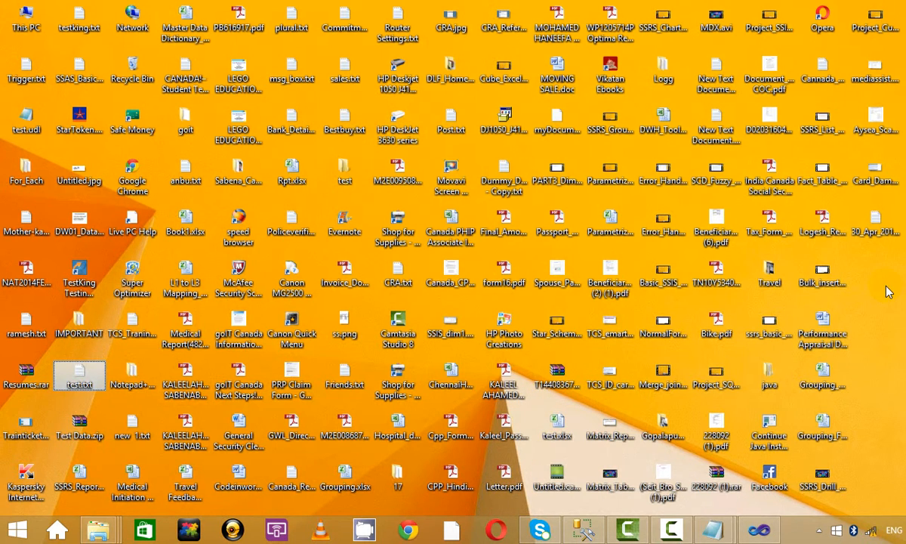
key(alt+Tab)
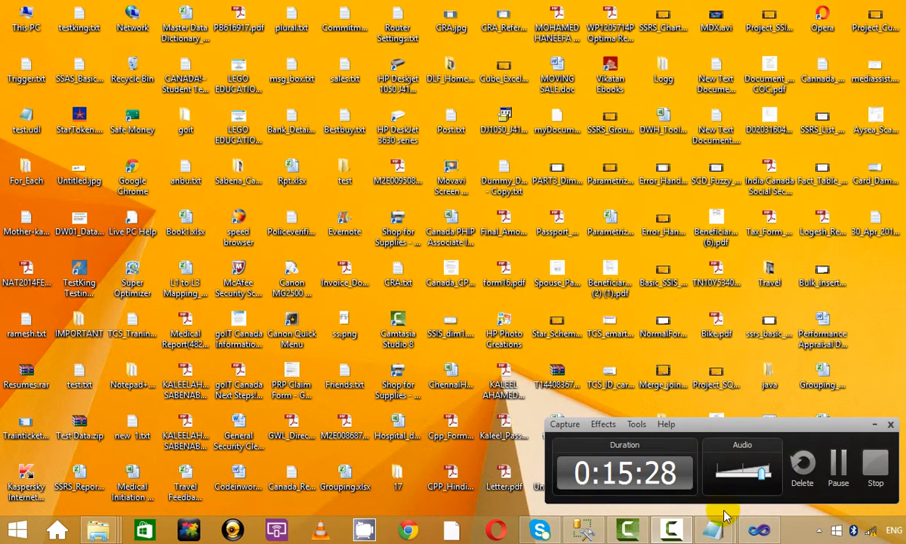
click(756, 531)
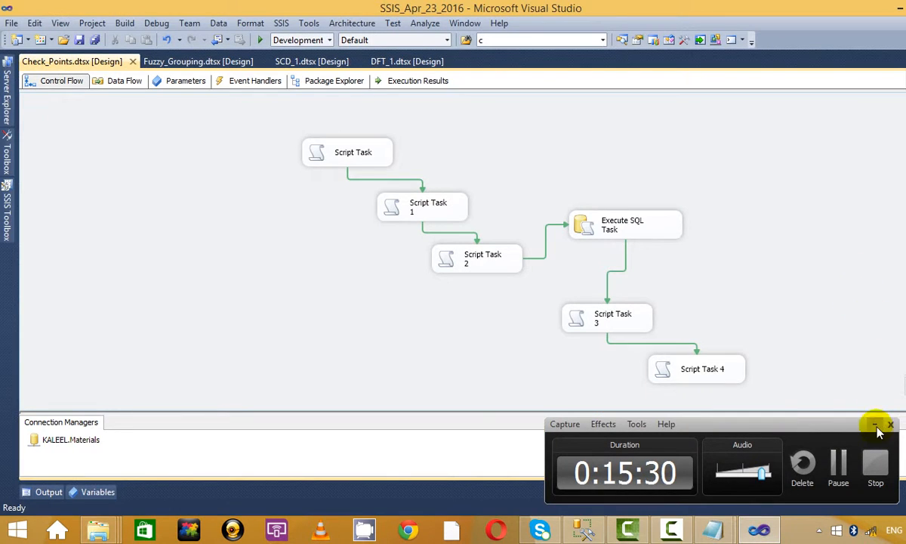
Step: Set the Execute SQL Task's MaximumErrorCount property to 99999, then save Check_Points.dtsx
click(875, 426)
right_click(641, 225)
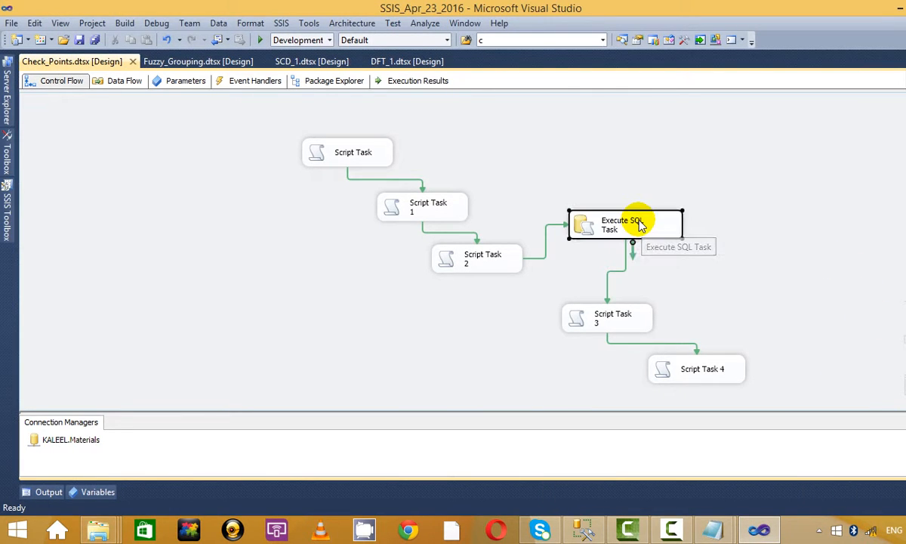
click(664, 479)
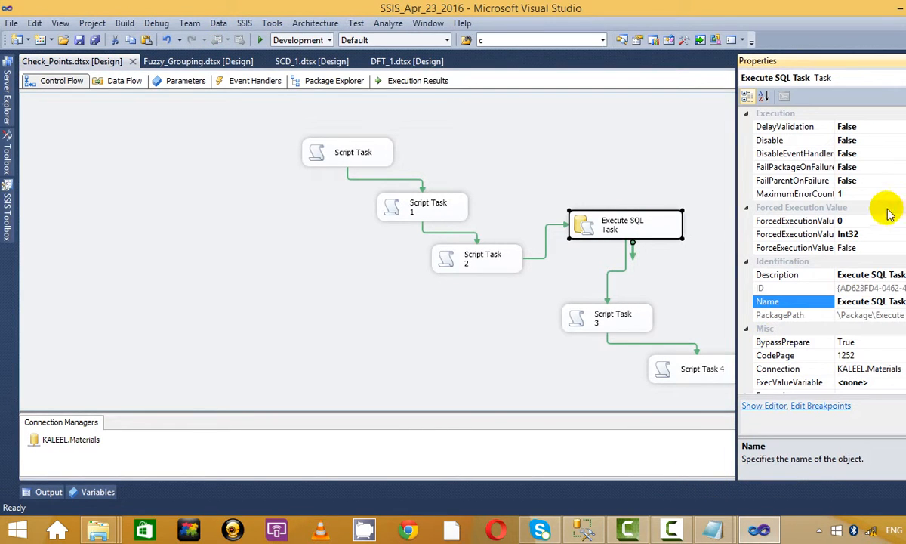
click(874, 195)
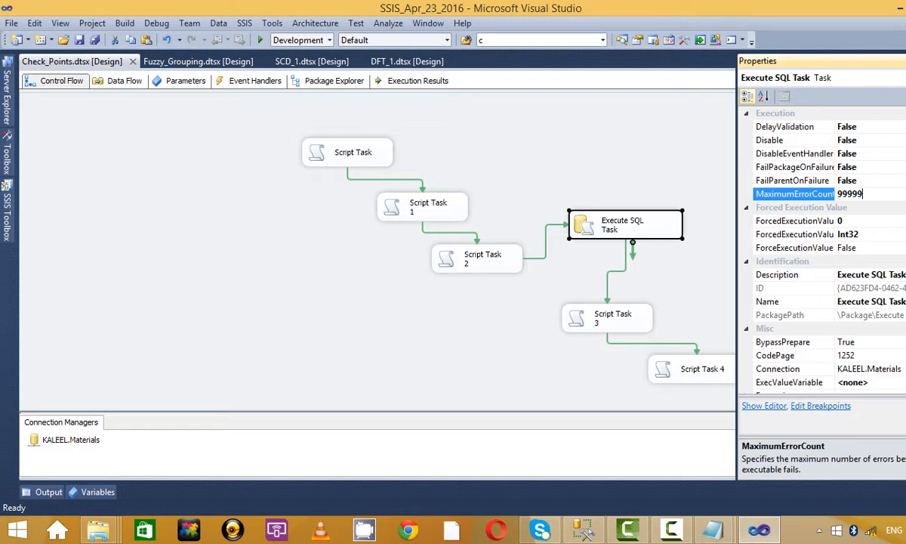
click(671, 162)
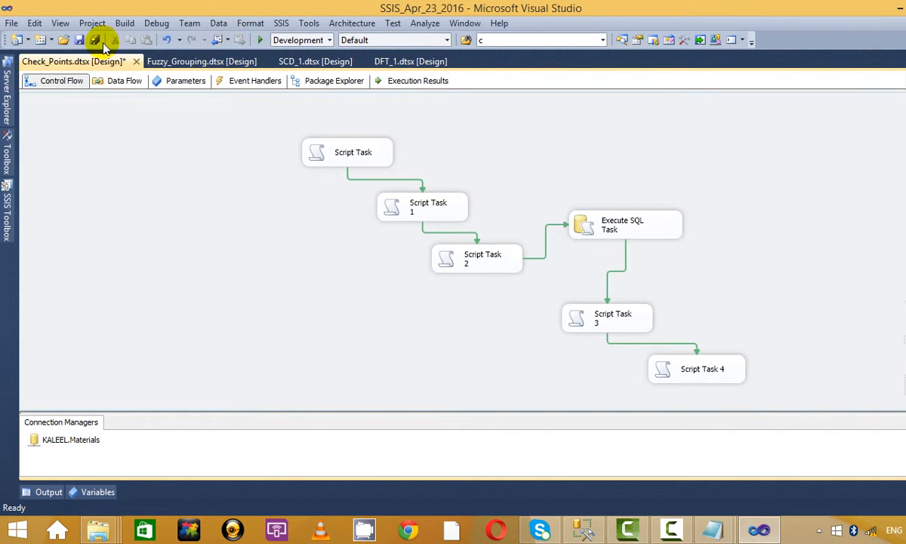
click(79, 38)
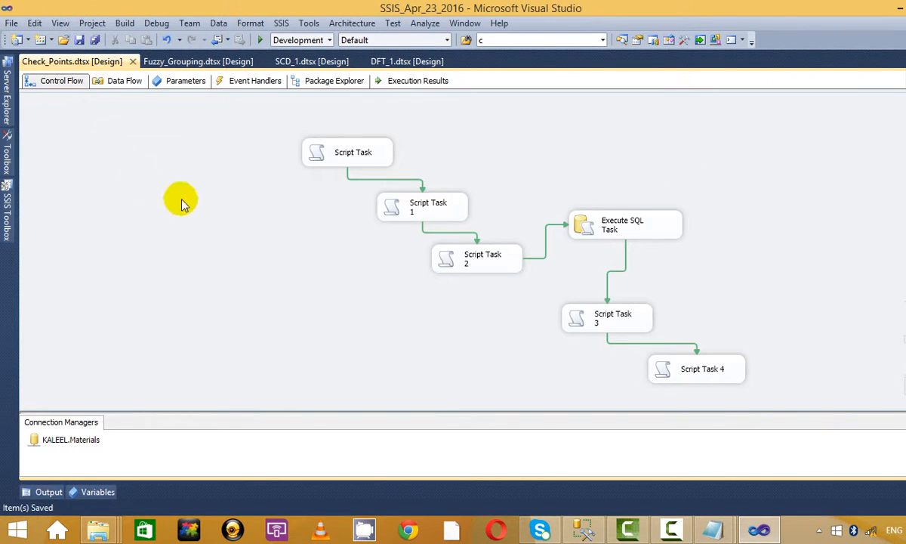
Step: Run the package again, dismiss the State 1–3 messages, and stop debugging
click(261, 40)
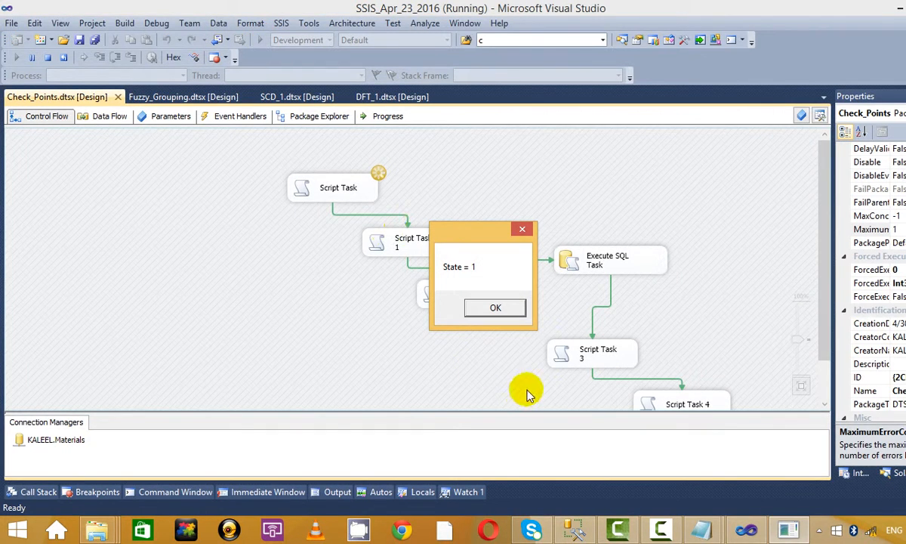
click(512, 308)
click(512, 312)
click(512, 312)
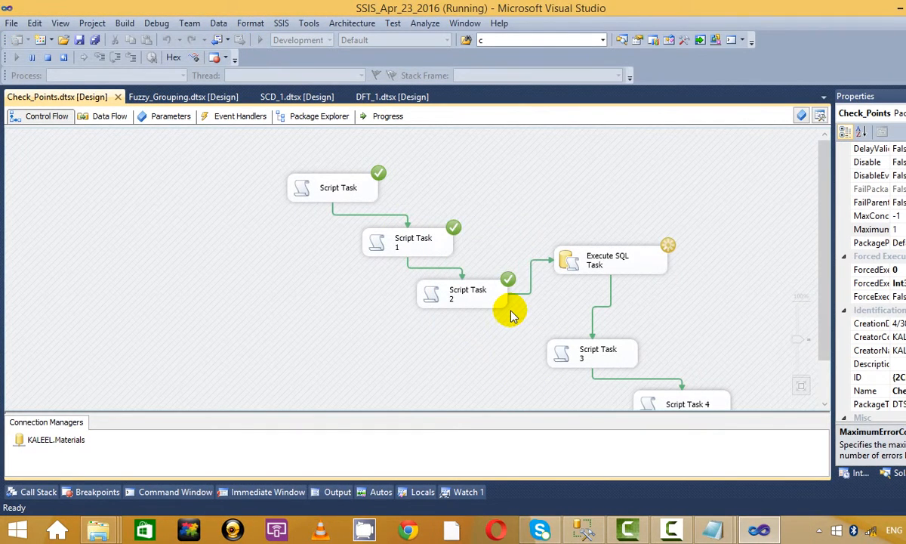
click(49, 56)
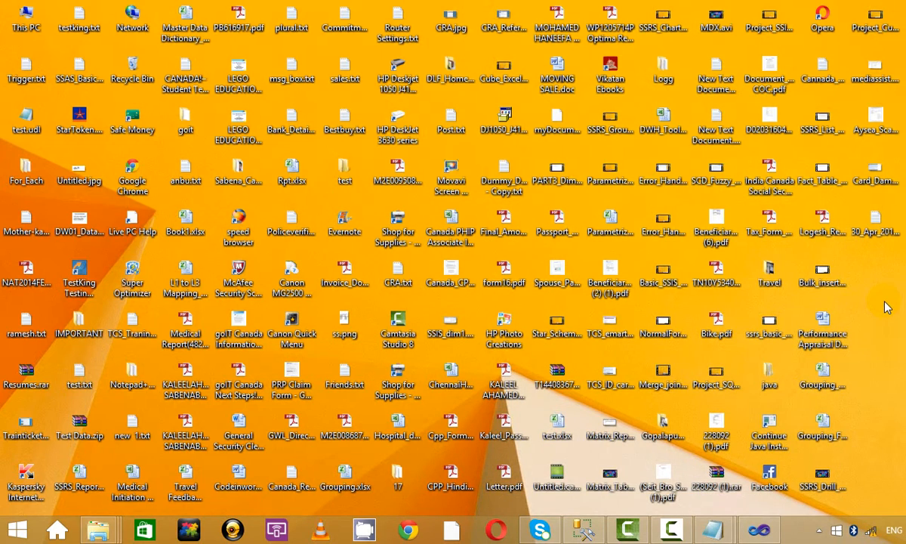
Step: Refresh the desktop, then bring up and maximize the Week_end folder window
right_click(887, 285)
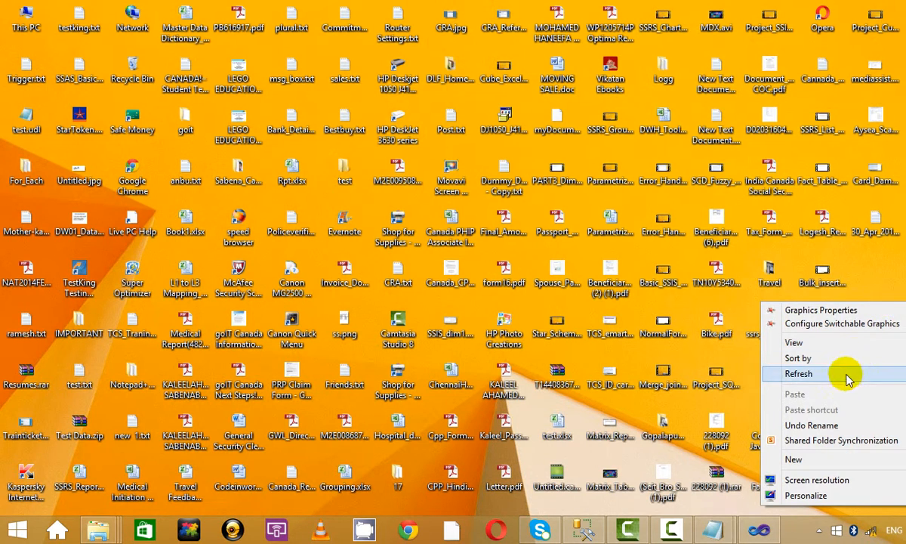
click(874, 371)
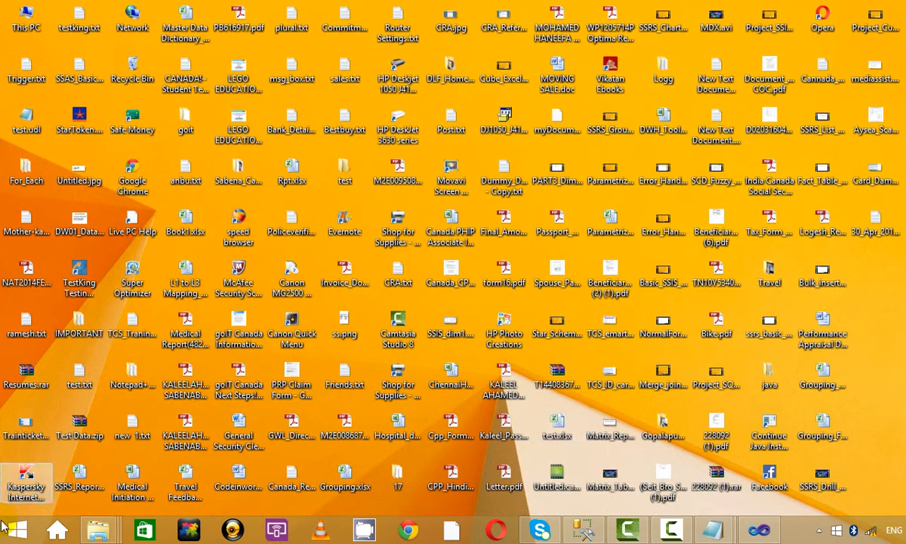
mouse_move(102, 535)
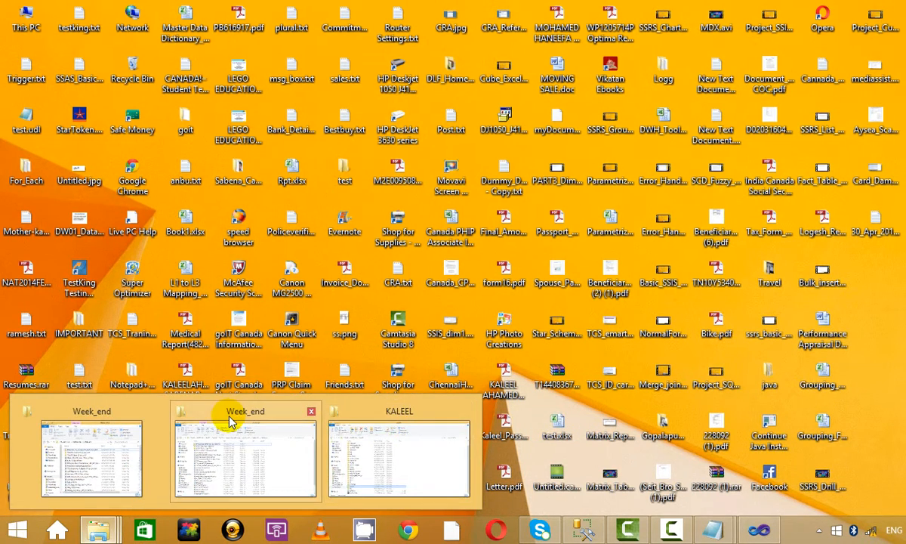
click(116, 412)
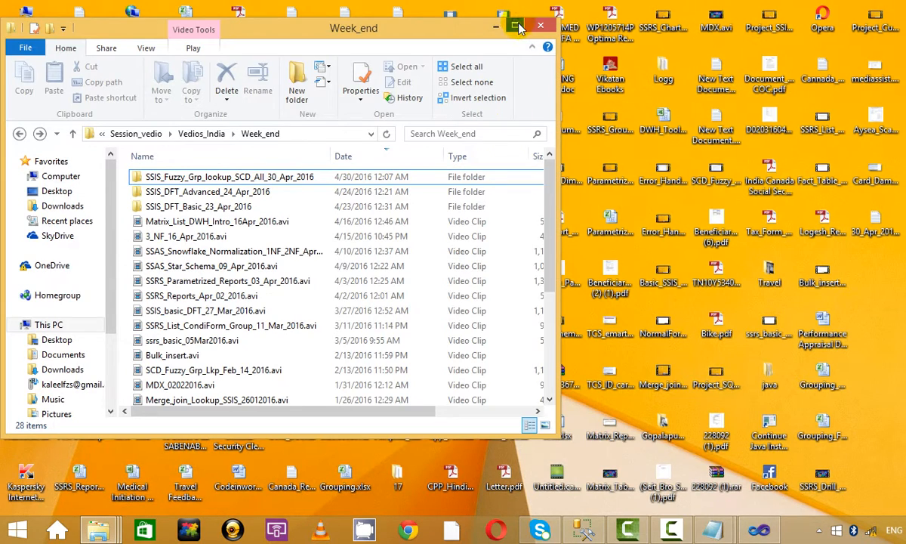
click(517, 26)
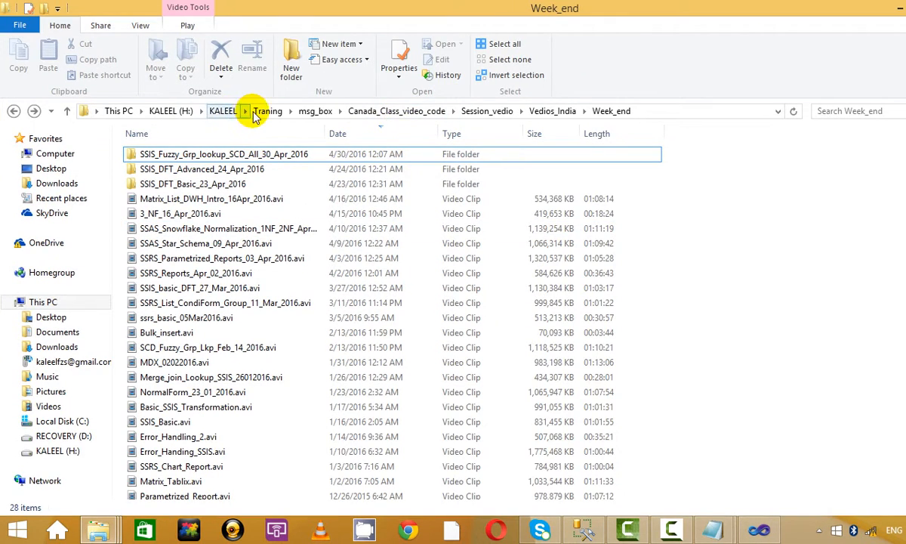
Step: Navigate up to the Traning folder, then minimize the window
click(266, 114)
scroll(654, 334, down, 3)
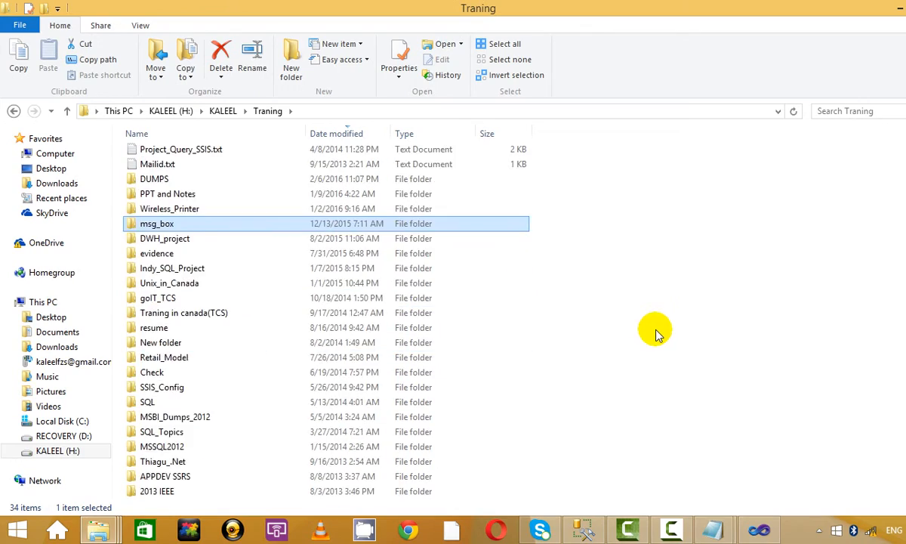
scroll(685, 209, up, 3)
scroll(686, 209, down, 3)
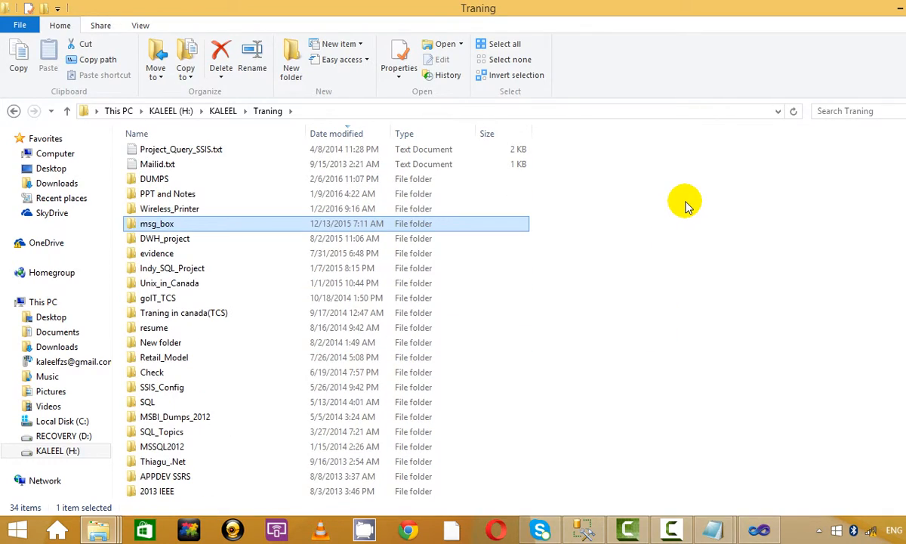
right_click(686, 209)
click(667, 137)
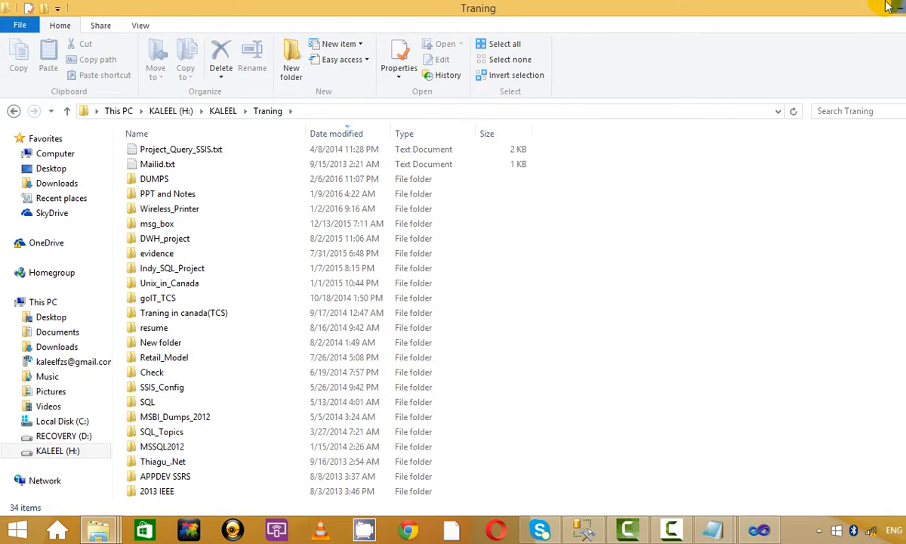
click(889, 6)
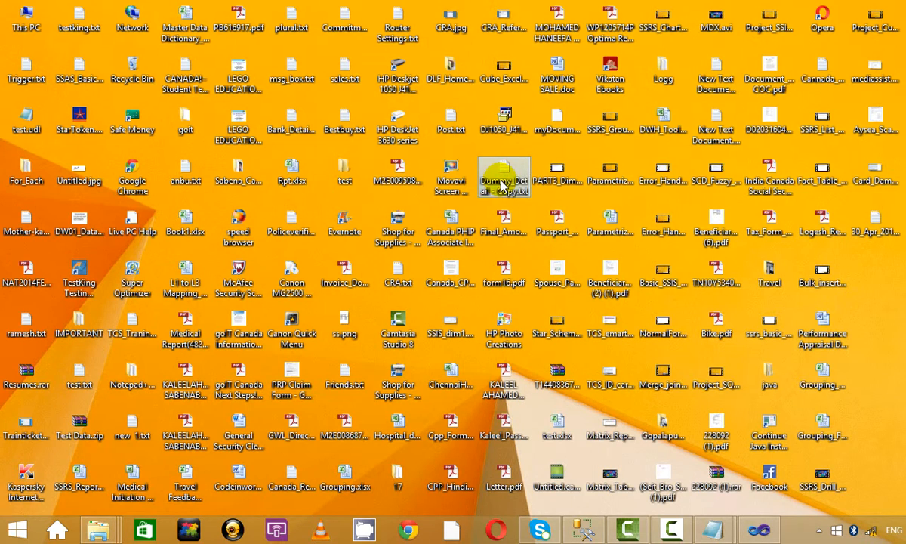
Step: Create a new folder named check_pt inside the H:\KALEEL folder
click(291, 328)
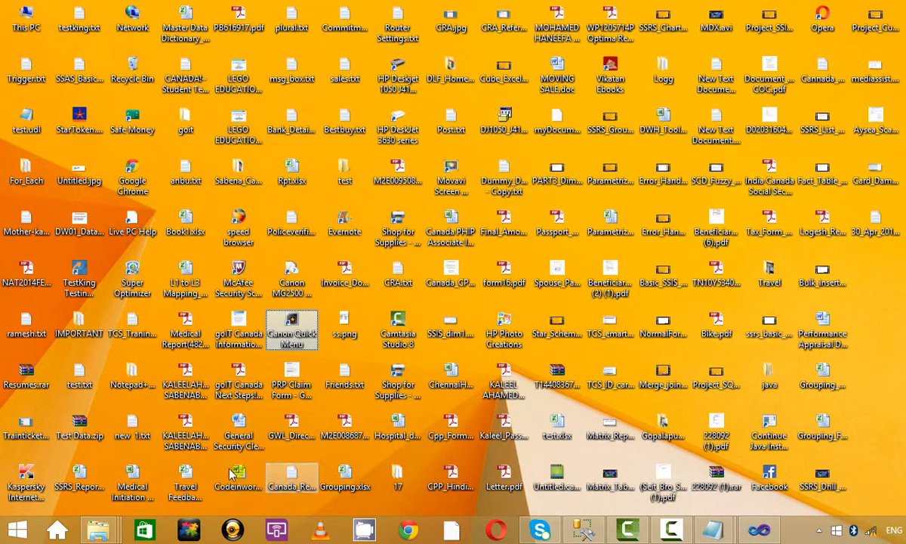
mouse_move(99, 529)
click(405, 421)
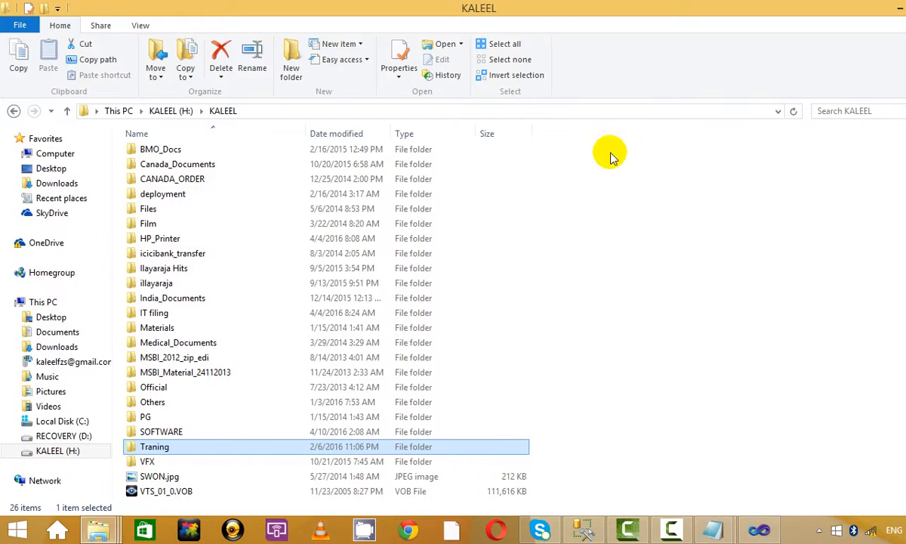
right_click(709, 191)
mouse_move(740, 405)
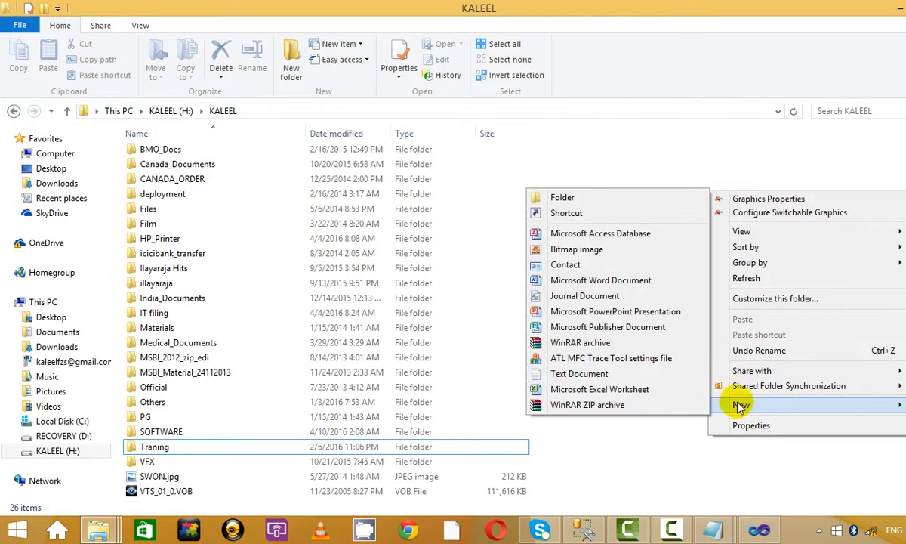
click(600, 200)
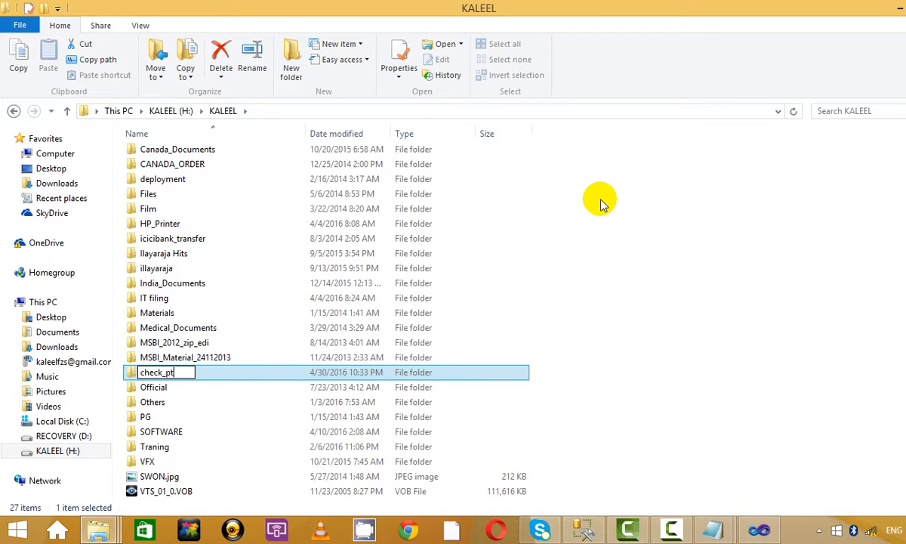
key(Return)
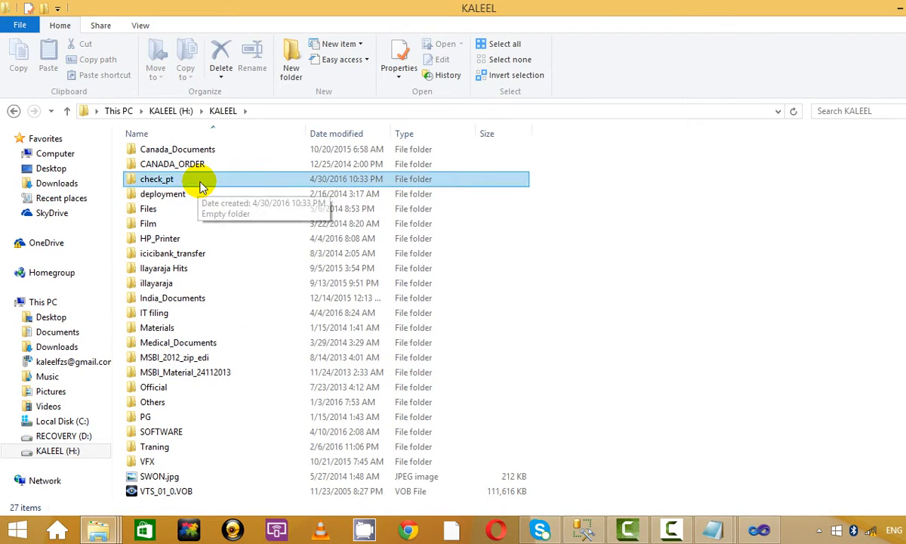
Step: Open check_pt, select its full path, and switch back to the Traning window
double_click(202, 187)
click(391, 113)
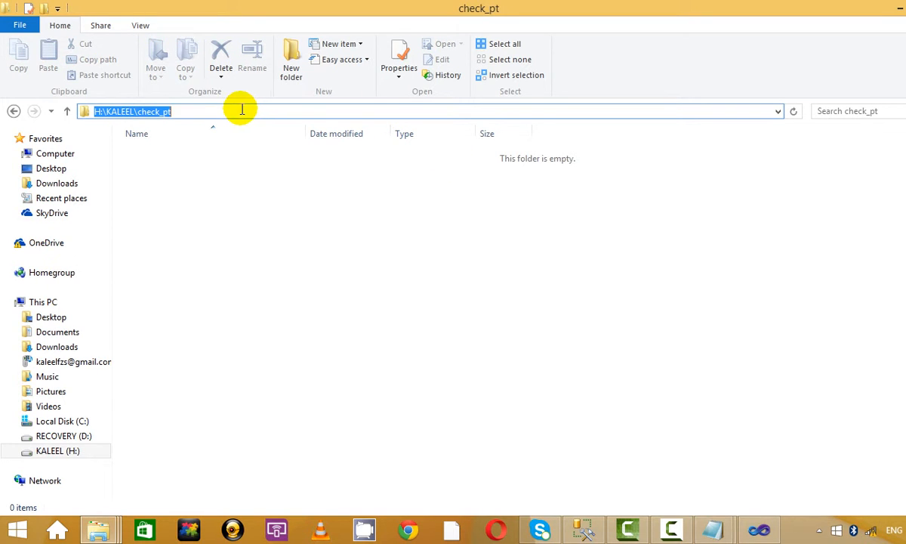
key(alt+Tab)
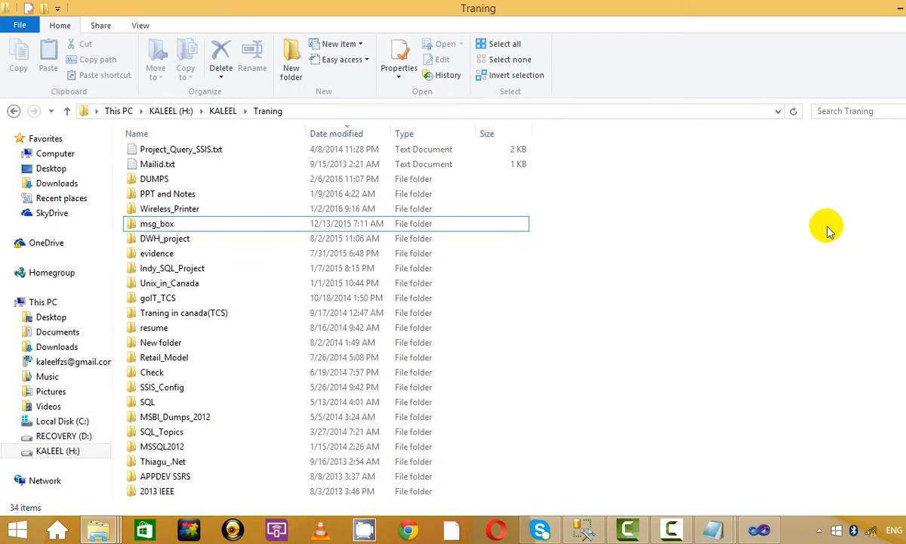
Step: Bring Visual Studio forward and open the Check_Points package properties at CheckpointFileName
click(896, 6)
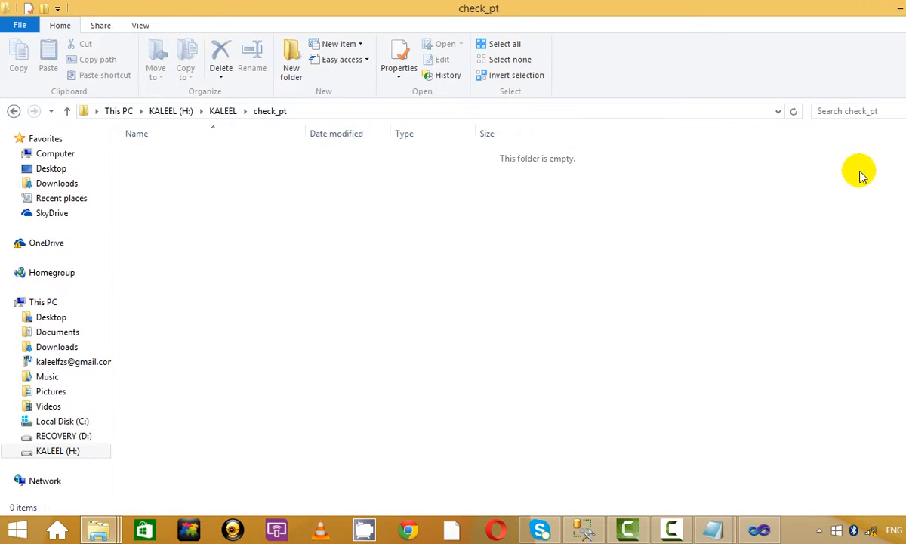
click(759, 531)
right_click(598, 143)
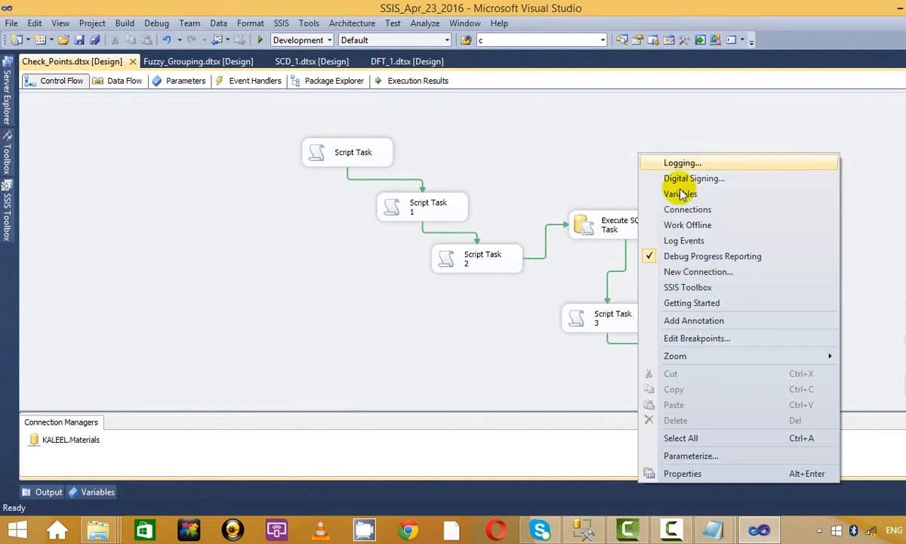
click(460, 161)
right_click(560, 125)
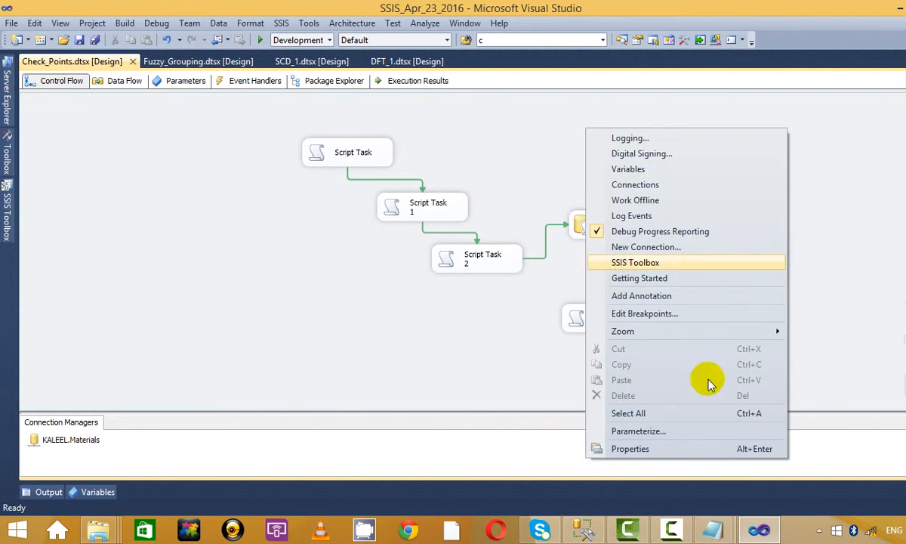
click(653, 451)
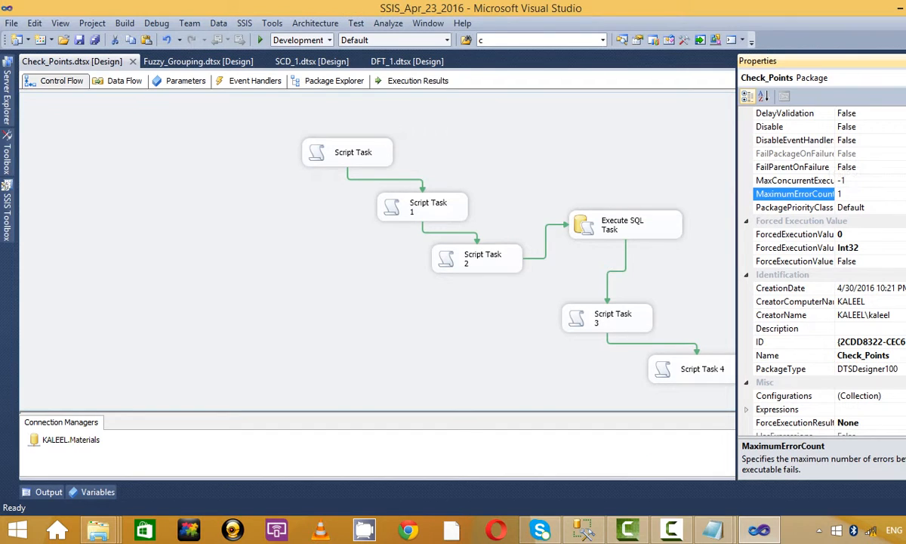
scroll(831, 264, up, 2)
click(864, 127)
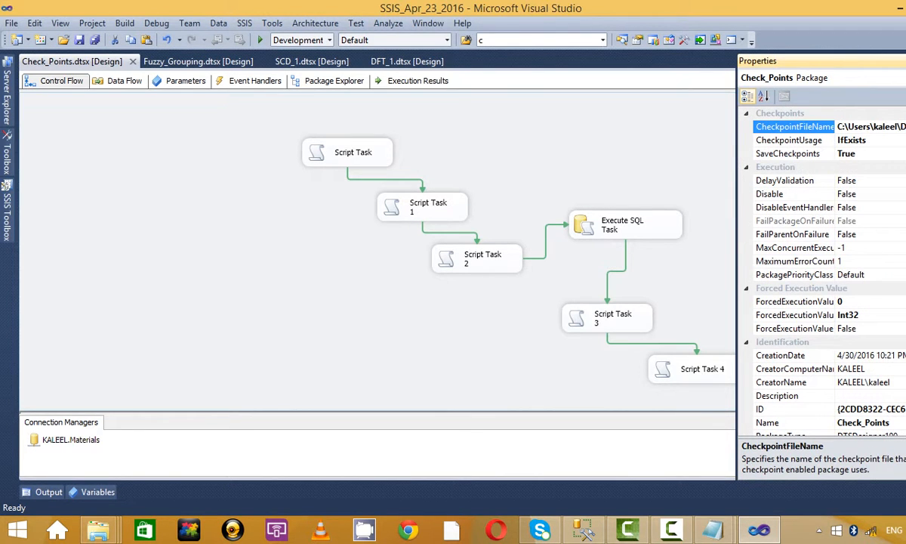
Step: Browse to H:\KALEEL\check_pt and accept test10.txt as the checkpoint file
click(905, 127)
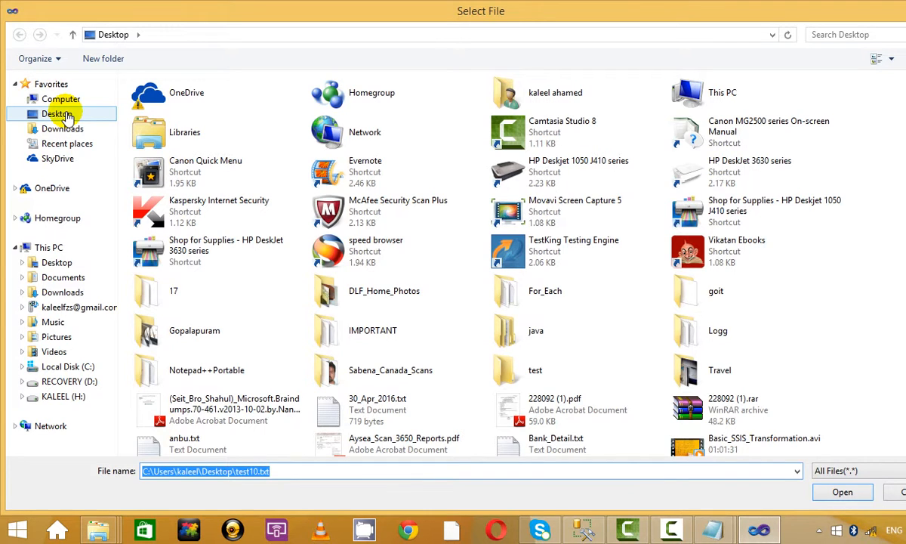
click(66, 117)
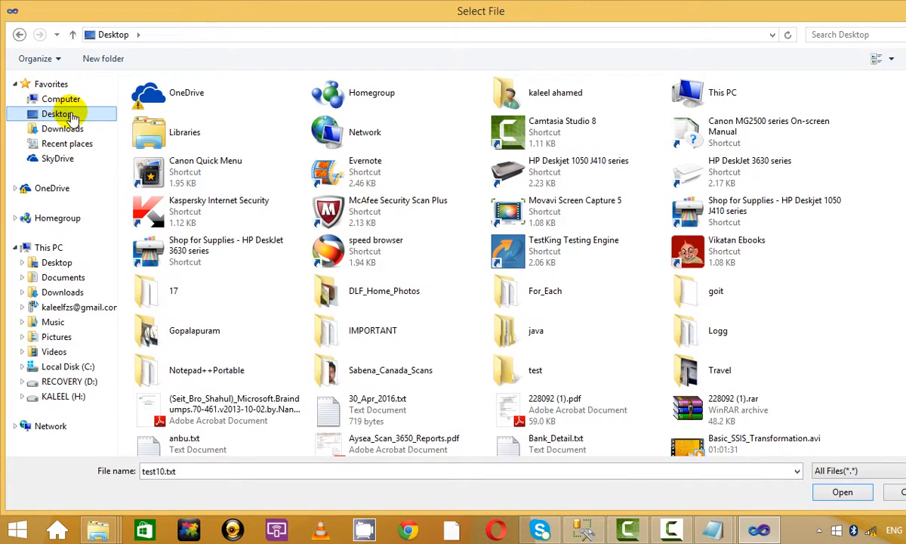
click(78, 399)
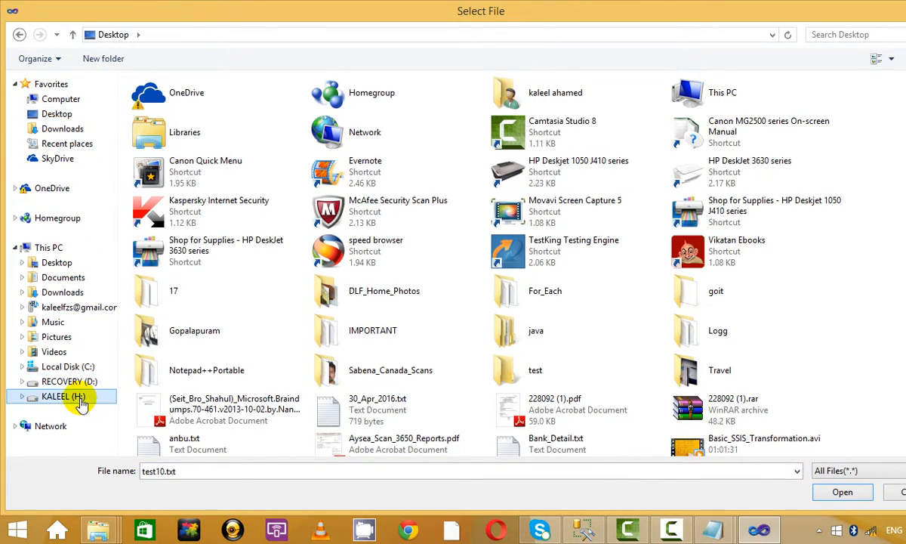
double_click(172, 129)
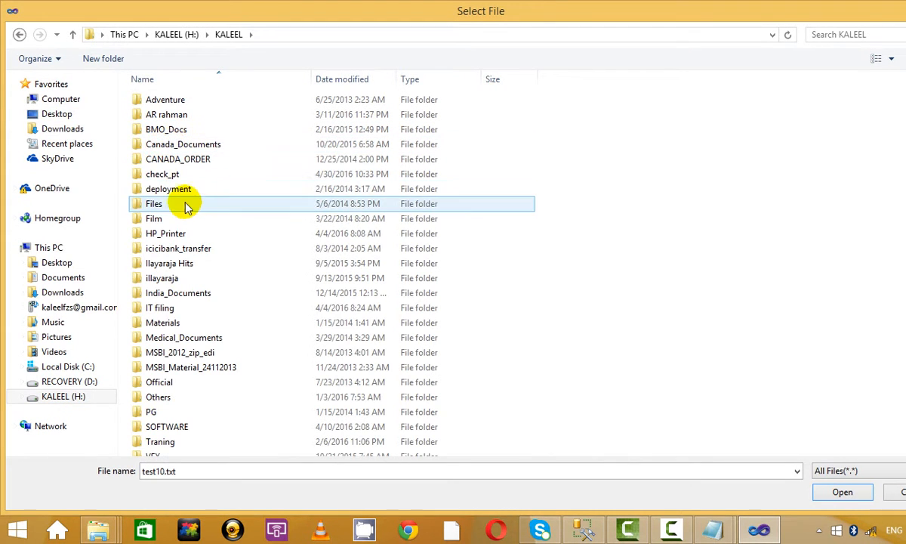
double_click(188, 174)
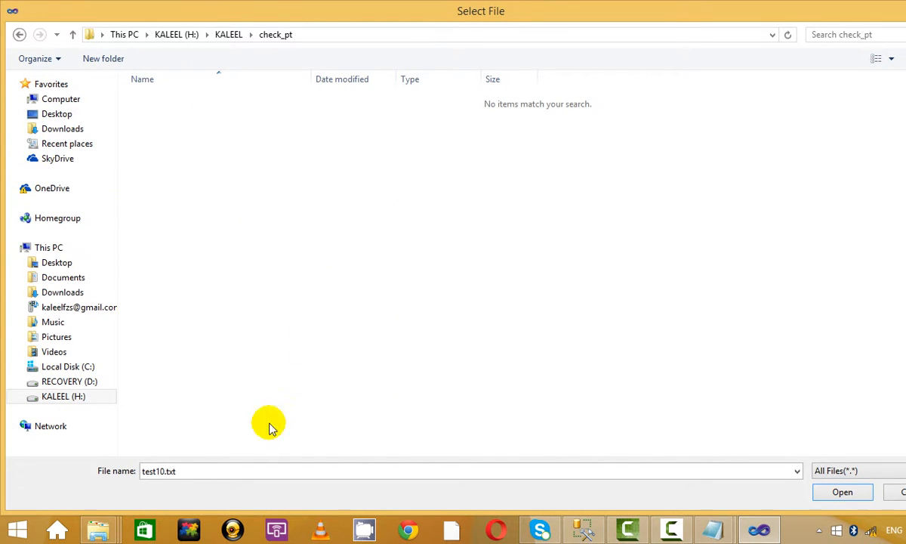
click(846, 493)
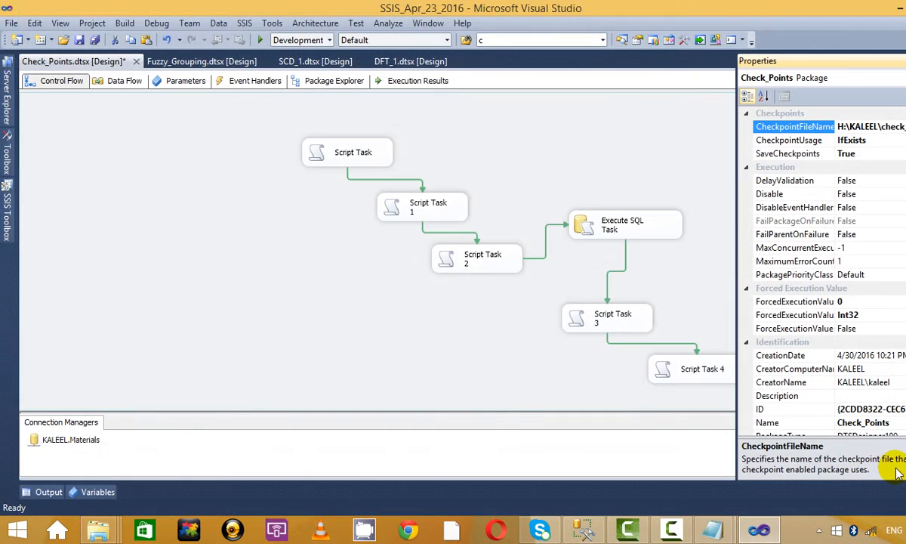
click(578, 163)
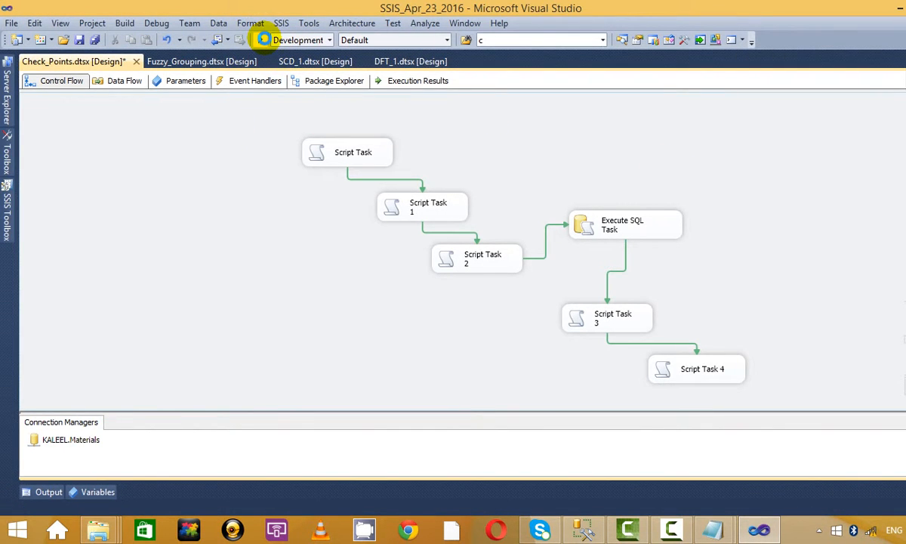
Step: Run Check_Points, dismiss the State = 1, 2 and 3 messages, then stop debugging
click(263, 39)
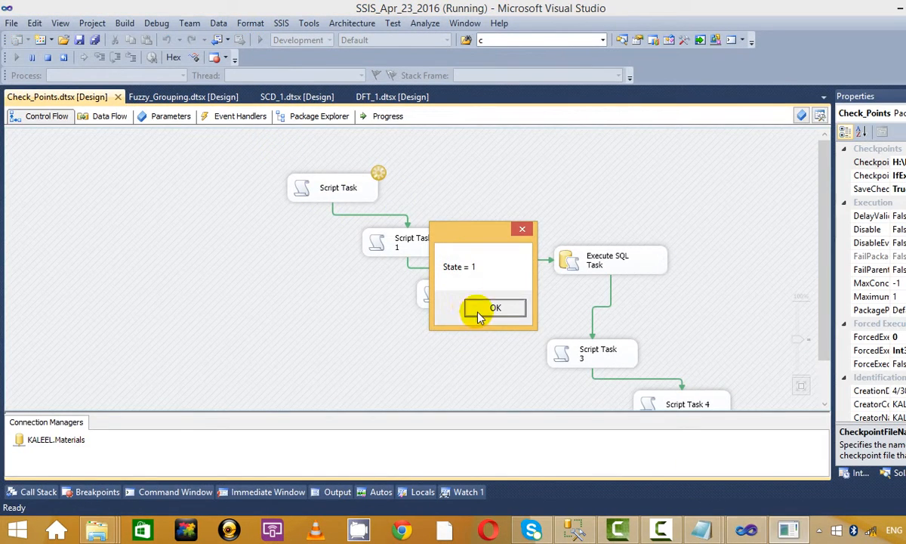
click(480, 314)
click(487, 312)
click(489, 312)
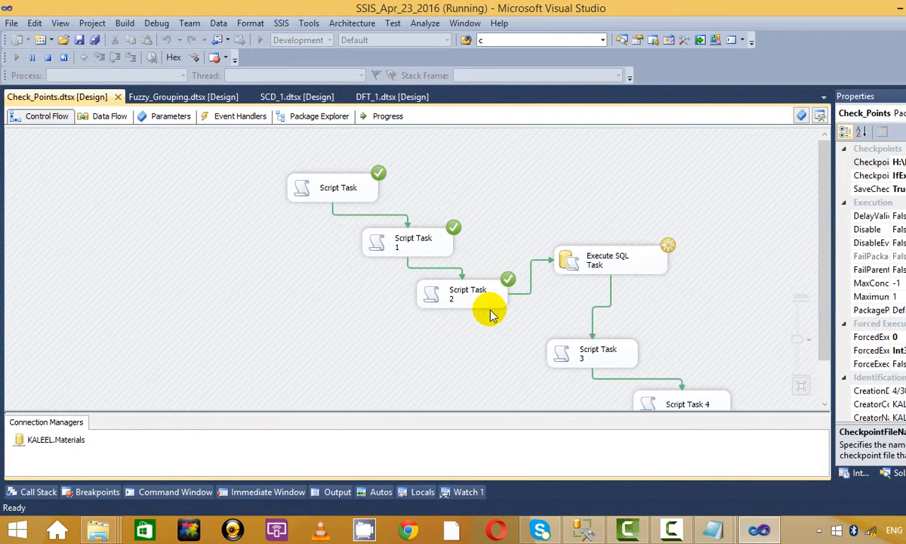
click(51, 57)
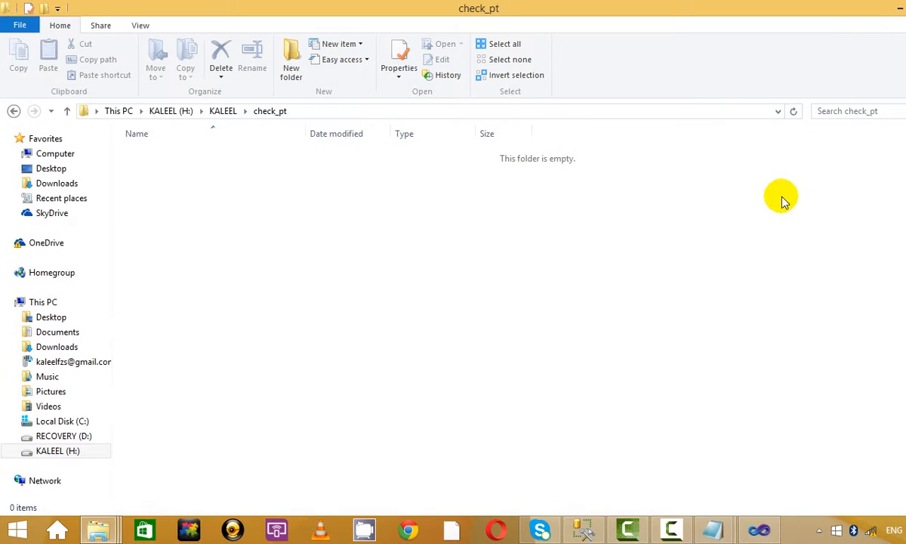
Step: Refresh check_pt and reopen it from KALEEL to confirm it is still empty
right_click(469, 253)
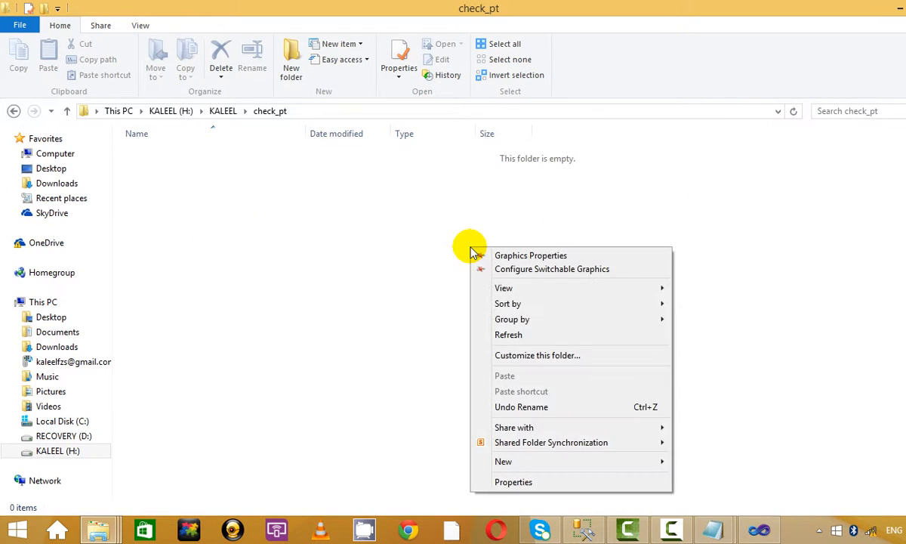
click(521, 334)
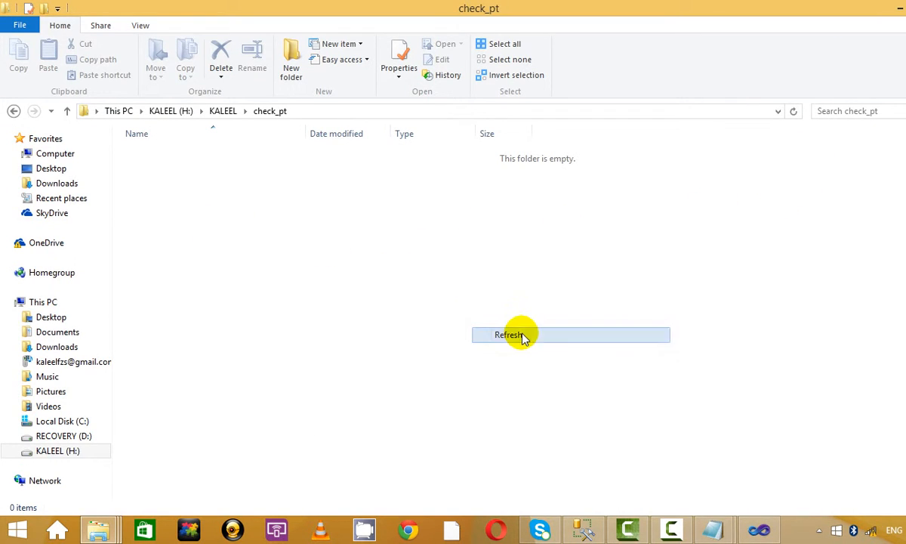
click(12, 108)
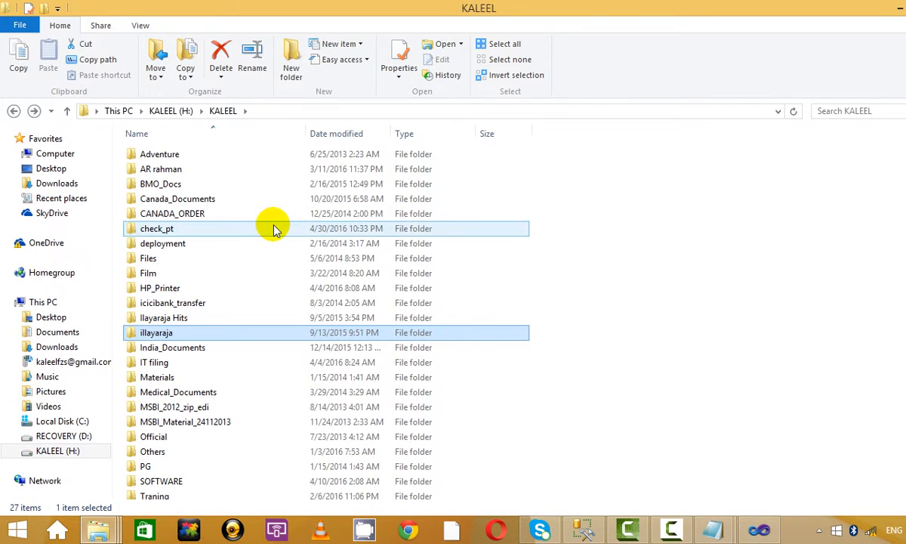
double_click(273, 228)
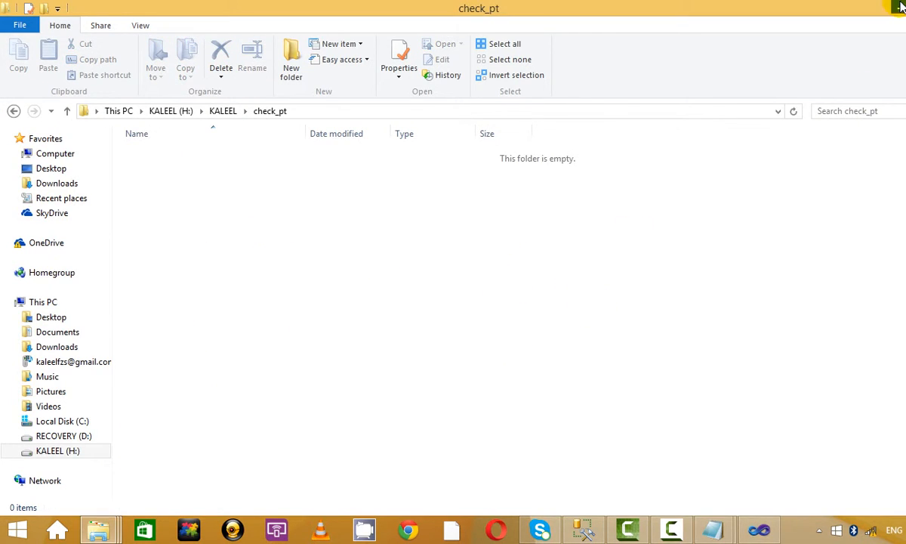
click(900, 6)
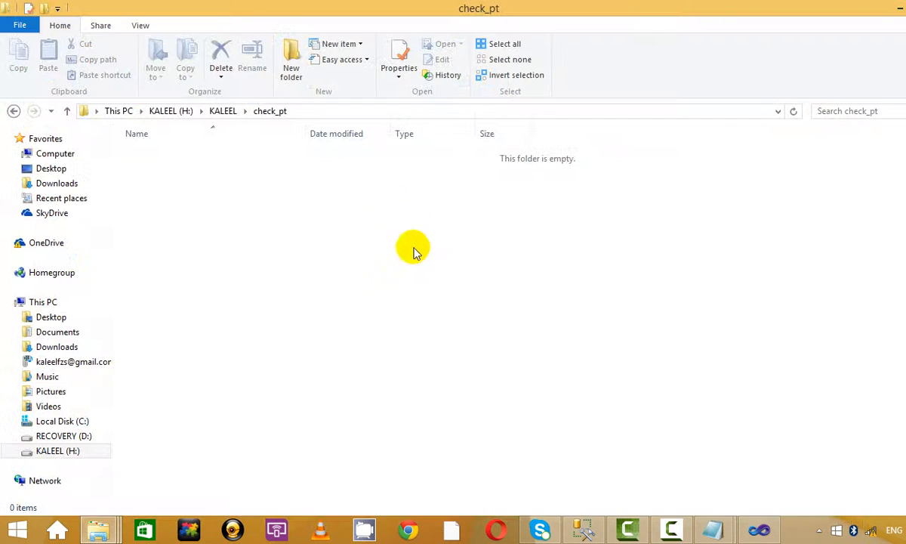
Step: Create an empty text document named test10.txt in check_pt, then switch to the Traning window
right_click(417, 238)
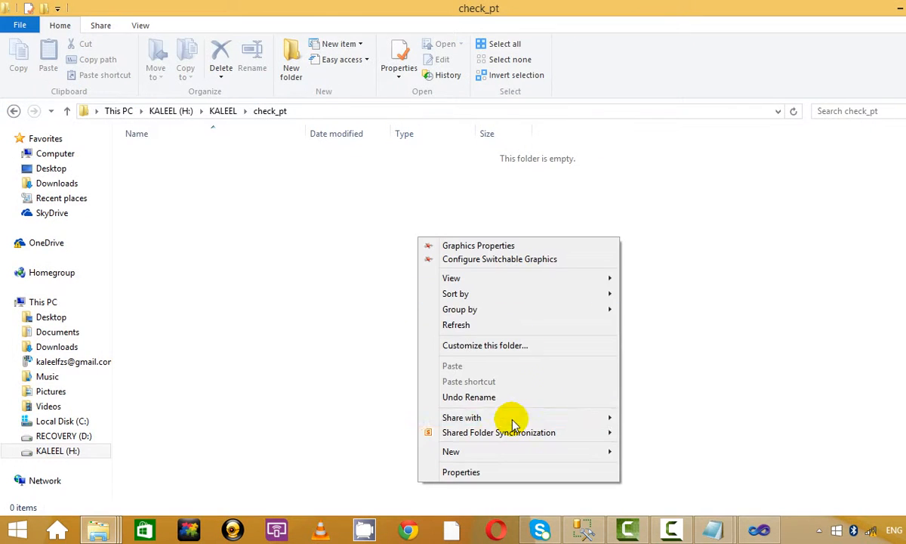
mouse_move(513, 452)
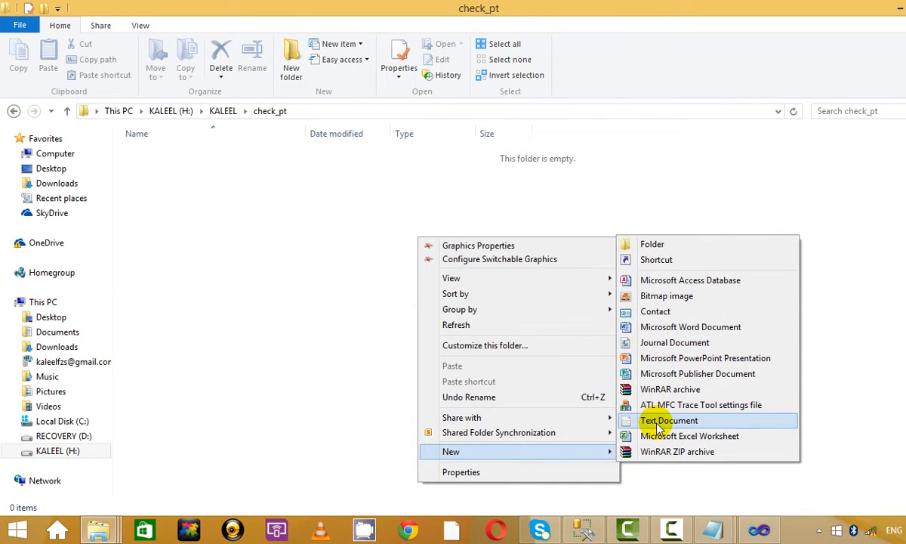
click(654, 421)
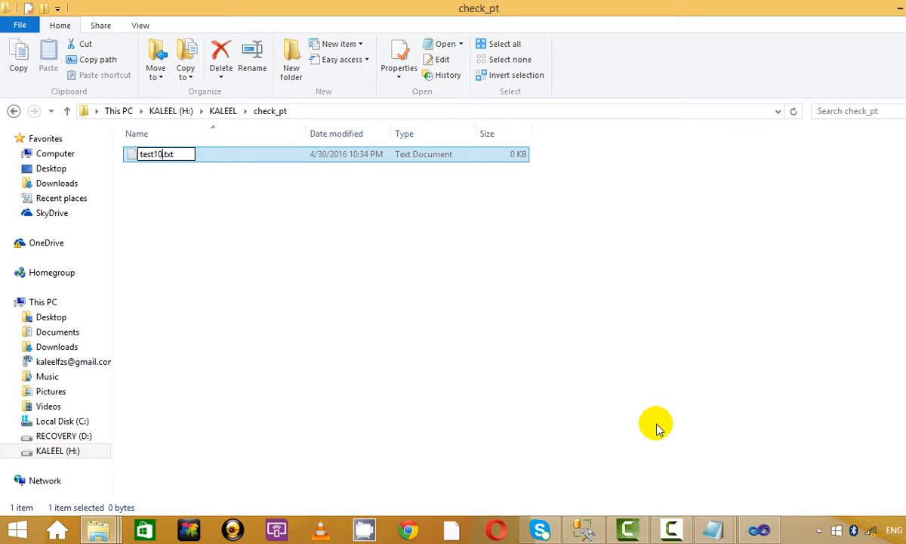
click(283, 250)
click(401, 112)
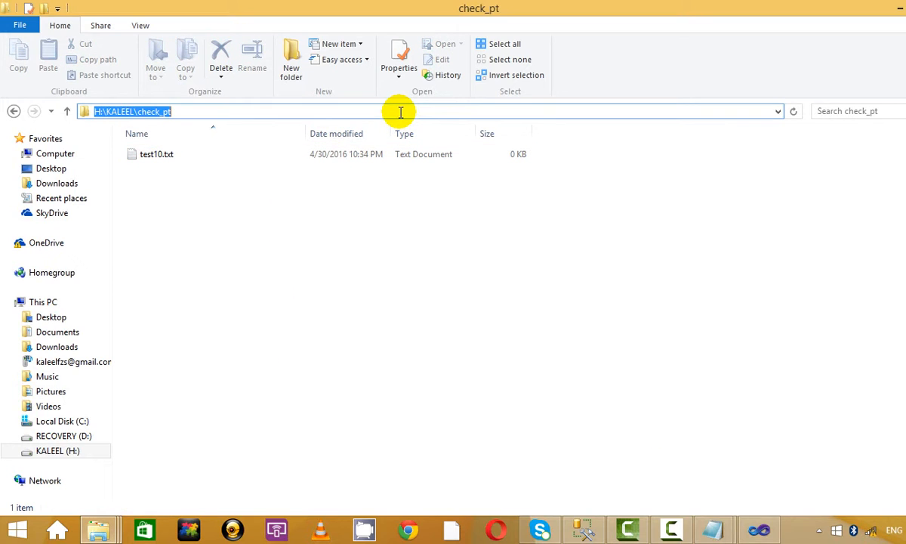
click(454, 339)
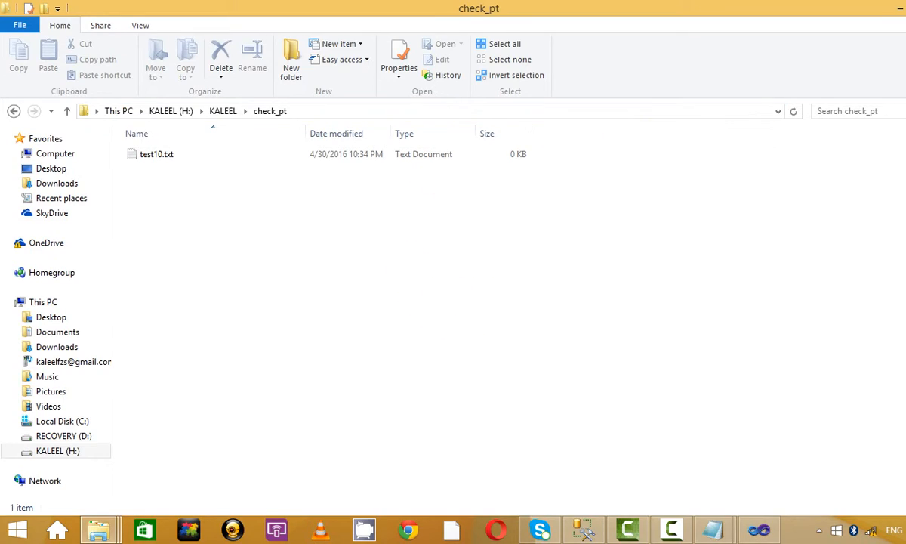
click(900, 9)
key(alt+Tab)
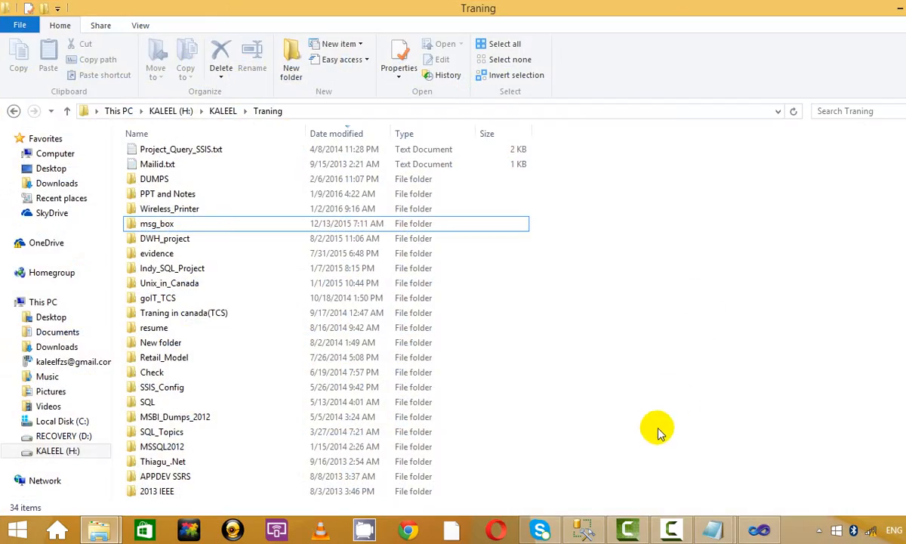
Step: Set CheckpointFileName to test10.txt in H:\KALEEL\check_pt and start the package run
click(675, 531)
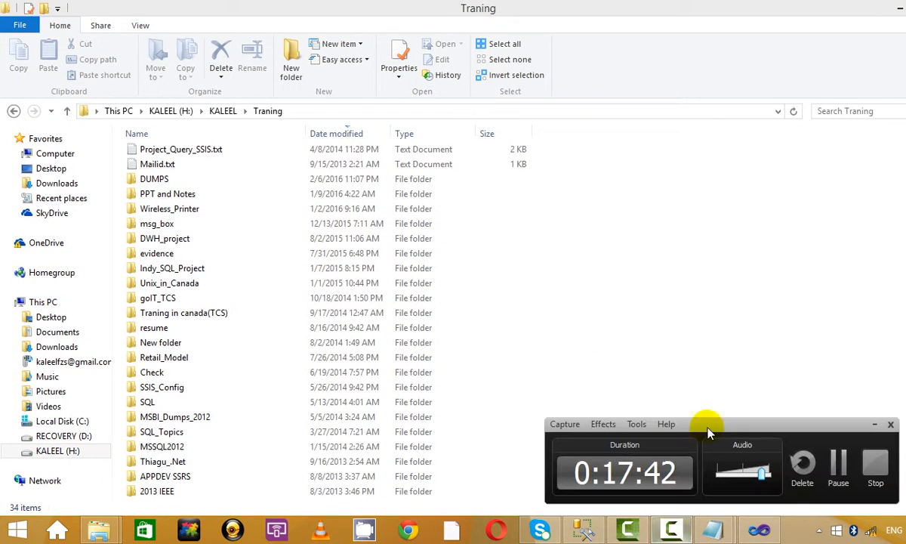
click(890, 424)
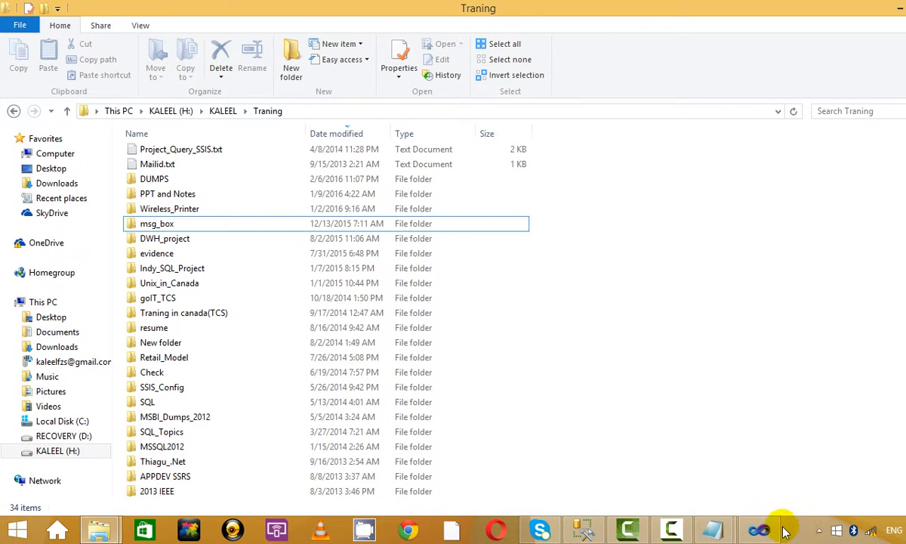
click(759, 529)
right_click(681, 142)
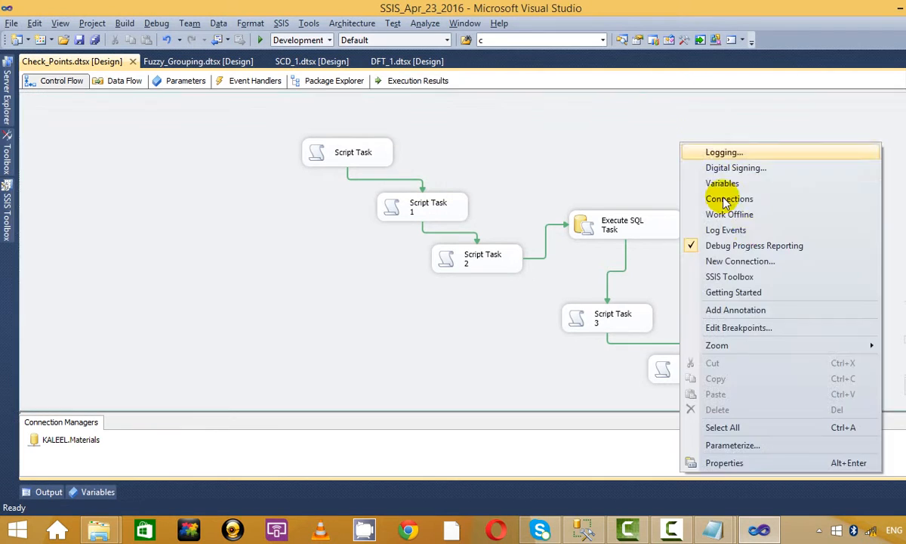
click(859, 133)
click(905, 113)
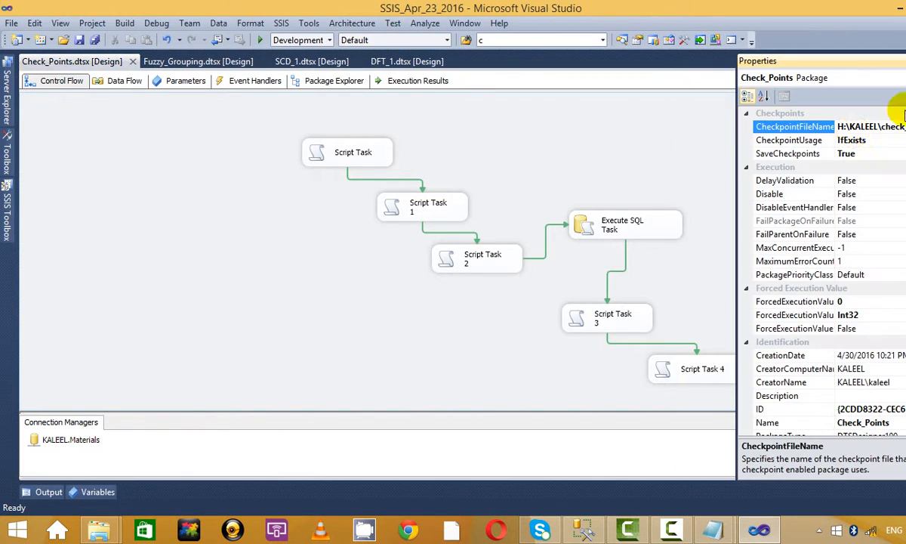
click(821, 122)
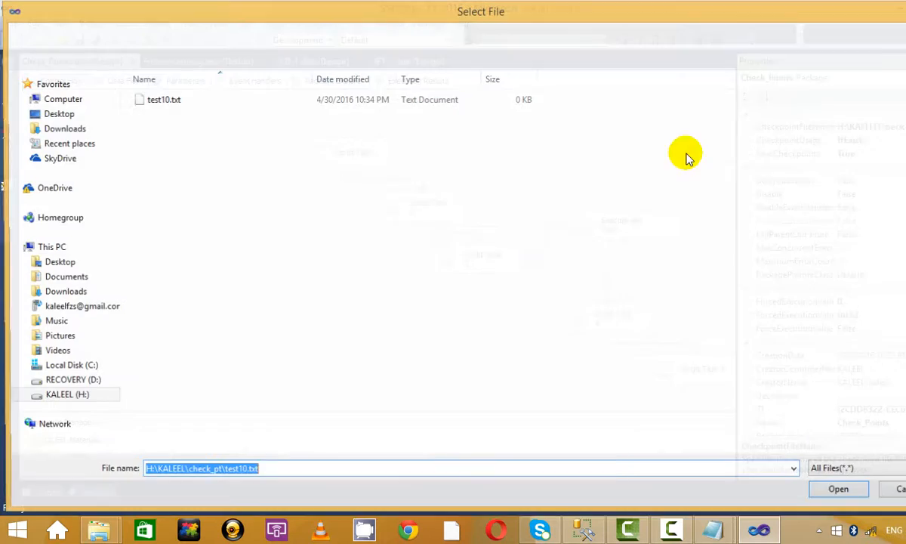
click(174, 106)
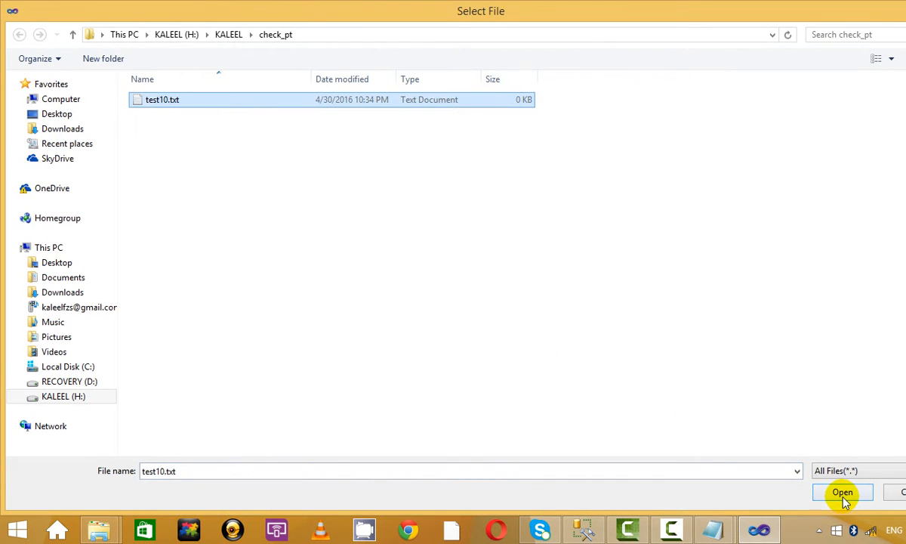
click(843, 492)
click(260, 40)
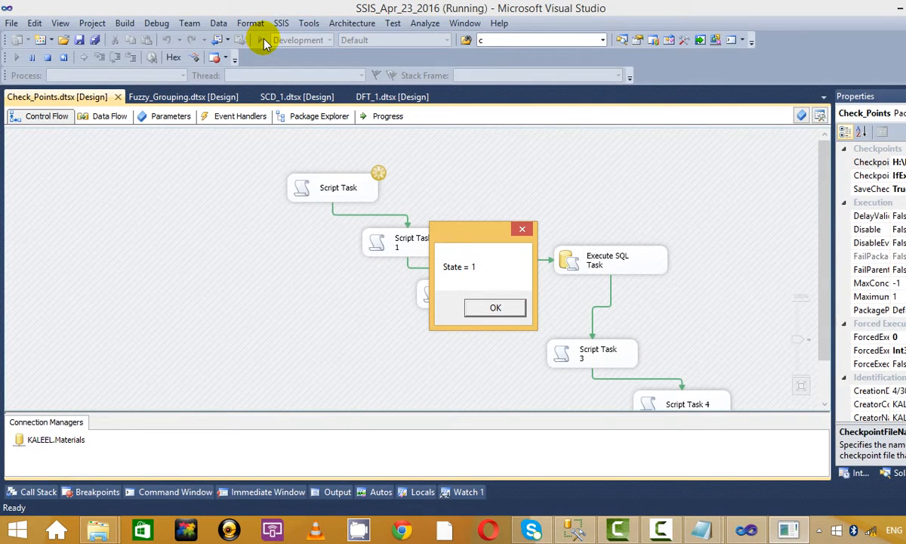
Step: Dismiss the State = 1, 2 and 3 messages, stop the failed run, and minimise Visual Studio
click(502, 308)
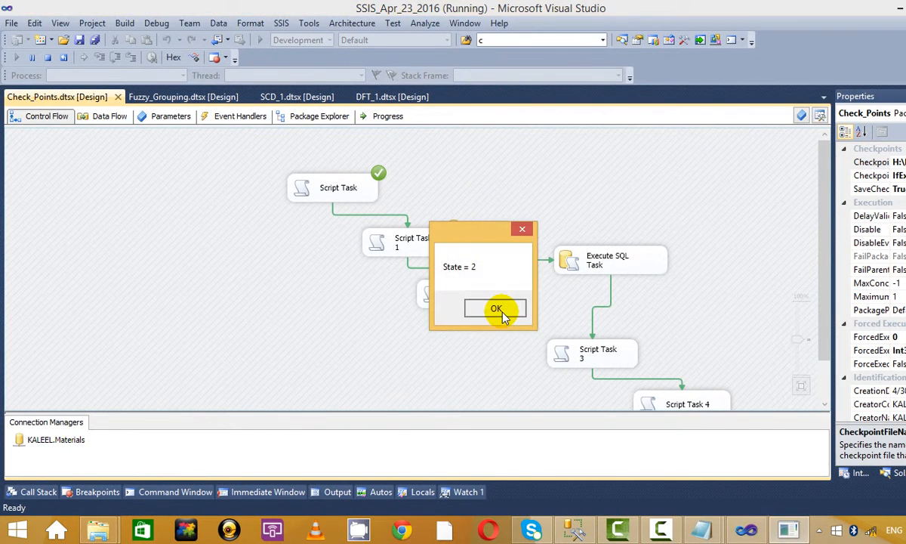
click(501, 310)
click(551, 308)
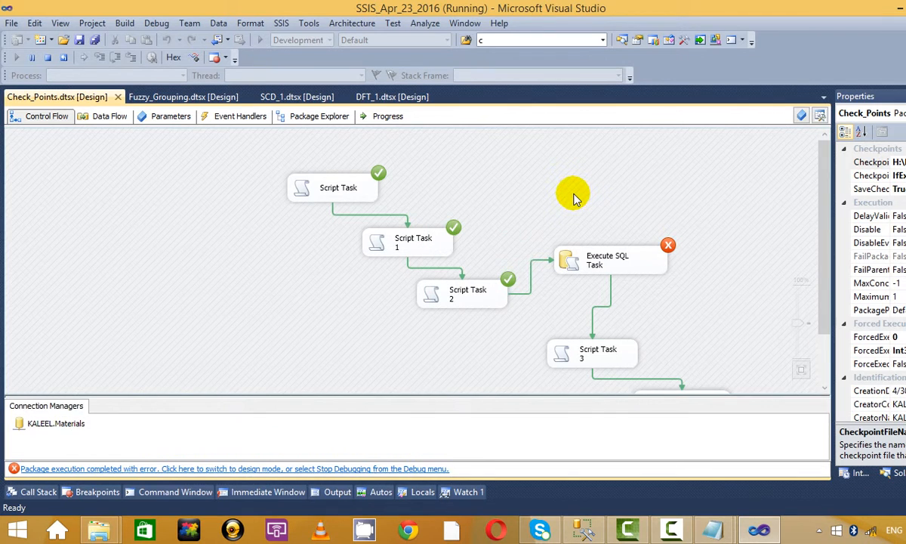
click(46, 59)
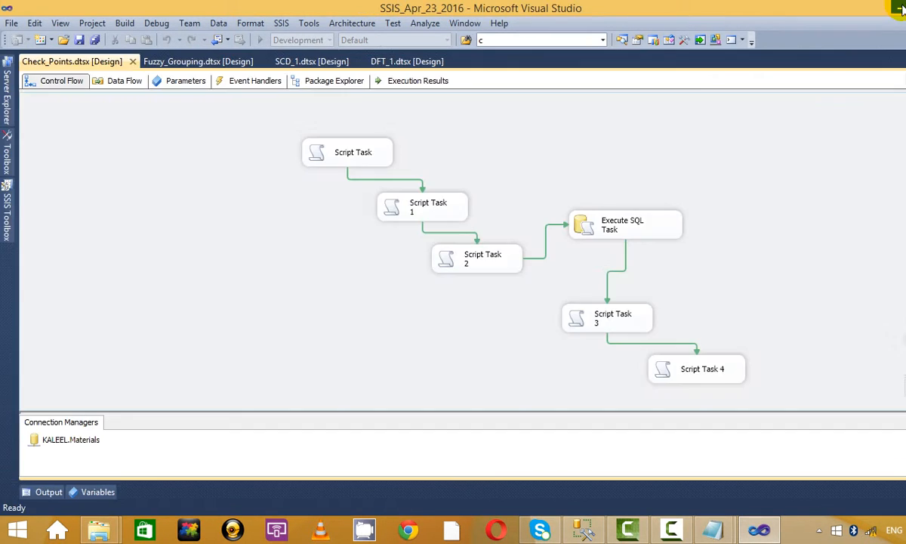
click(899, 9)
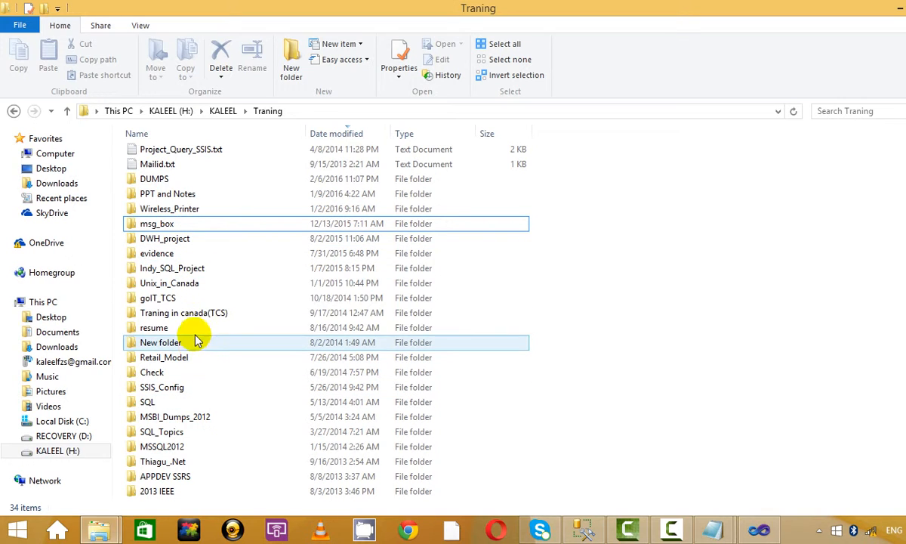
Step: Go from KALEEL into check_pt to check it is empty, close it, and return to Visual Studio
click(228, 373)
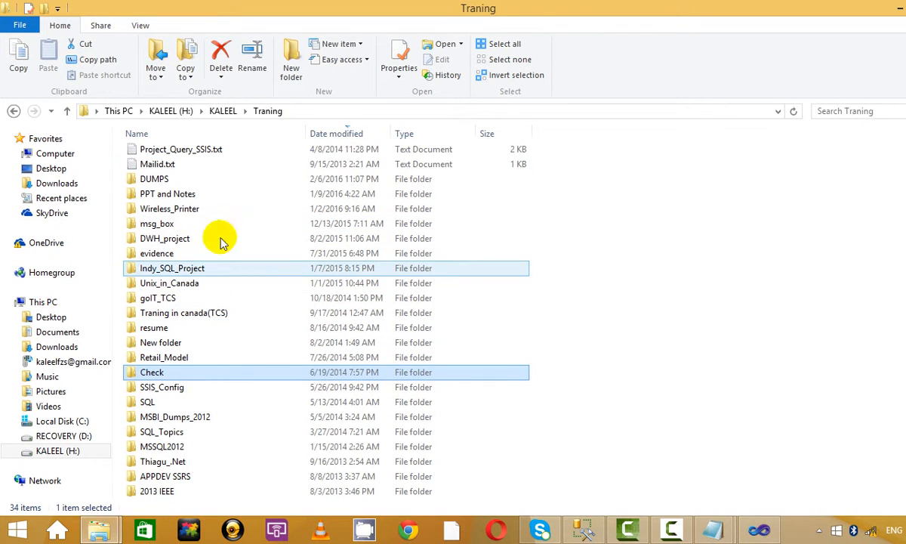
click(221, 111)
click(283, 253)
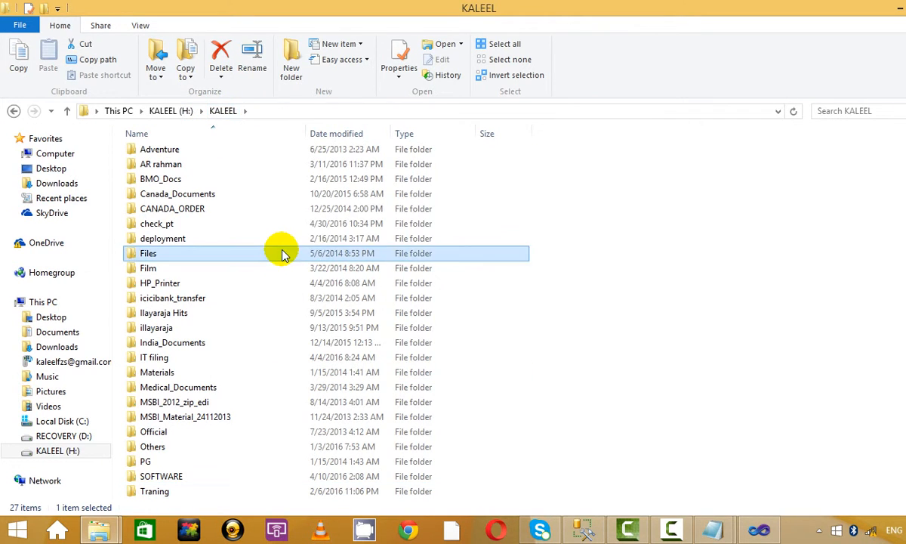
double_click(273, 225)
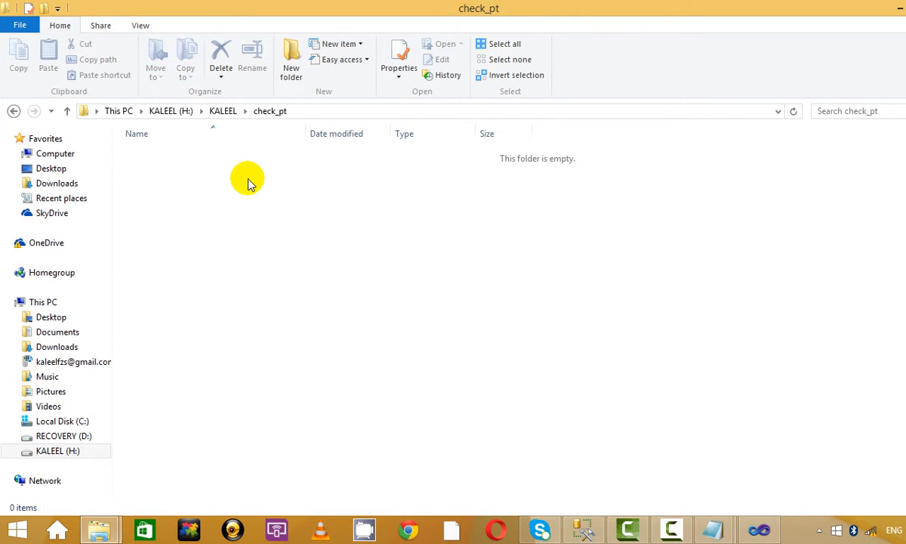
click(899, 6)
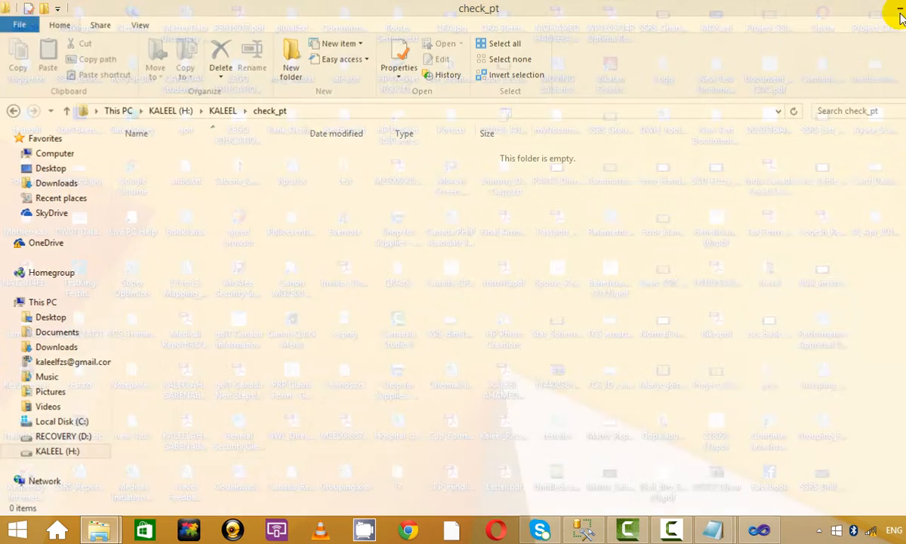
click(772, 533)
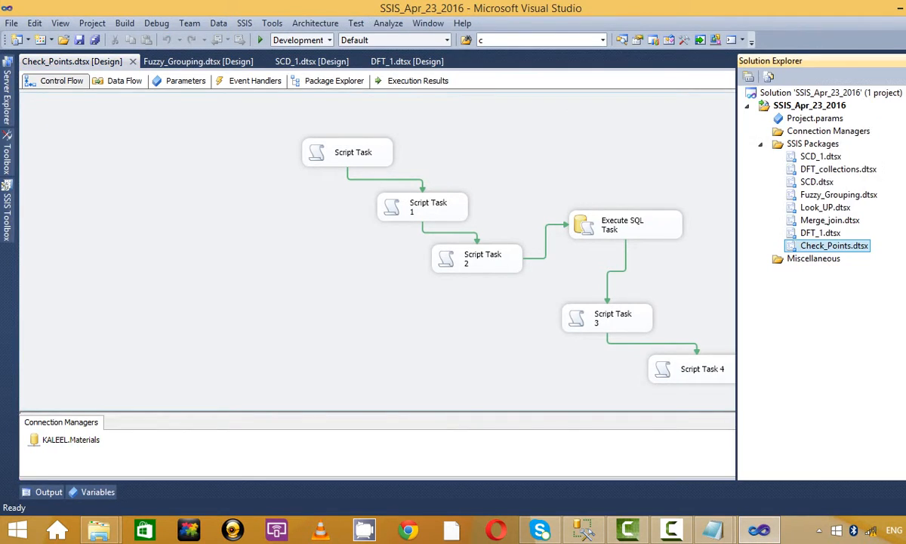
right_click(613, 148)
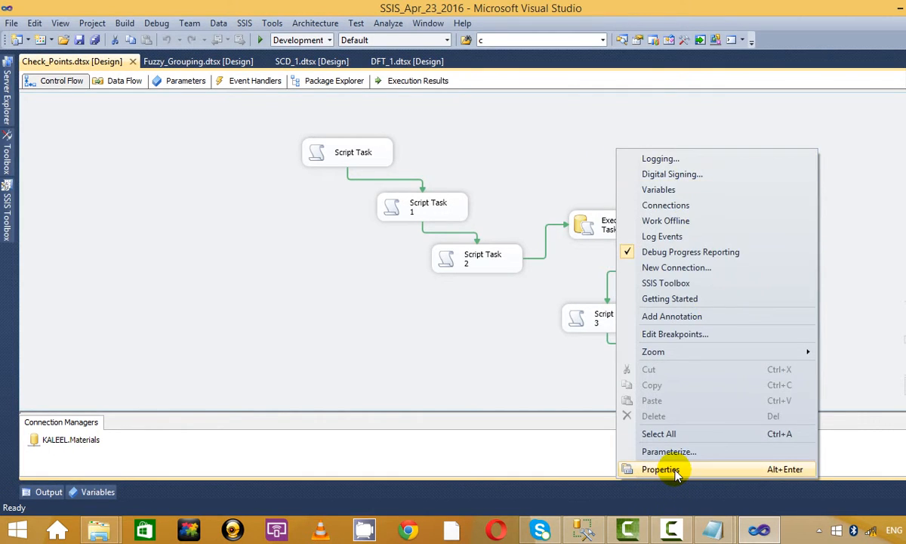
click(668, 469)
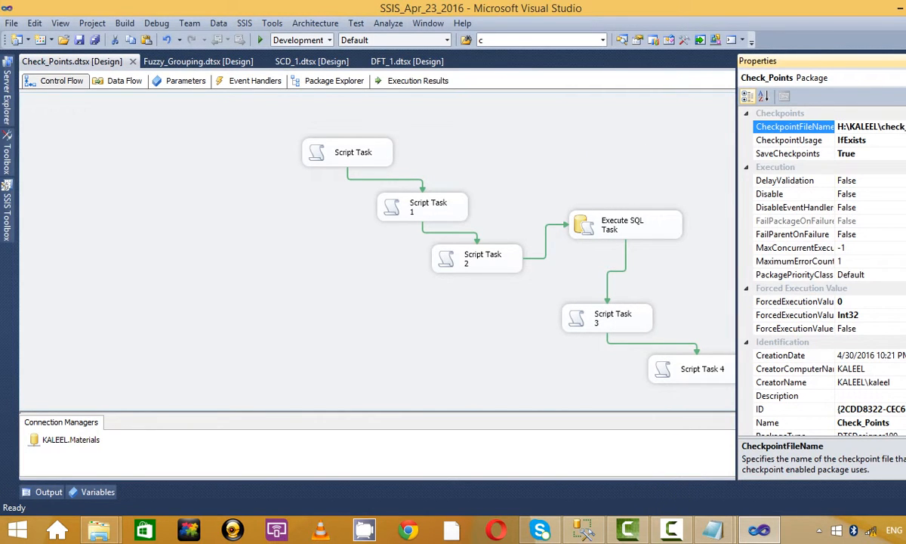
click(904, 127)
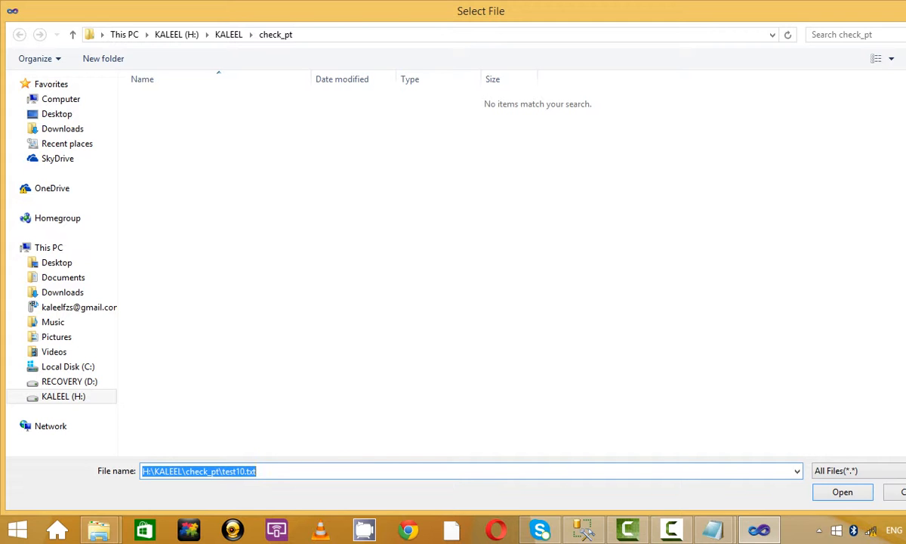
key(Return)
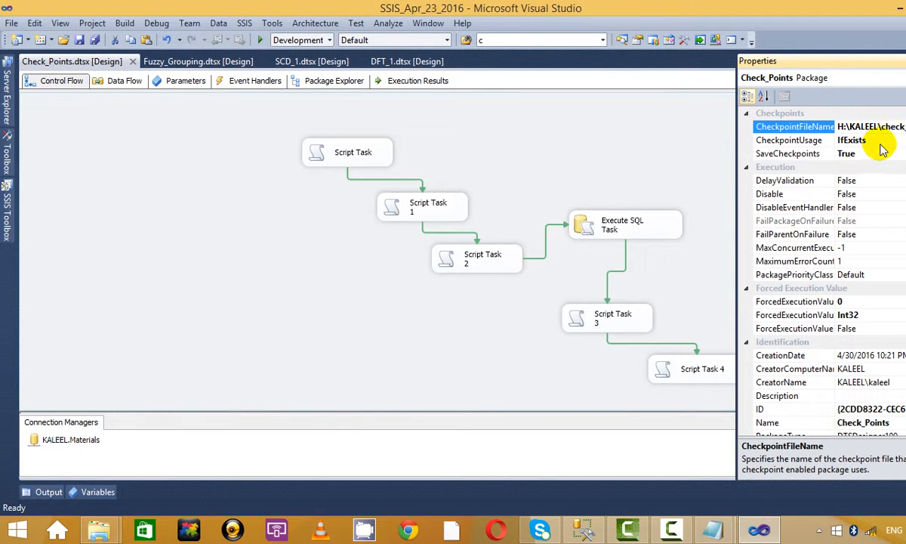
click(891, 155)
click(904, 154)
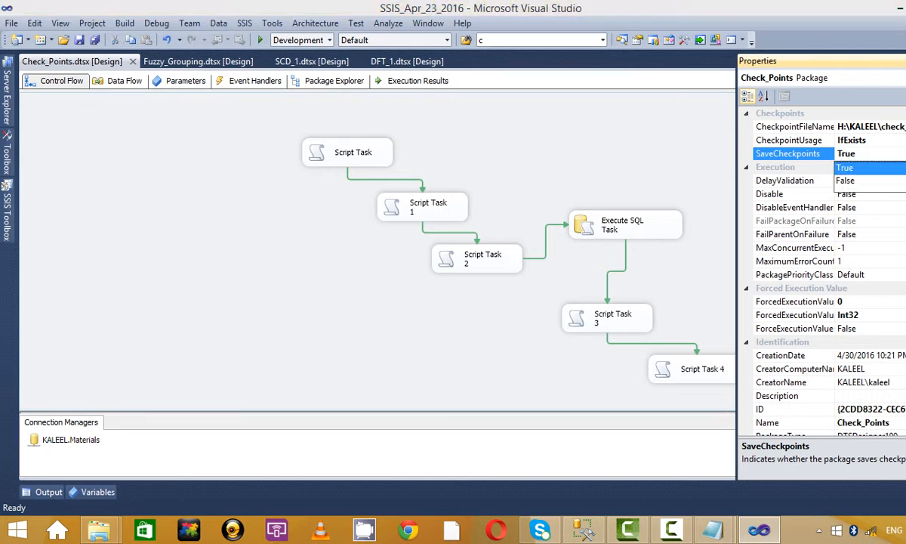
click(880, 171)
click(662, 222)
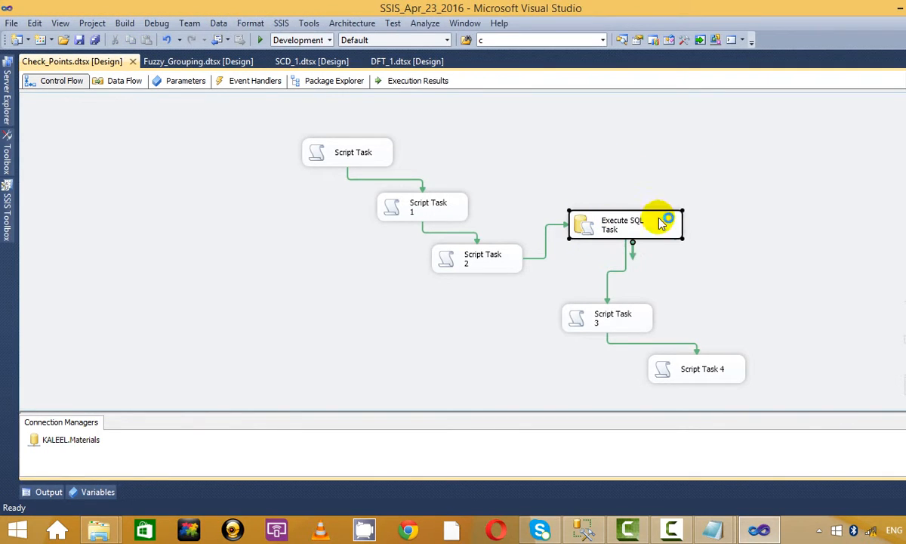
Step: Open the Execute SQL Task properties and set FailParentOnFailure to True
click(700, 195)
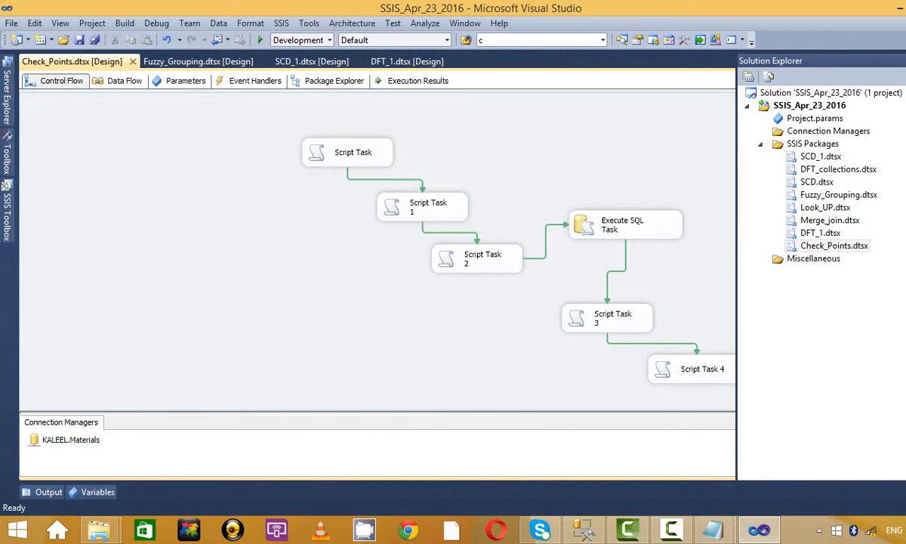
click(638, 223)
right_click(639, 223)
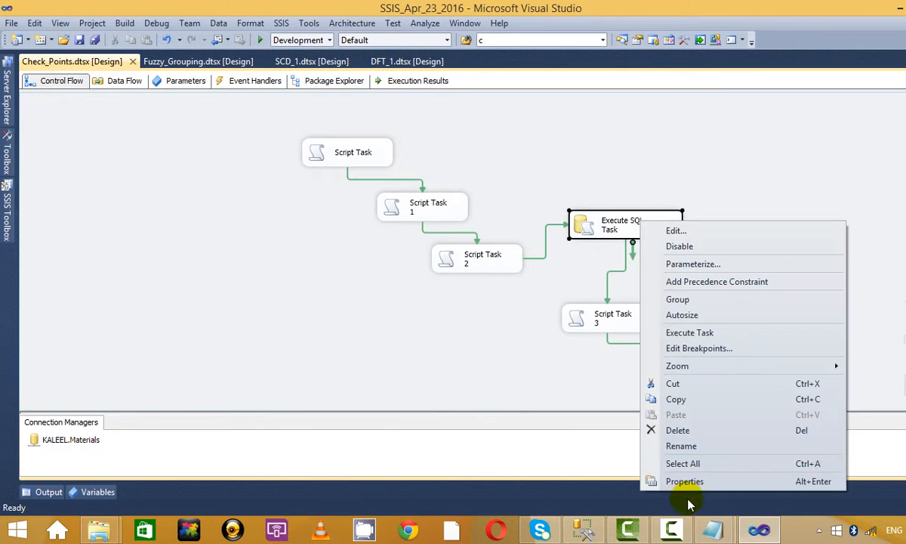
click(648, 477)
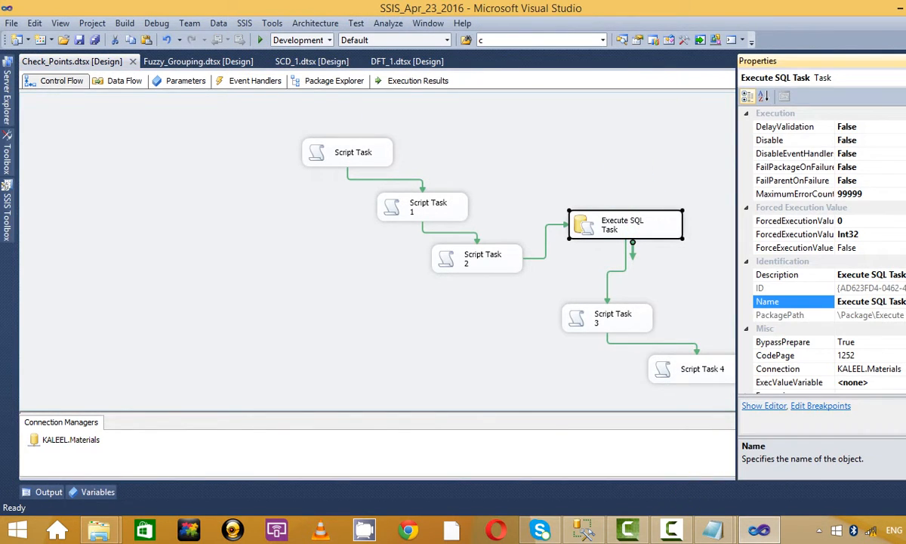
click(900, 169)
click(904, 181)
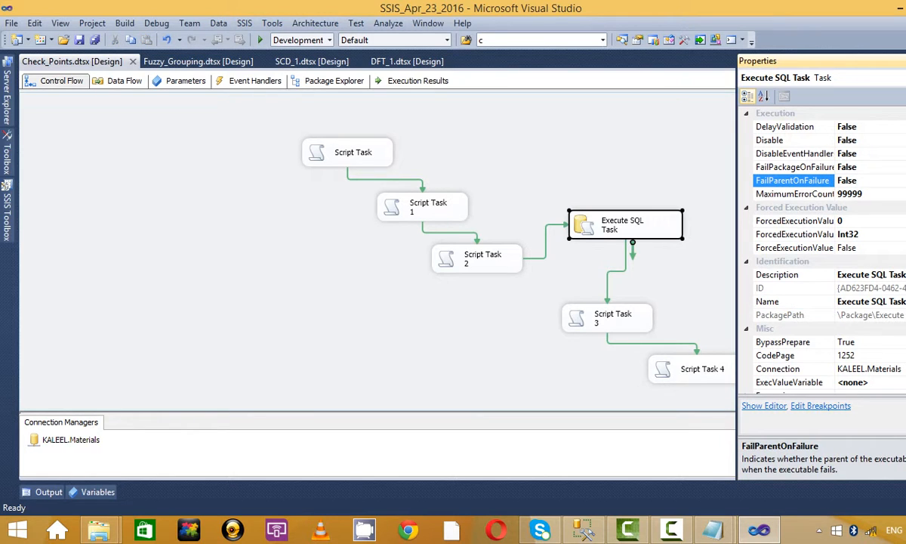
click(900, 180)
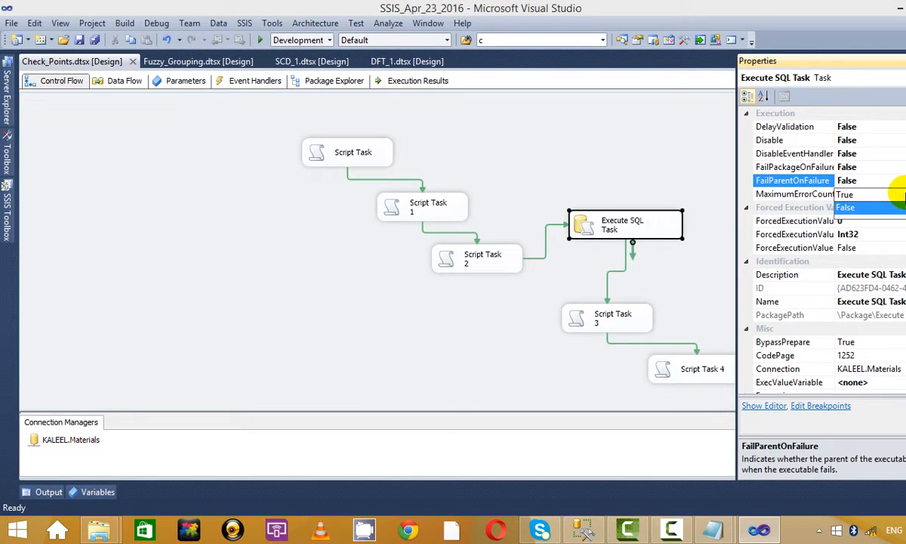
click(844, 194)
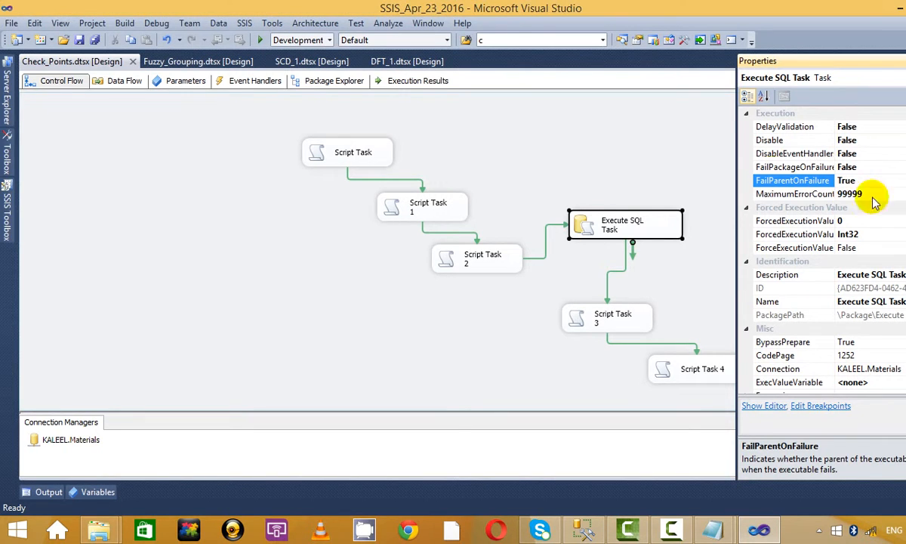
click(589, 135)
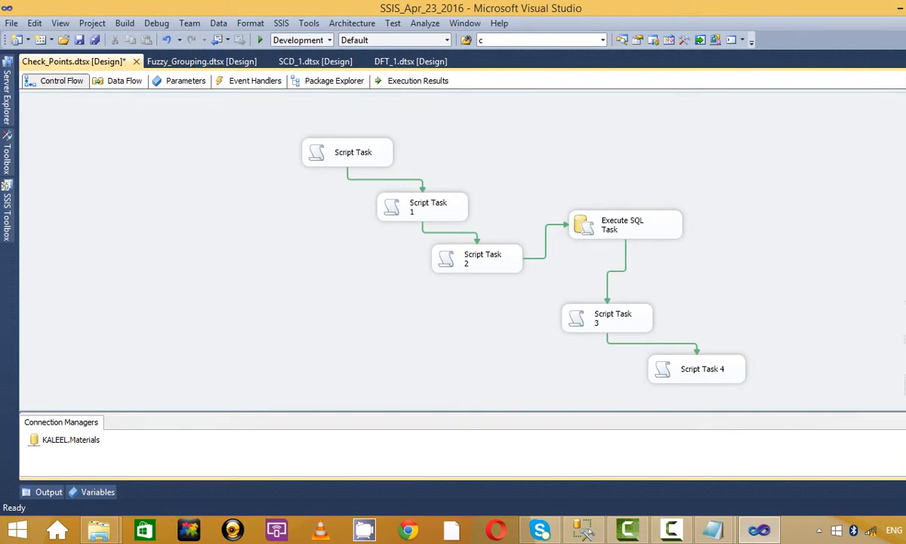
Step: View the whole Check_Points package's properties and return to the canvas
click(905, 106)
click(684, 161)
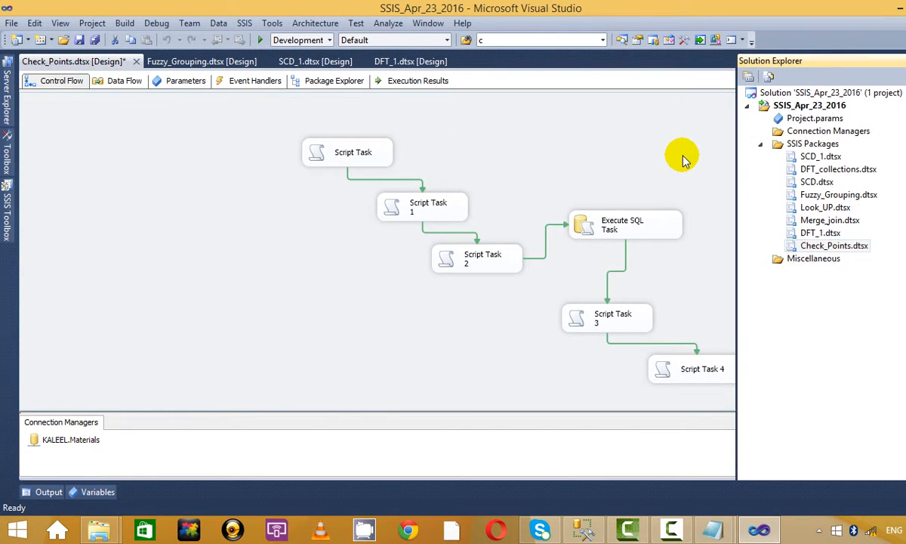
right_click(683, 161)
click(753, 474)
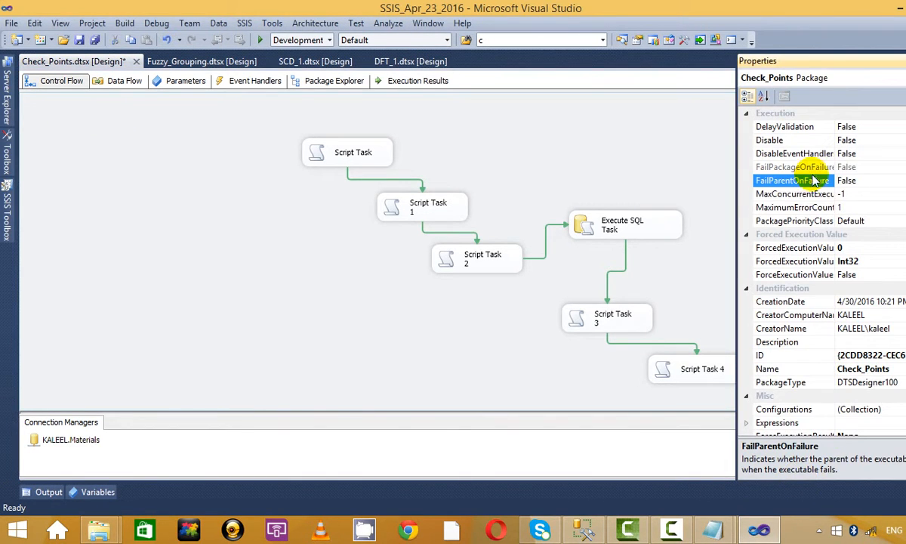
click(642, 192)
right_click(674, 171)
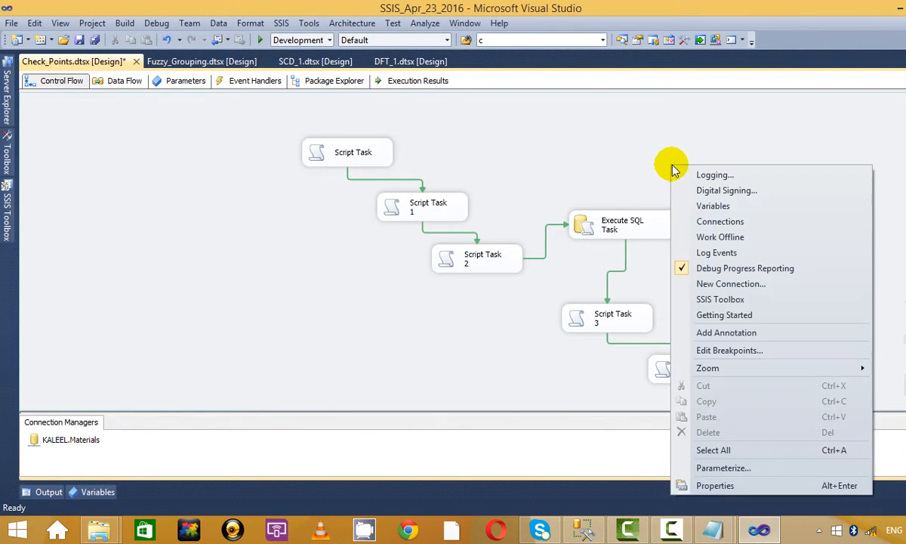
Step: Set Execute SQL Task's FailPackageOnFailure to True and FailParentOnFailure to False, then run the package
click(638, 228)
right_click(575, 229)
click(712, 486)
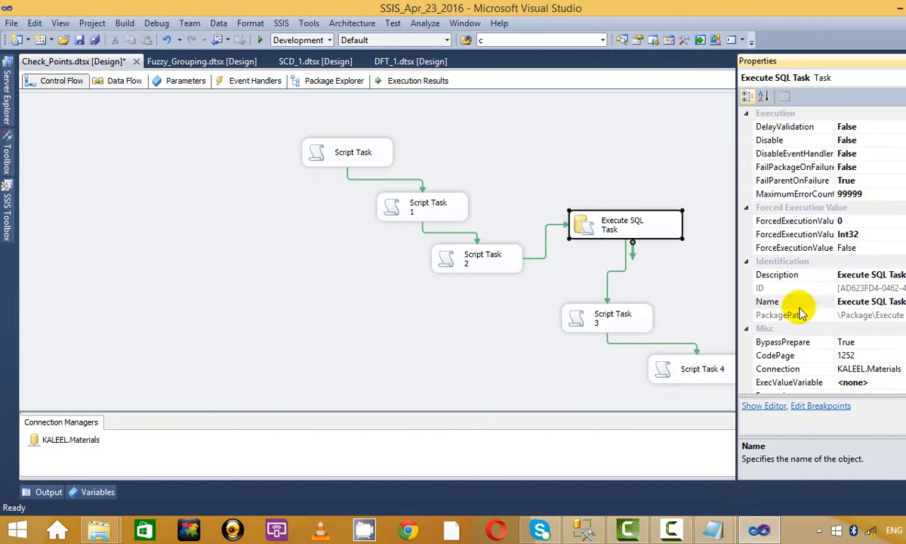
click(803, 302)
click(885, 164)
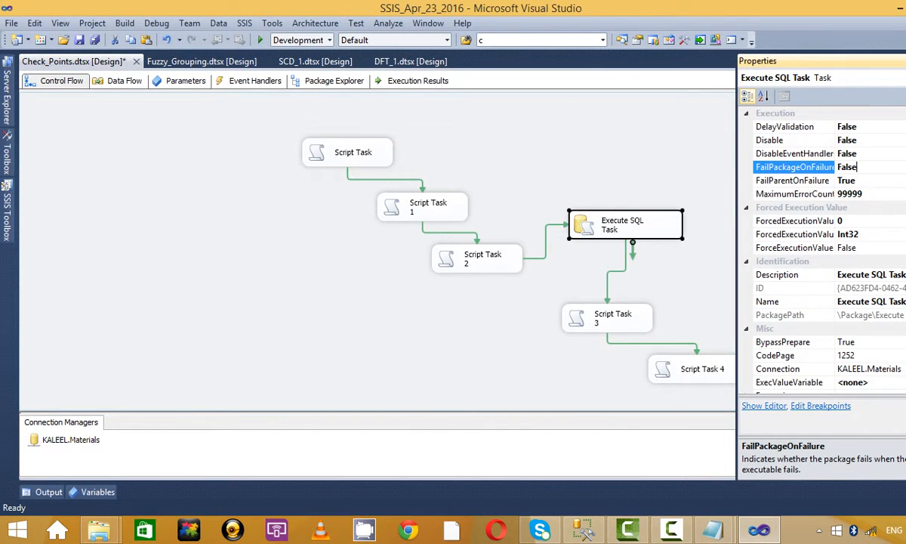
click(905, 167)
click(901, 182)
click(904, 180)
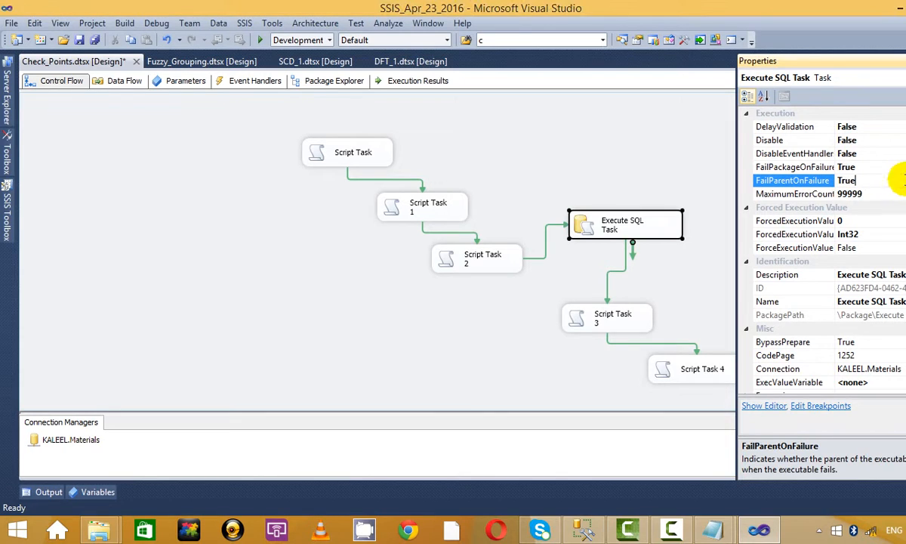
click(903, 181)
click(888, 210)
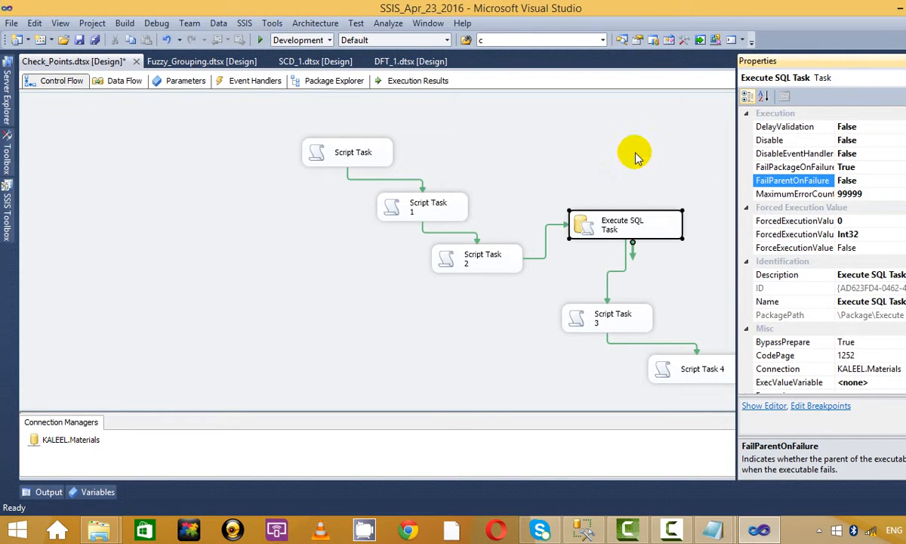
click(605, 151)
click(260, 40)
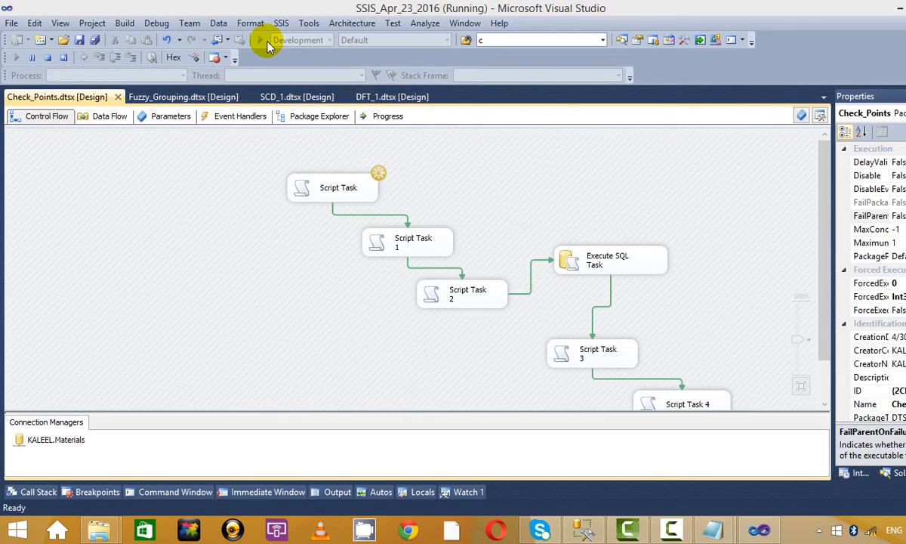
Step: Dismiss the State = 1, 2 and 3 messages, then stop debugging after Execute SQL Task fails
click(521, 309)
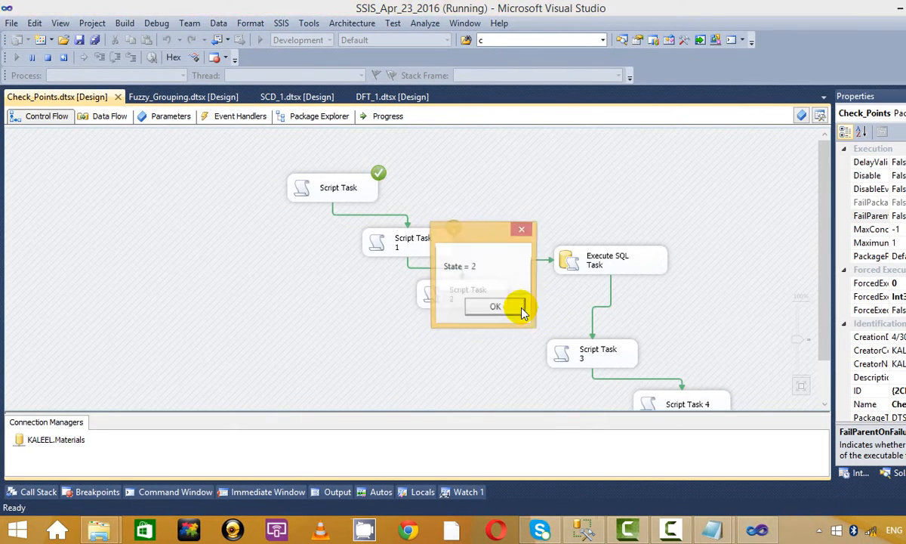
click(521, 310)
click(521, 310)
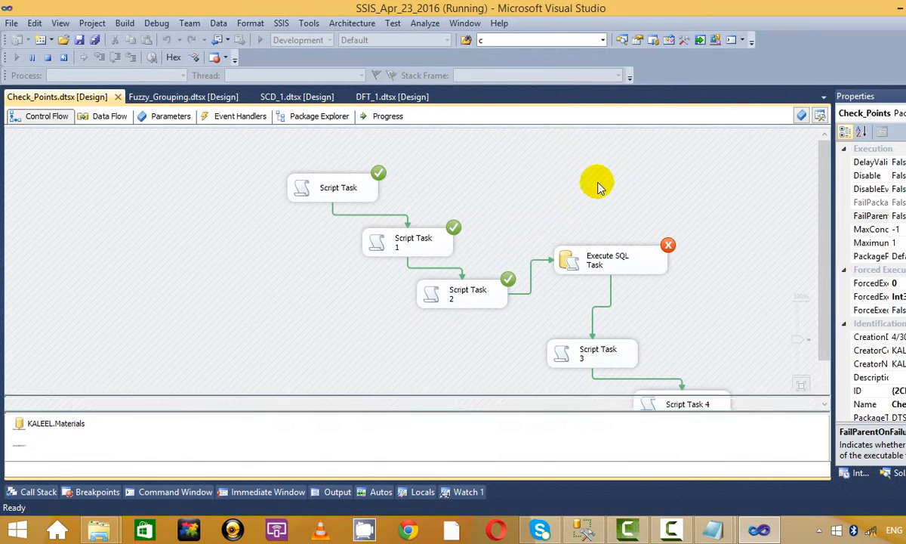
click(48, 57)
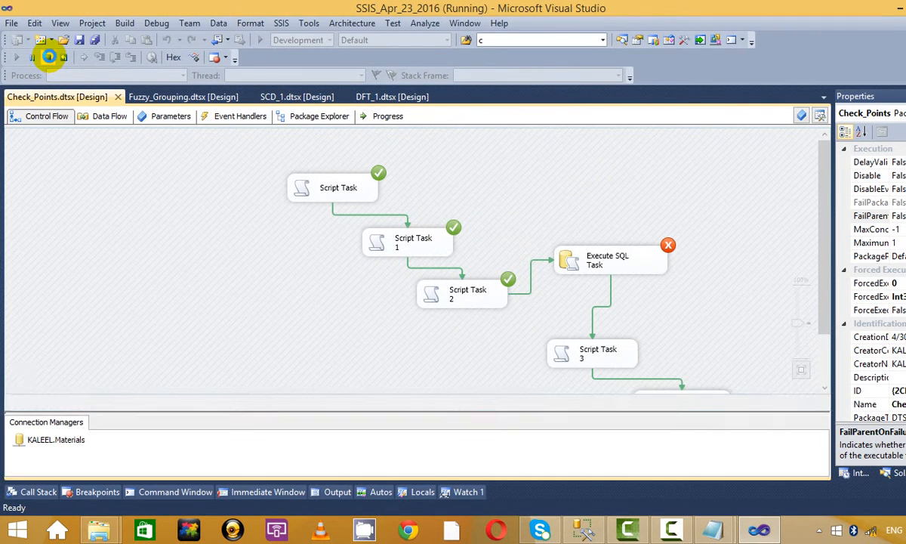
Step: View test10.txt's checkpoint XML in maximised Notepad, close it, and switch back to Visual Studio
key(alt+Tab)
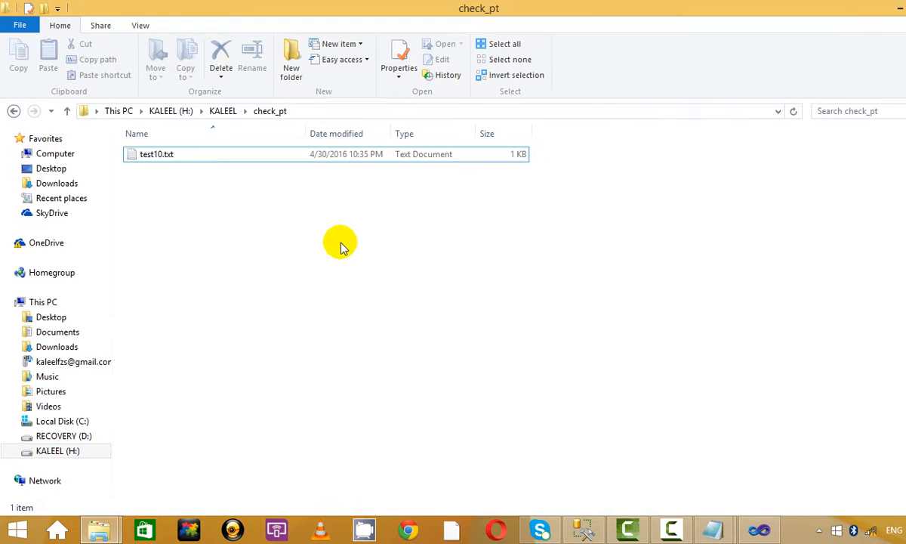
double_click(207, 153)
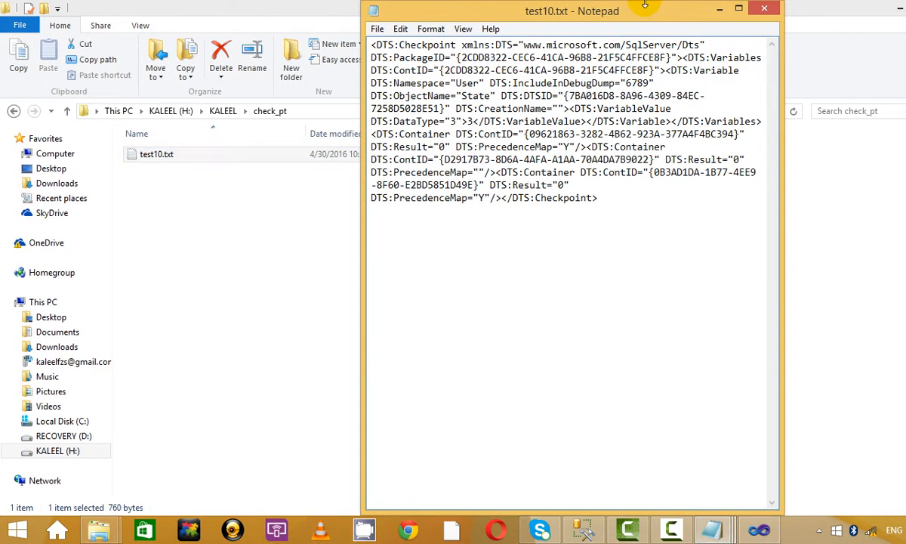
click(739, 10)
key(ctrl+a)
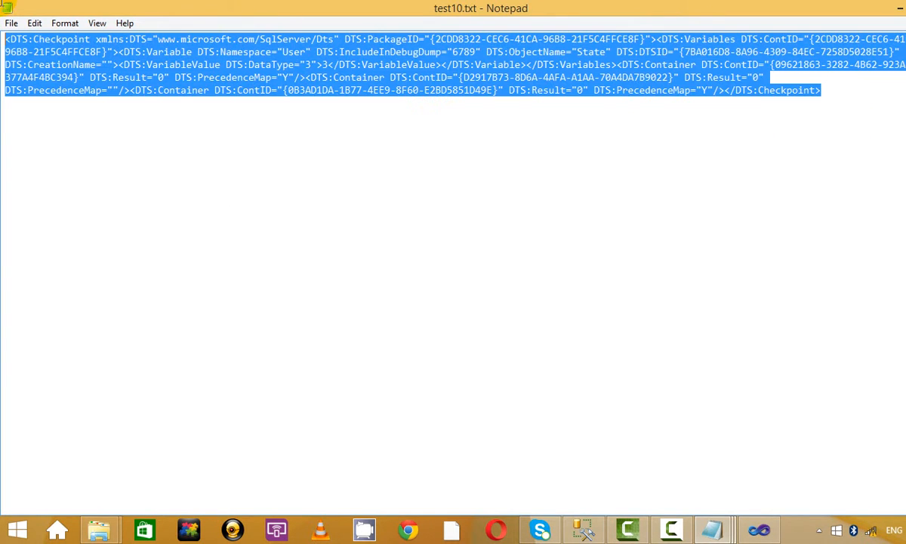
click(420, 138)
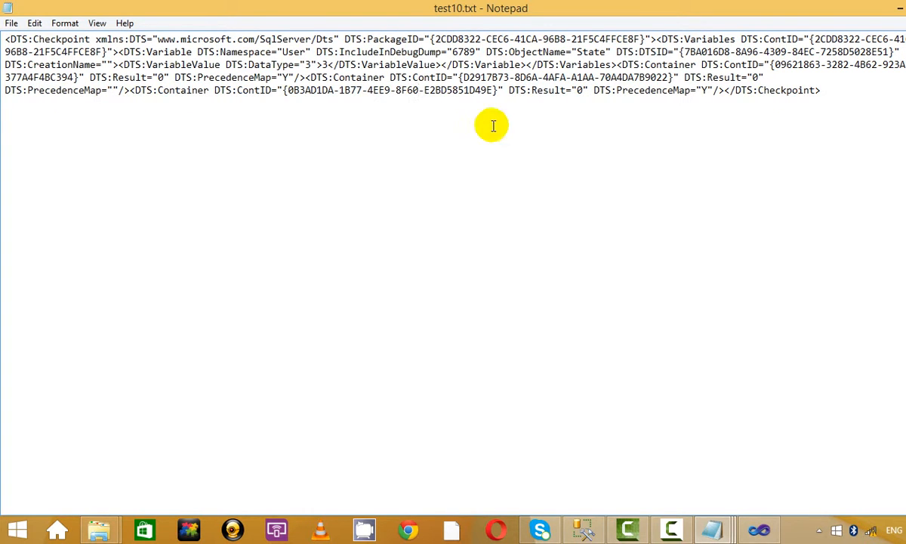
click(905, 8)
click(633, 255)
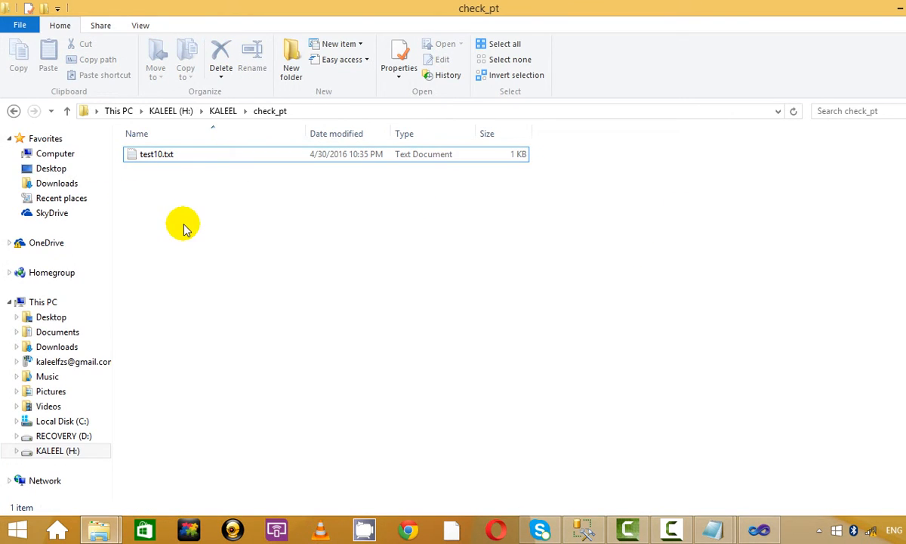
key(alt+Tab)
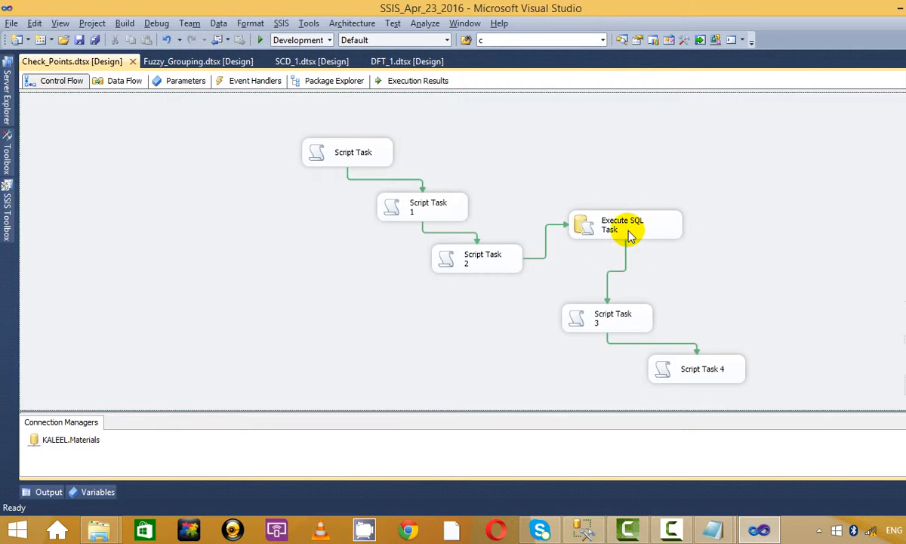
Step: Show the Check_Points package's properties with F4
right_click(627, 231)
click(752, 181)
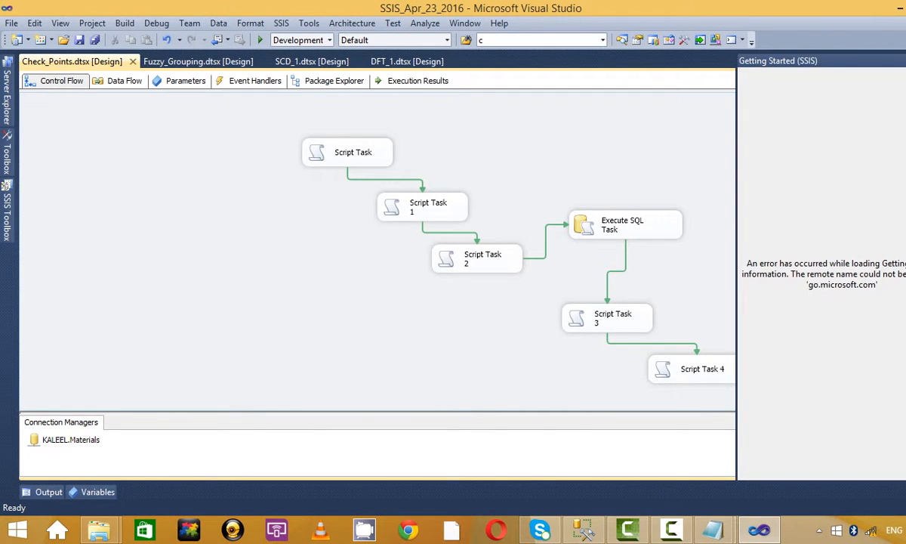
key(F4)
scroll(823, 272, up, 3)
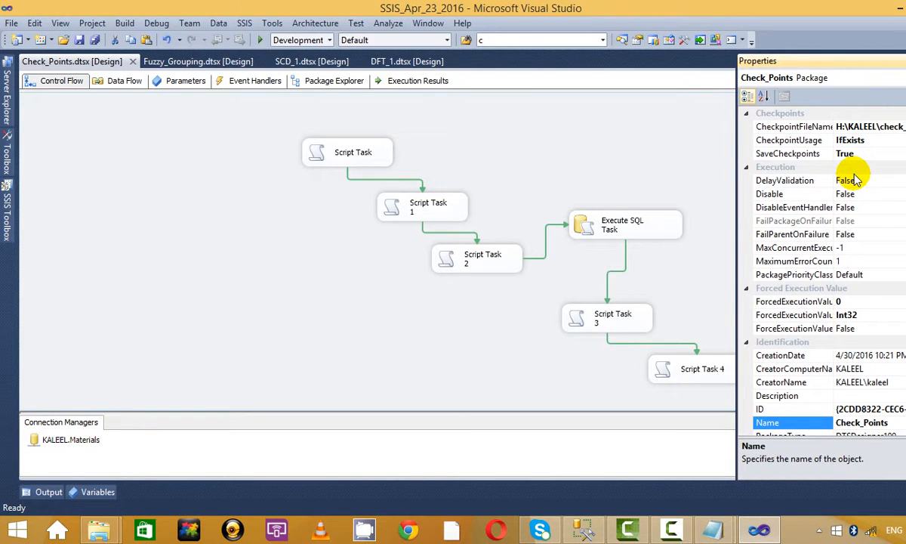
Step: Inspect the Execute SQL Task's FailPackageOnFailure (True) and MaximumErrorCount (99999) properties
click(641, 227)
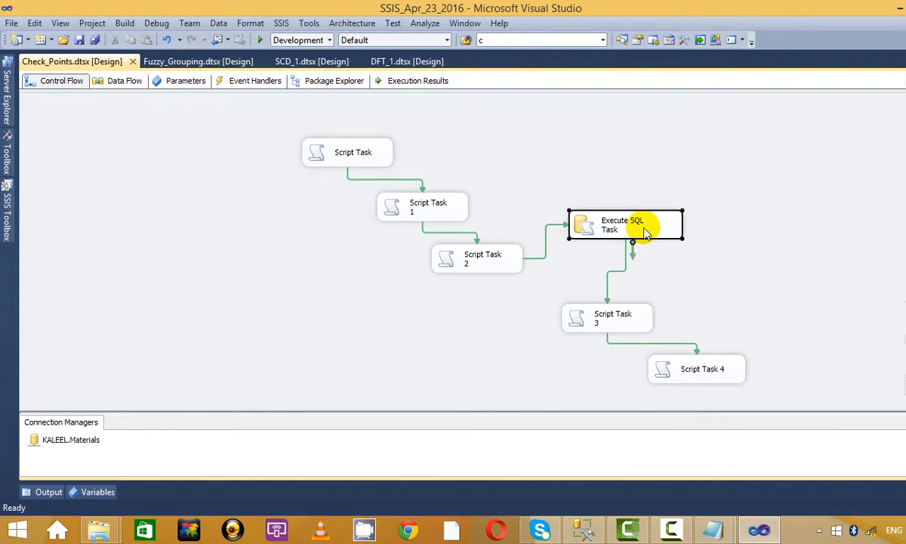
right_click(641, 227)
click(731, 157)
click(626, 236)
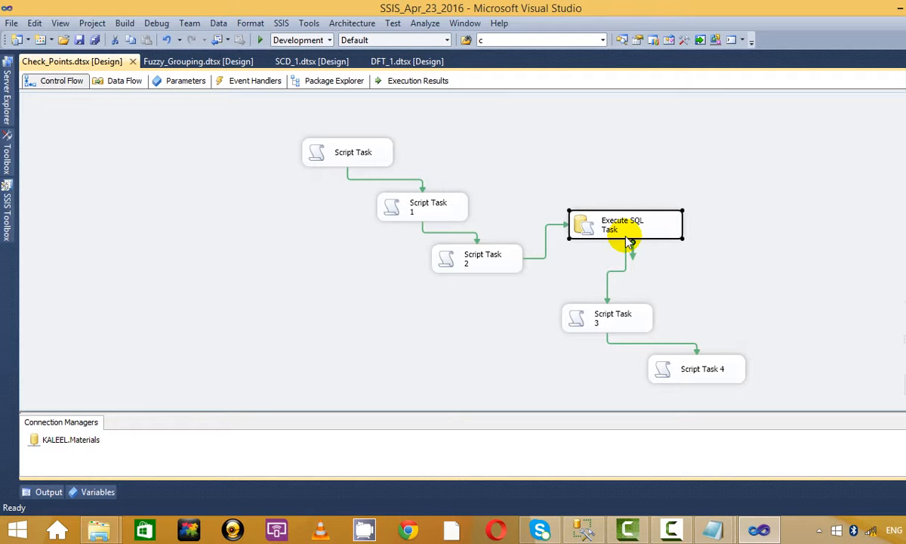
right_click(639, 227)
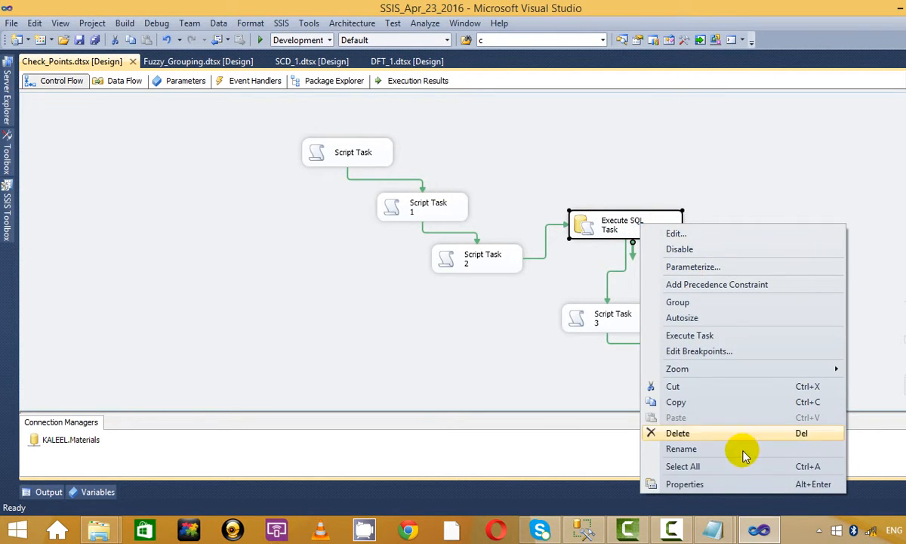
click(736, 487)
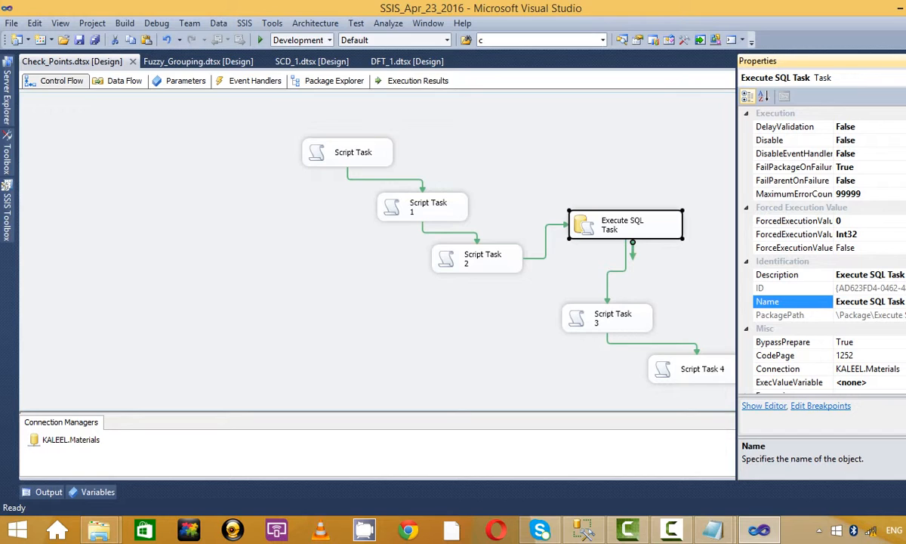
click(821, 168)
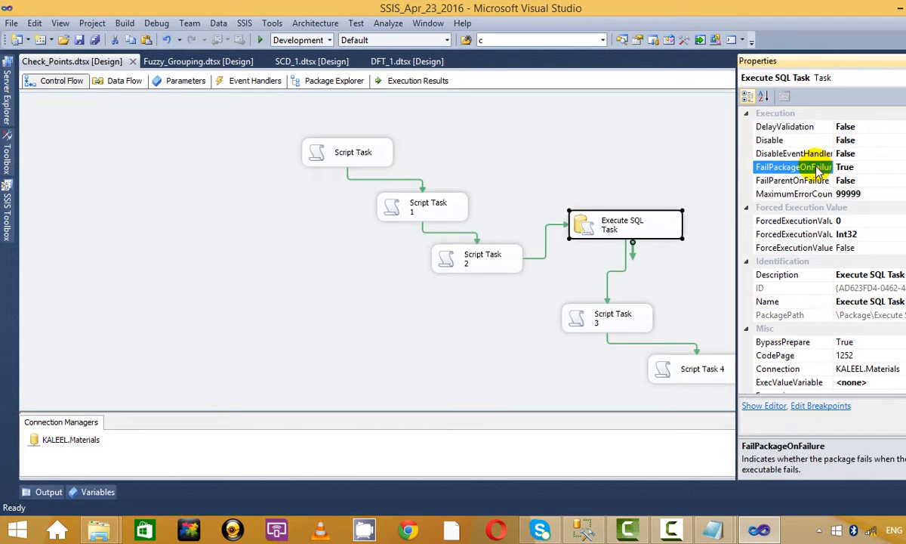
click(802, 193)
click(814, 155)
click(817, 168)
click(756, 194)
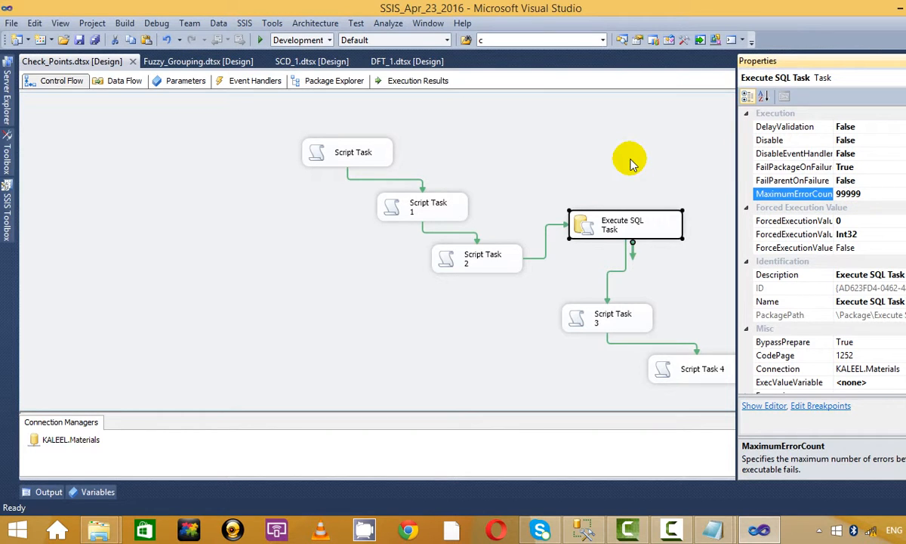
Step: Reselect the Execute SQL Task on the canvas and bring up its shortcut menu
click(582, 137)
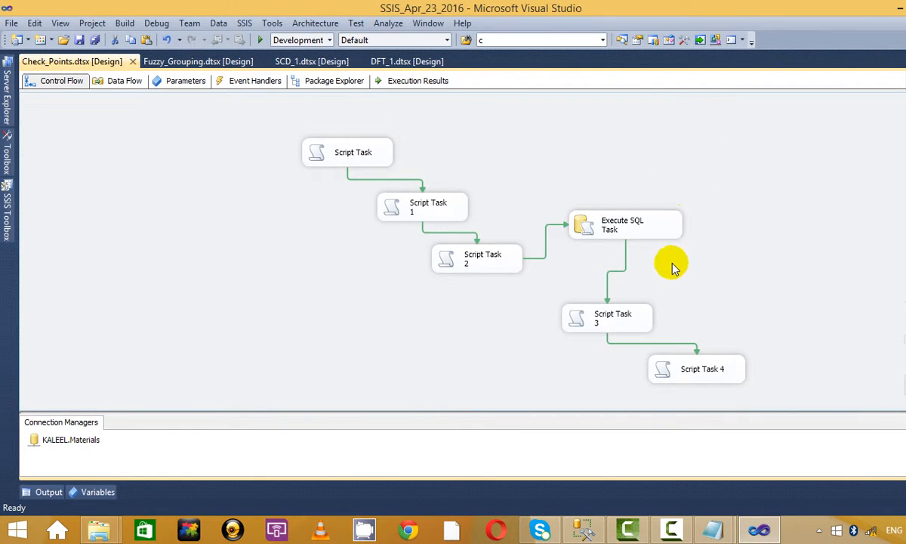
click(628, 328)
click(830, 258)
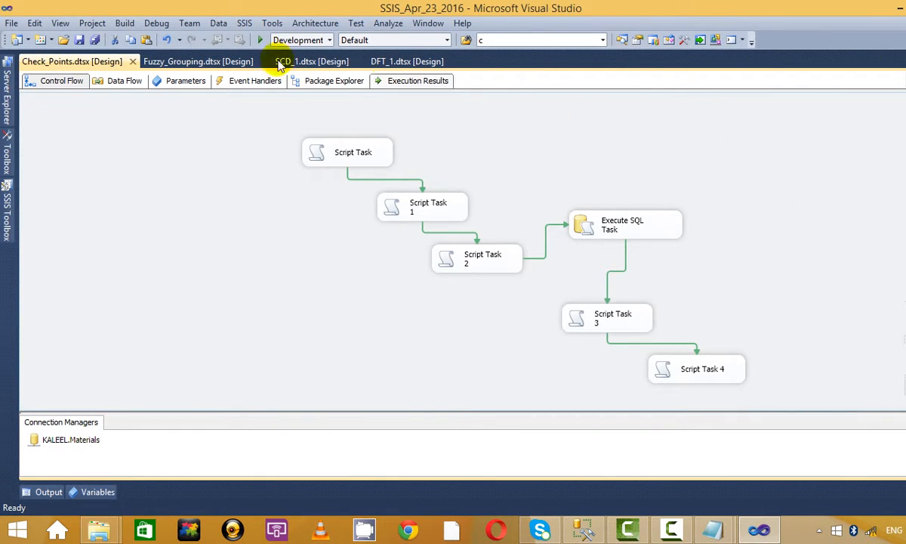
click(648, 219)
right_click(680, 224)
click(663, 238)
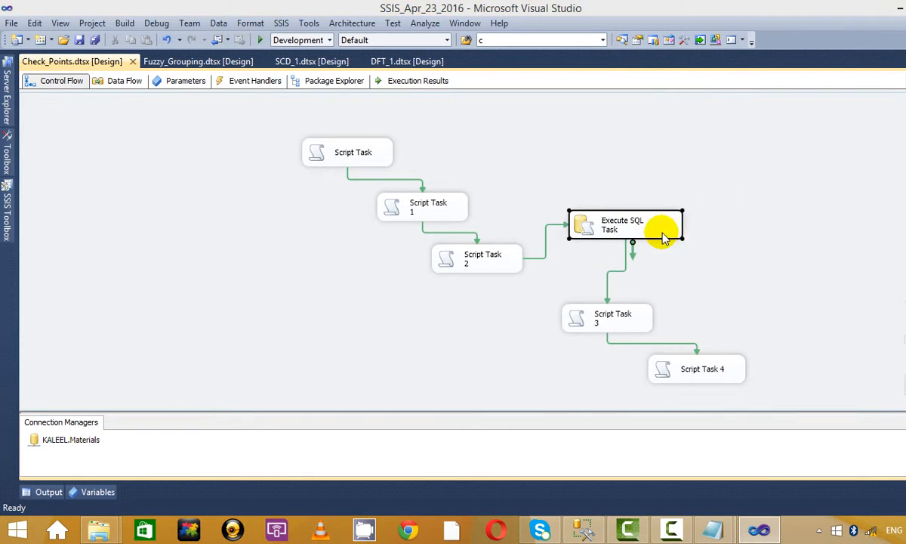
Step: Check the Execute SQL Task's SQLStatement in its editor and close it, leaving select 1/0
double_click(663, 238)
click(591, 301)
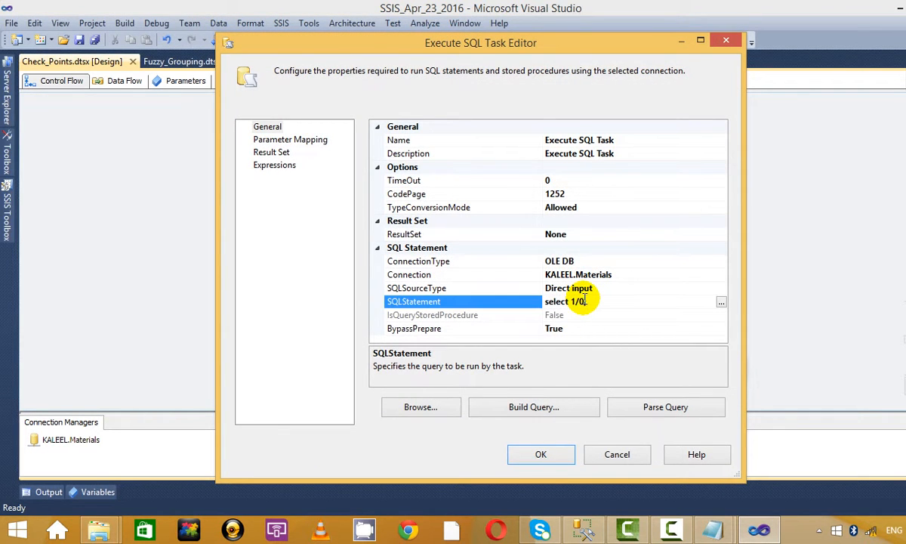
click(538, 454)
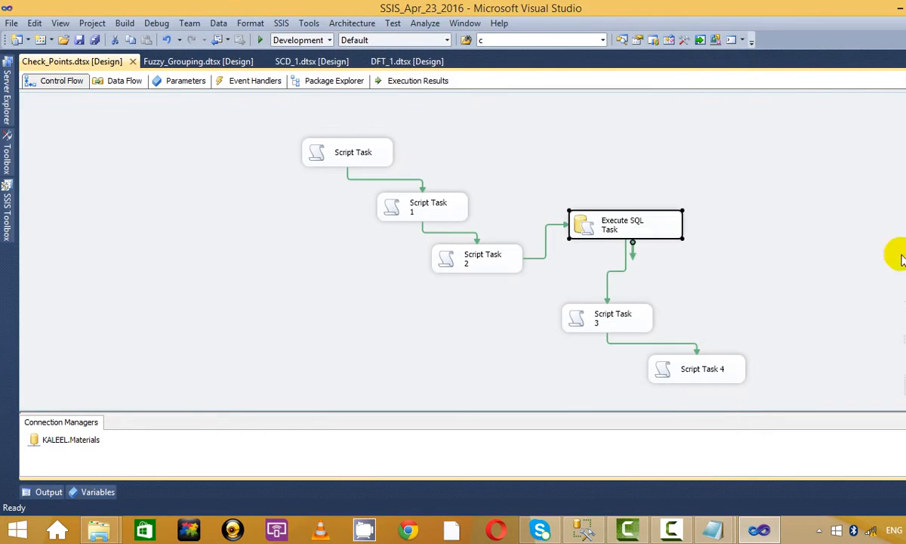
click(853, 211)
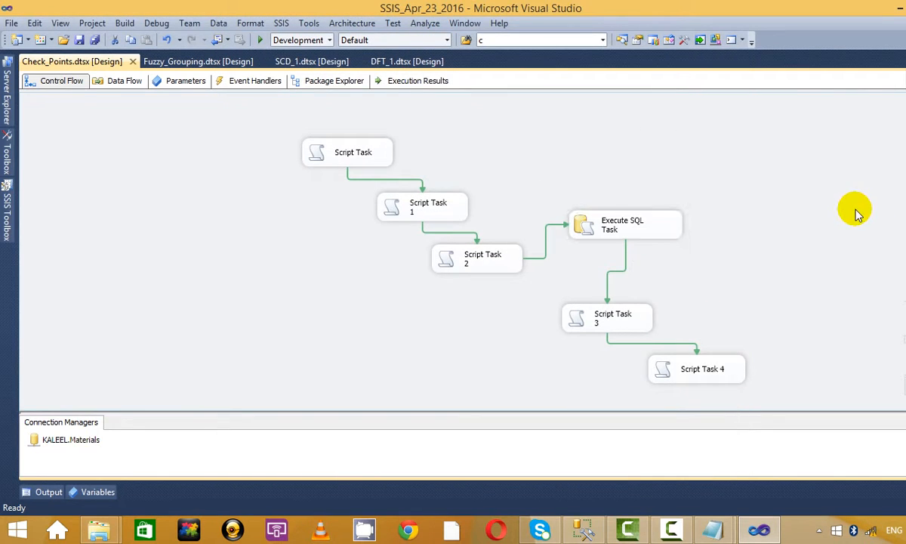
Step: Rerun the package from its checkpoint, acknowledging the State = 4 message, then stop debugging
click(259, 42)
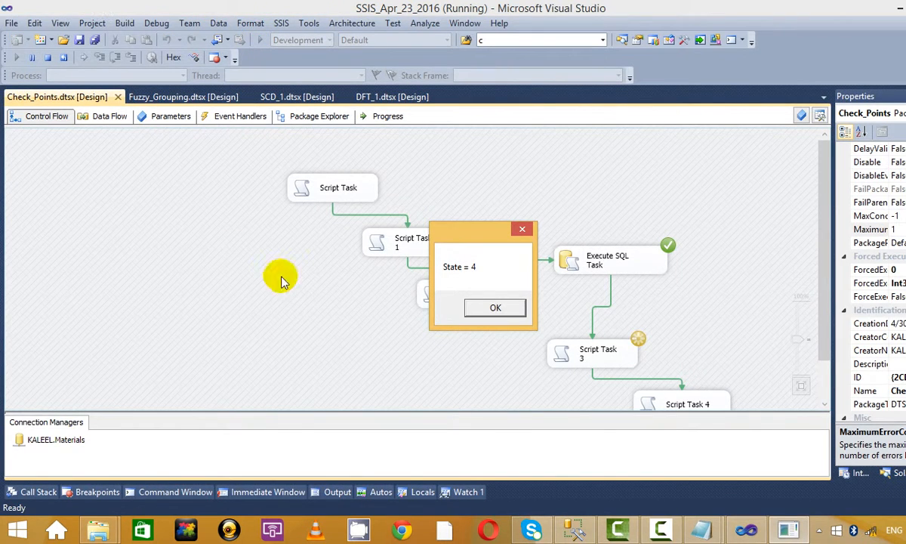
click(505, 307)
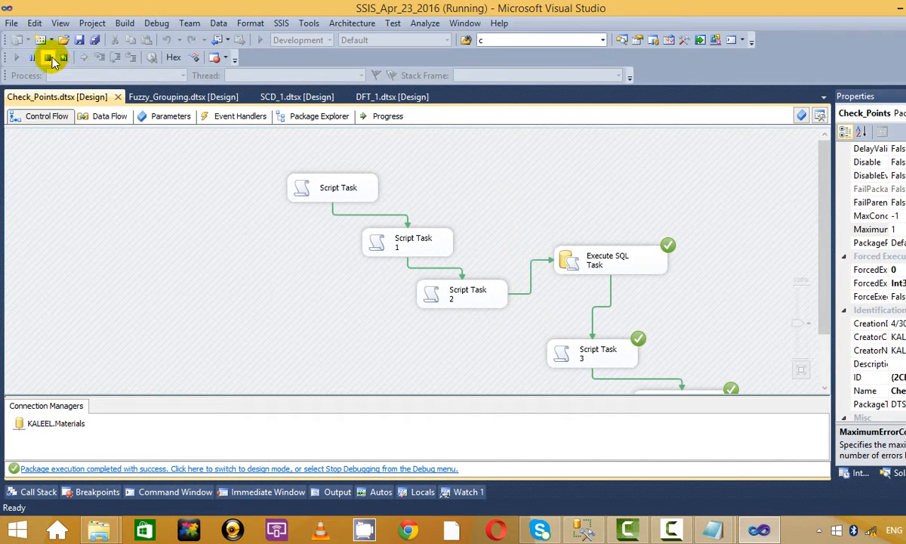
click(47, 60)
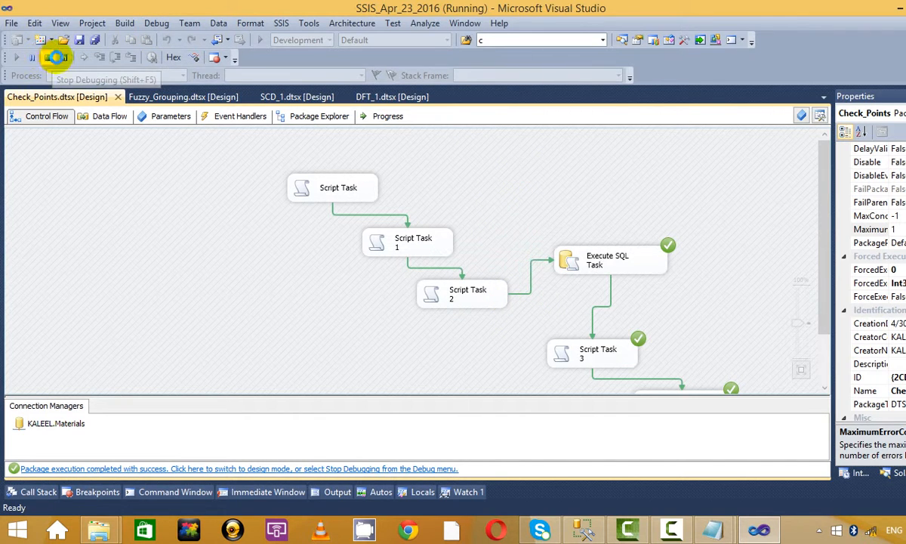
Step: Confirm the check_pt folder is empty, then reselect the Execute SQL Task
key(alt+Tab)
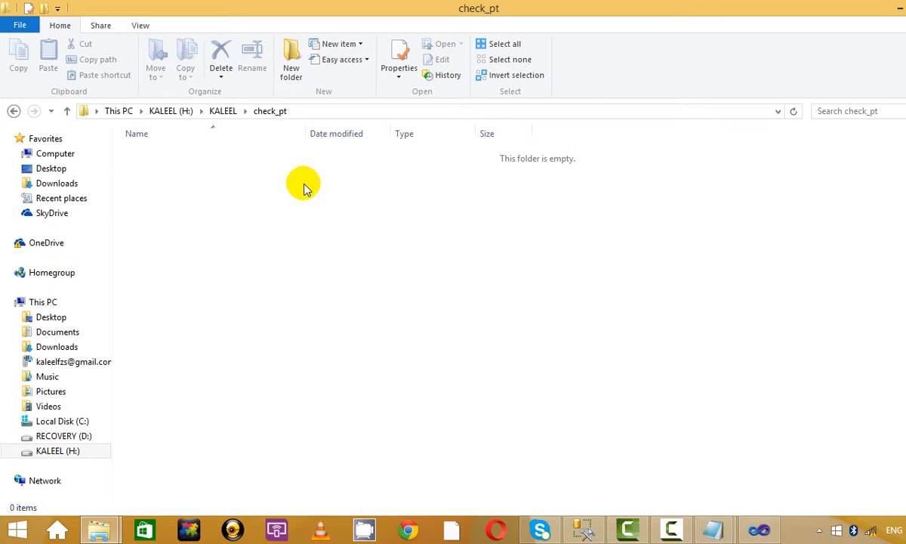
key(alt+Tab)
click(623, 219)
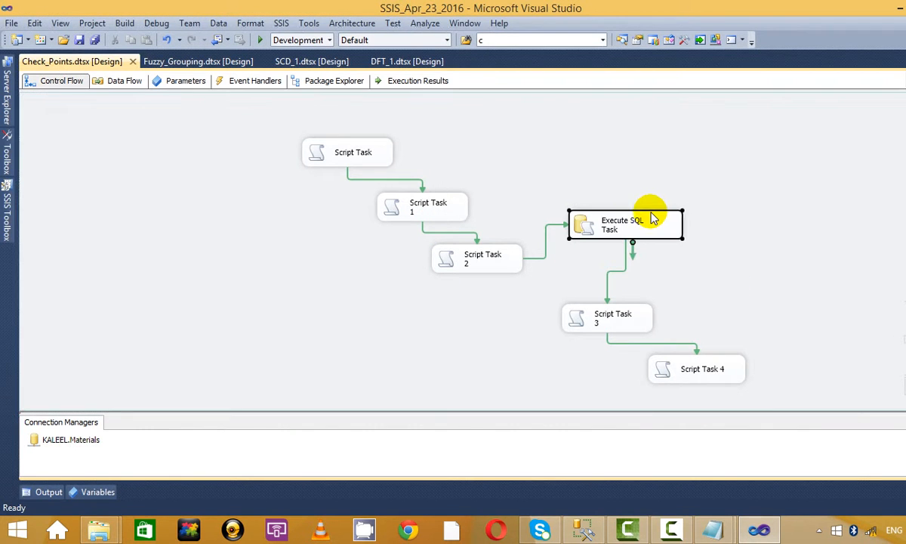
Step: Set the Execute SQL Task's SQLStatement to 'select 1/0;'
right_click(651, 219)
click(722, 225)
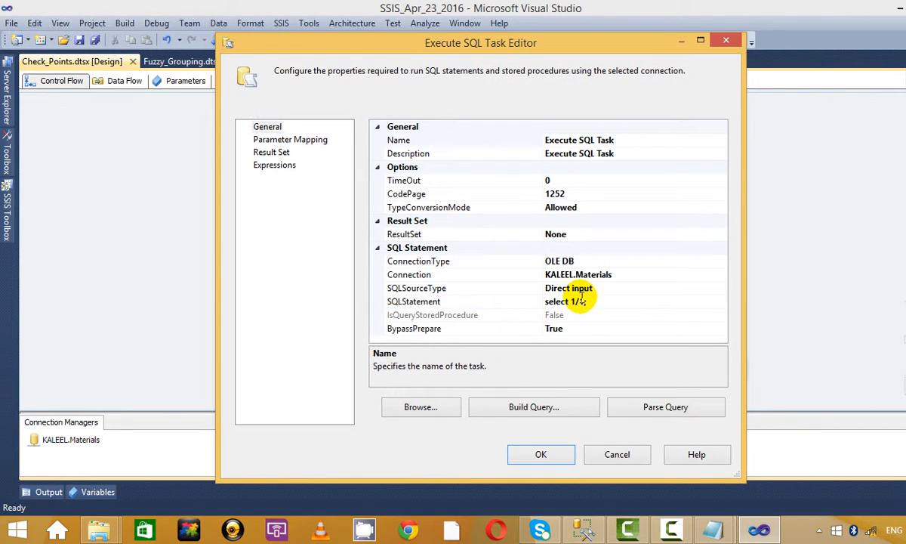
click(583, 301)
text(select 1/0;)
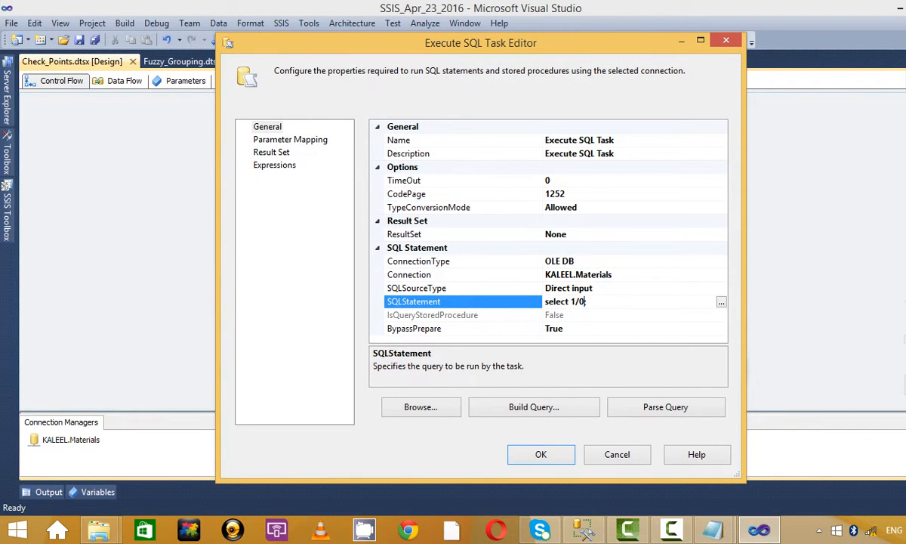
click(544, 457)
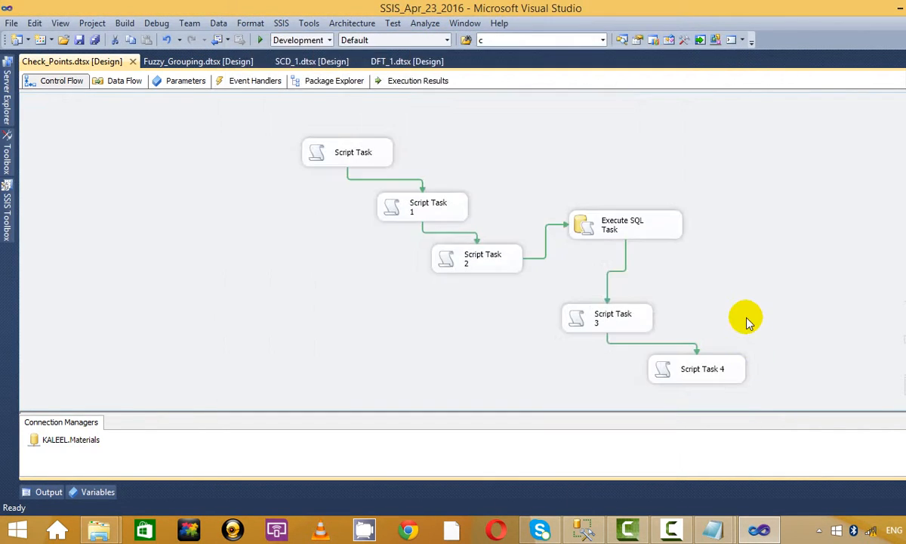
Step: Run the package, acknowledging the State = 1, 2 and 3 messages as it fails
click(259, 42)
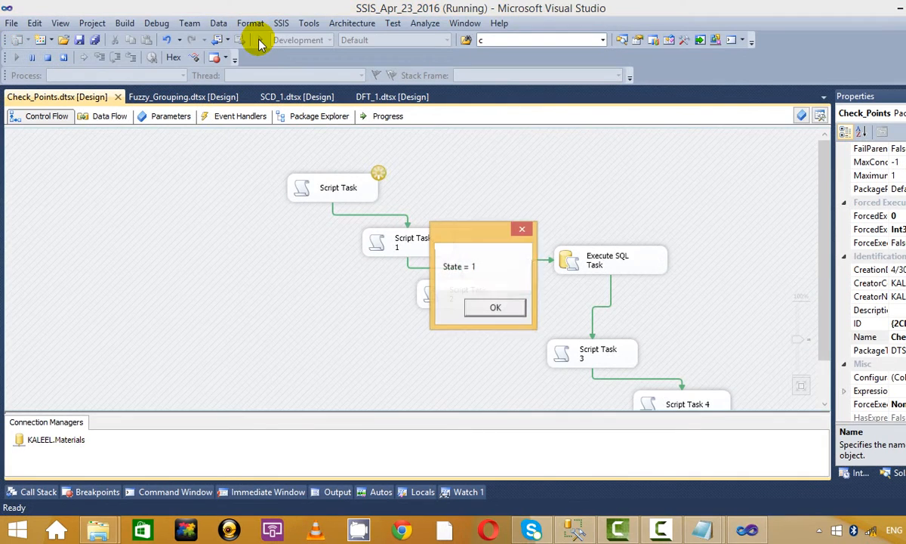
click(503, 307)
click(506, 307)
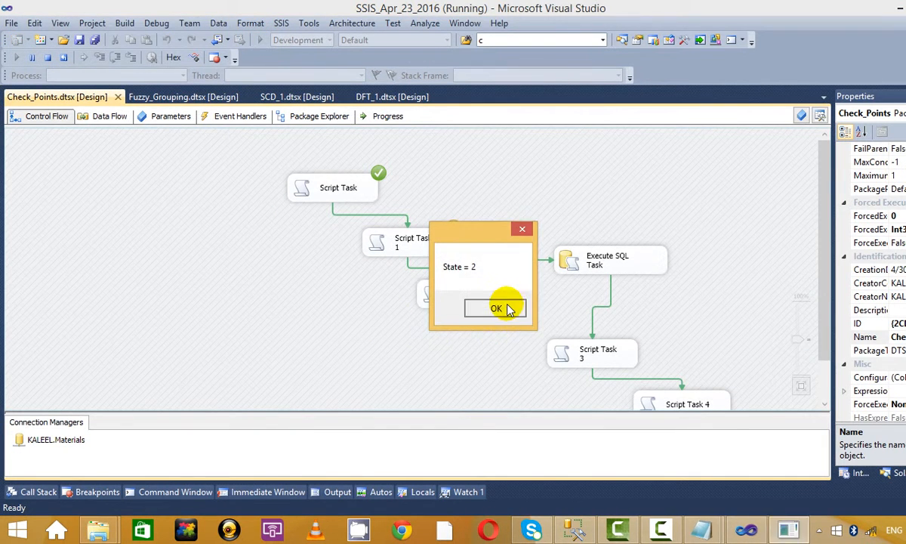
click(506, 307)
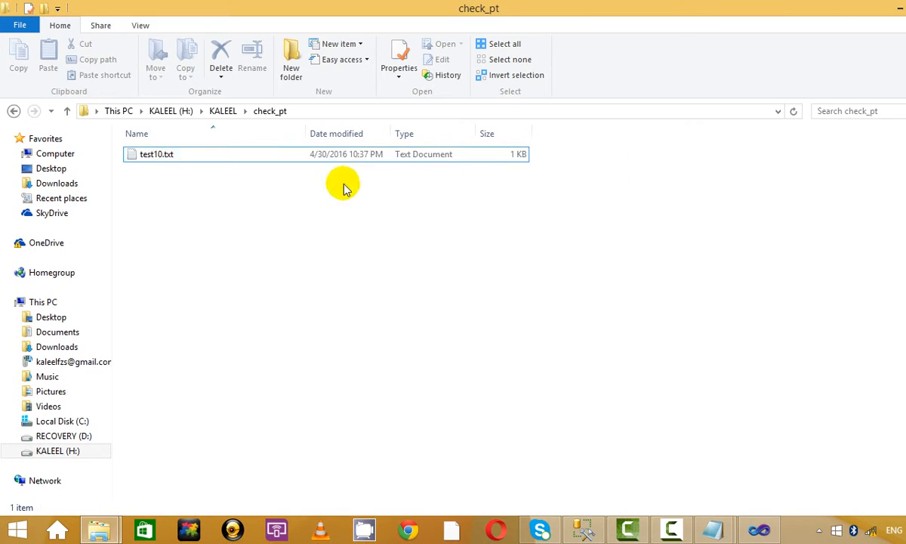
Step: Open test10.txt in a maximized Notepad and locate where the Variables section ends
double_click(161, 158)
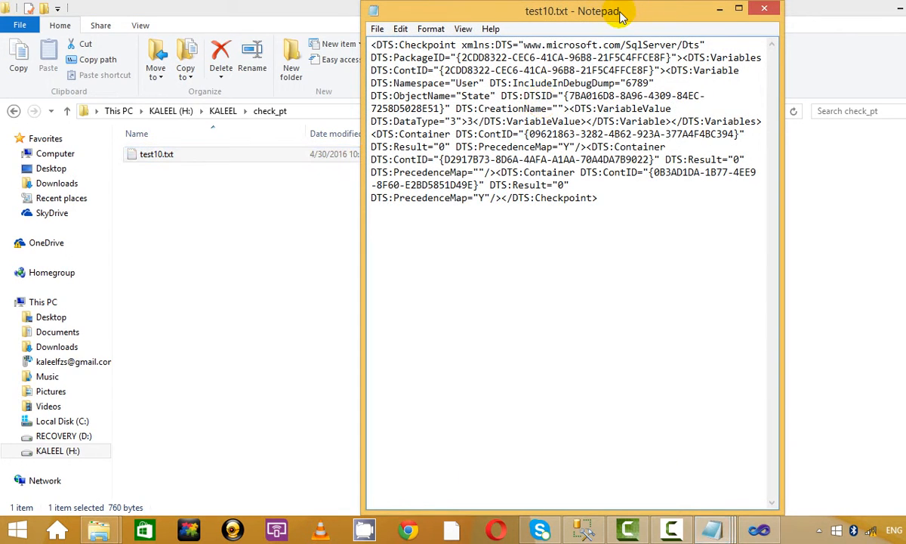
double_click(744, 13)
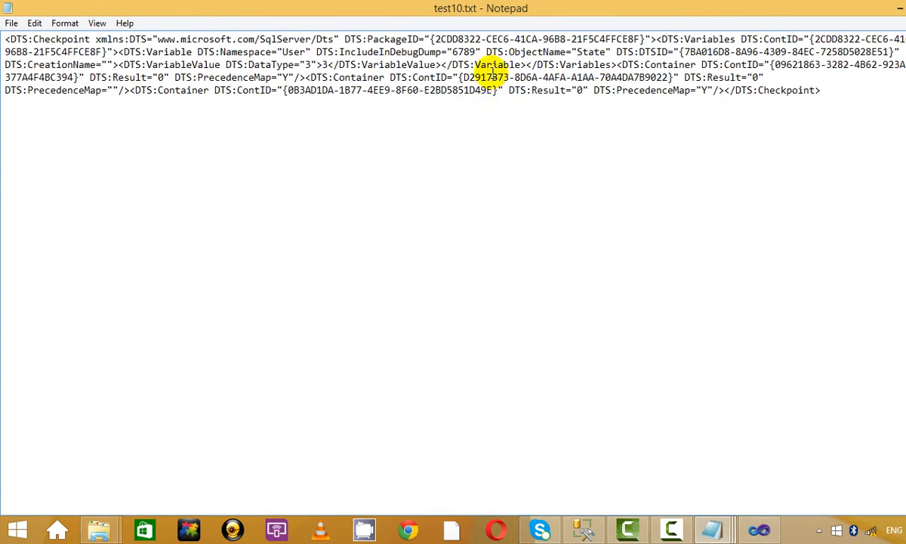
drag(532, 65, 713, 64)
click(713, 64)
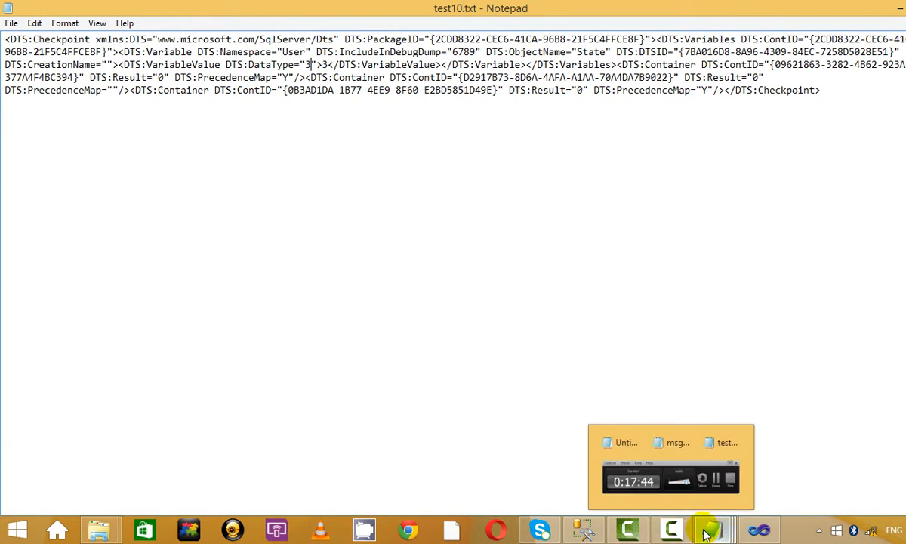
Step: Switch between the open windows, ending back on Visual Studio's Check_Points control flow
click(672, 531)
click(839, 464)
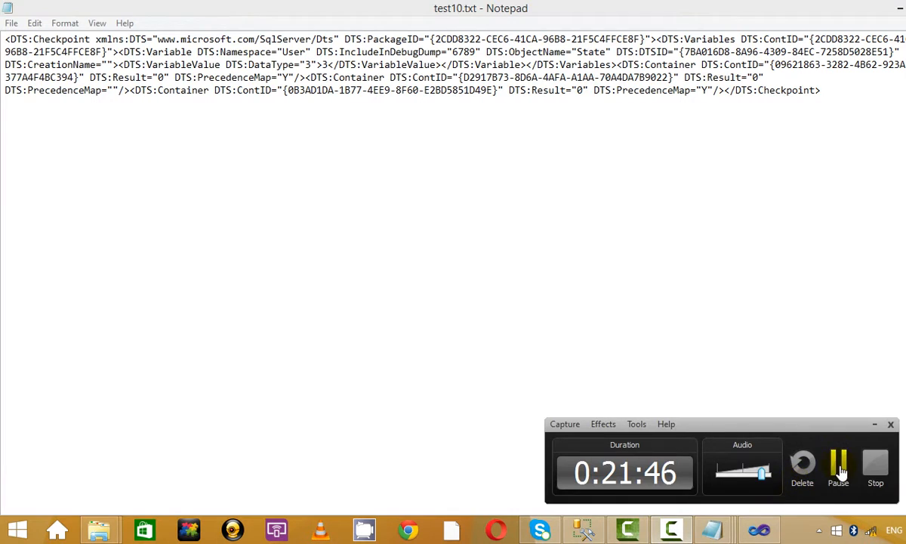
click(838, 464)
click(672, 530)
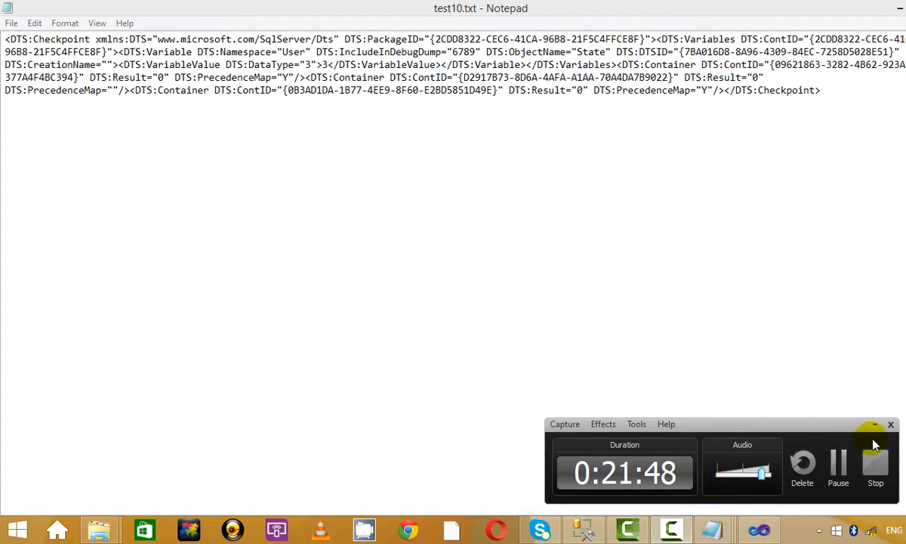
click(874, 423)
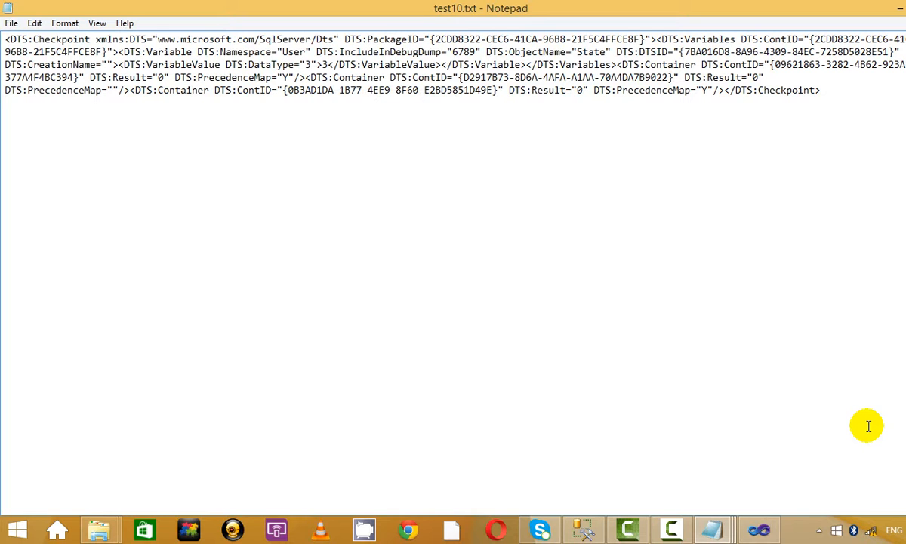
click(672, 527)
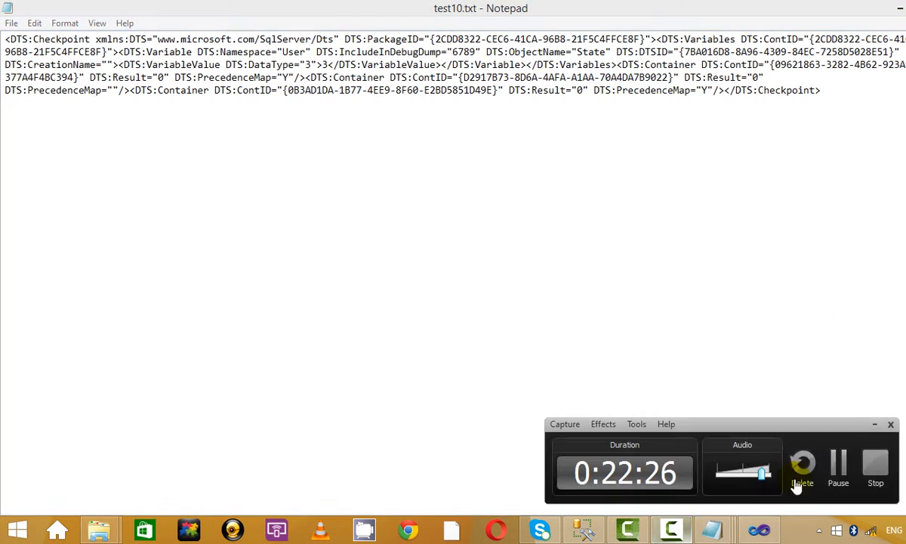
click(838, 463)
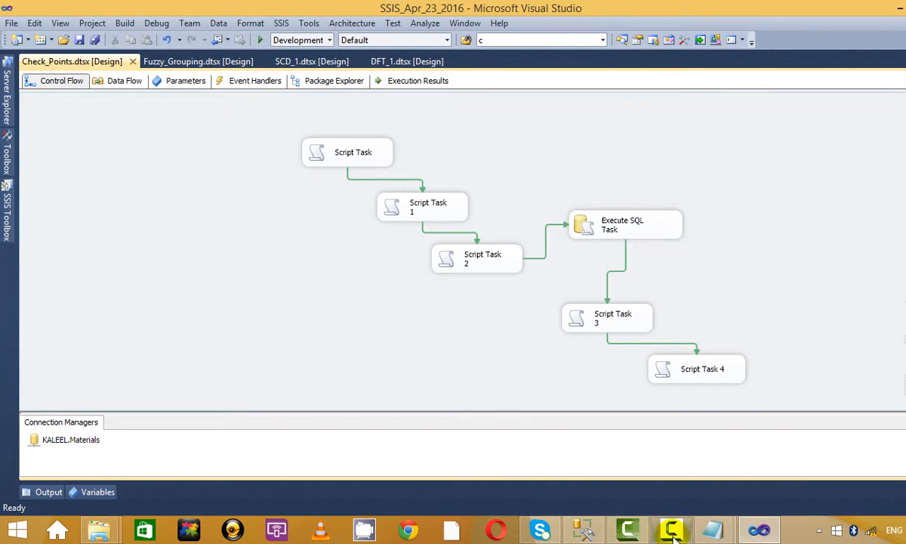
click(673, 535)
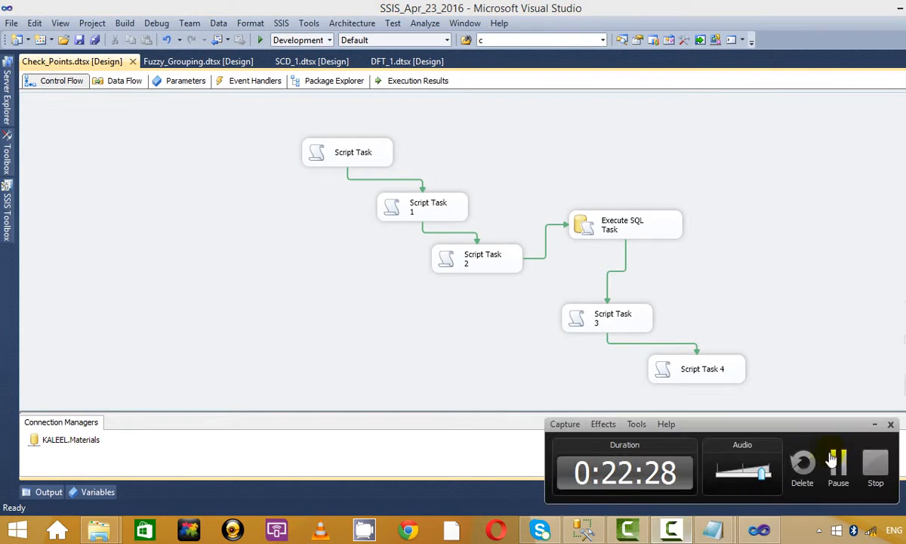
Step: Return to Visual Studio and add a new SSIS package to the project
click(874, 424)
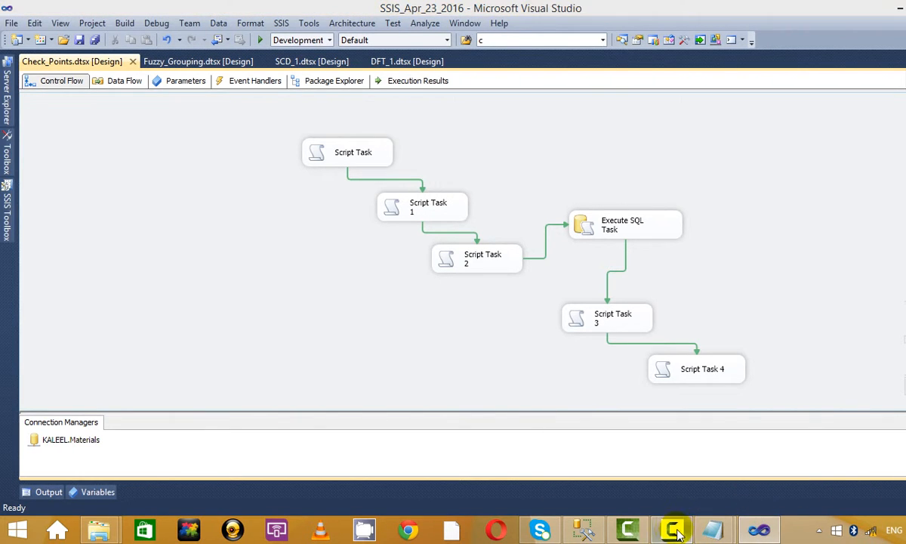
click(674, 531)
click(876, 422)
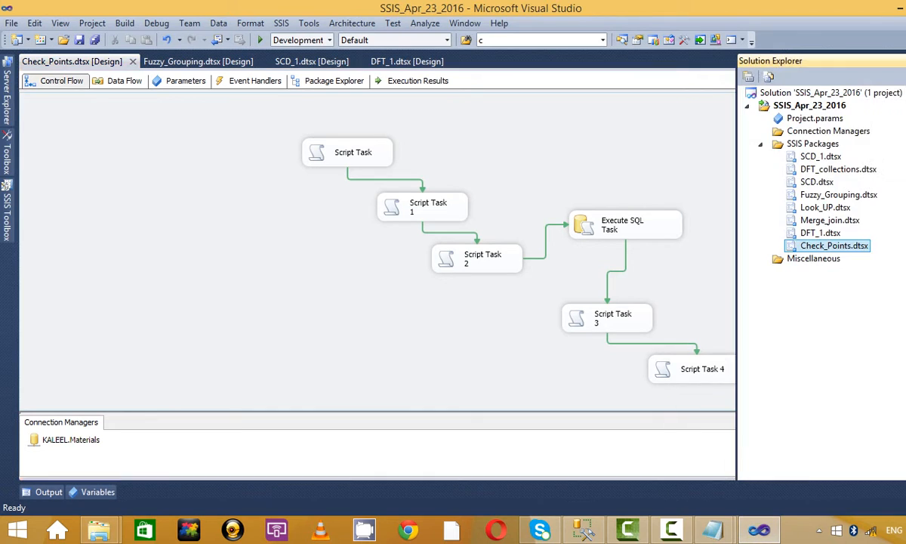
right_click(795, 144)
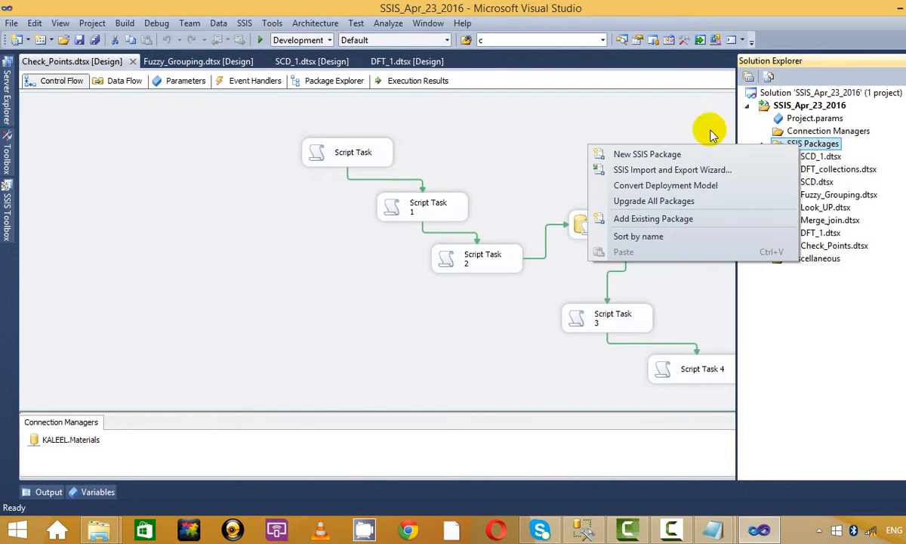
click(610, 154)
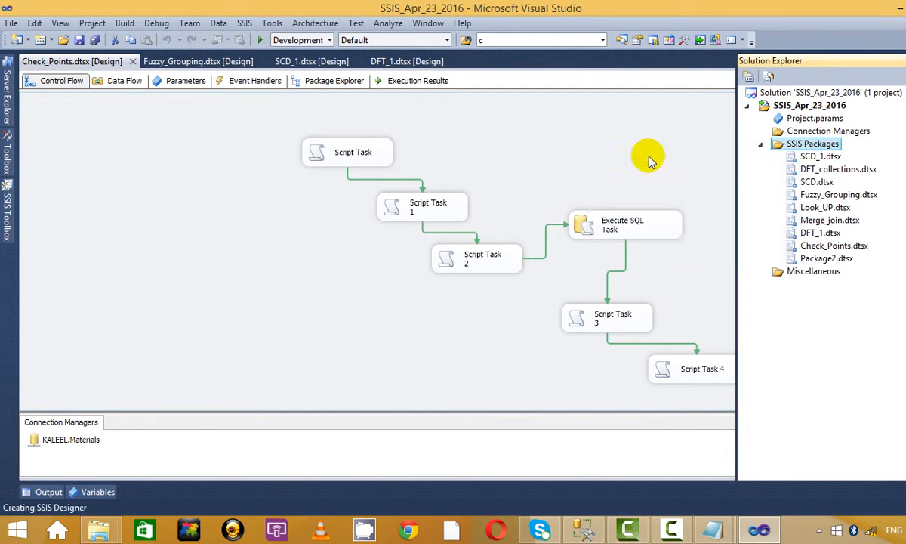
Step: Rename Package2.dtsx to Presidence_Constarints.dtsx
right_click(845, 266)
click(747, 437)
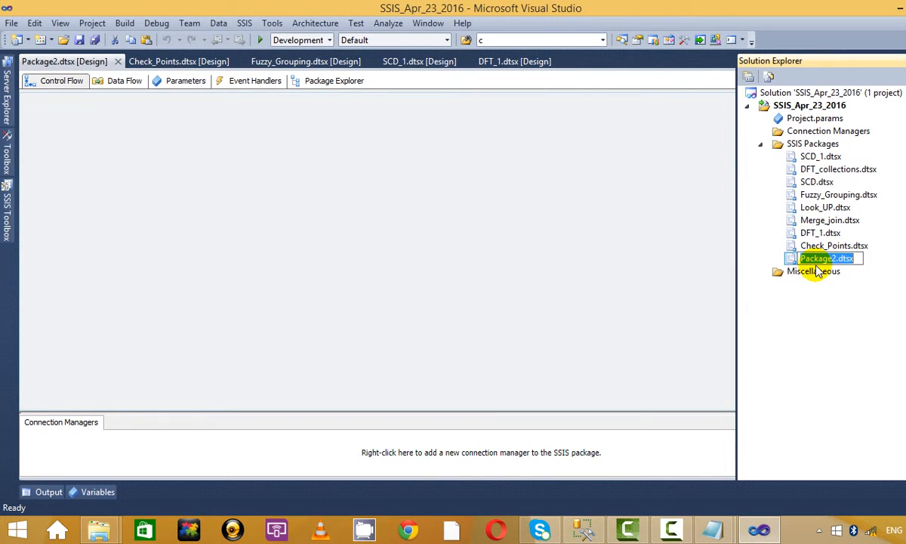
click(831, 258)
key(BackSpace)
key(BackSpace)
key(BackSpace)
key(BackSpace)
key(BackSpace)
key(BackSpace)
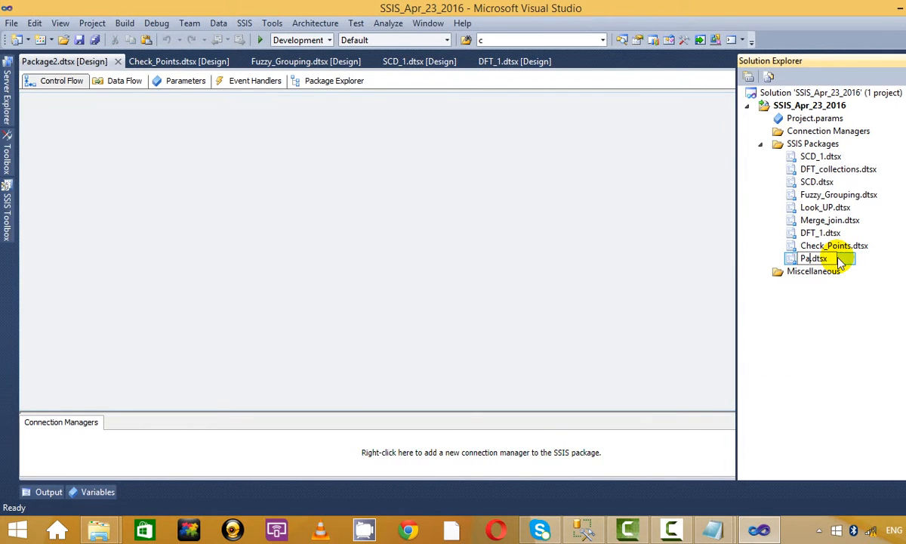
key(BackSpace)
text(residence)
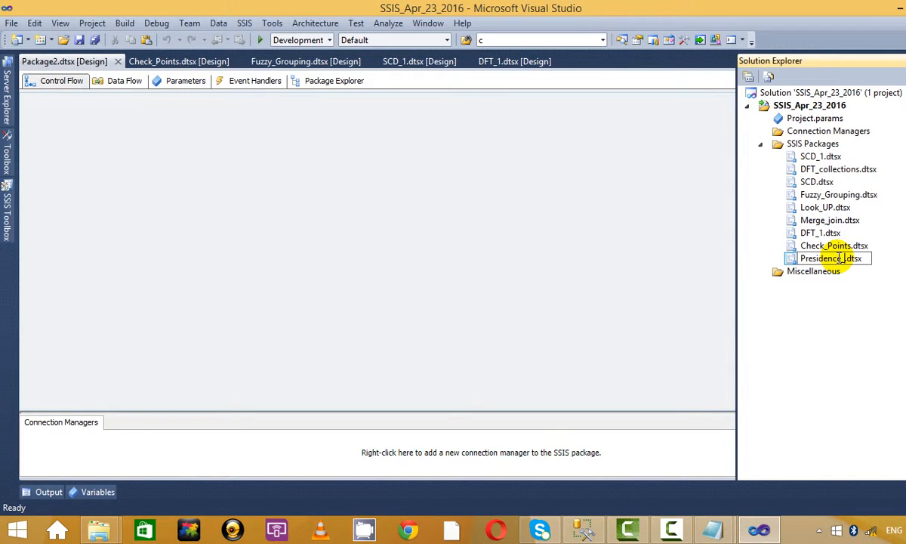
text(_Constarints)
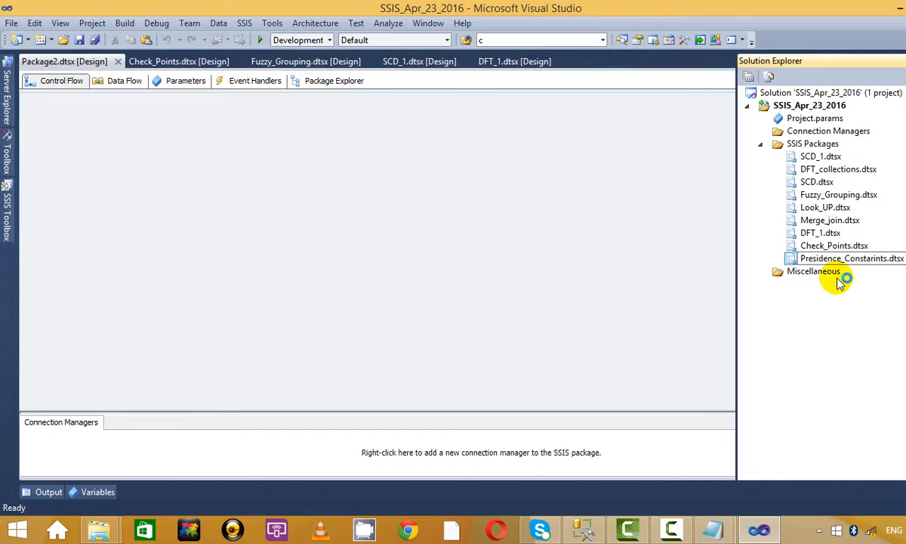
key(Return)
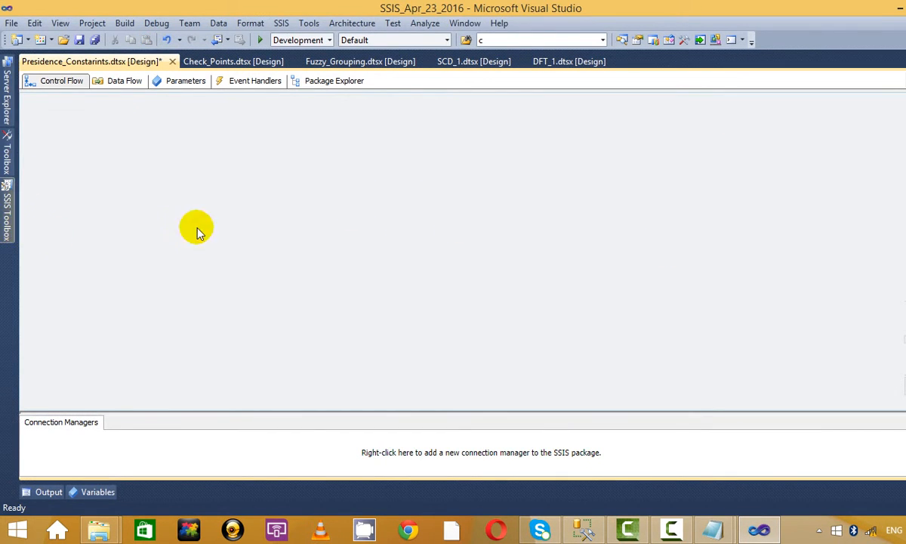
drag(683, 6, 680, 34)
double_click(678, 35)
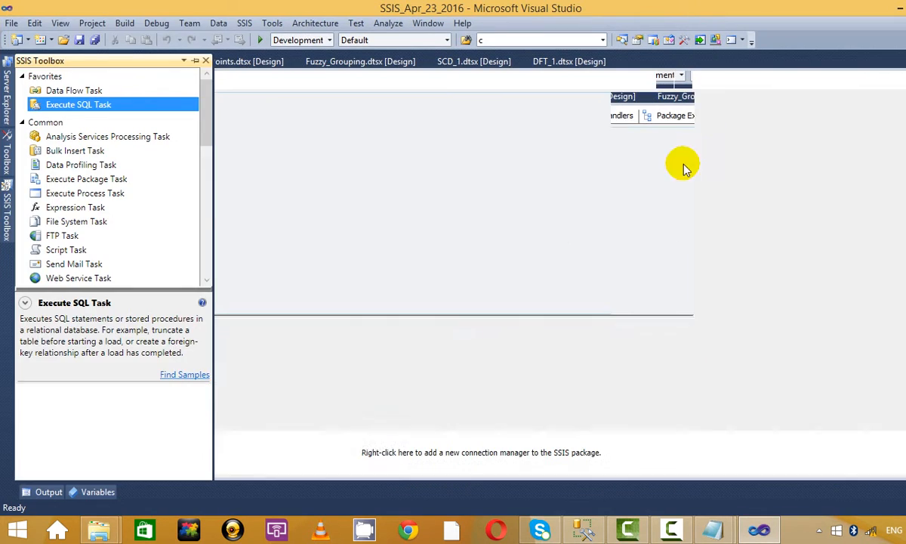
Step: Close the Week_end folder window and place an Execute SQL Task on the control flow
click(99, 530)
click(263, 470)
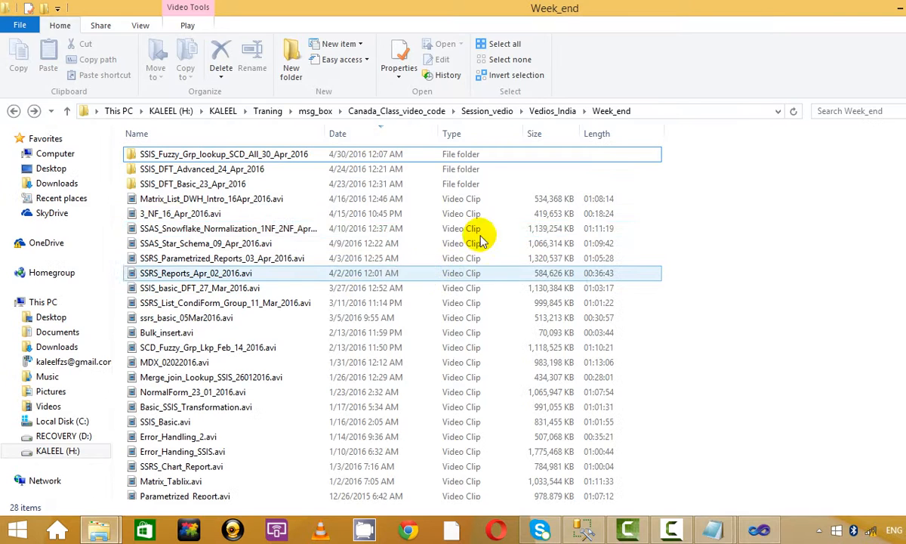
click(900, 7)
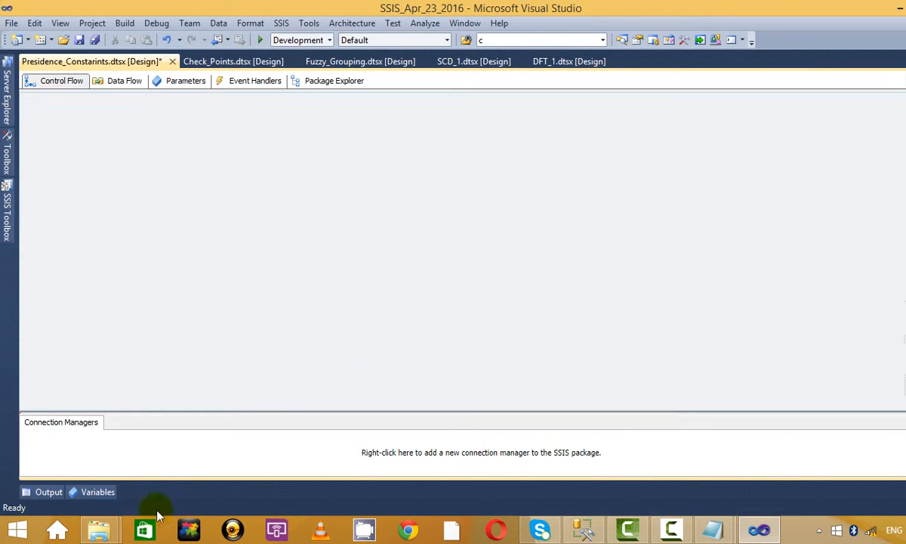
click(16, 210)
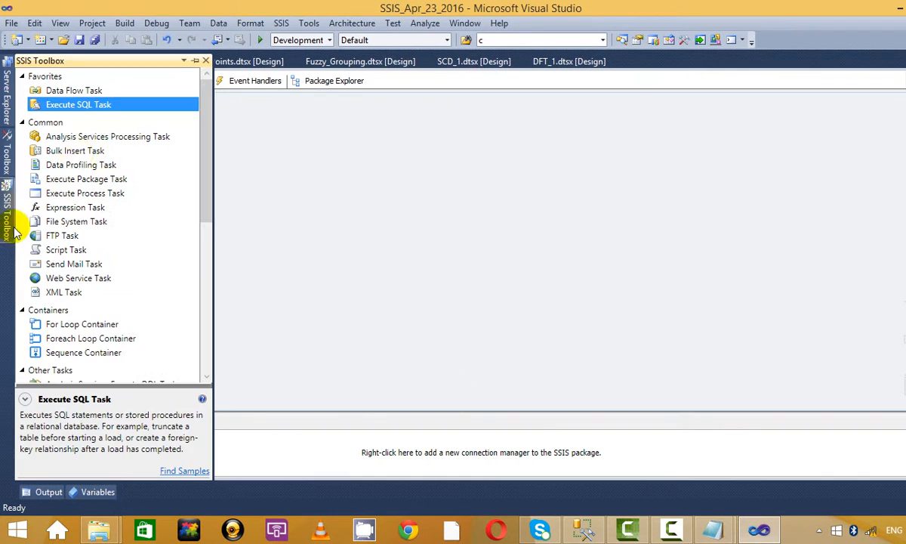
click(72, 91)
drag(80, 105, 291, 172)
drag(349, 180, 511, 180)
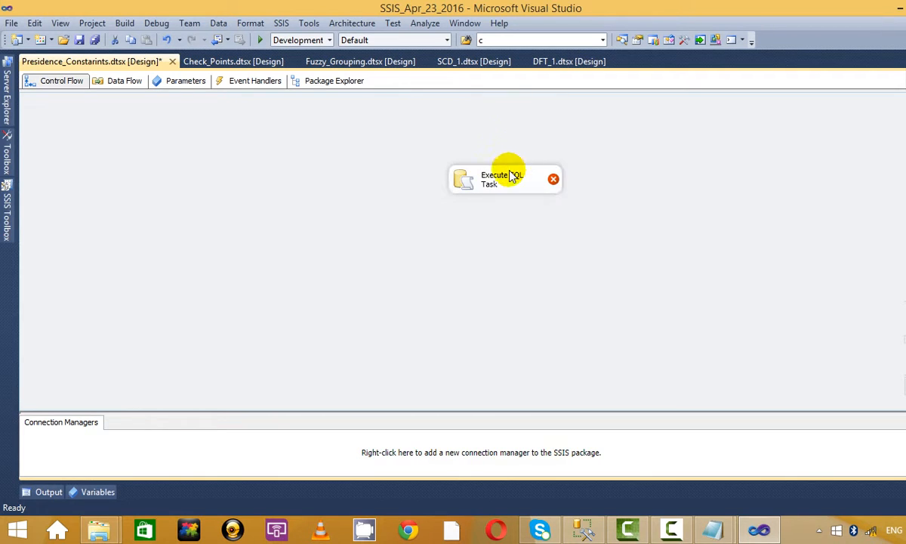
Step: Give the Execute SQL Task a new connection to the KALEEL.Materials database
right_click(512, 175)
click(557, 182)
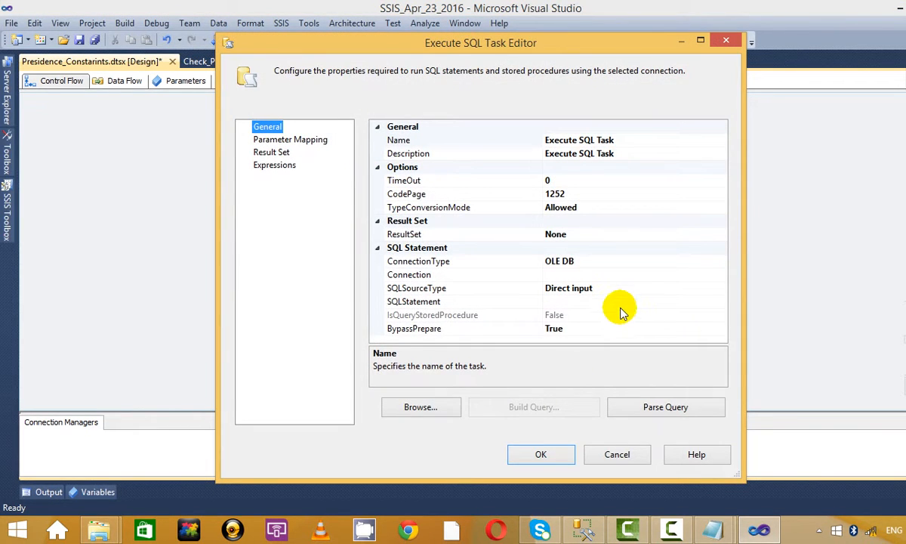
click(632, 263)
click(665, 275)
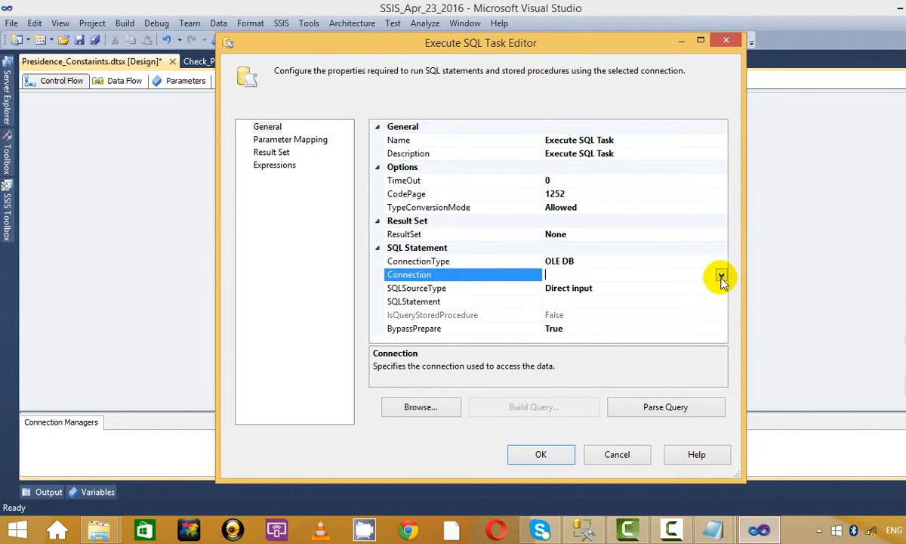
click(721, 276)
click(548, 289)
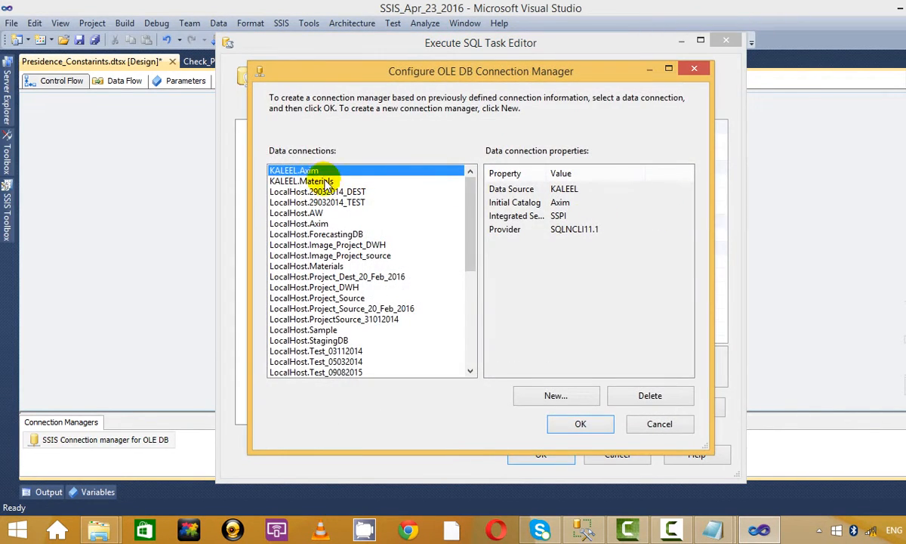
click(325, 181)
click(574, 422)
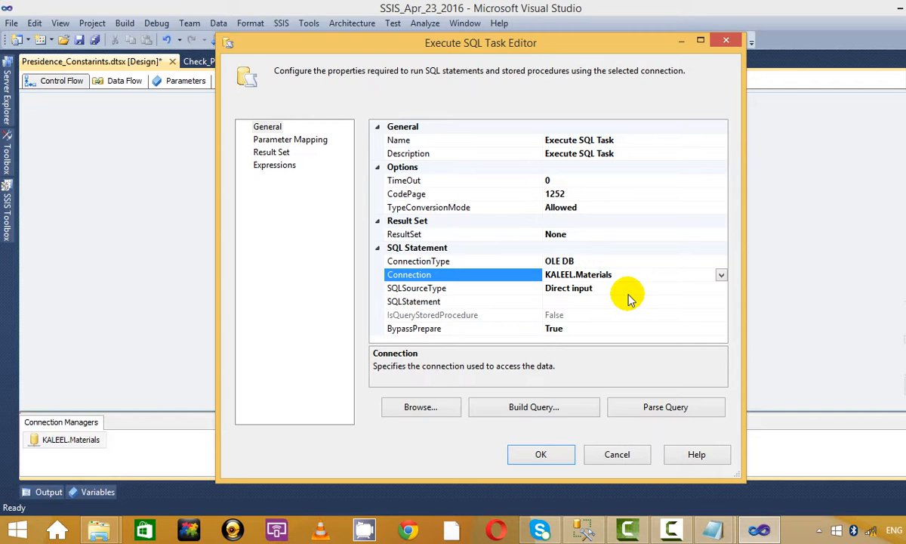
click(657, 302)
click(720, 302)
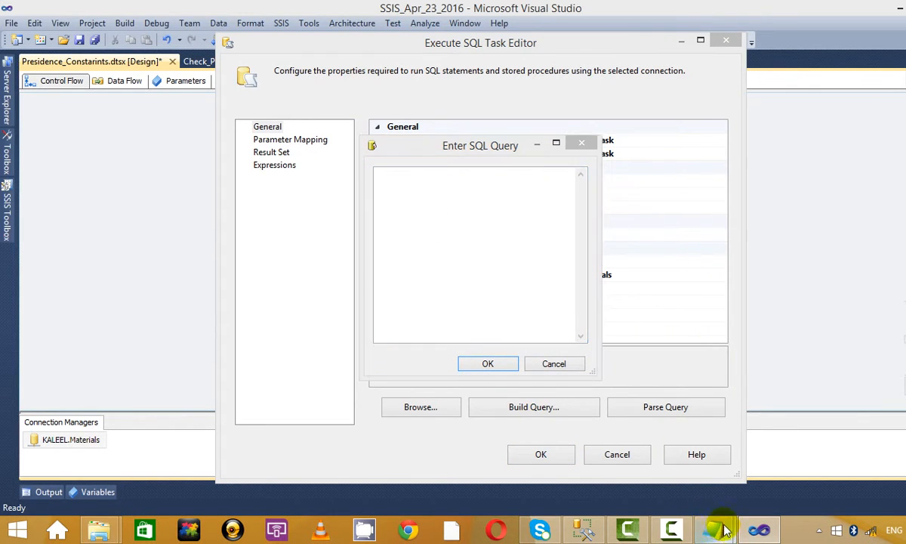
Step: Select the line 'select 1/cast(2*rand() as int);' in the msg_box.txt notes
mouse_move(723, 531)
click(799, 463)
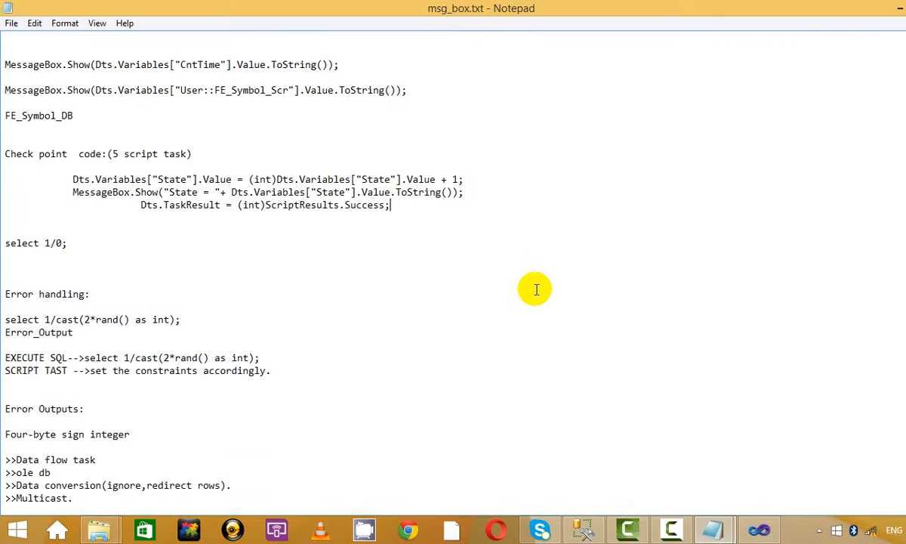
scroll(534, 289, down, 4)
scroll(534, 287, up, 3)
drag(181, 281, 6, 283)
click(114, 218)
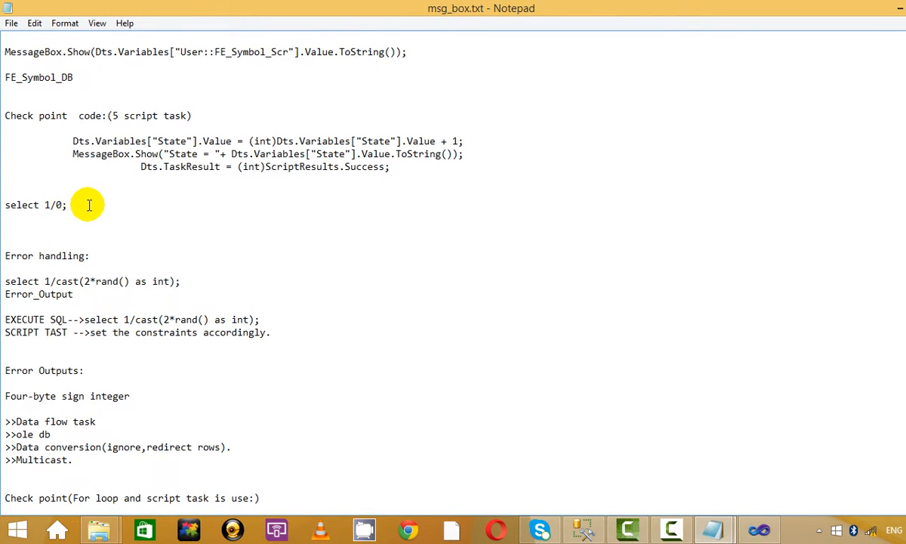
drag(226, 283, 8, 283)
key(ctrl+c)
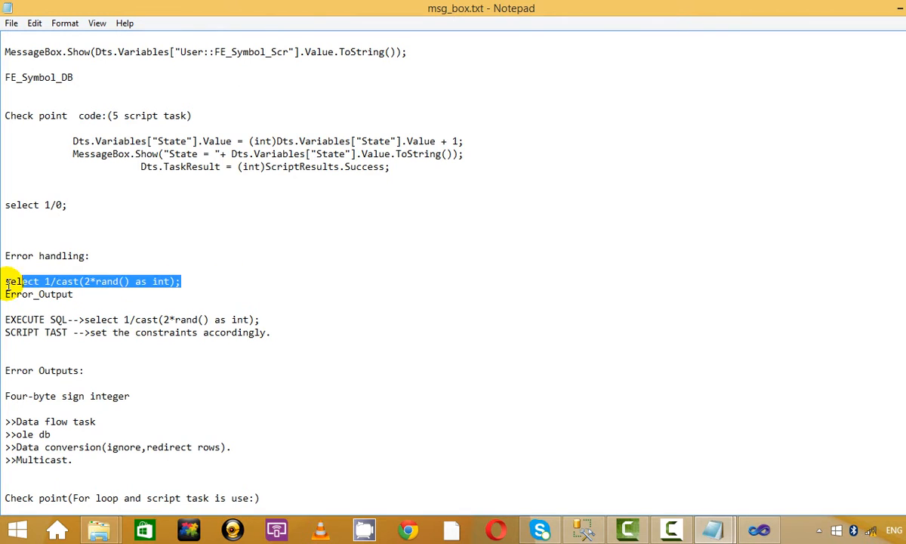
Step: Paste the query into the SQL query box and confirm it and the task editor
key(alt+Tab)
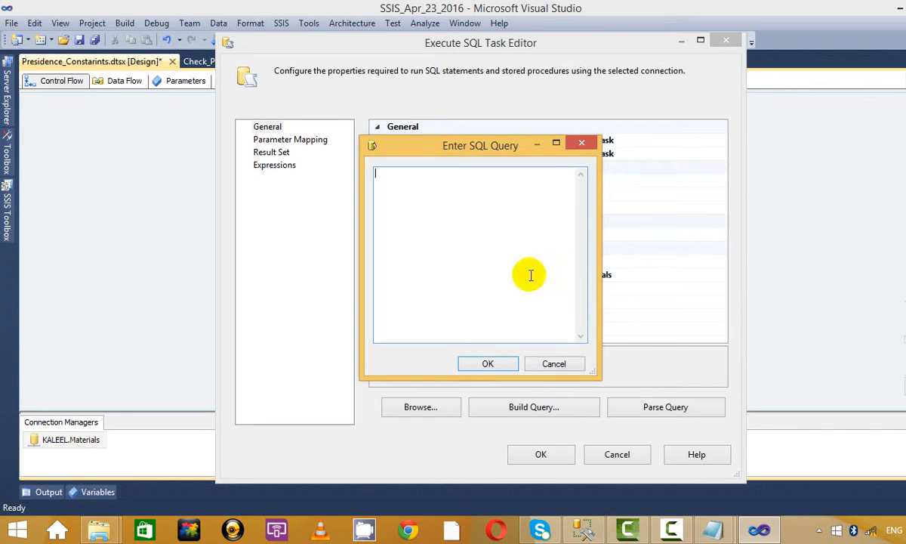
key(ctrl+v)
drag(404, 174, 491, 179)
click(491, 179)
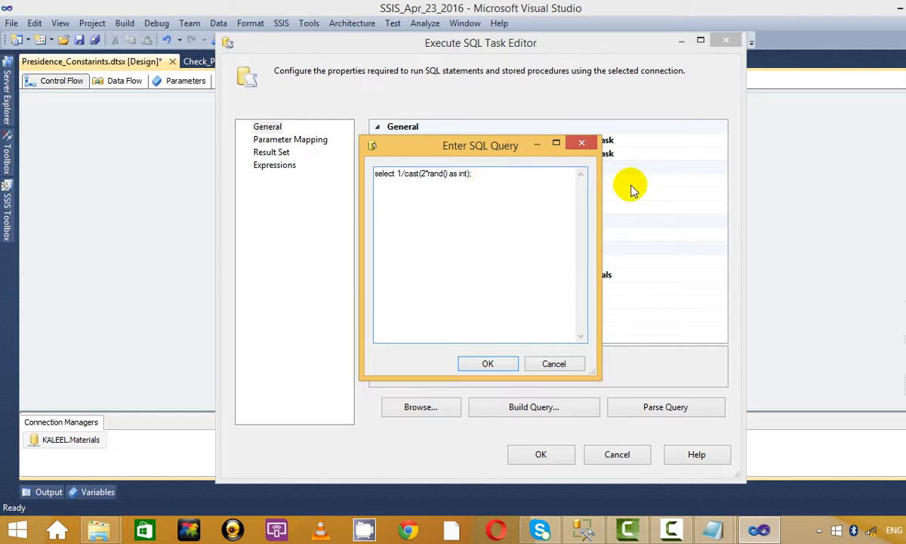
click(487, 366)
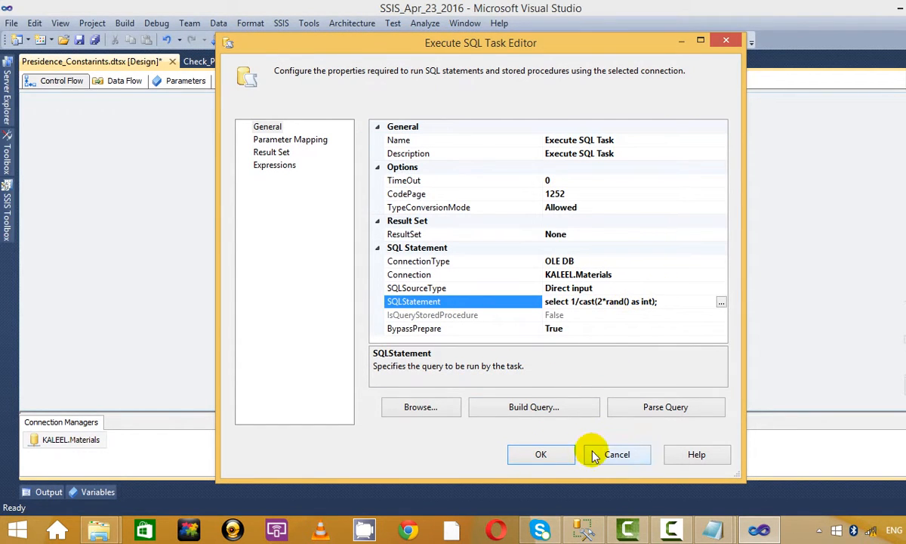
click(541, 454)
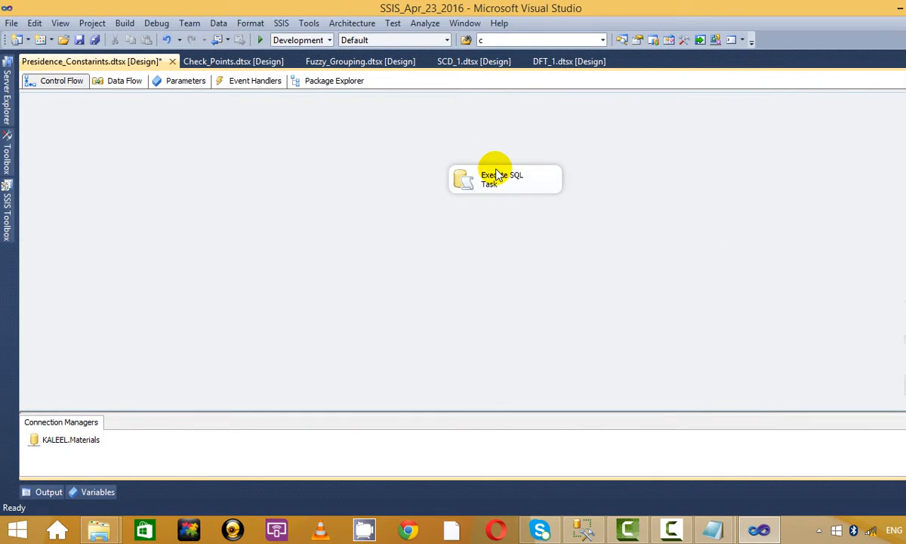
Step: Run and stop the package five times, seeing the random query both fail and succeed
drag(491, 174, 414, 218)
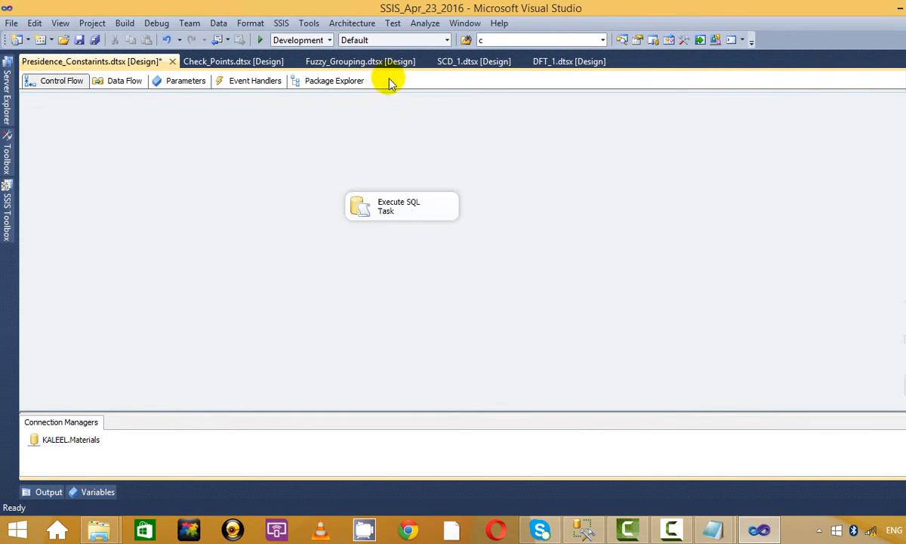
click(259, 40)
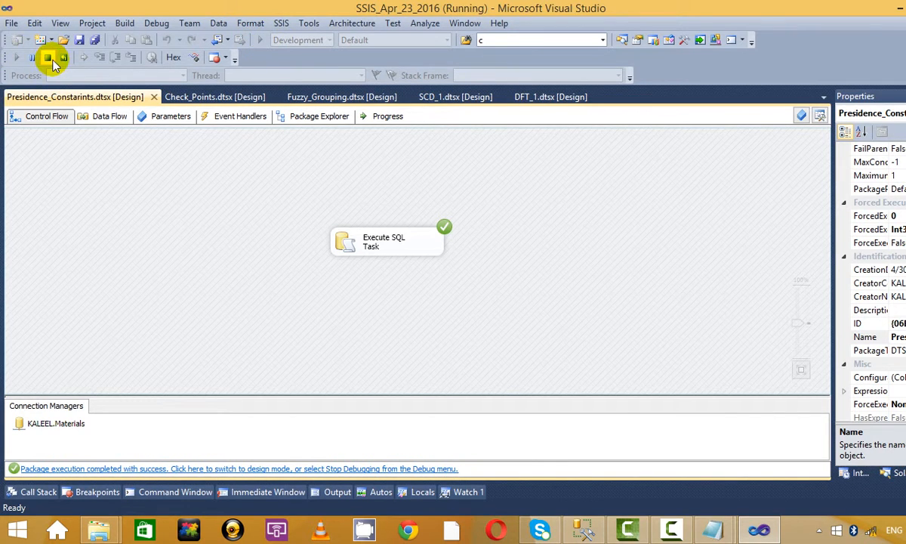
click(51, 58)
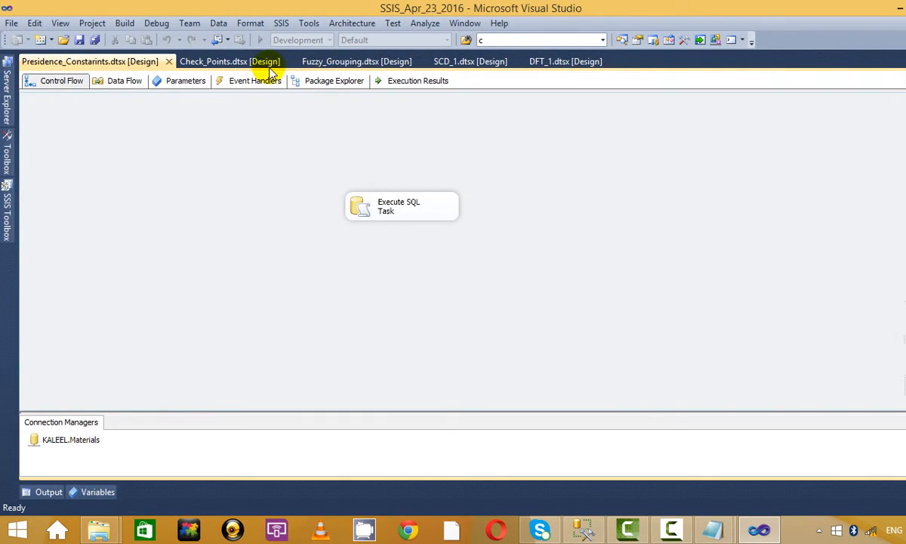
click(259, 40)
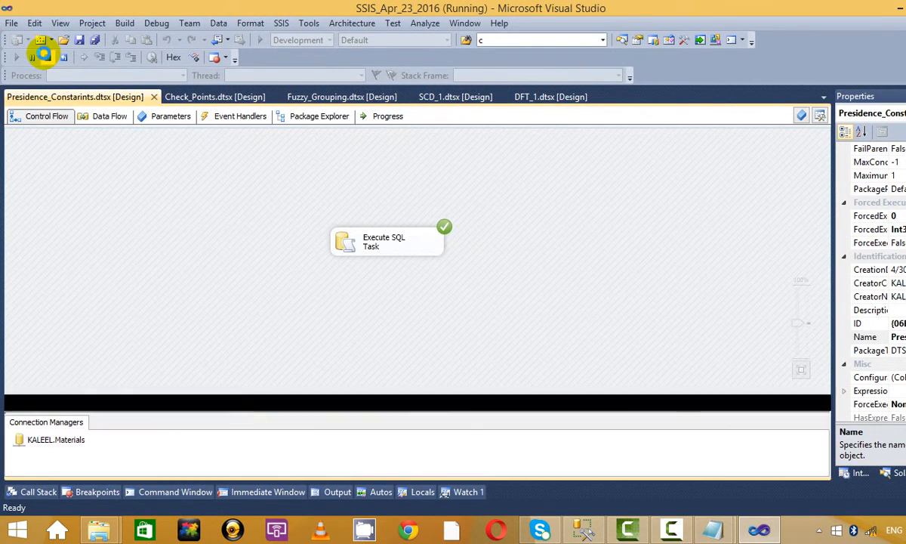
click(44, 57)
click(259, 42)
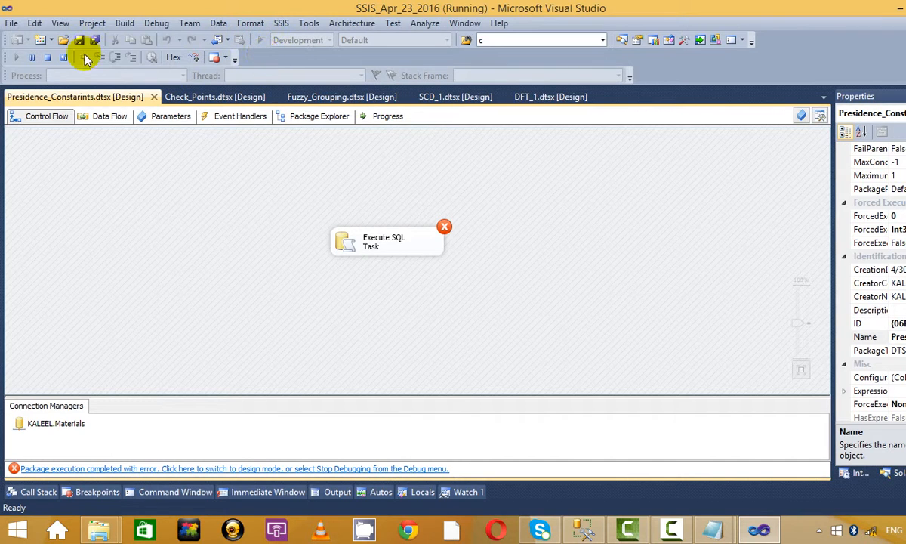
click(42, 57)
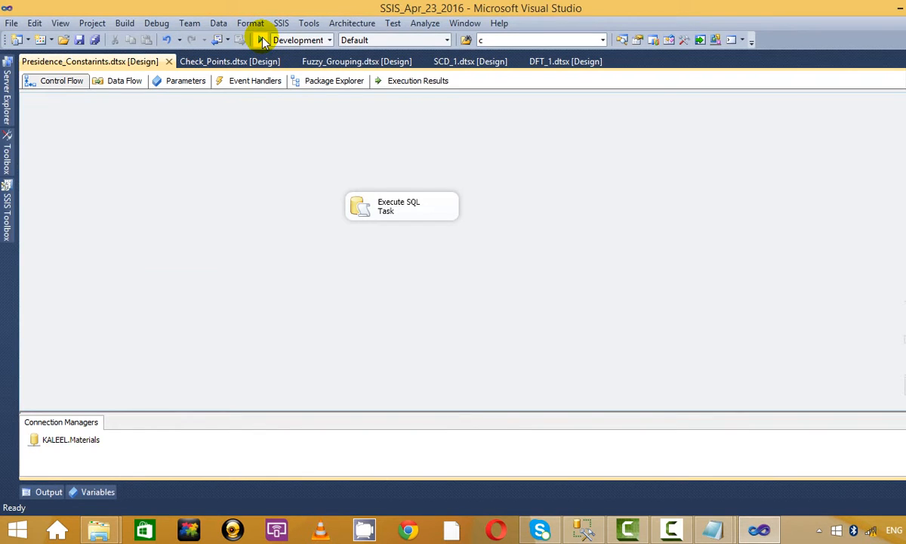
click(262, 40)
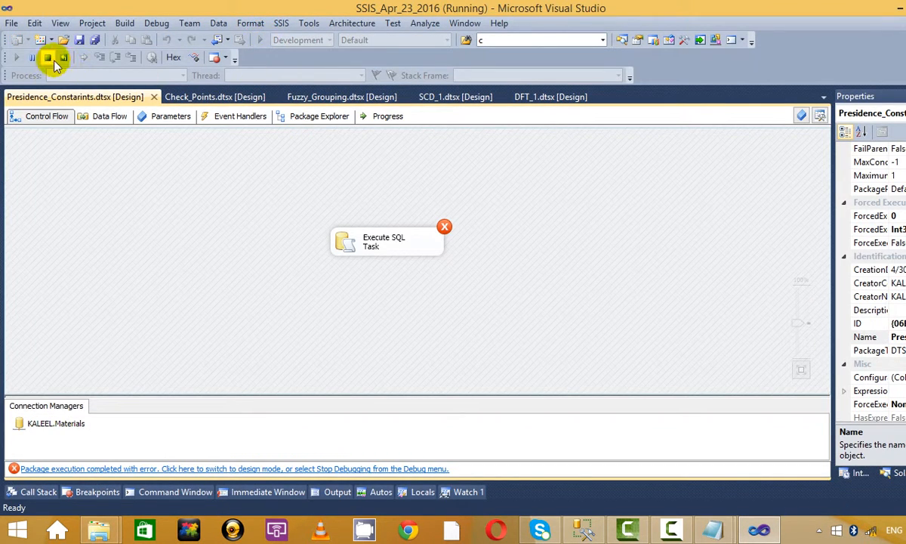
click(50, 59)
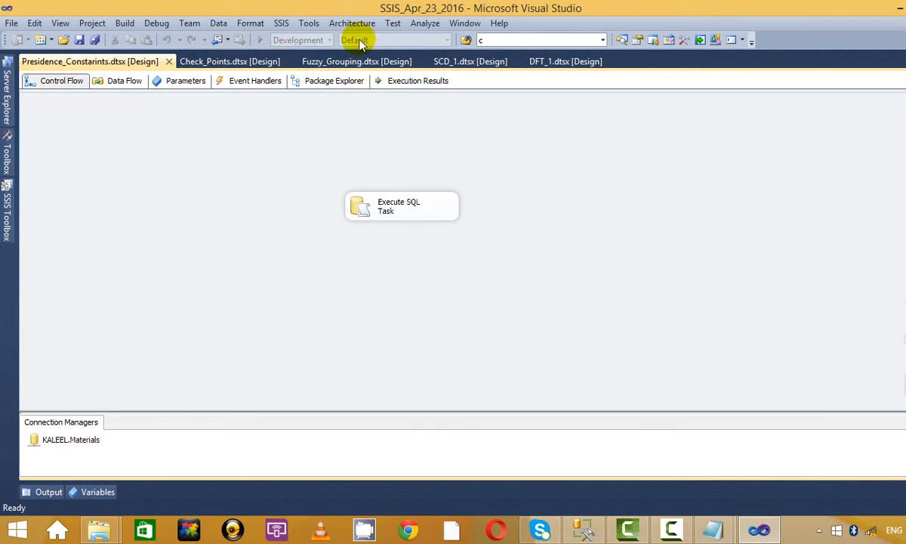
click(259, 40)
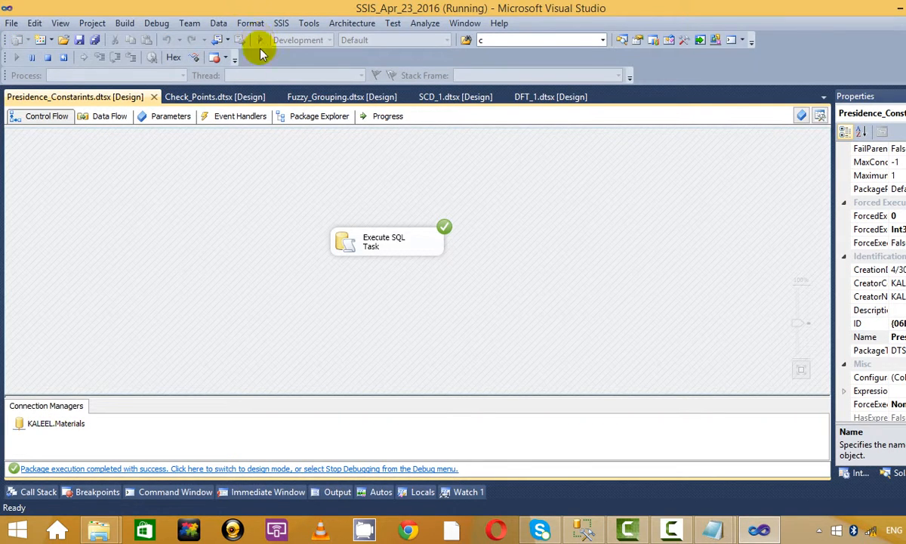
click(51, 58)
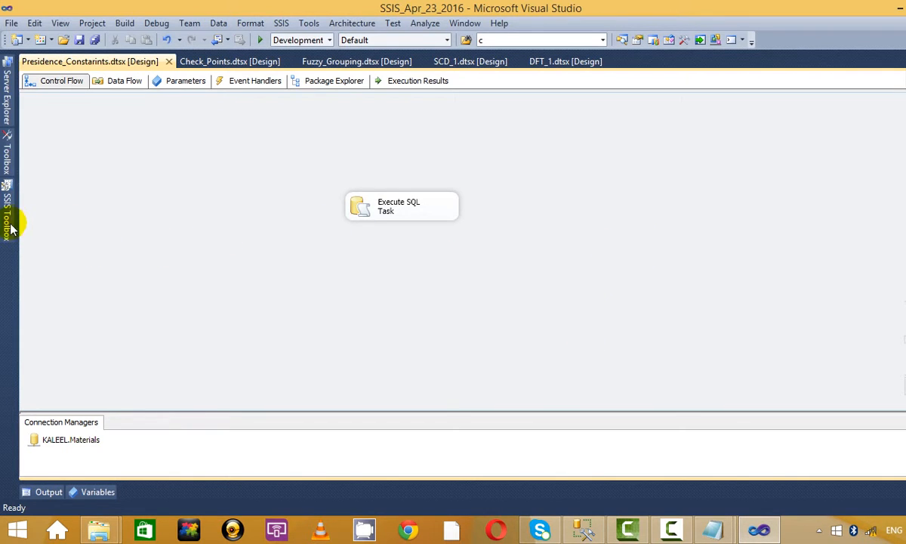
Step: Add a Script Task below the Execute SQL Task, linked by a success constraint
click(8, 219)
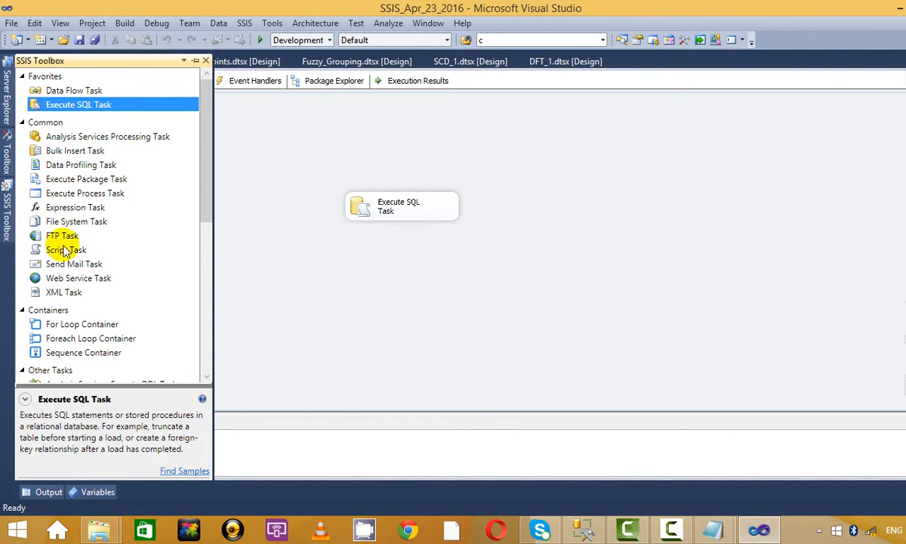
click(60, 253)
drag(56, 253, 355, 284)
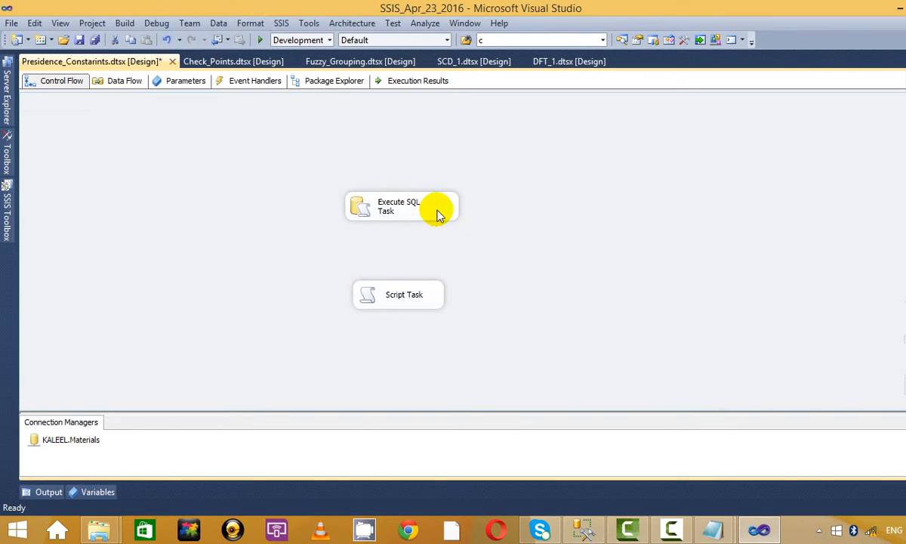
drag(435, 212, 430, 291)
click(408, 300)
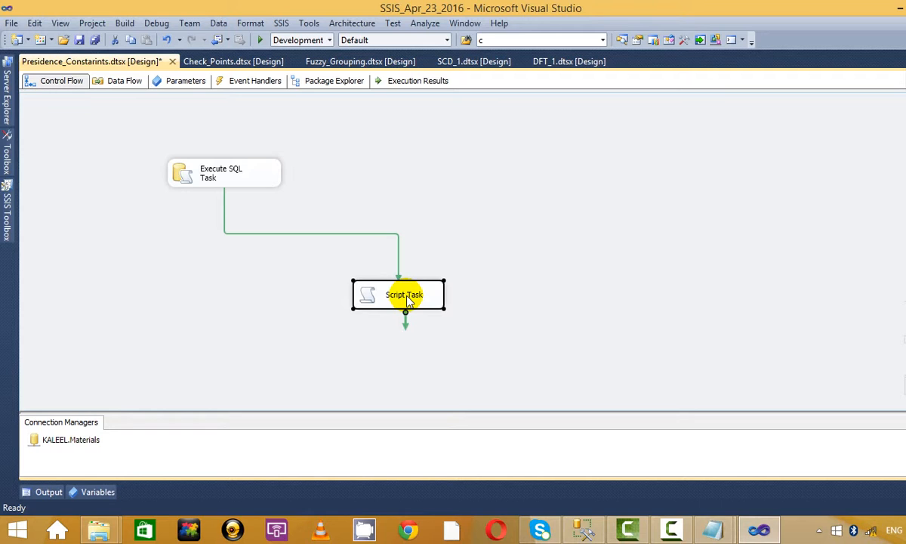
click(480, 162)
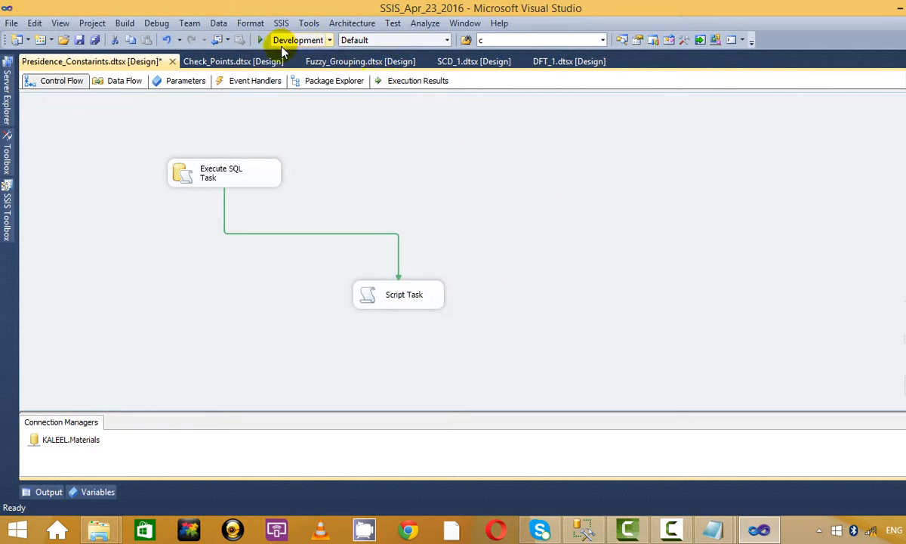
Step: Run and stop the package twice; the latest run fails at the Execute SQL Task
click(257, 40)
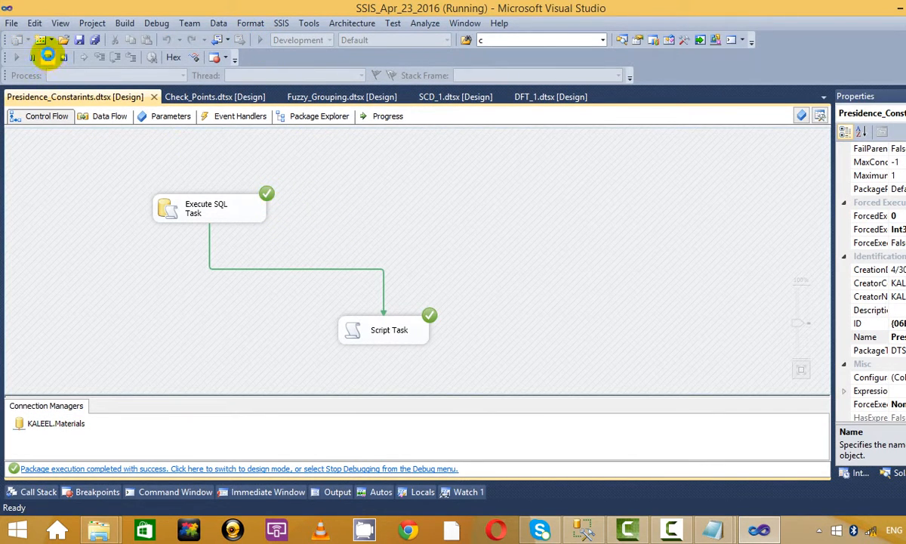
click(47, 56)
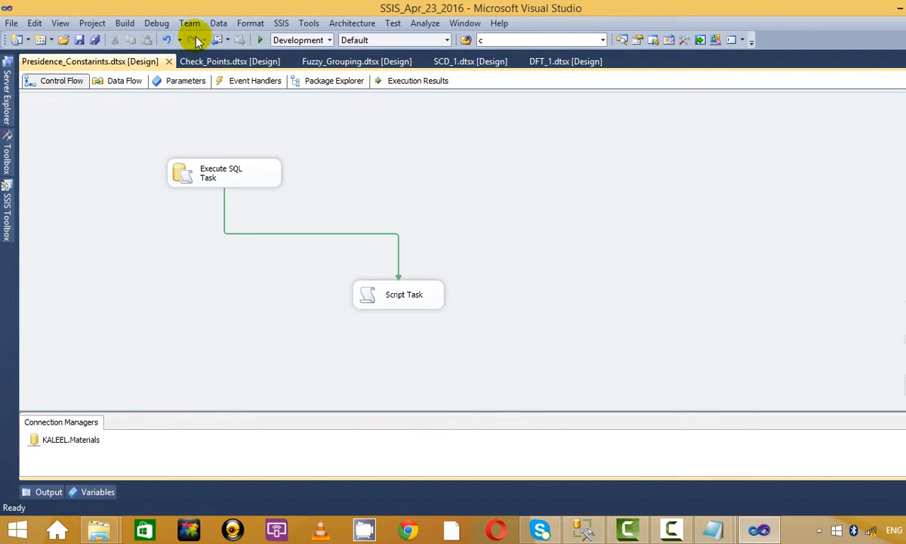
click(259, 40)
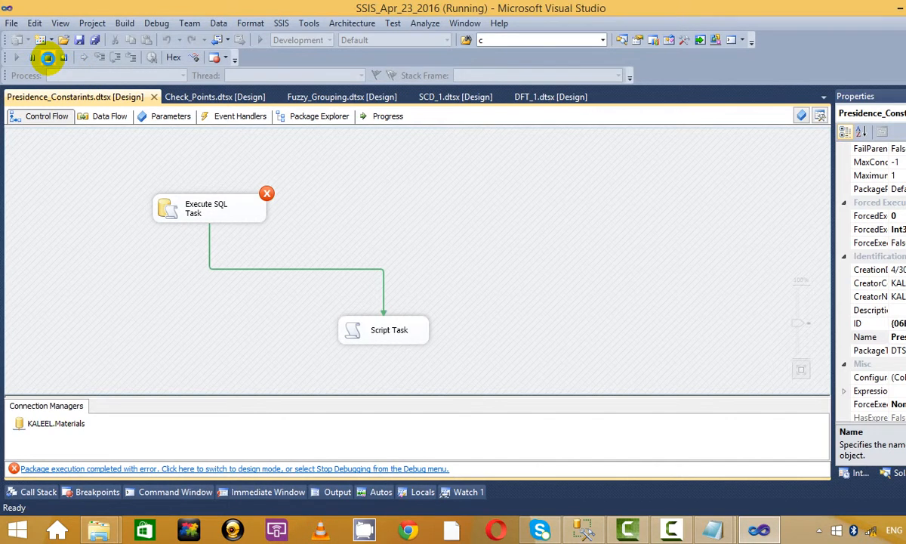
click(48, 58)
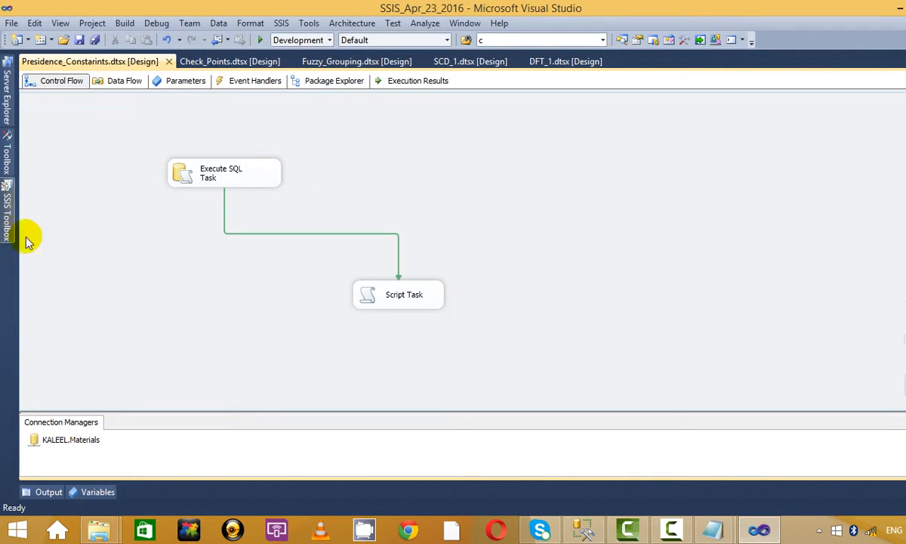
Step: Drag a new Script Task 1 from the SSIS Toolbox onto the design surface and shift Script Task under Execute SQL Task
click(8, 226)
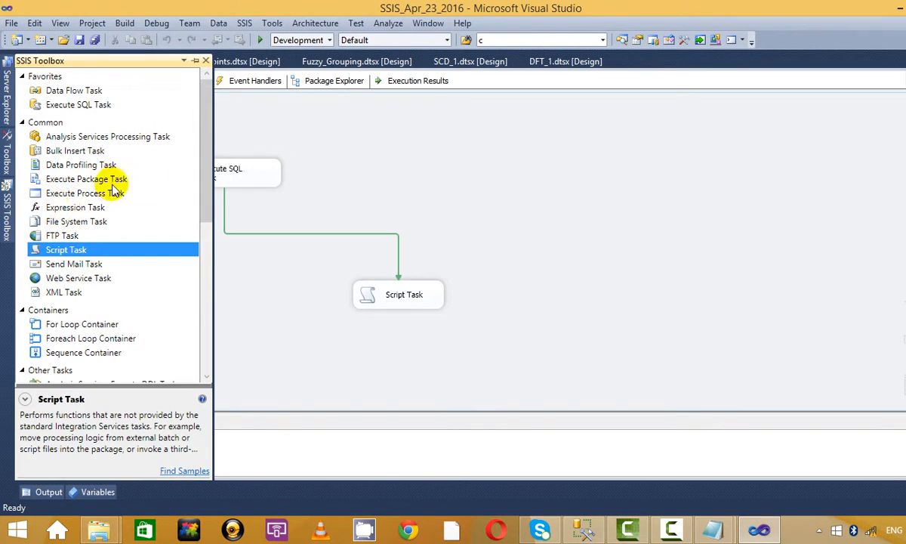
click(249, 174)
click(355, 158)
click(264, 178)
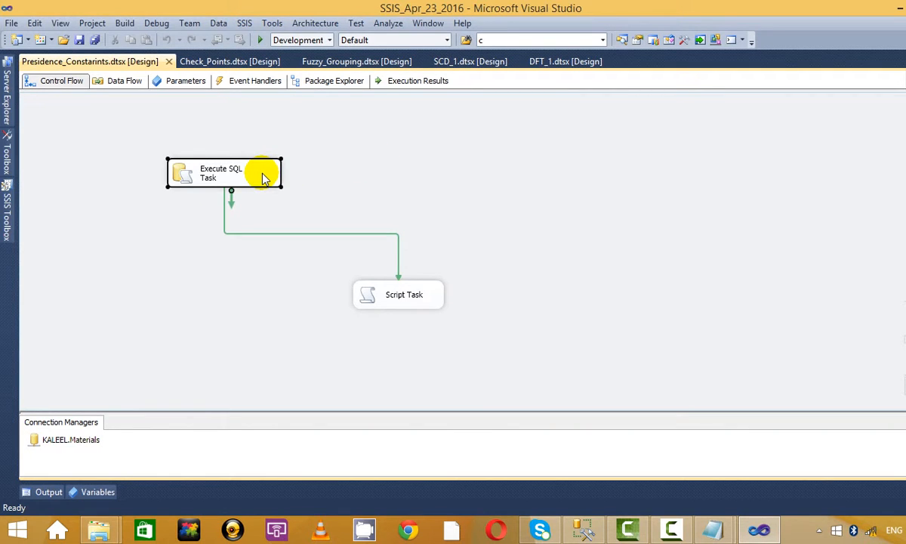
click(310, 190)
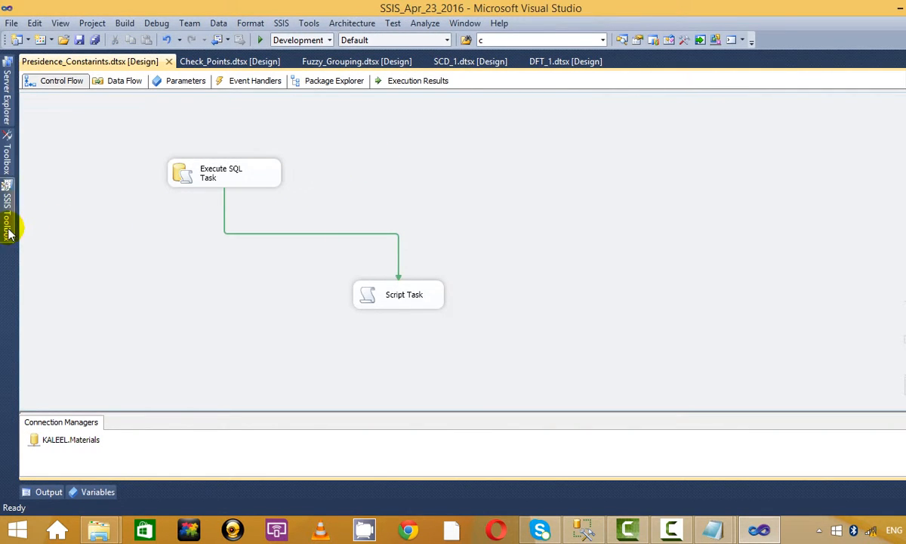
click(9, 232)
drag(136, 249, 538, 291)
drag(405, 303, 291, 280)
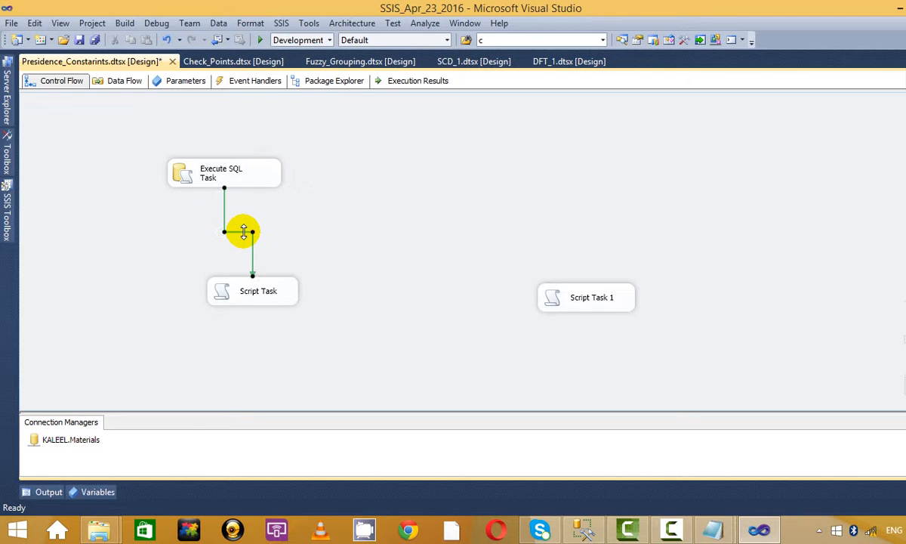
Step: Connect Execute SQL Task to Script Task 1 with a Failure constraint and rearrange the tasks
click(229, 167)
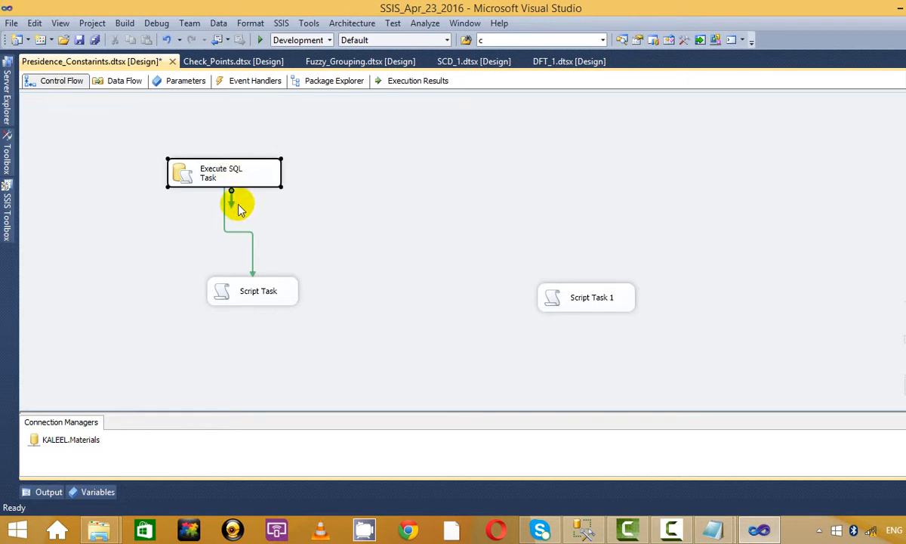
drag(234, 209, 583, 299)
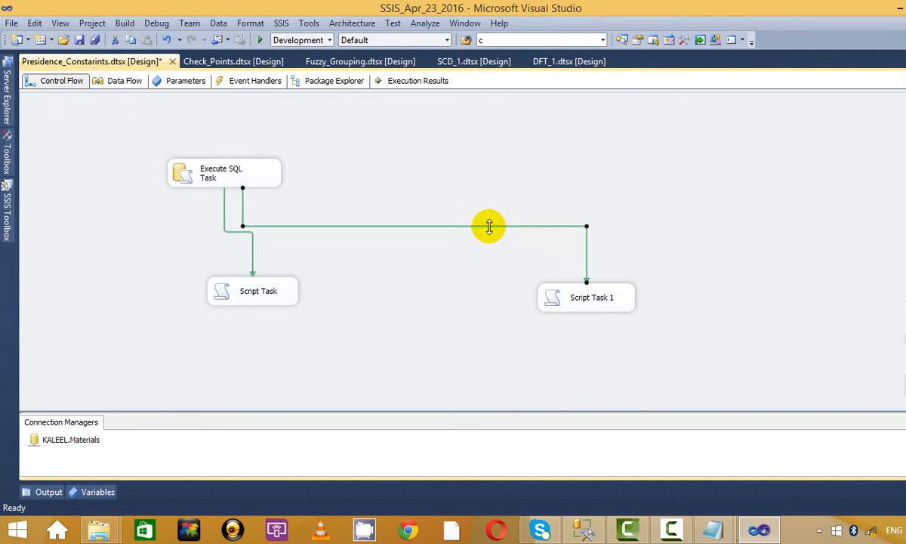
right_click(488, 226)
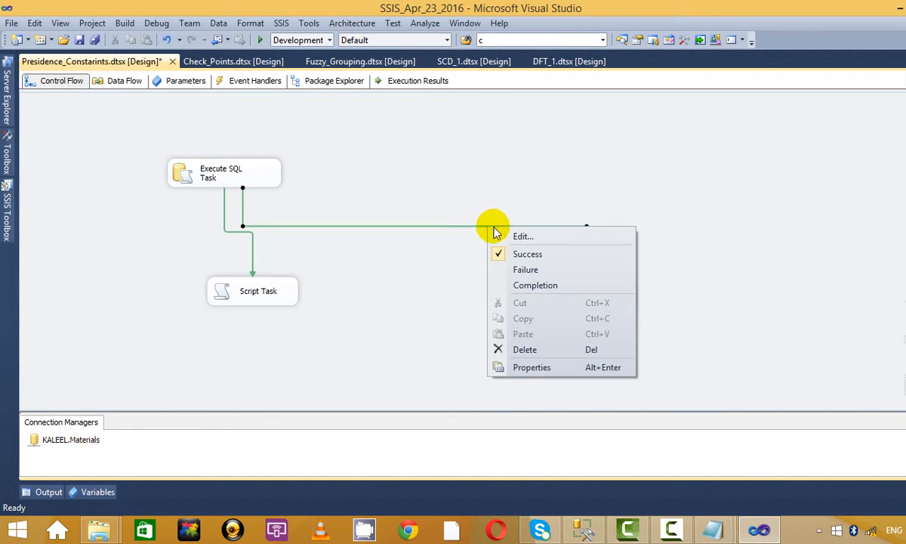
click(526, 269)
drag(249, 281, 158, 299)
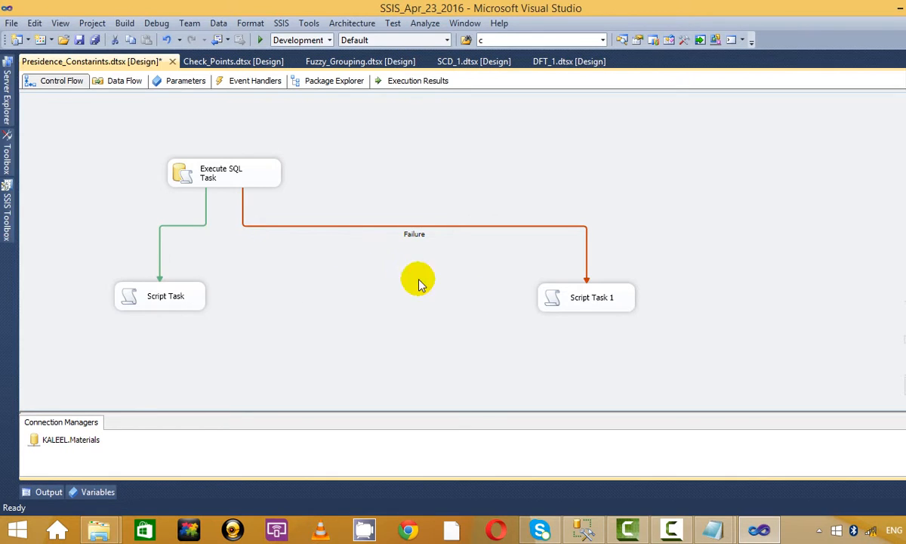
drag(601, 303, 410, 314)
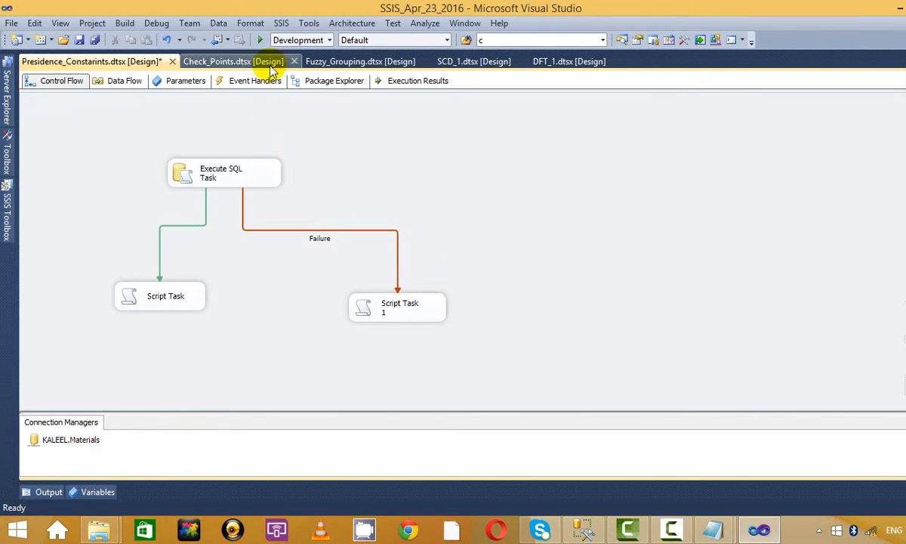
Step: Debug-run the package, then stop debugging to return to design view
click(260, 41)
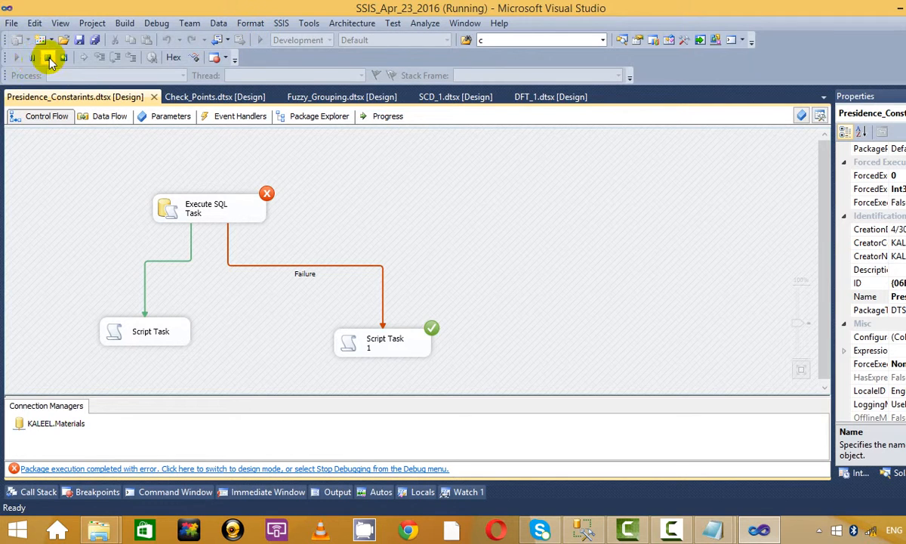
click(47, 57)
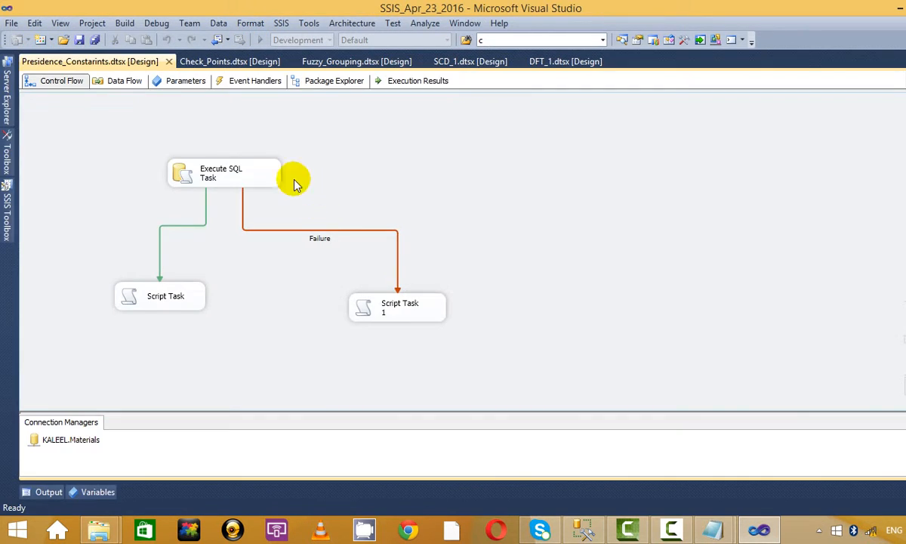
right_click(257, 170)
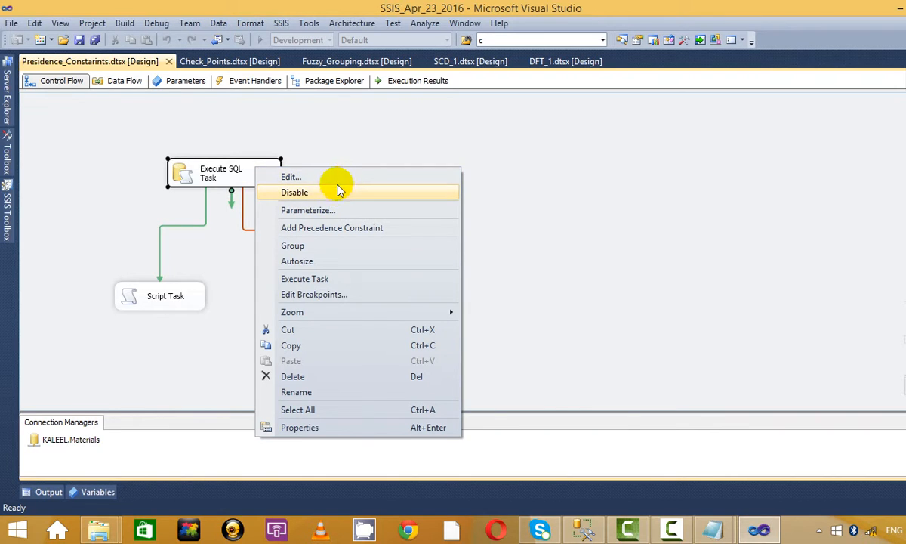
click(373, 137)
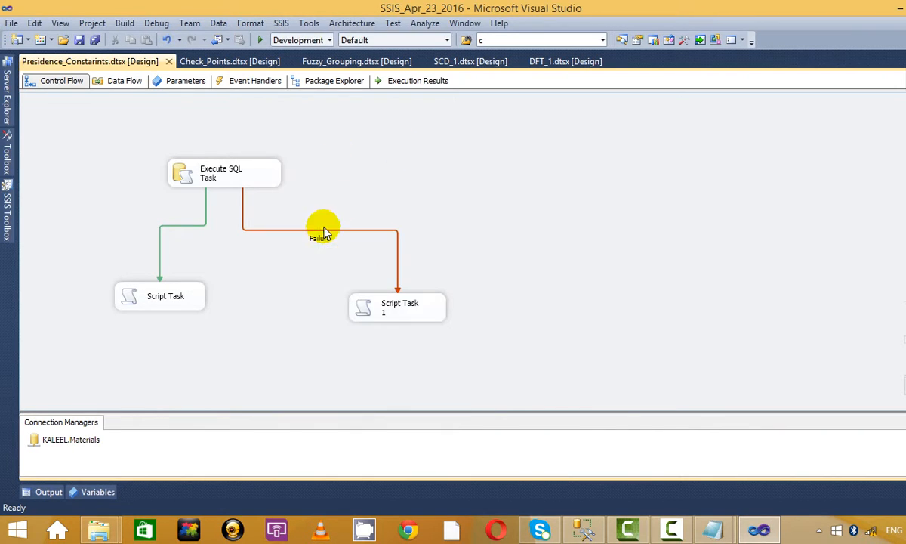
Step: Toggle the Script Task 1 constraint to Success and back to Failure
right_click(324, 237)
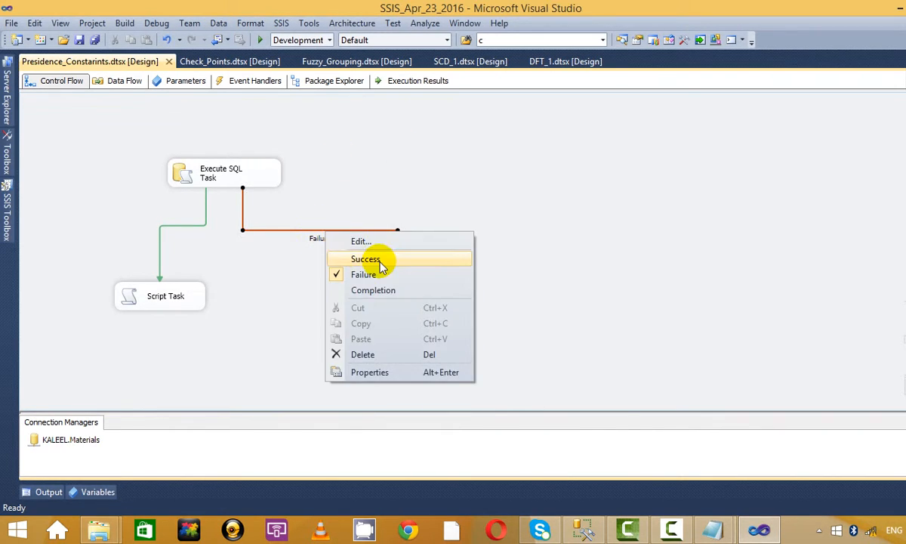
click(367, 255)
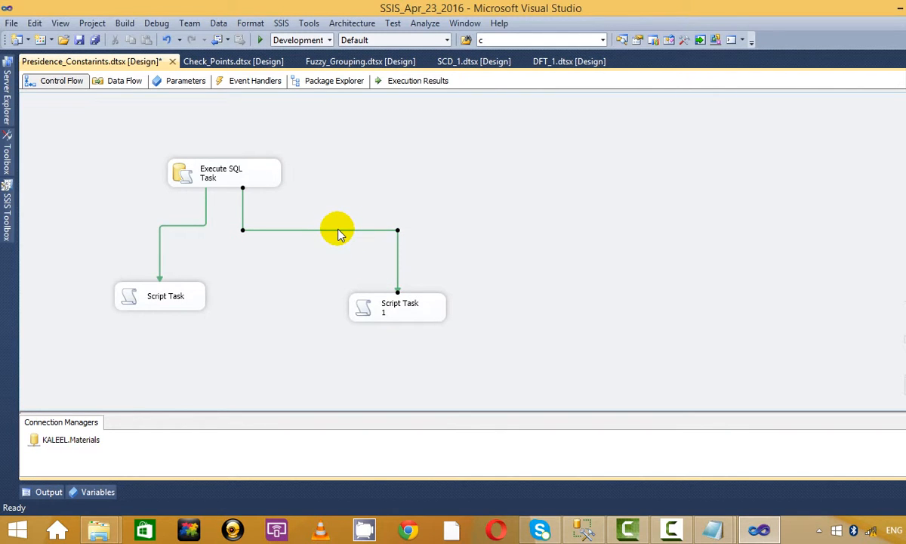
right_click(340, 231)
click(375, 272)
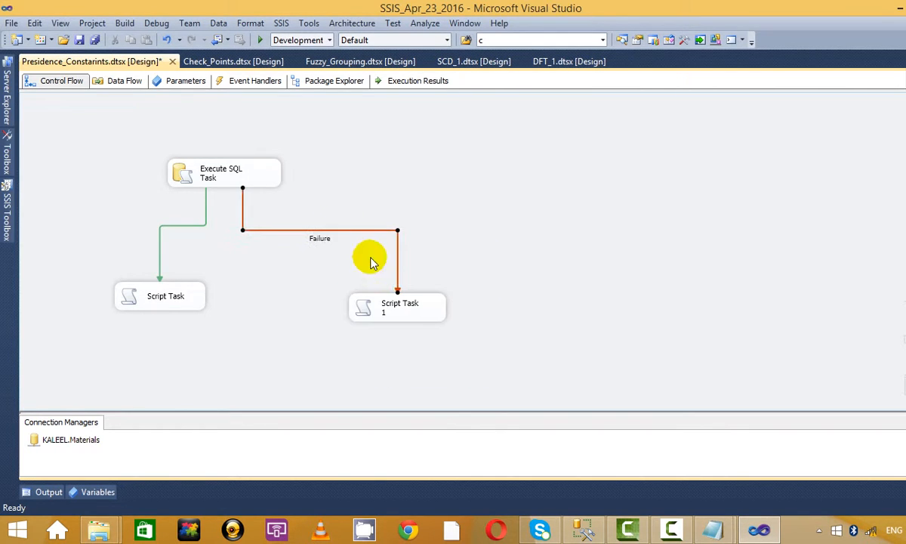
right_click(324, 230)
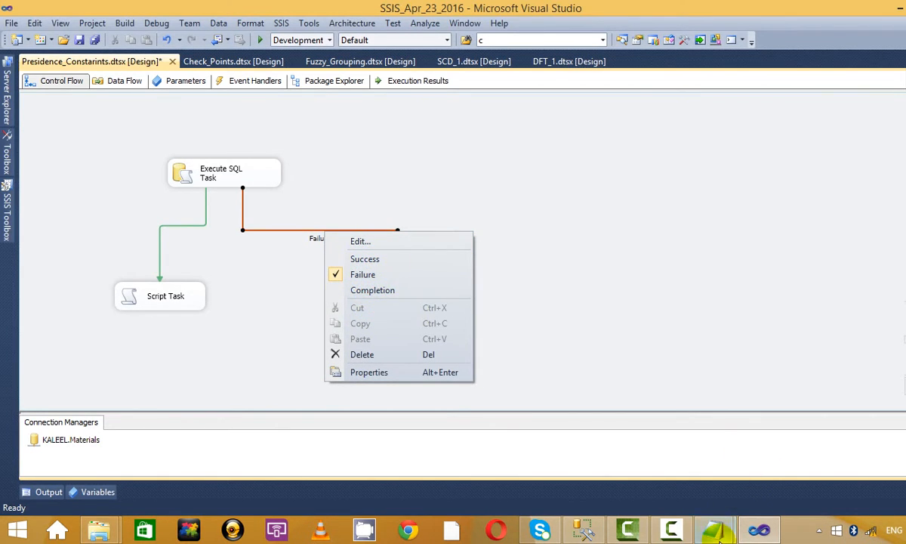
Step: In the Notepad notes, insert blank lines below >>Check points and >>Presidence Constrains
mouse_move(713, 529)
click(664, 469)
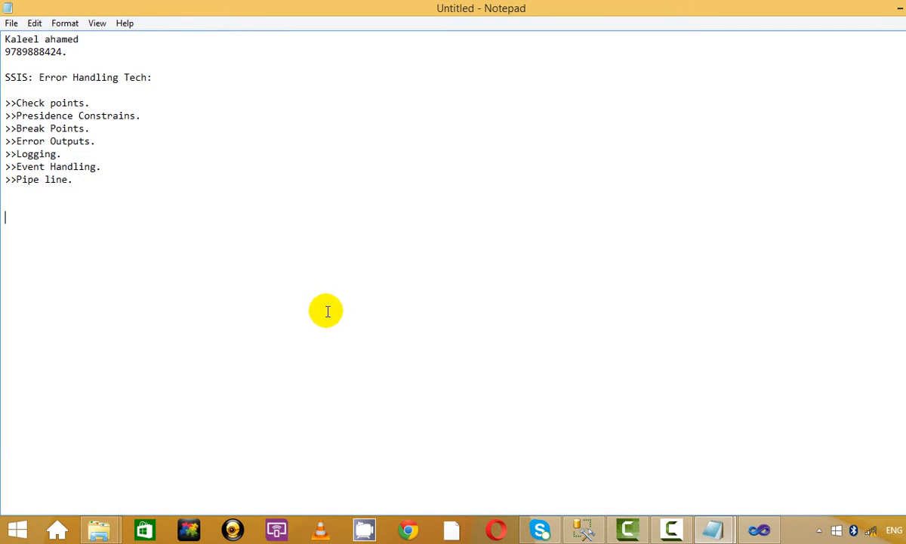
click(228, 106)
key(Return)
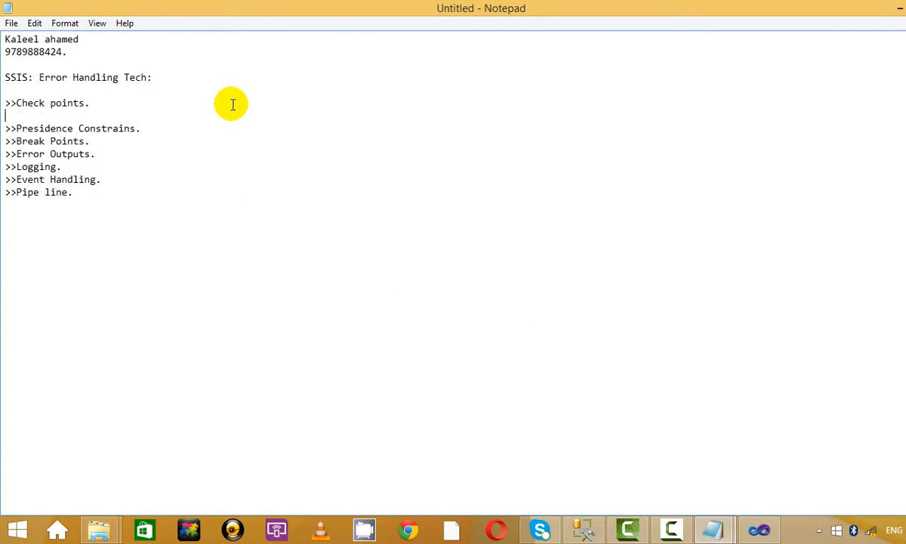
click(223, 128)
key(Return)
key(Return)
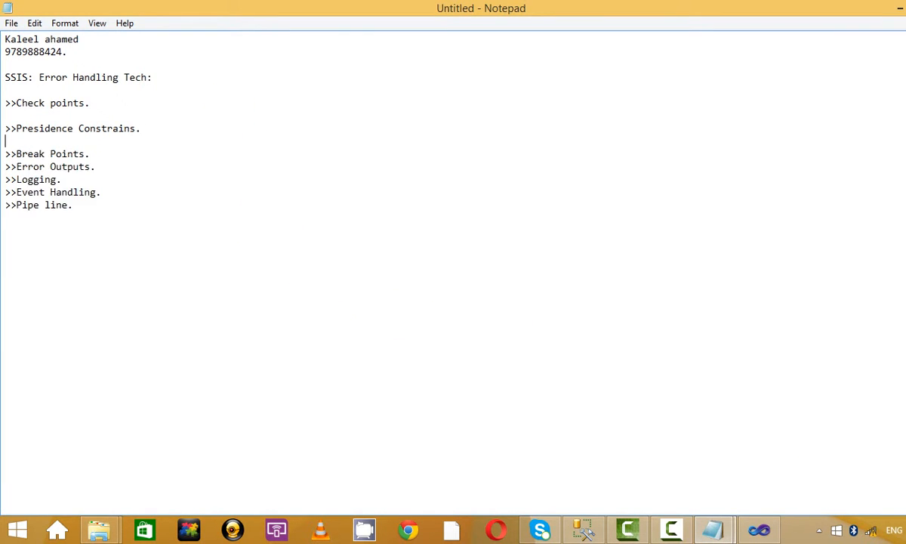
key(Return)
click(202, 132)
click(194, 143)
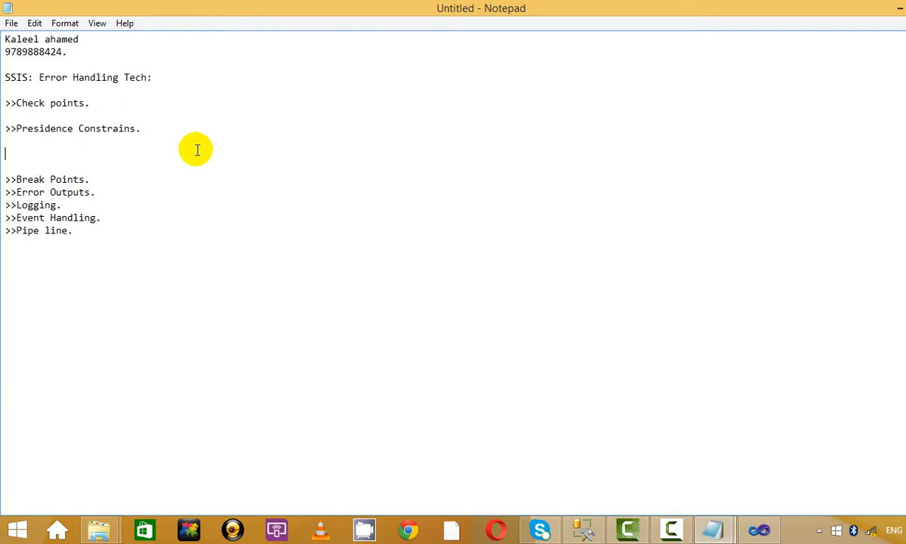
click(183, 106)
key(Return)
key(Return)
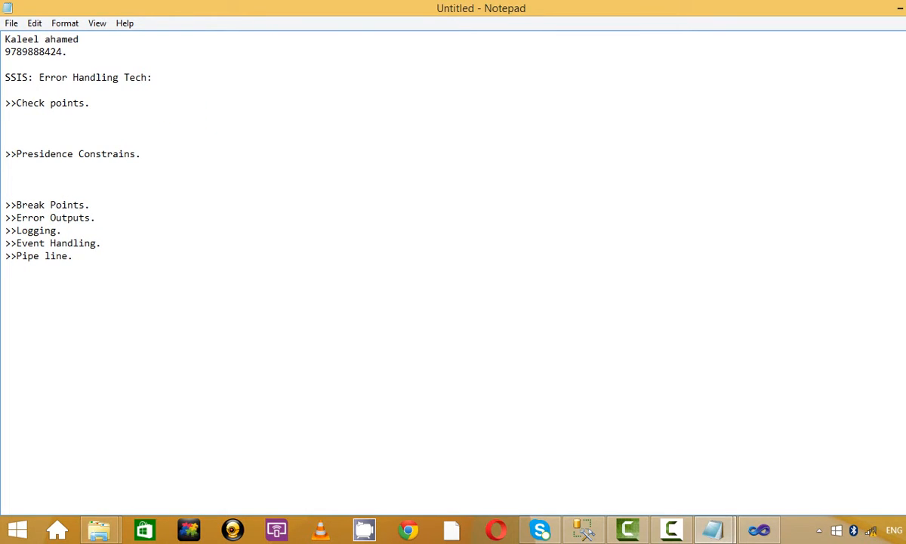
key(Up)
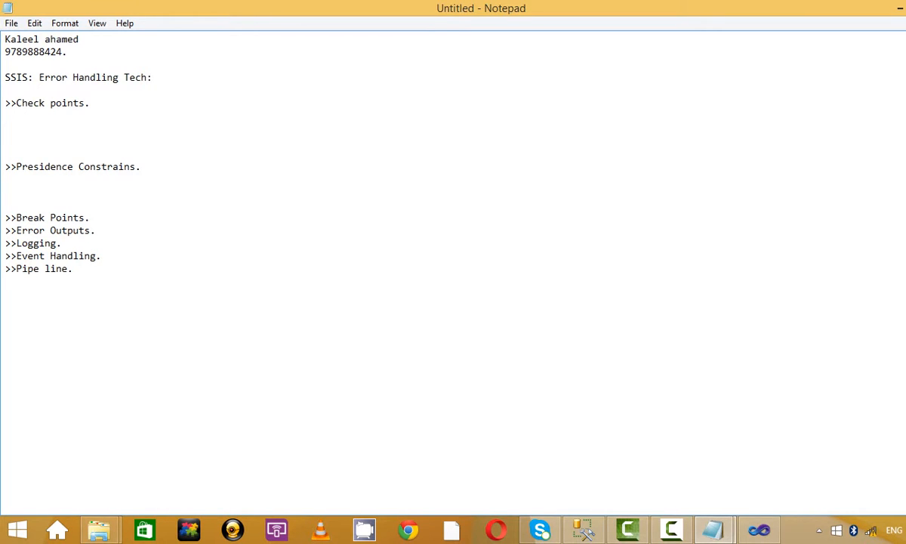
Step: Type "Writes the error log on the file" on the line under >>Check points
text(Writes the error lo)
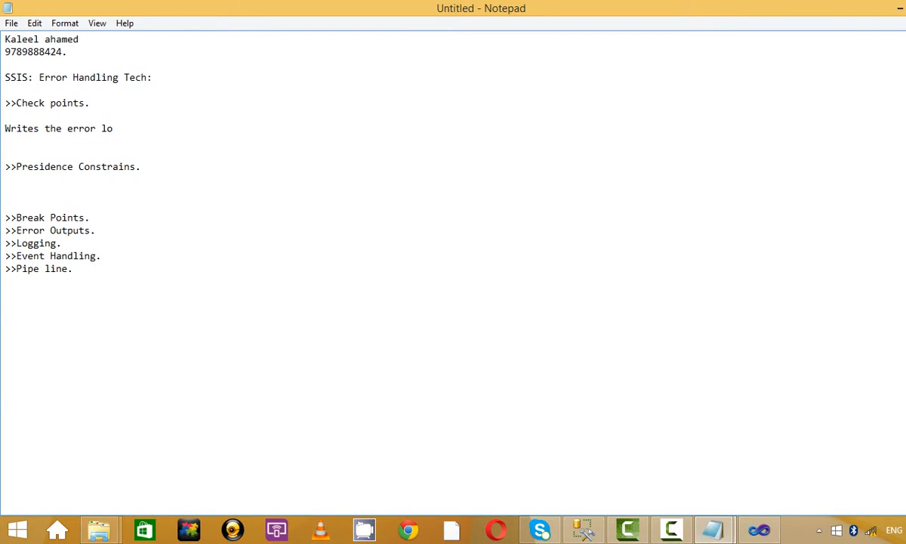
text(g on the file)
click(6, 130)
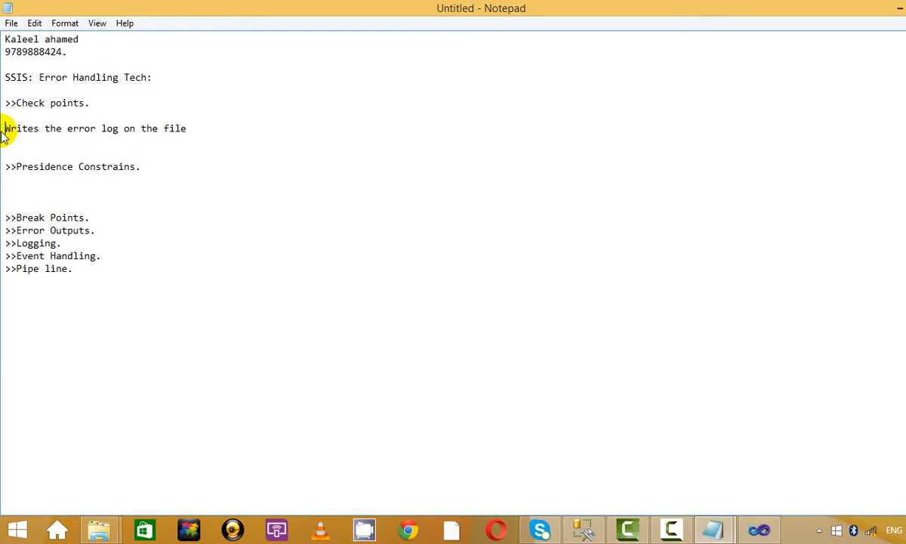
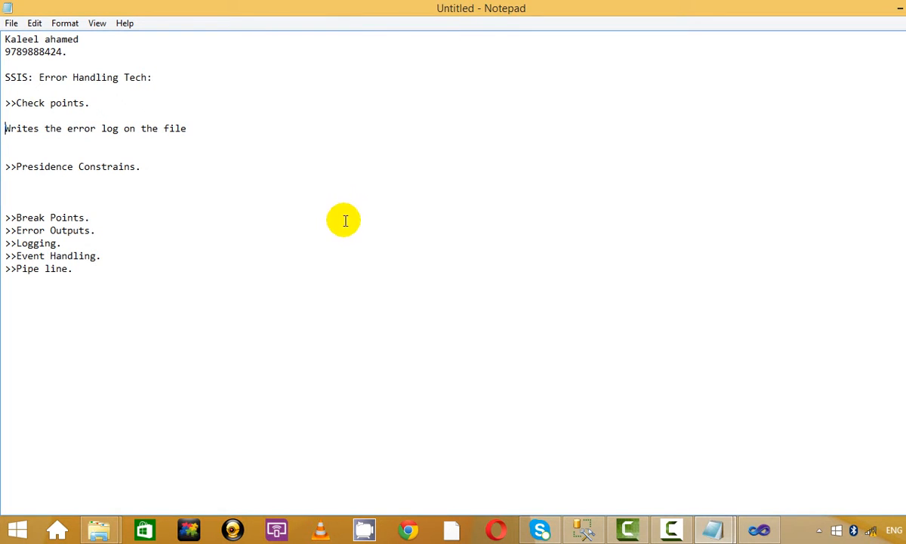
Step: Remove the extra blank line and type 1]Success under the Presidence Constrains heading
click(145, 140)
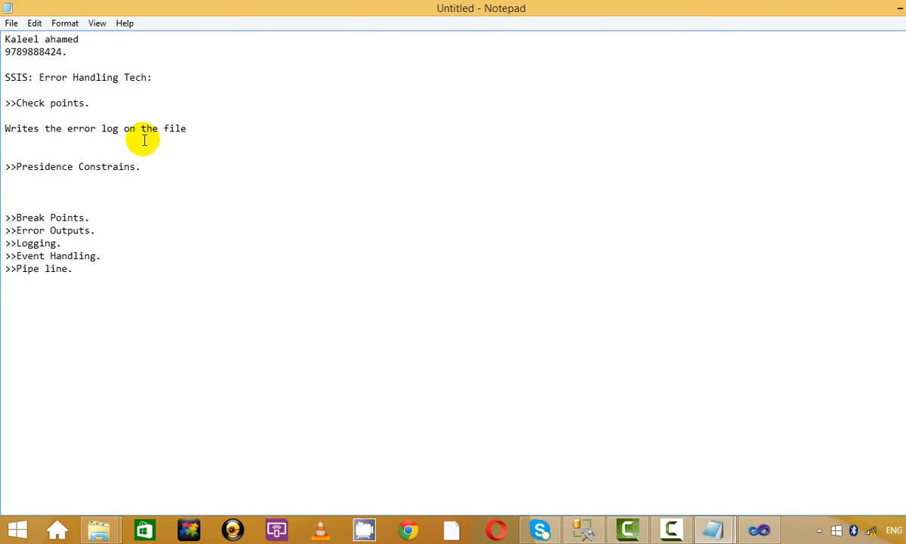
key(Delete)
click(44, 171)
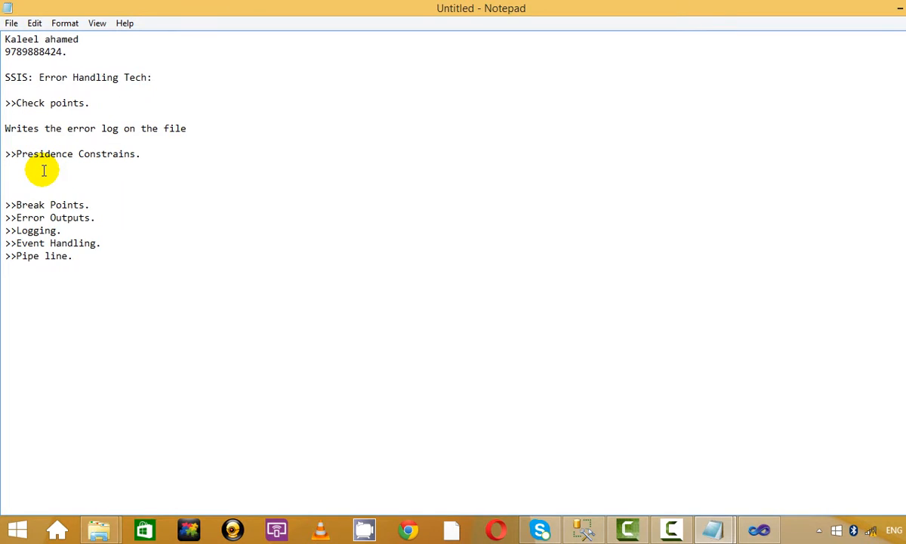
key(Return)
text(>>)
key(Return)
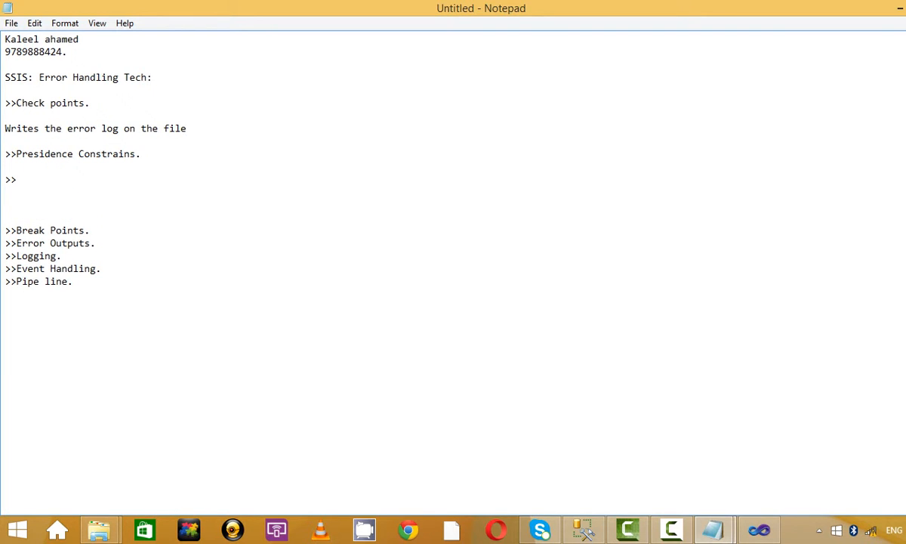
key(BackSpace)
key(BackSpace)
key(BackSpace)
text(1')
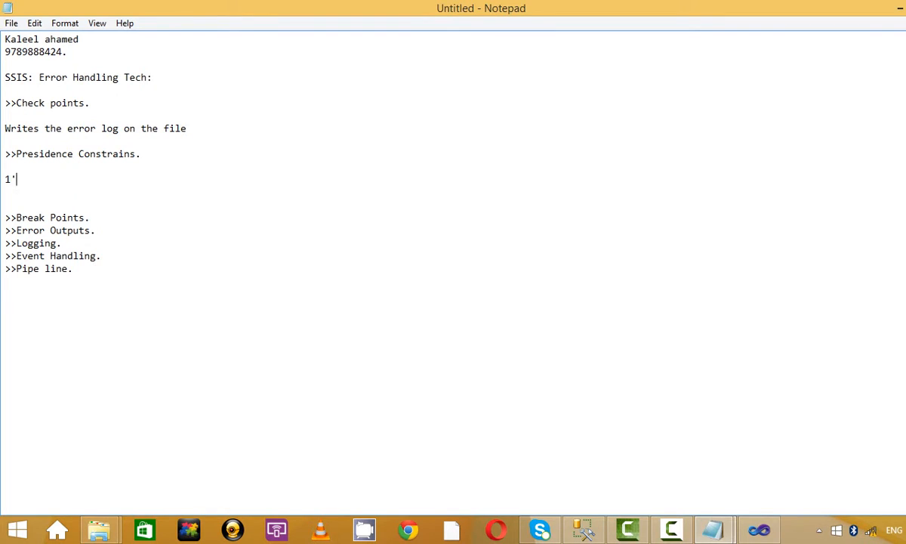
key(BackSpace)
text(]Success)
Step: Add 2]Failure and 3]Completion as the next list items
key(Return)
text(2]F)
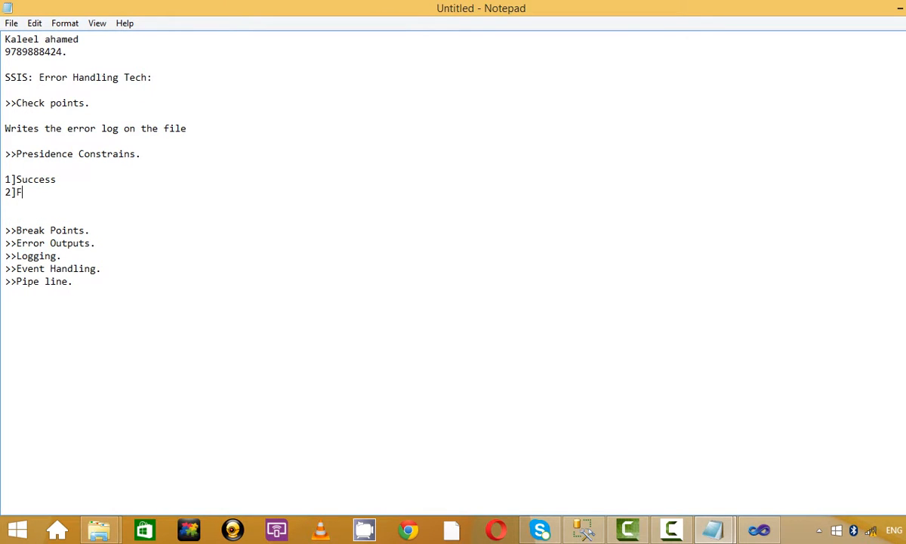
text(ailure)
key(Return)
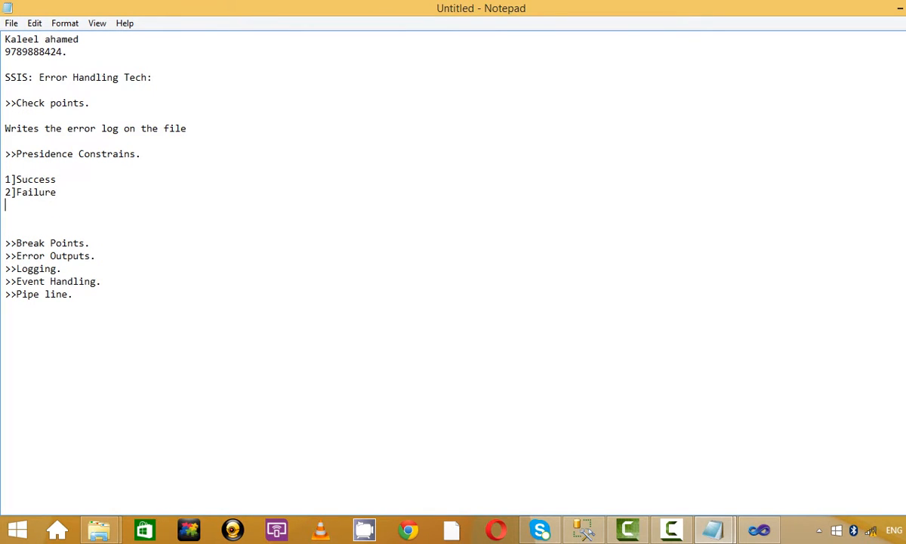
text(3]Completion)
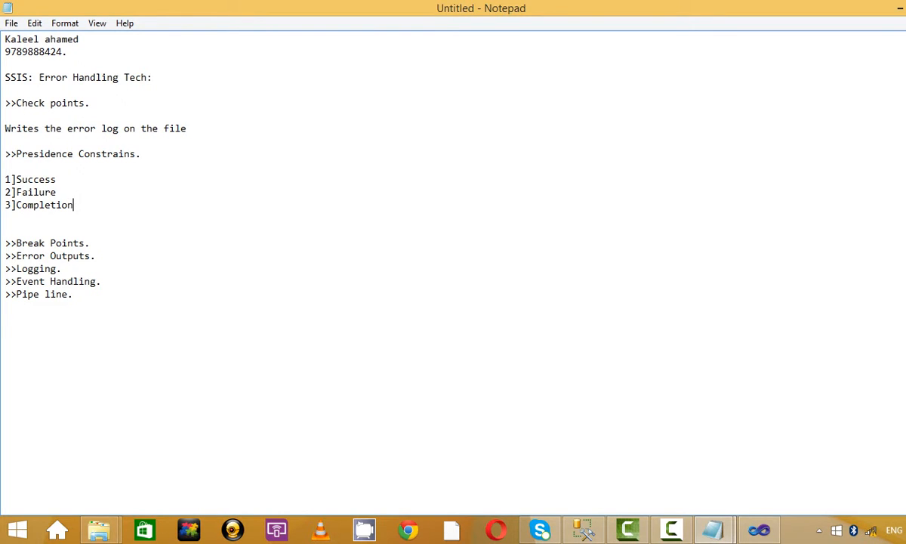
key(Return)
key(alt+Tab)
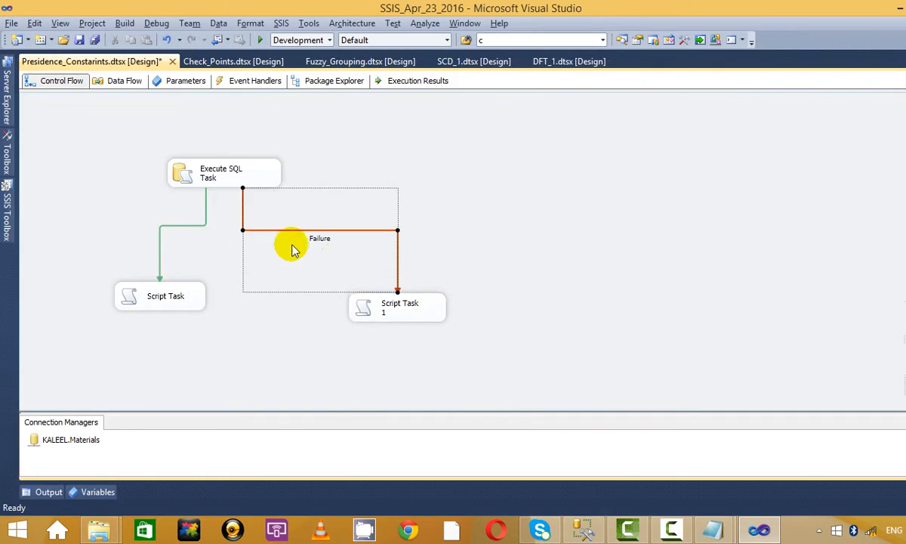
key(alt+Tab)
Step: Append a row of dashes after 1]Success, 2]Failure and 3]Completion, then return to Visual Studio
key(Delete)
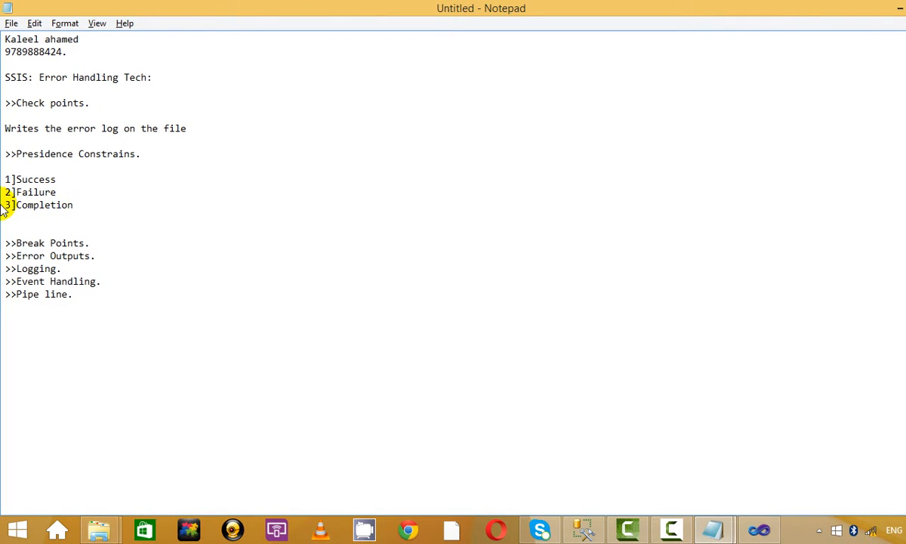
click(59, 179)
text(----------)
key(Down)
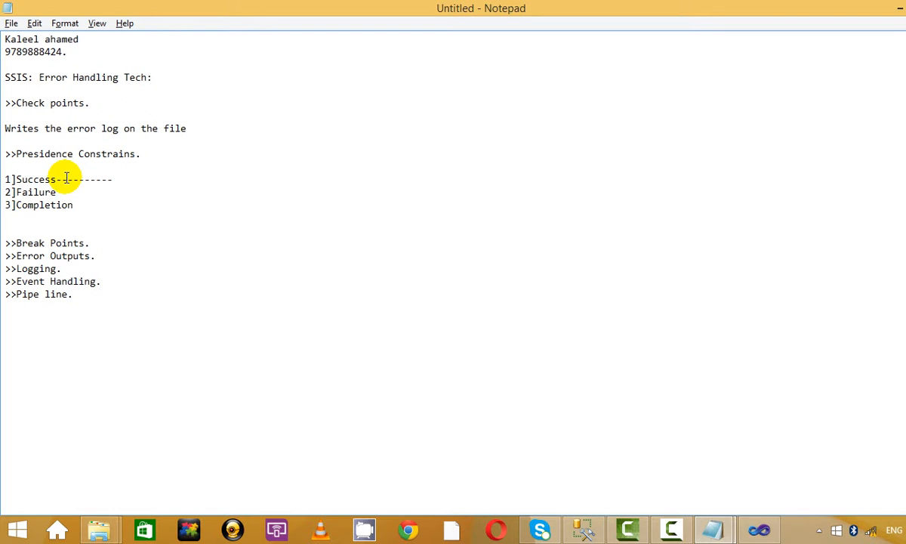
text(---------)
key(Down)
text(------)
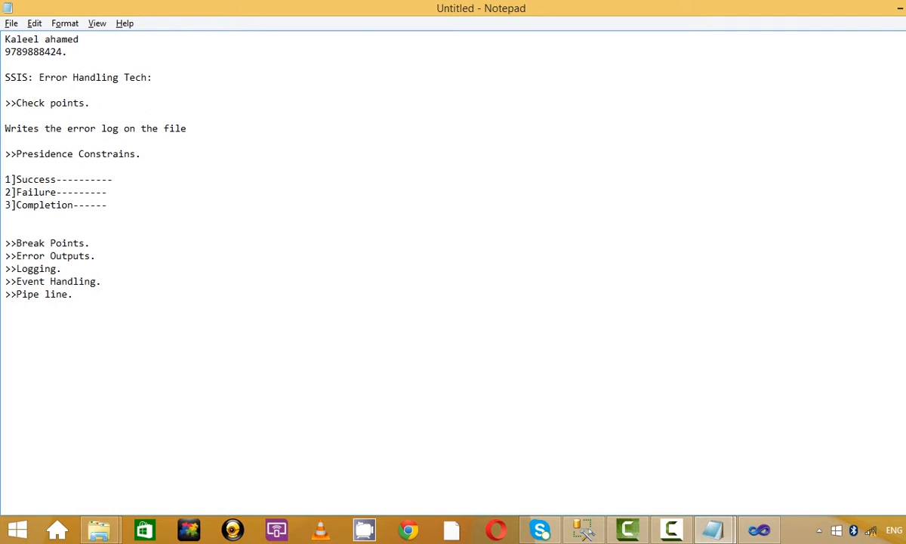
key(alt)
key(alt+Tab)
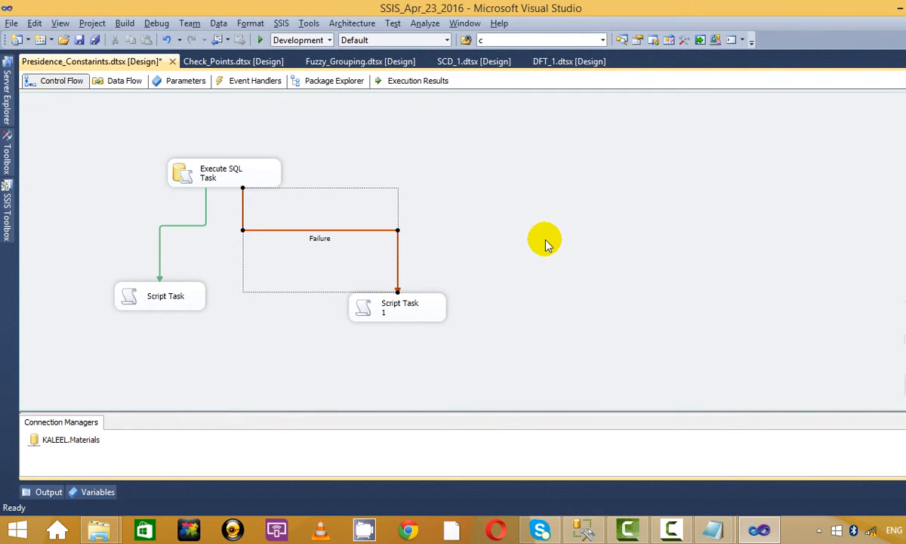
Step: Delete Script Task and Script Task 1 along with their constraints
click(545, 241)
click(261, 174)
click(392, 186)
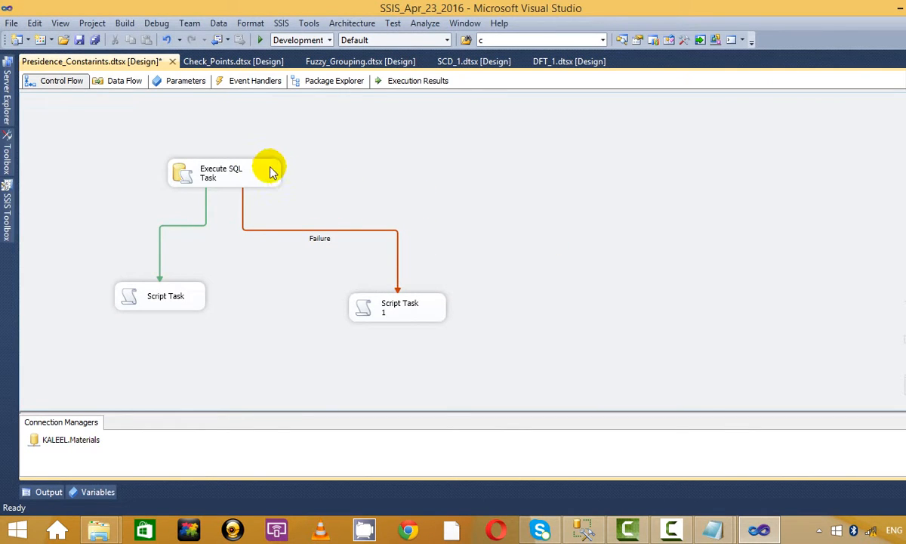
click(405, 321)
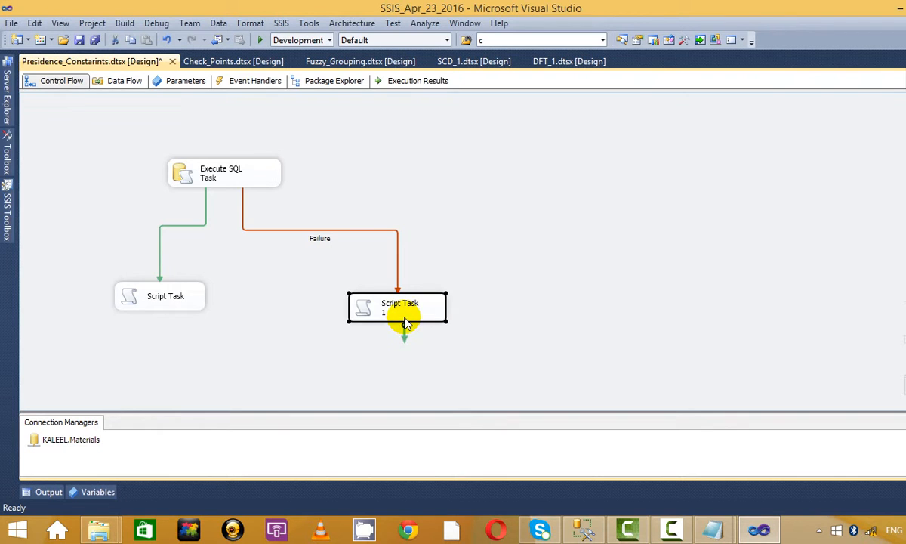
key(Delete)
click(170, 294)
key(Delete)
Step: Copy Execute SQL Task twice, lining up Execute SQL Task 1 and Execute SQL Task 1 1 in a row
click(240, 163)
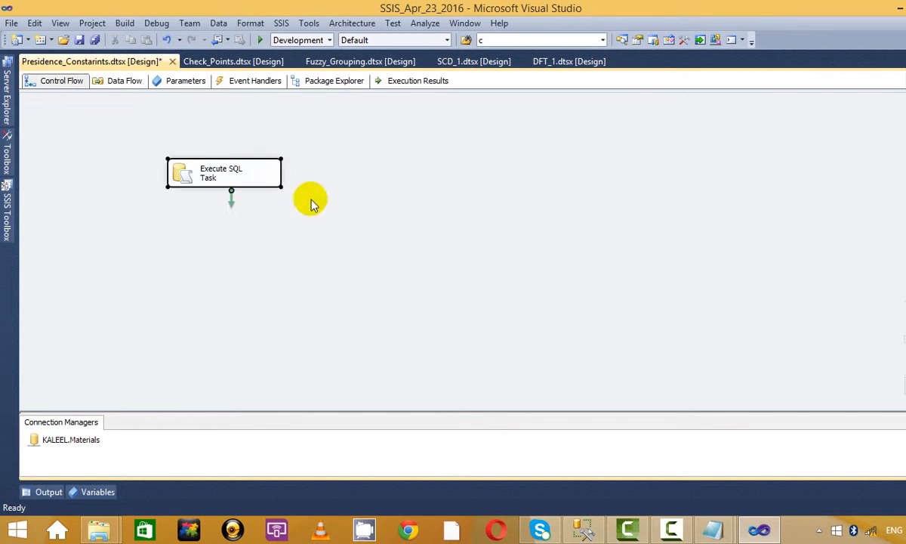
drag(254, 174, 254, 212)
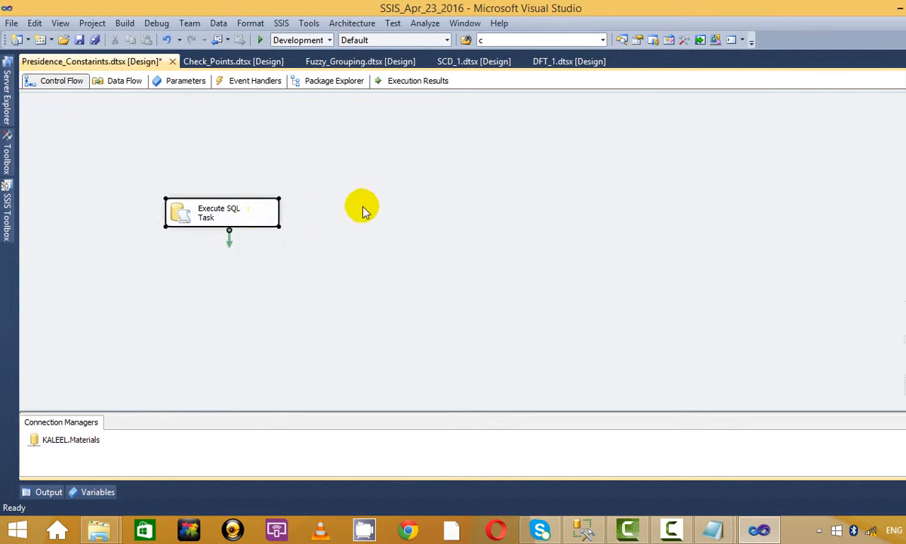
key(ctrl+c)
key(ctrl+v)
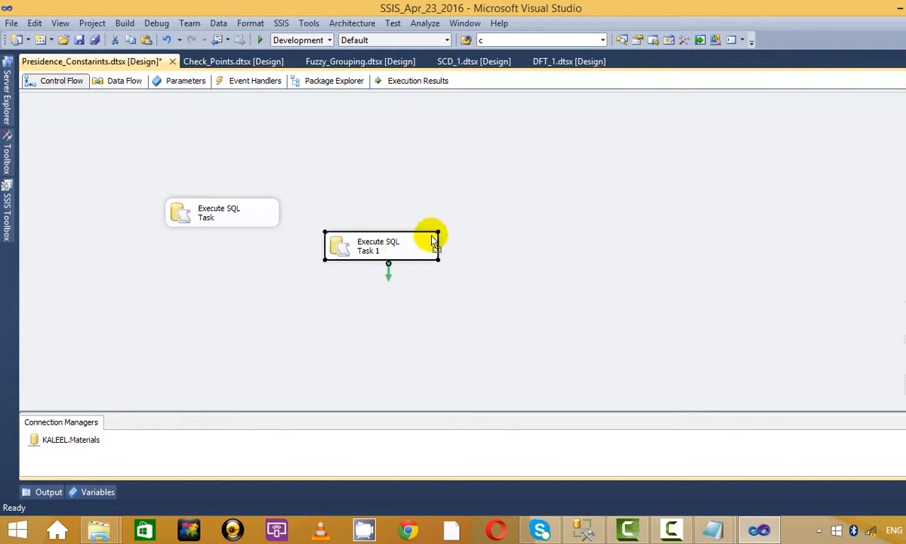
drag(433, 240, 502, 210)
click(158, 229)
click(229, 222)
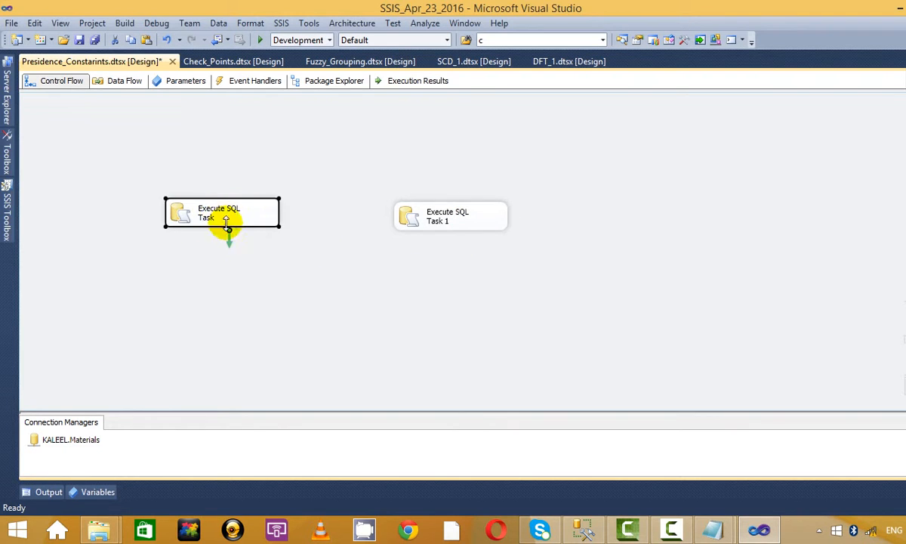
click(413, 219)
key(ctrl+c)
click(688, 253)
key(ctrl+v)
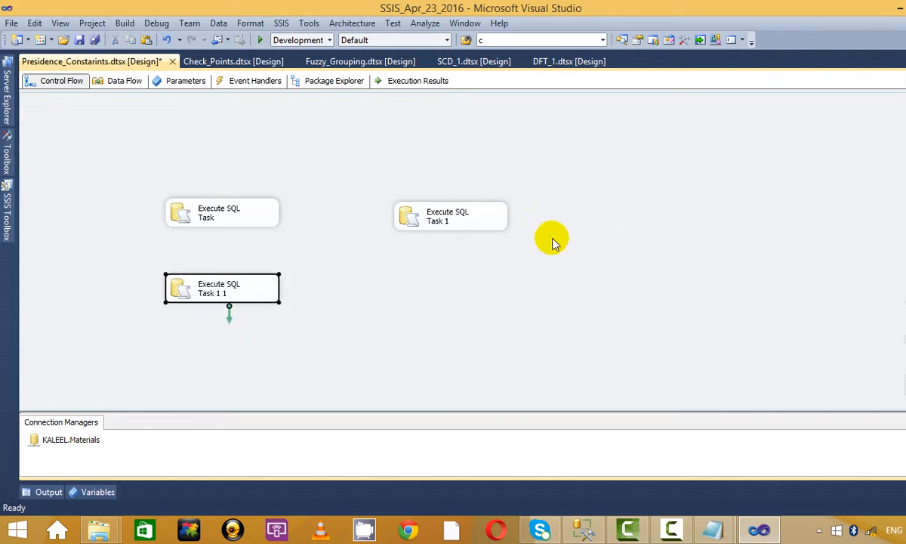
drag(228, 289, 697, 217)
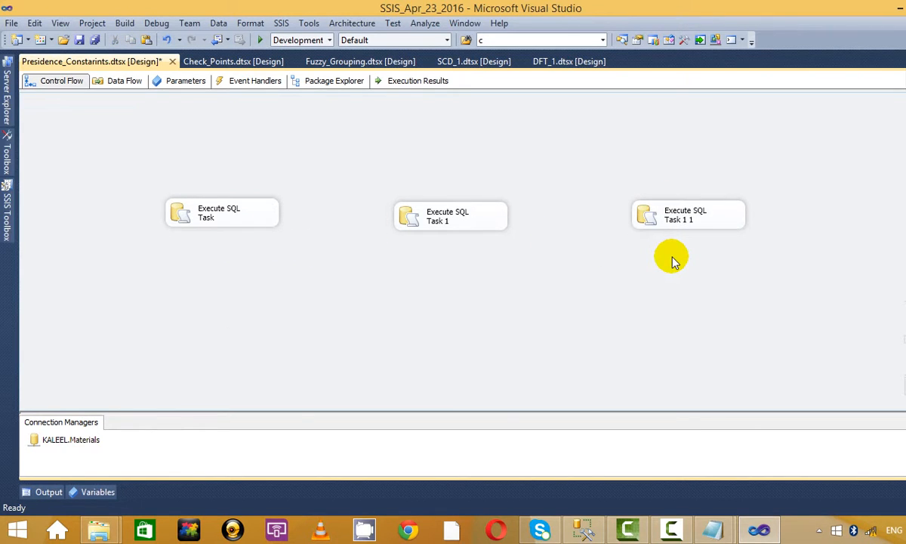
Step: Add a Script Task below and connect all three Execute SQL Tasks to it with success arrows
click(7, 213)
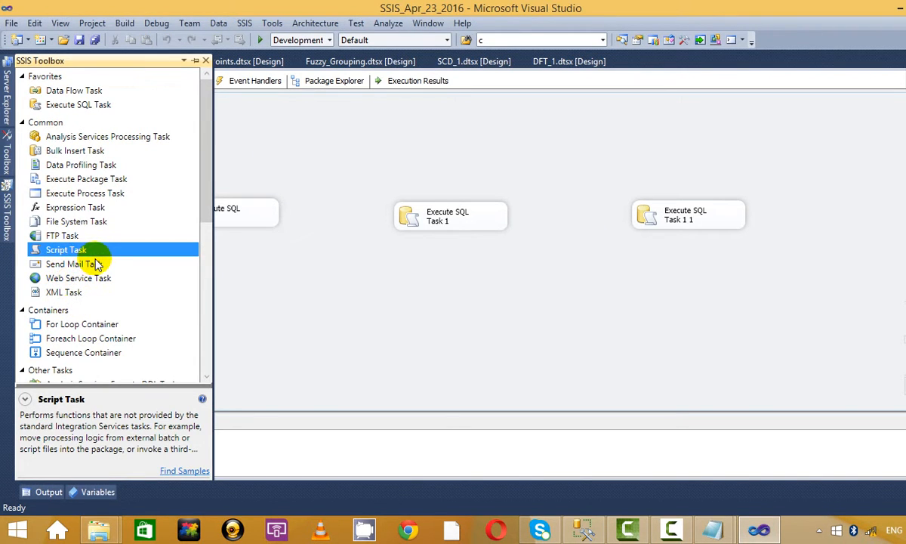
drag(79, 246, 280, 295)
click(229, 216)
drag(228, 242, 231, 328)
click(438, 219)
drag(438, 219, 230, 327)
click(699, 222)
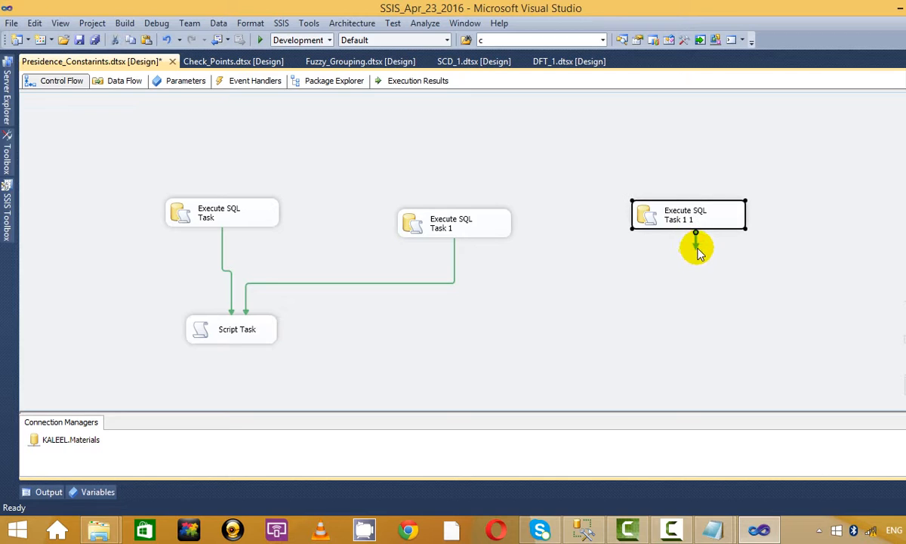
drag(695, 243, 227, 329)
drag(427, 225, 419, 207)
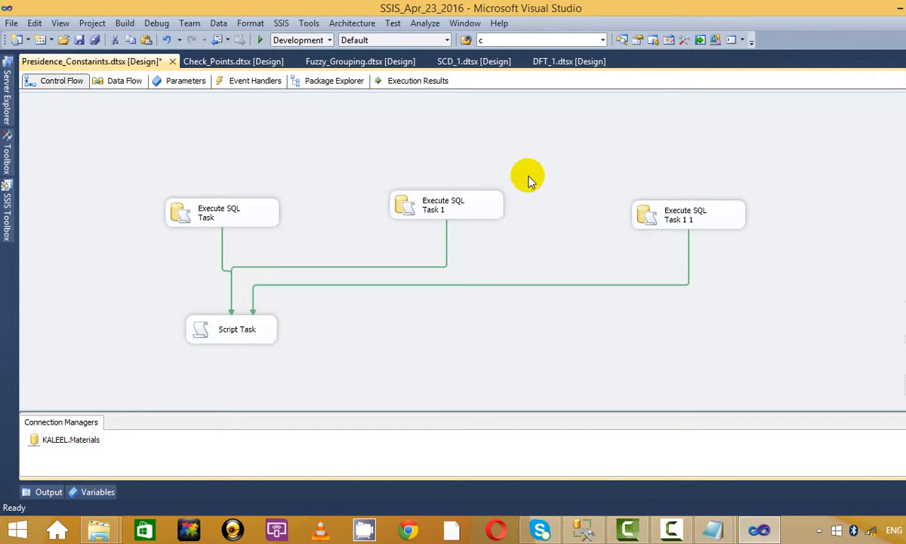
drag(476, 205, 485, 208)
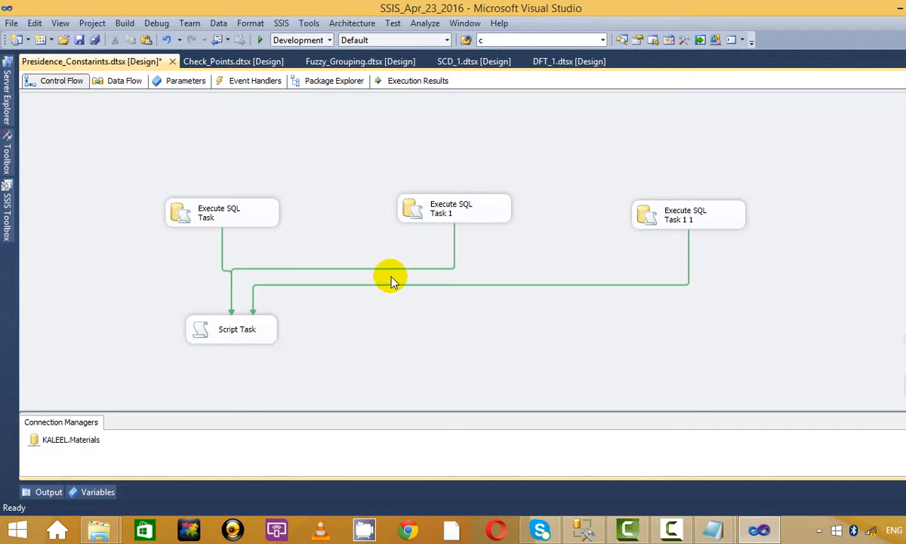
click(261, 39)
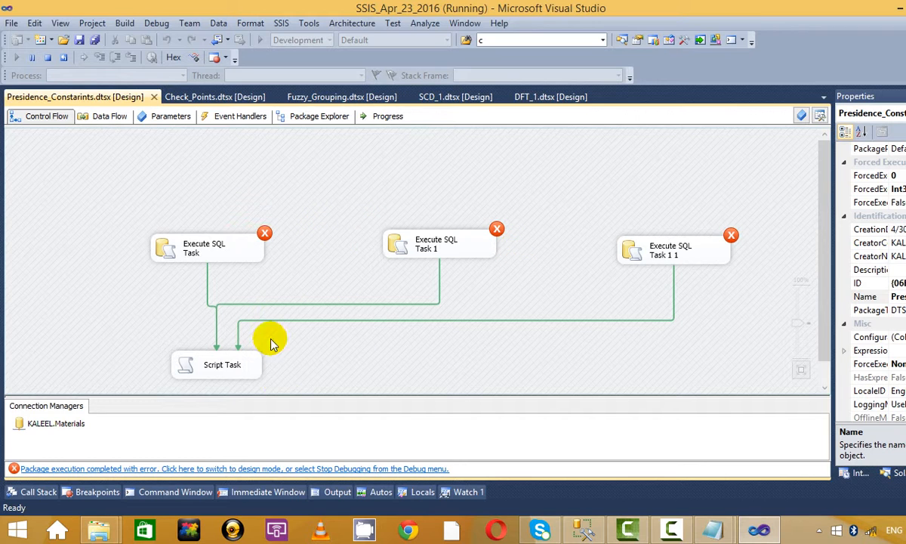
click(225, 352)
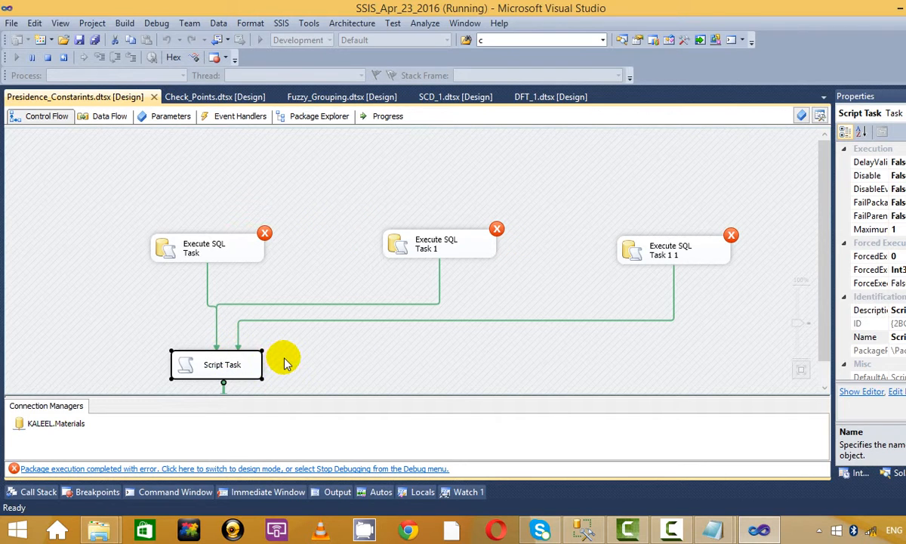
click(276, 291)
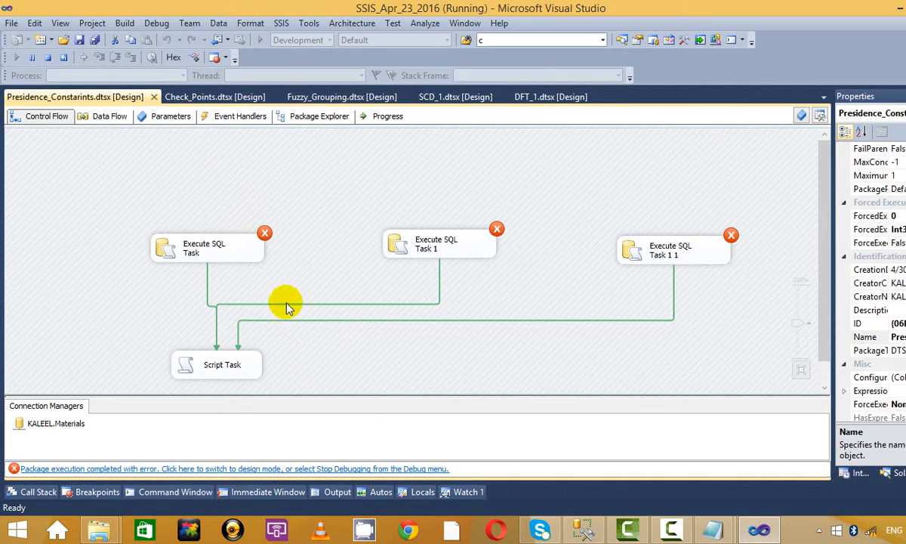
click(48, 61)
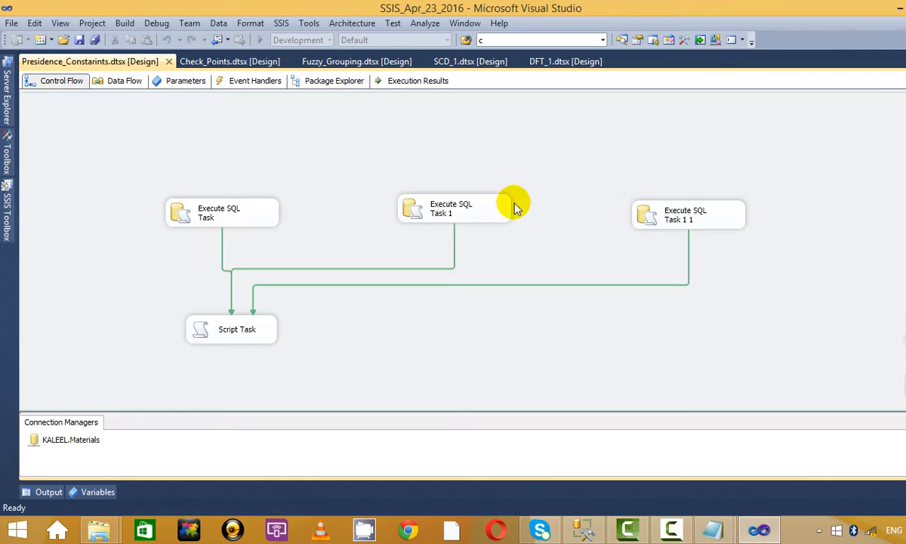
click(487, 210)
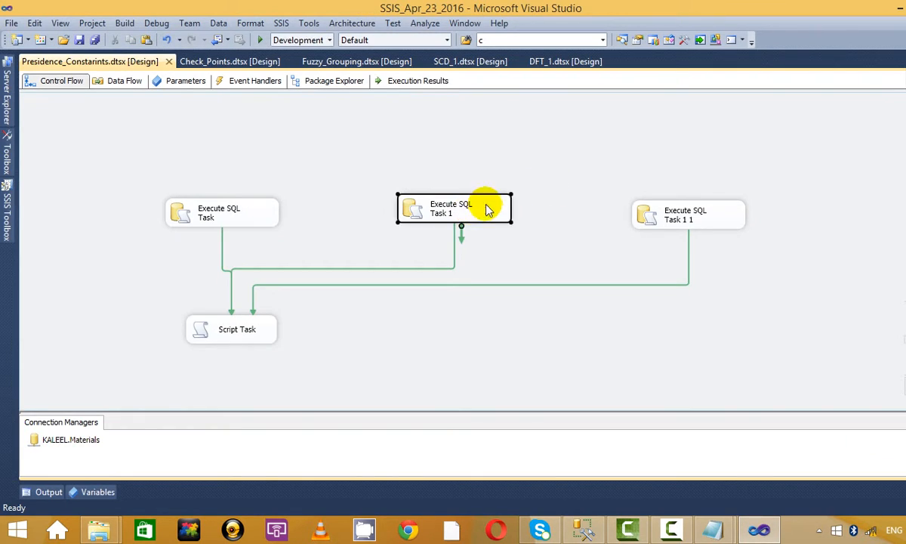
click(294, 211)
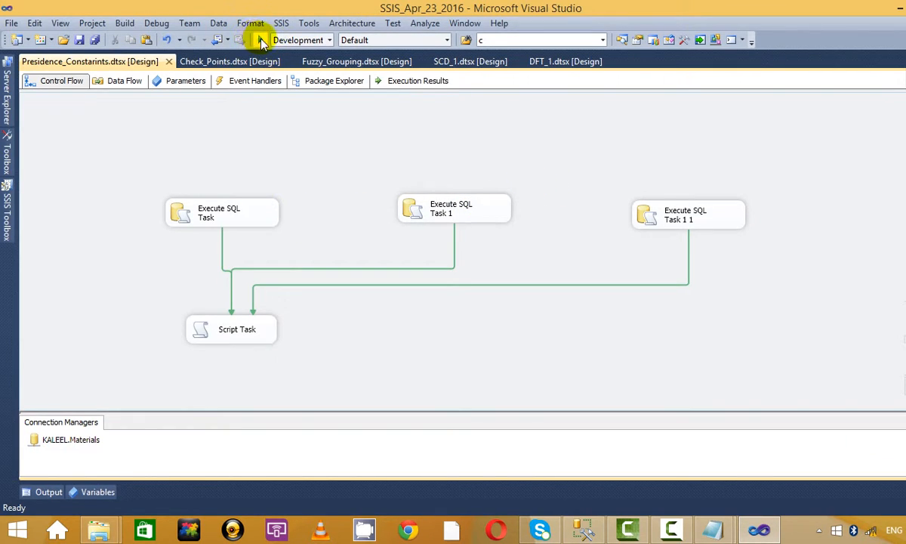
click(262, 40)
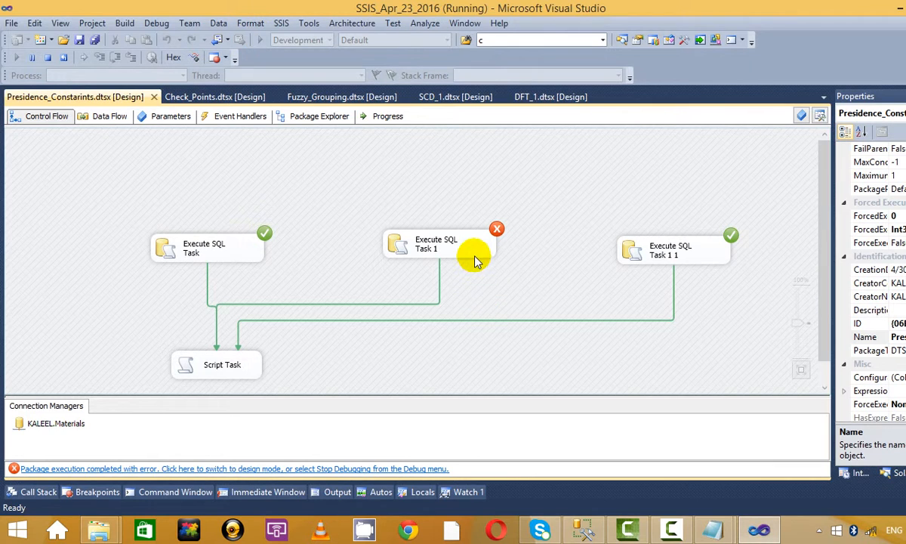
click(452, 251)
click(567, 198)
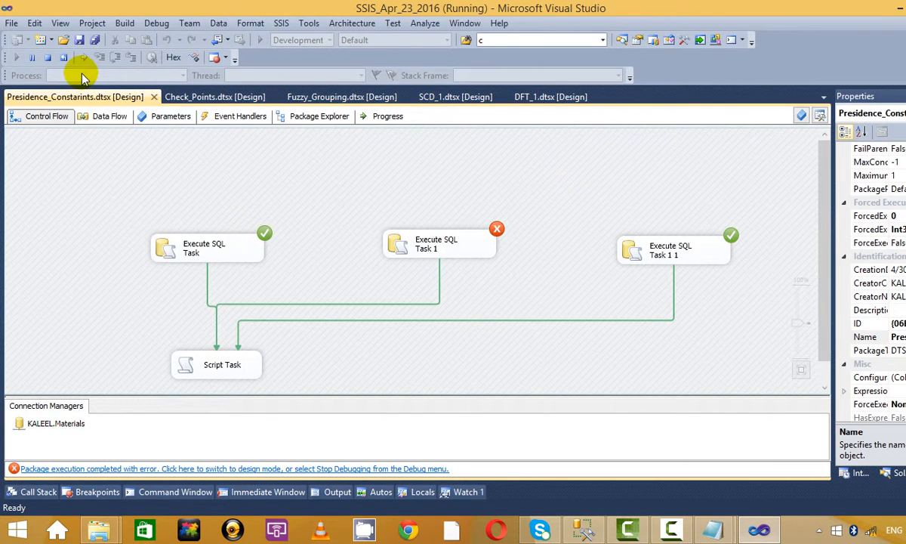
click(48, 59)
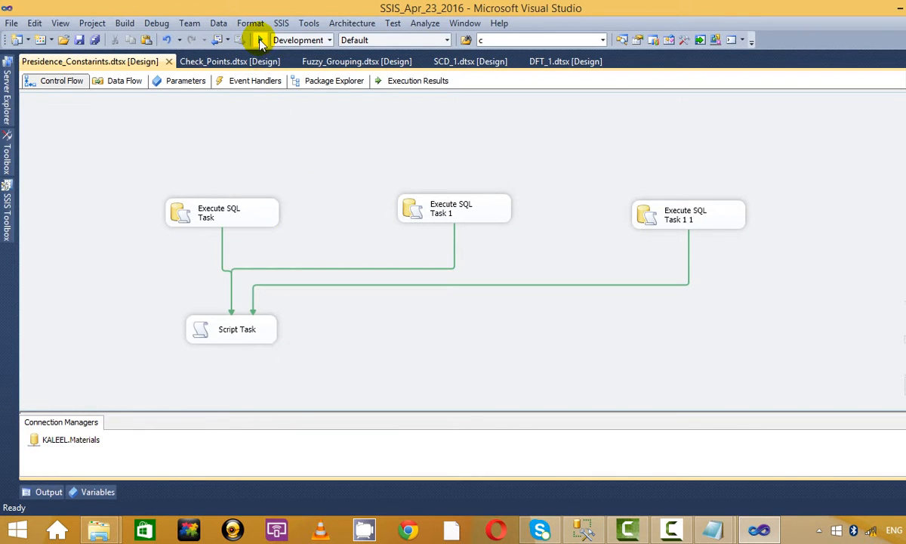
click(259, 39)
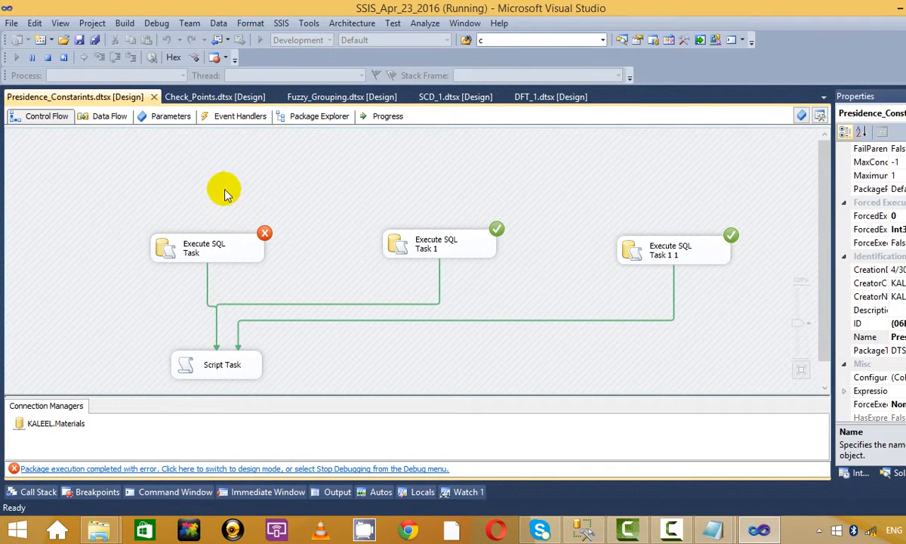
click(49, 58)
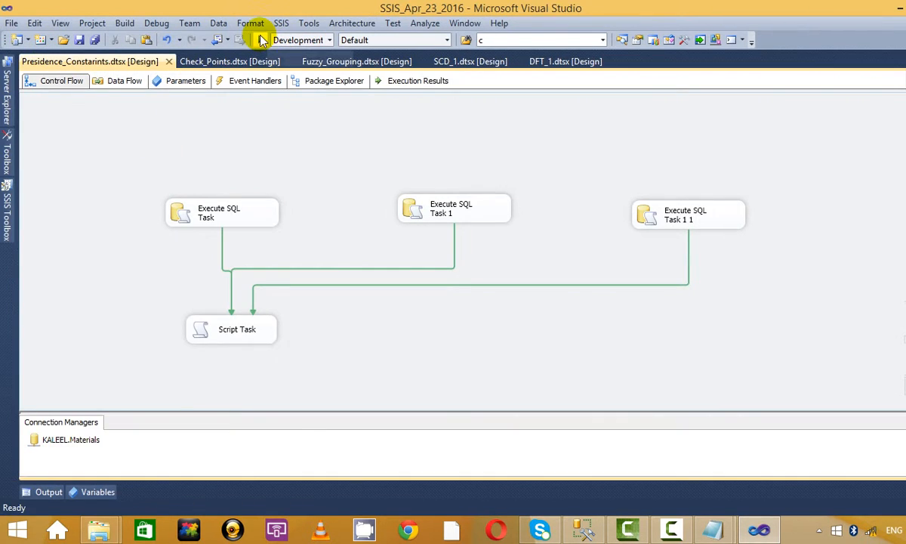
click(259, 38)
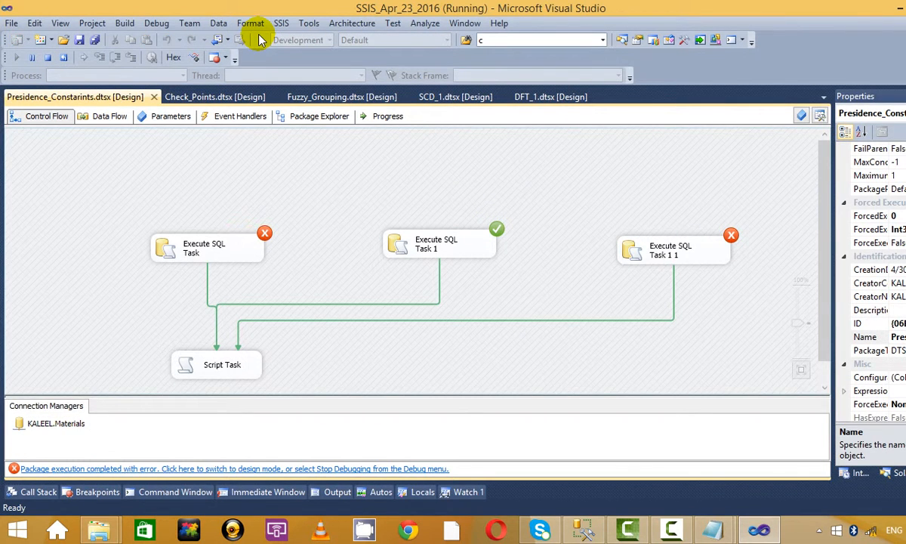
click(46, 57)
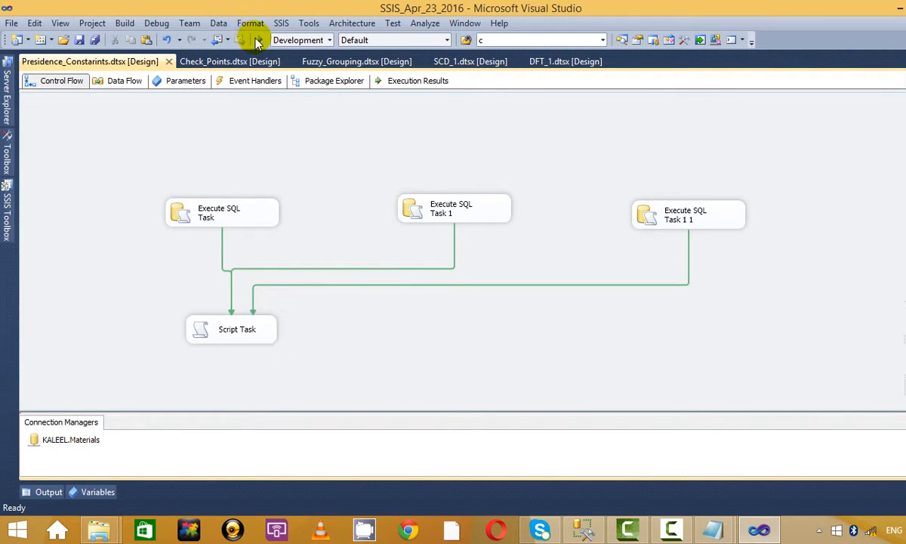
click(259, 40)
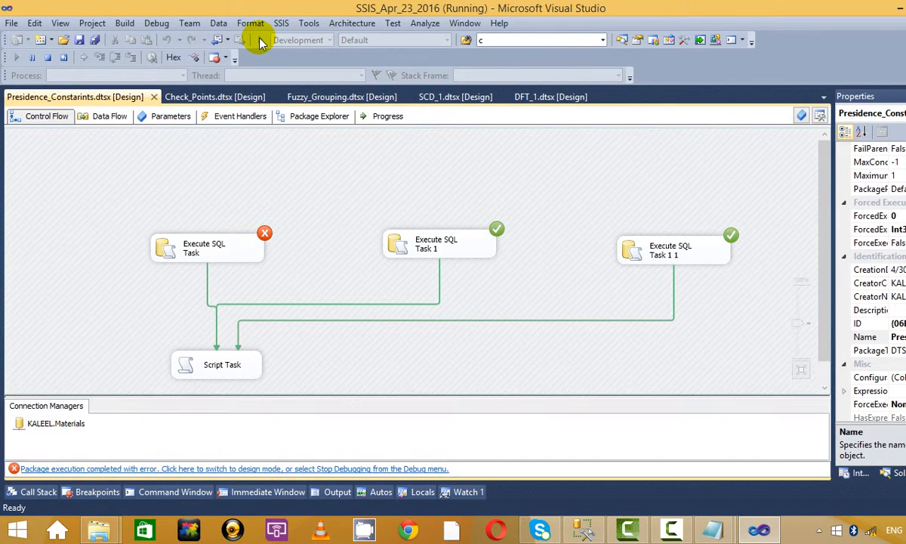
click(48, 58)
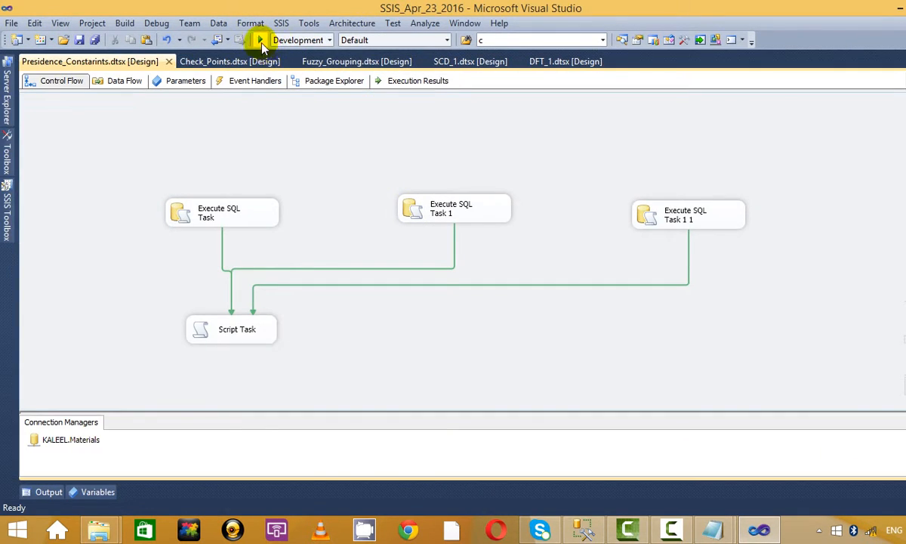
click(259, 40)
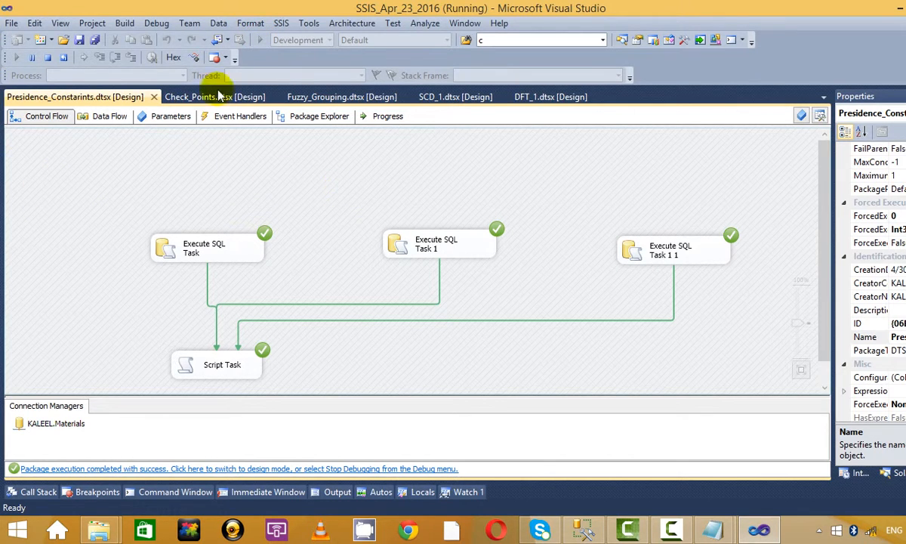
click(47, 59)
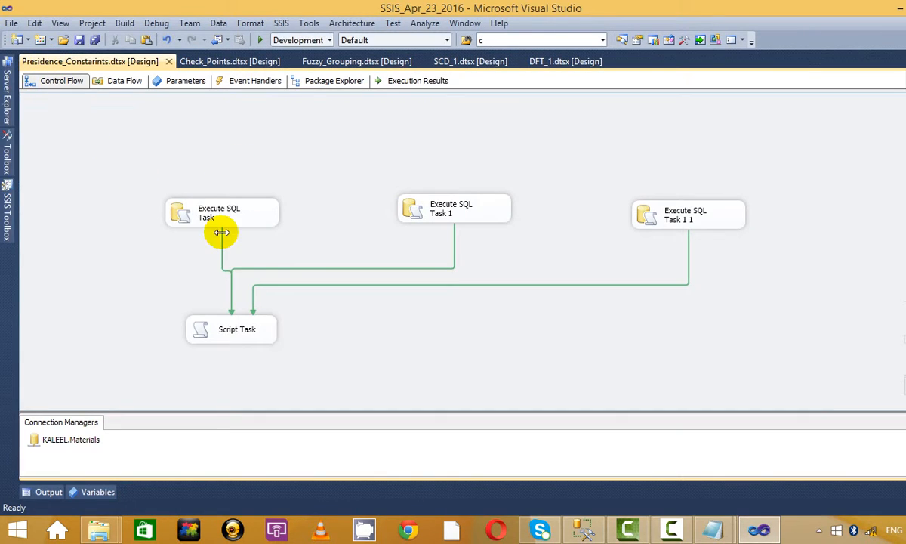
click(215, 215)
click(452, 206)
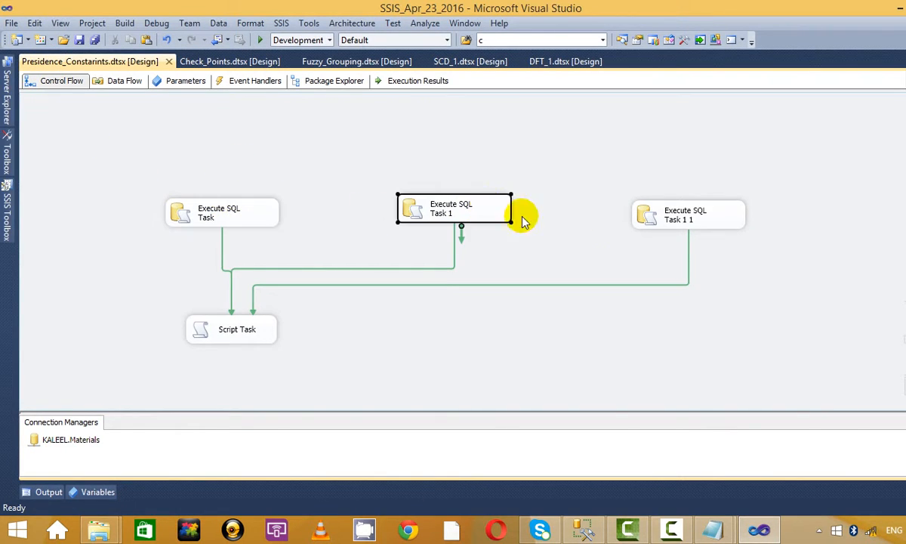
Step: Add Script Task 1 at the lower right and connect all three Execute SQL Tasks to it
click(679, 210)
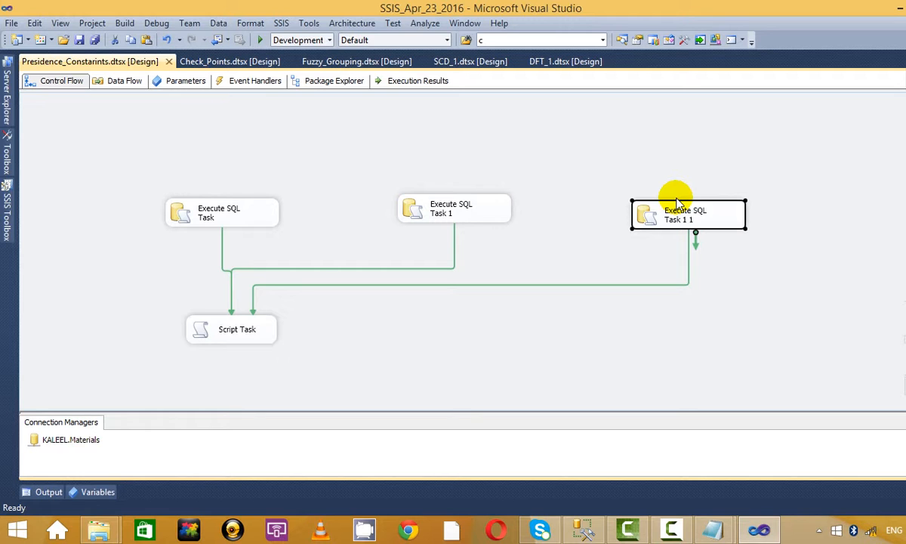
click(6, 200)
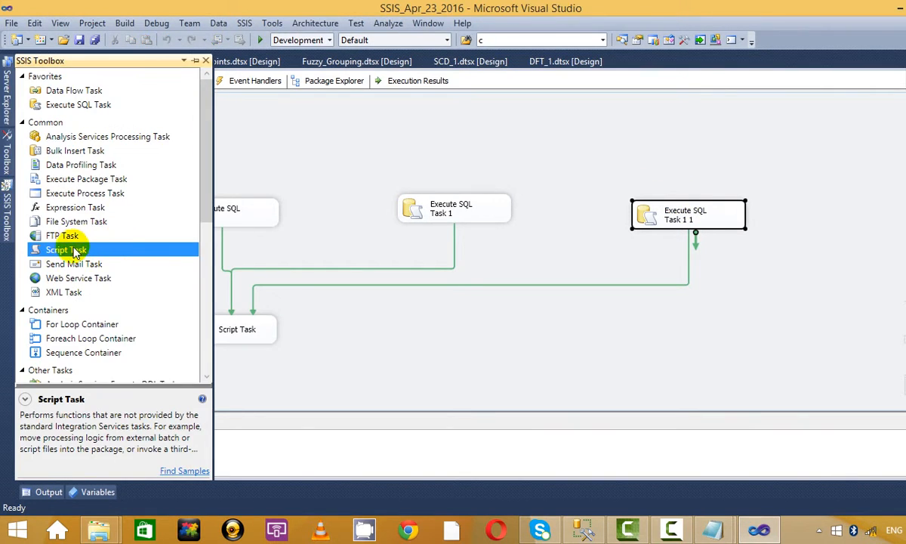
drag(75, 253, 604, 344)
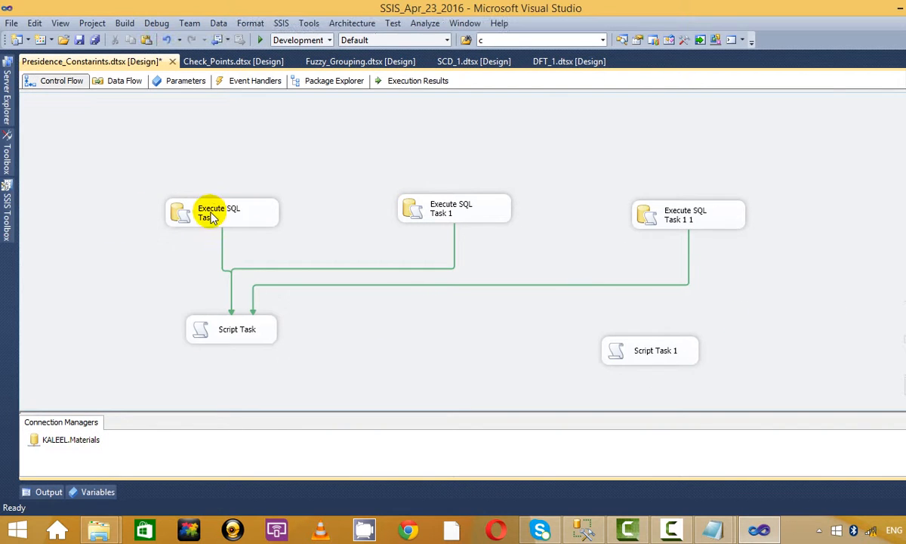
click(210, 217)
drag(228, 229, 661, 353)
click(456, 206)
drag(460, 227, 648, 352)
click(698, 225)
drag(695, 235, 673, 339)
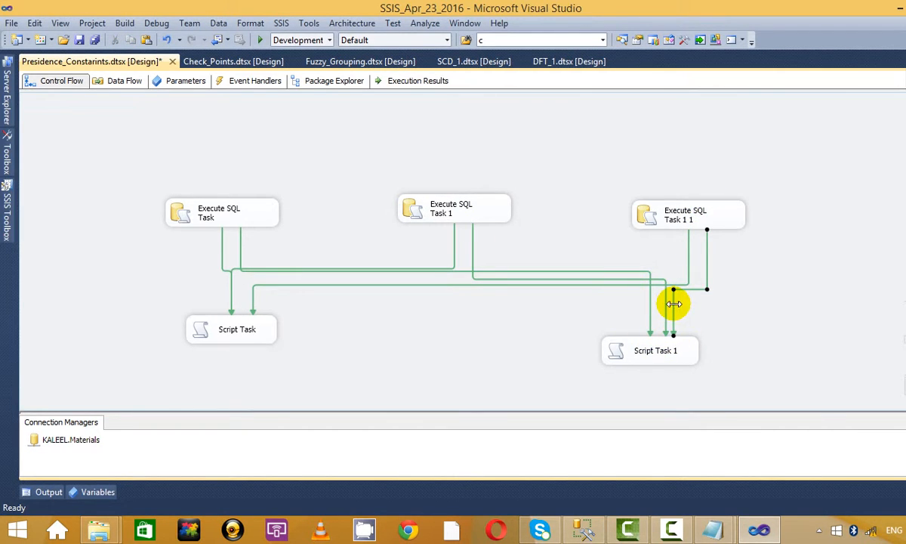
Step: Set each of the three constraints into Script Task 1 to Failure
right_click(674, 303)
click(729, 348)
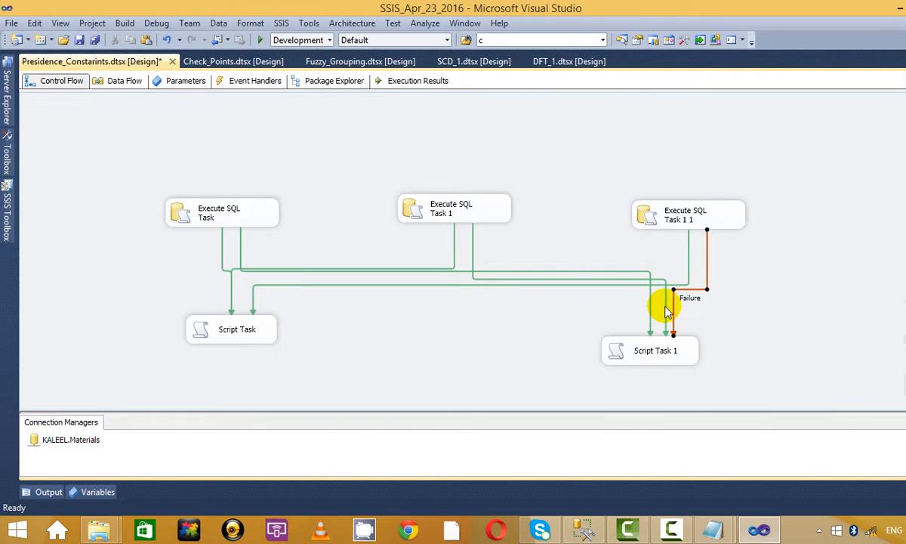
right_click(665, 306)
click(702, 348)
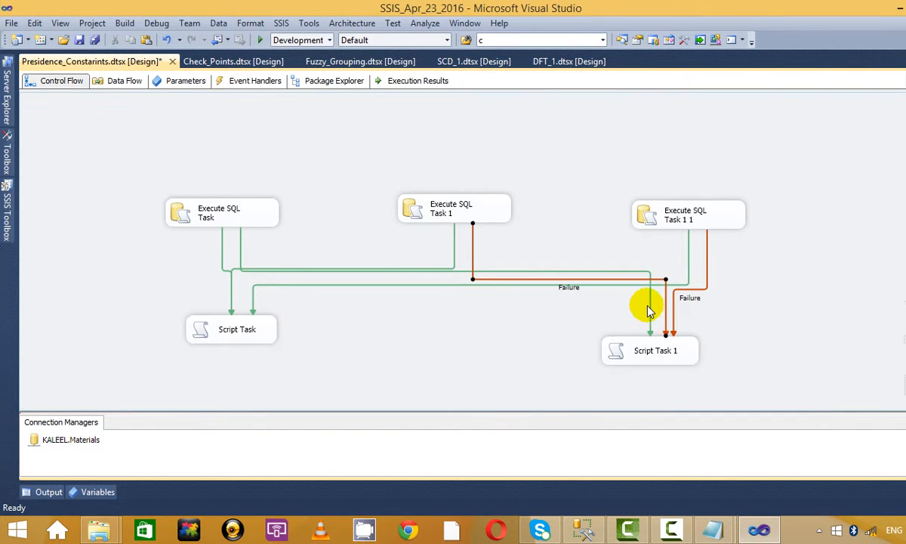
right_click(654, 312)
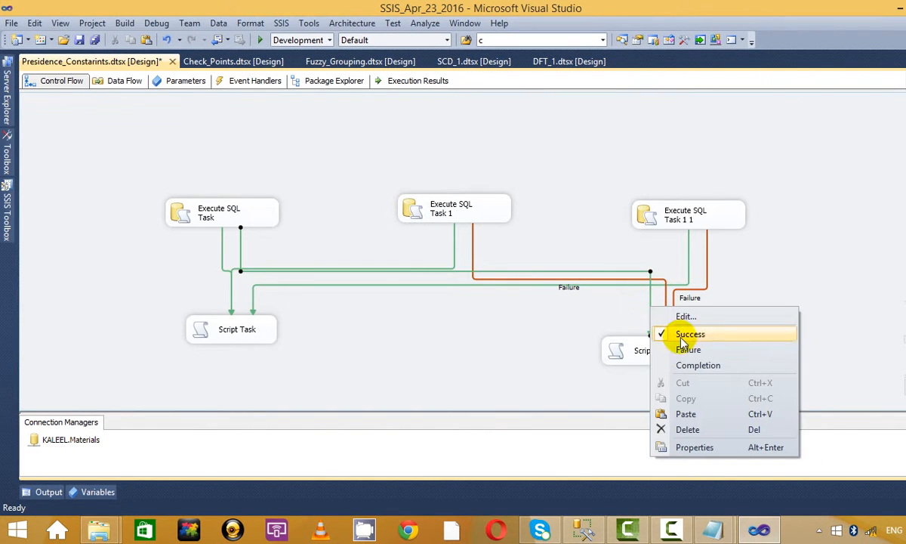
click(744, 351)
drag(660, 357, 617, 361)
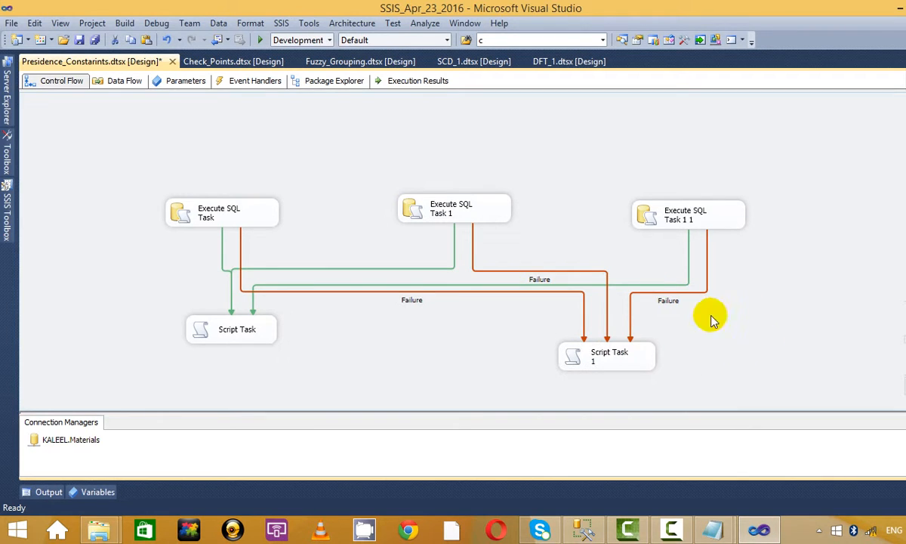
key(ctrl+z)
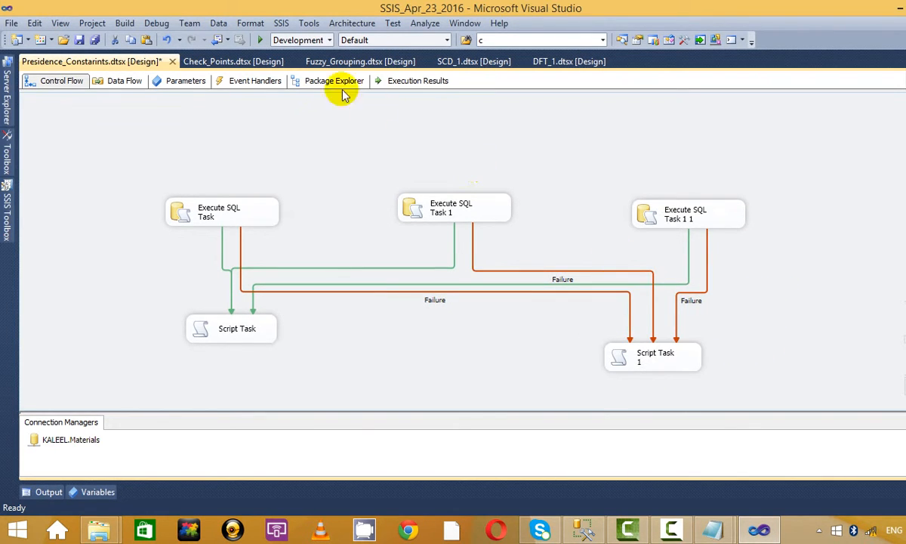
click(258, 38)
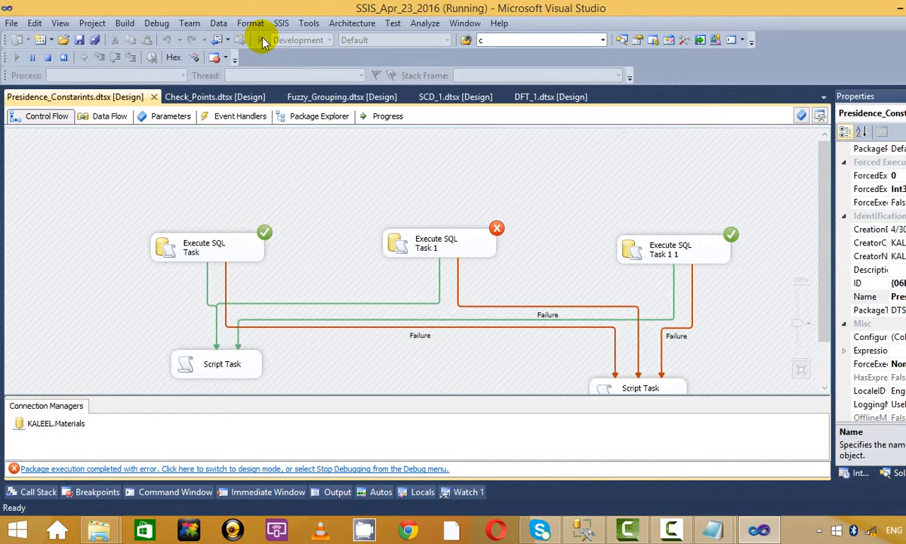
scroll(626, 265, down, 2)
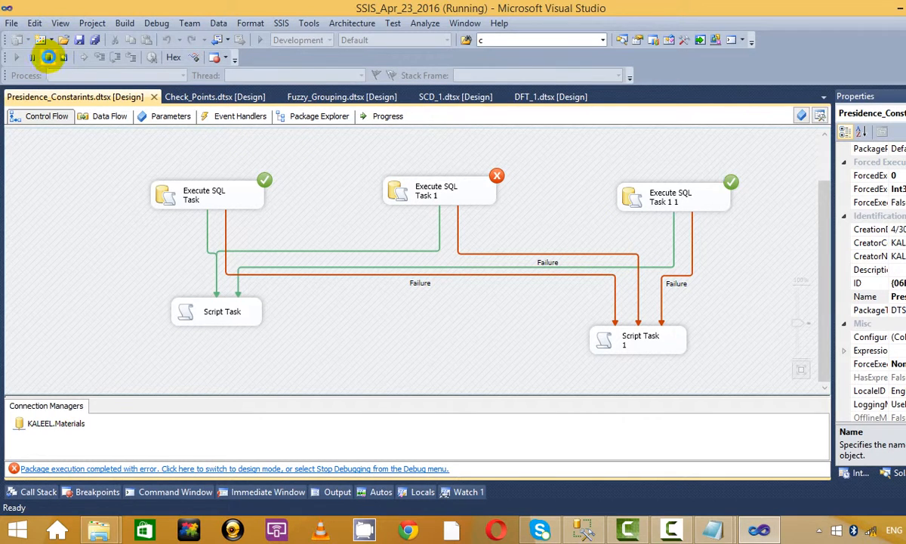
click(48, 57)
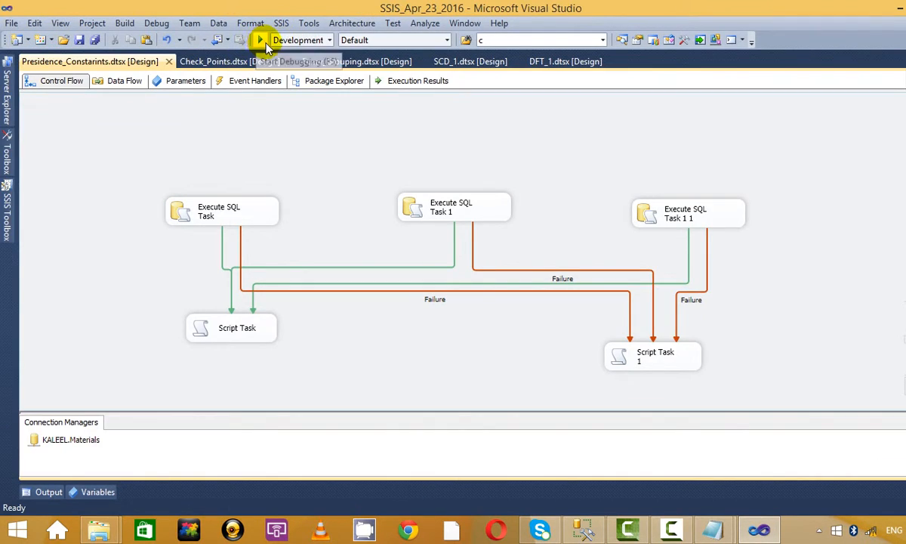
click(260, 40)
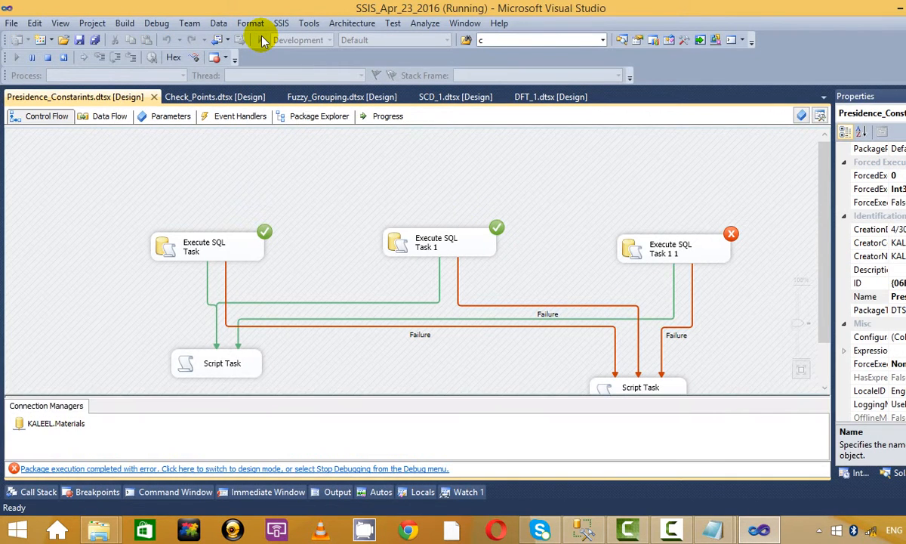
click(51, 59)
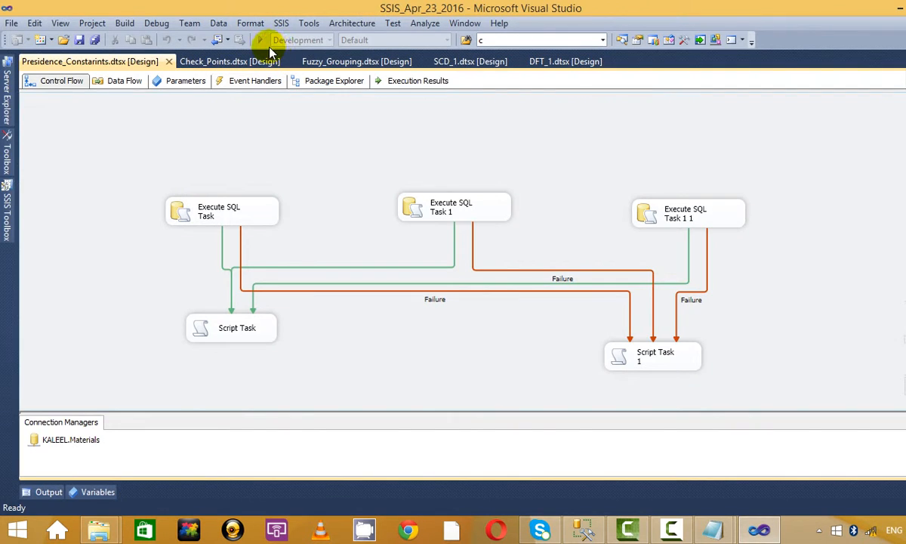
click(260, 41)
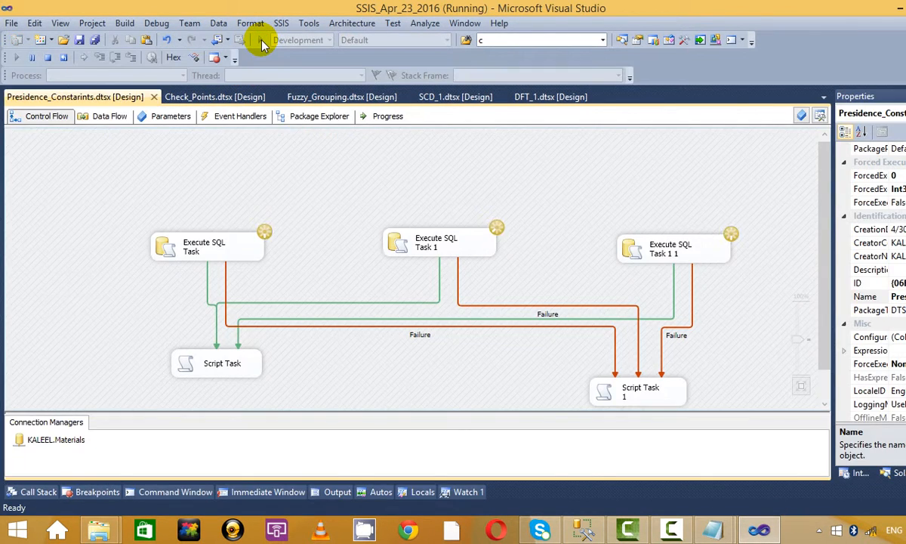
click(47, 56)
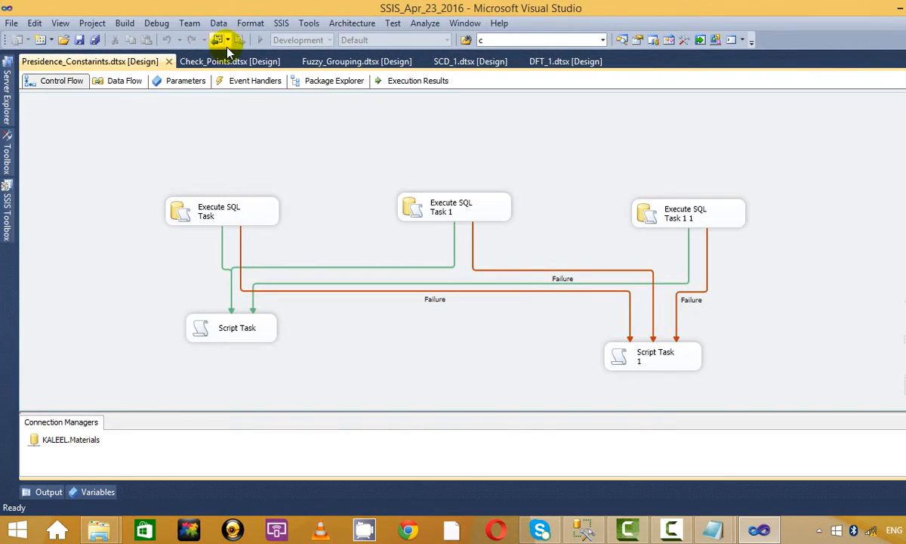
click(261, 39)
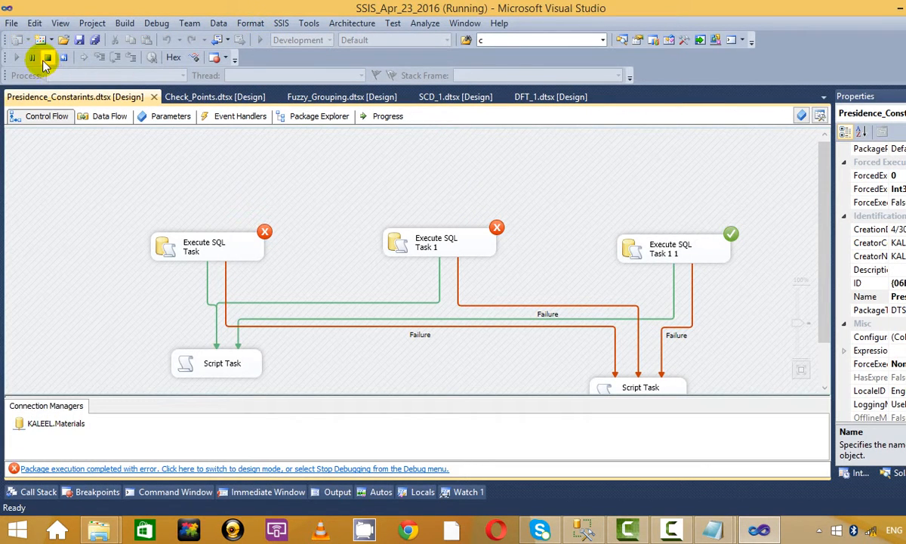
click(49, 57)
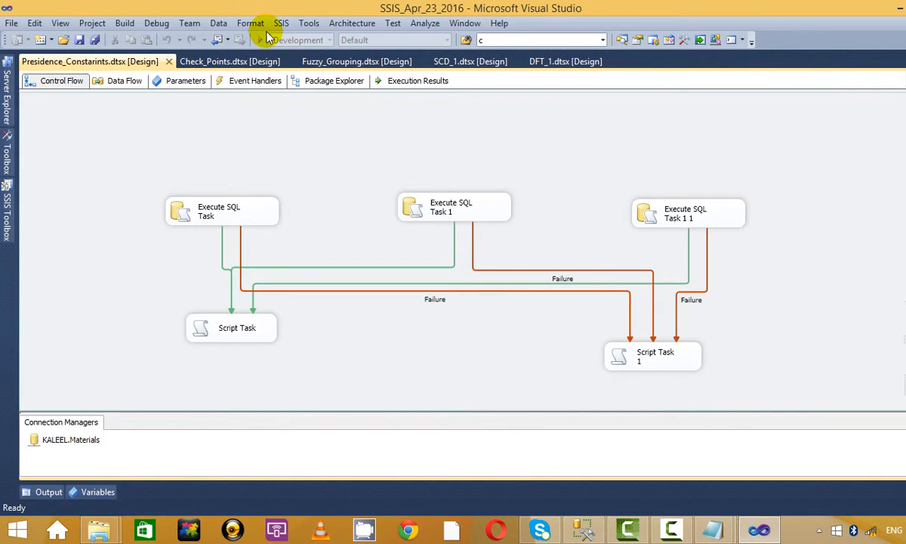
click(261, 40)
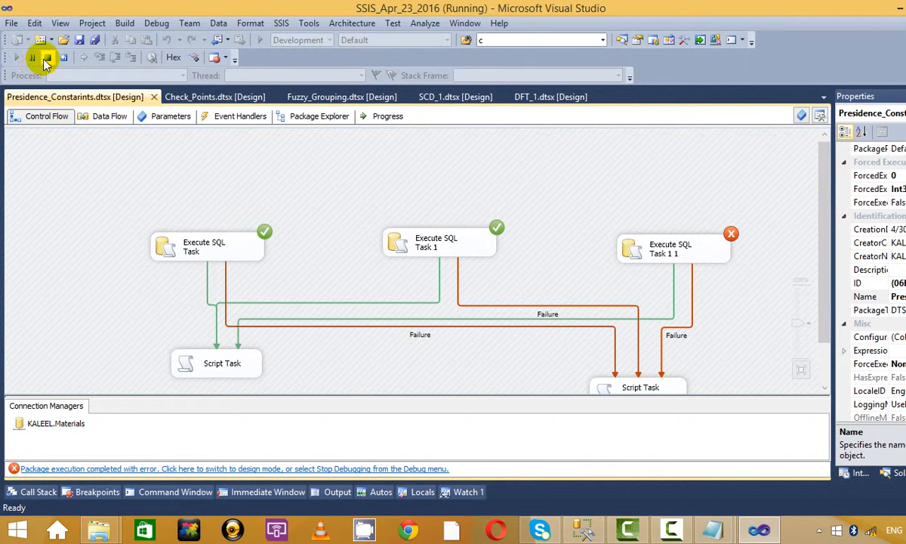
click(44, 57)
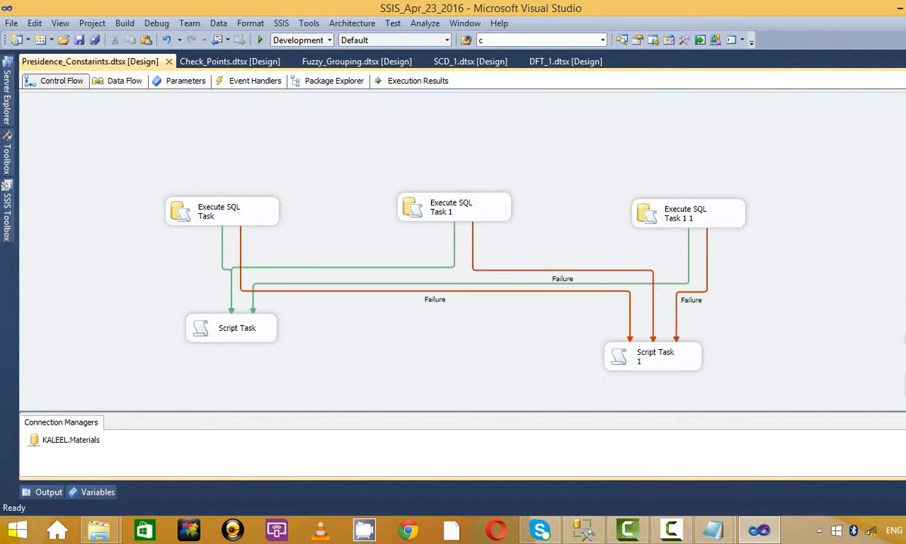
Step: Add Script Task 2 below the canvas centre and connect all three Execute SQL Tasks to it
click(6, 219)
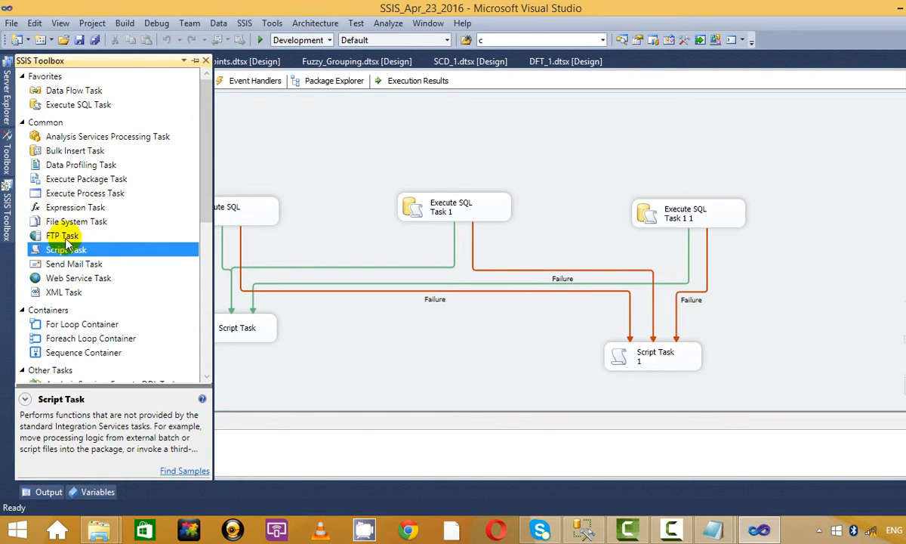
drag(64, 251, 423, 364)
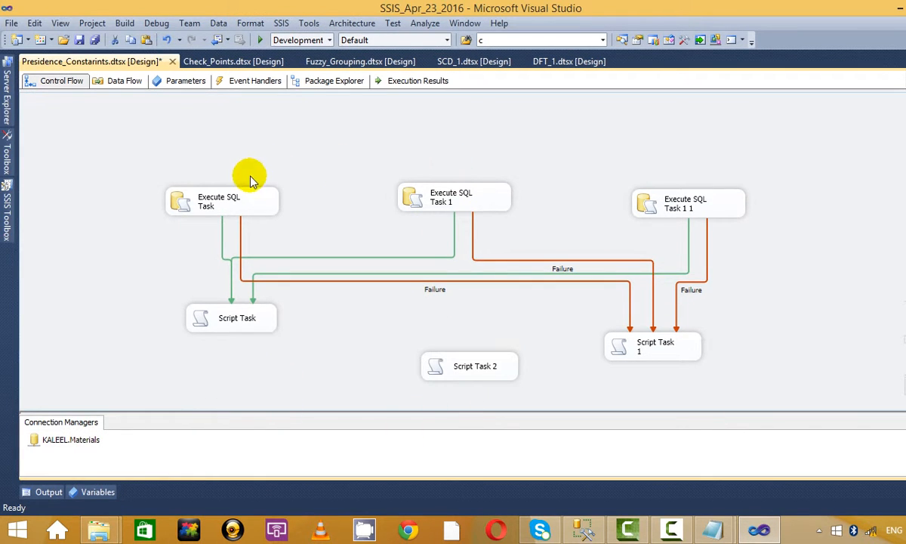
click(228, 203)
drag(229, 225, 427, 387)
click(472, 370)
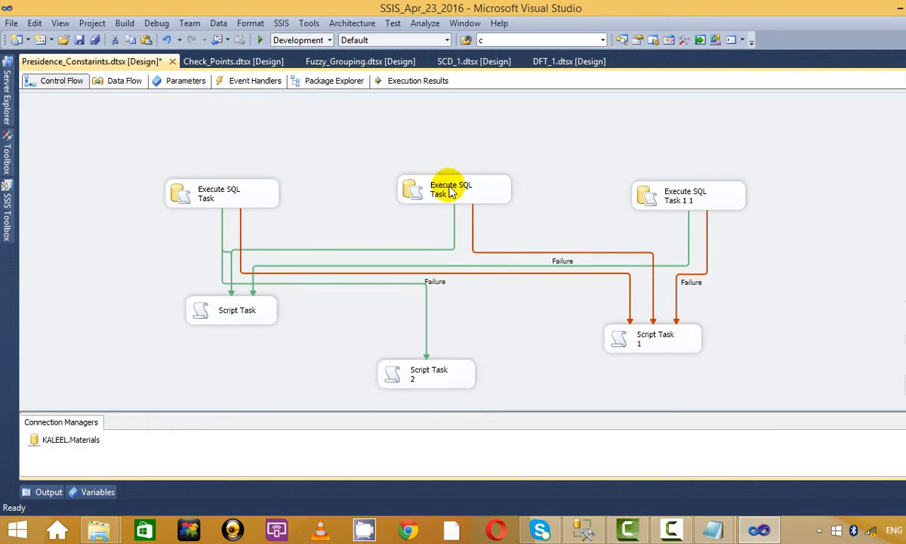
click(450, 188)
drag(463, 222, 452, 362)
click(678, 194)
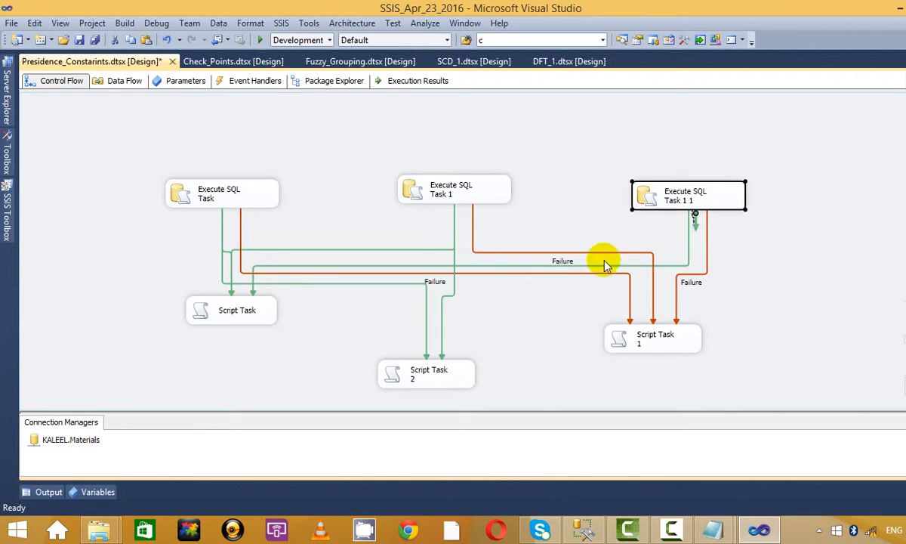
drag(605, 265, 460, 382)
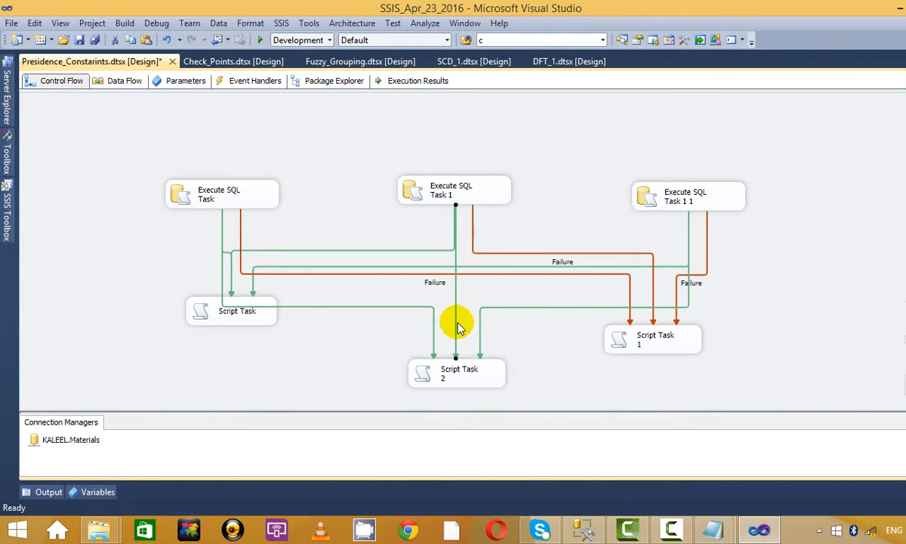
Step: Inspect the options and properties of a constraint leading into Script Task 2
right_click(457, 324)
click(502, 463)
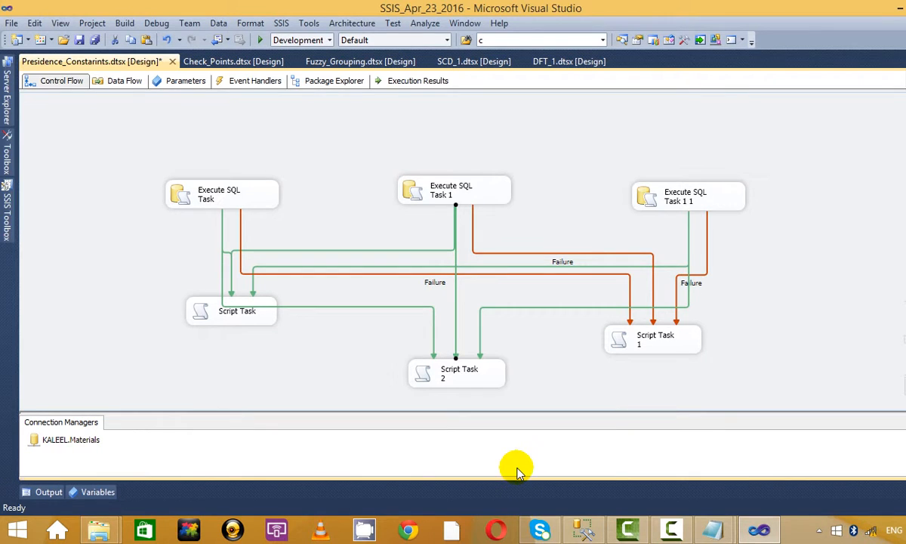
click(463, 250)
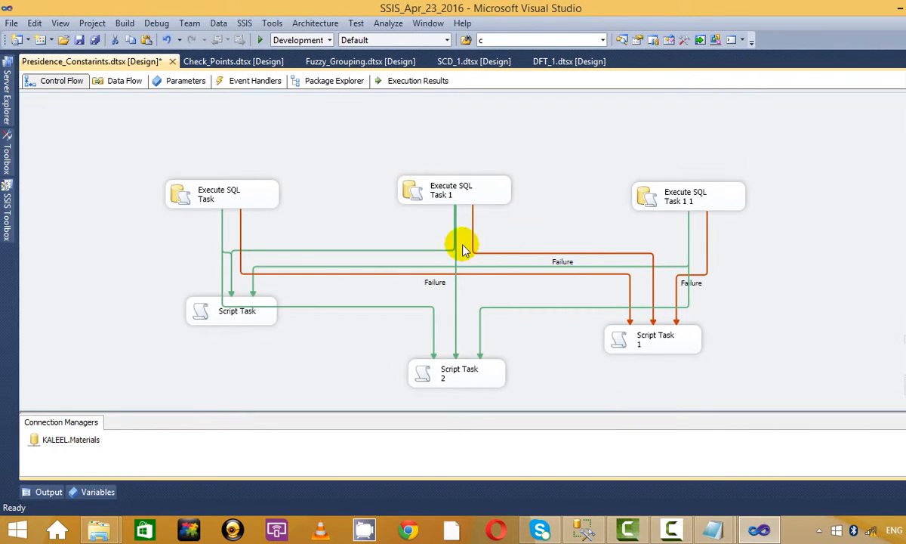
right_click(480, 334)
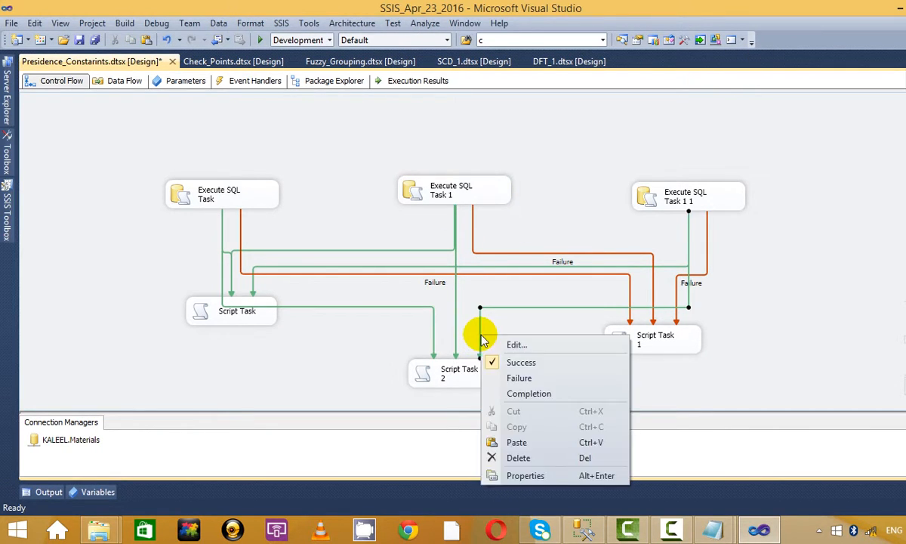
Step: In the Precedence Constraint Editor, choose Logical OR for Script Task 2's constraints and confirm
click(534, 345)
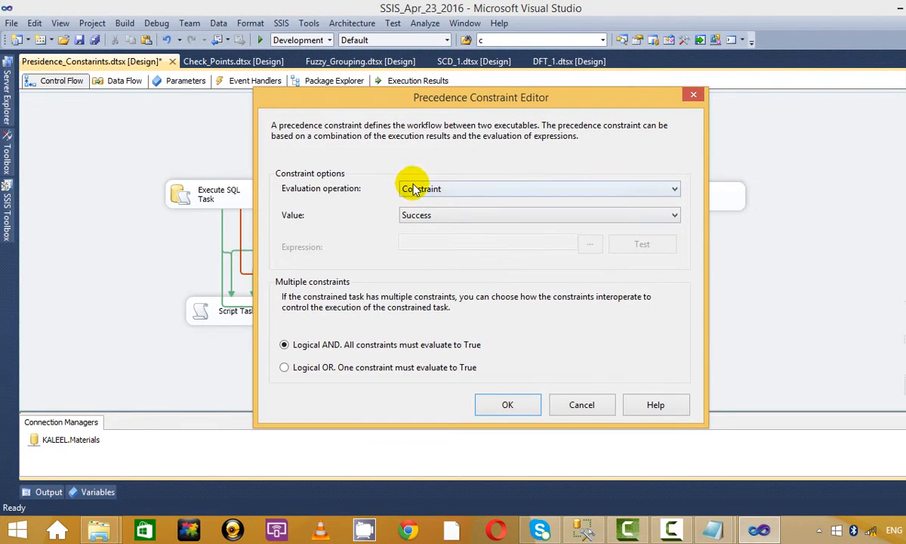
click(507, 405)
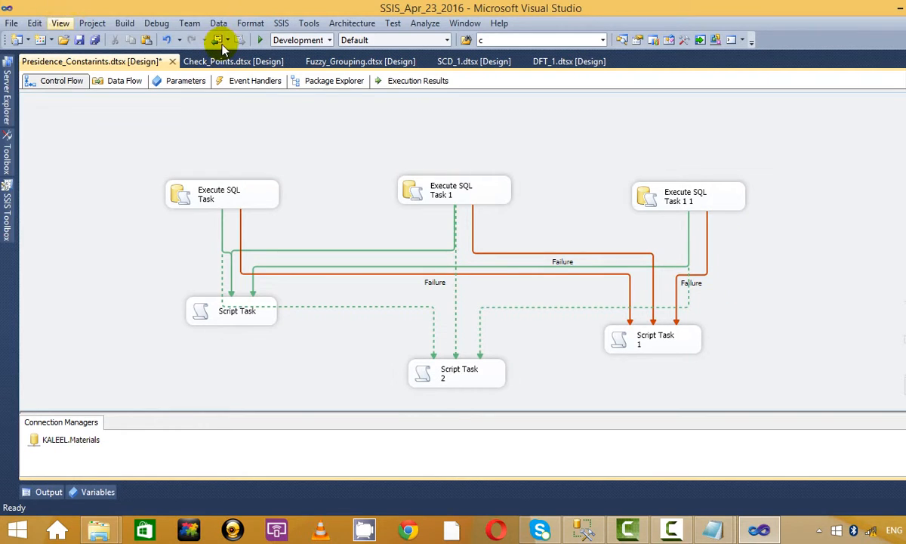
Step: Debug the package twice, checking Execute SQL Task 1's result, and stop debugging each time
click(255, 40)
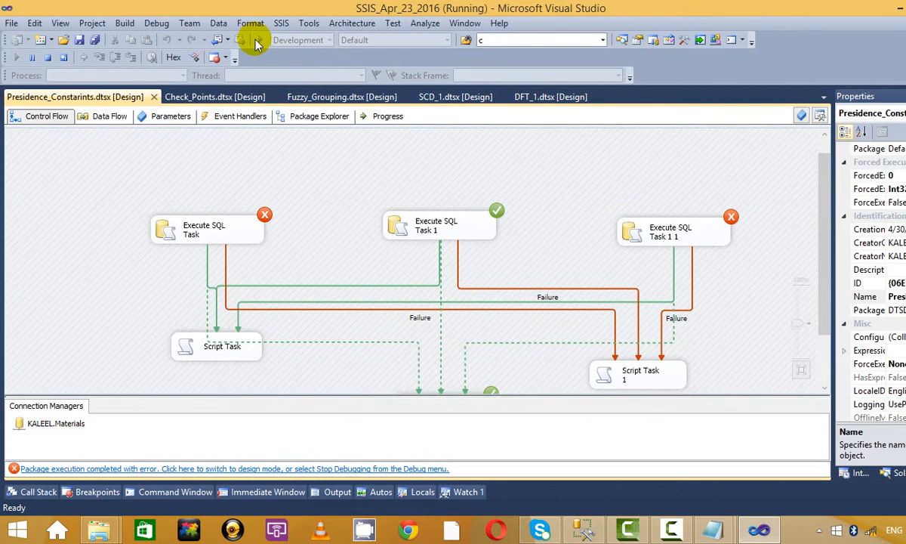
scroll(483, 238, down, 3)
click(464, 162)
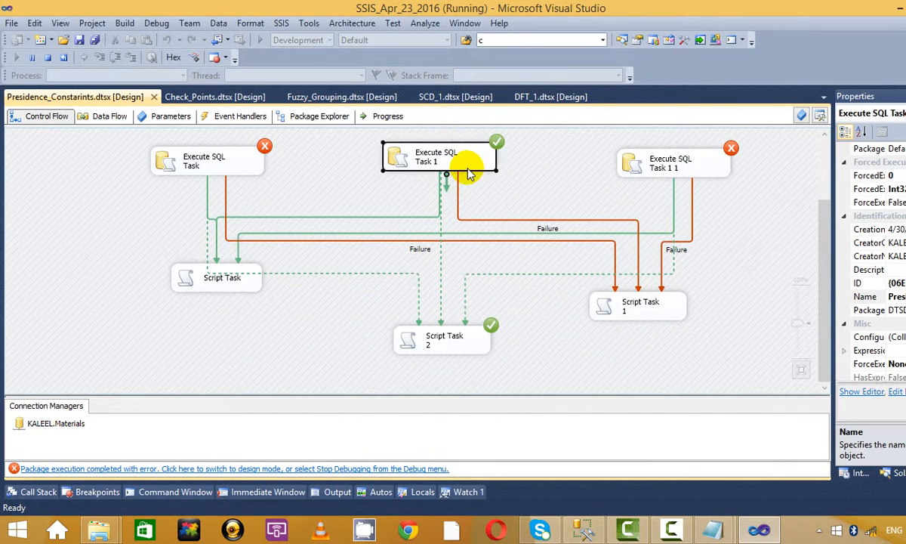
click(54, 58)
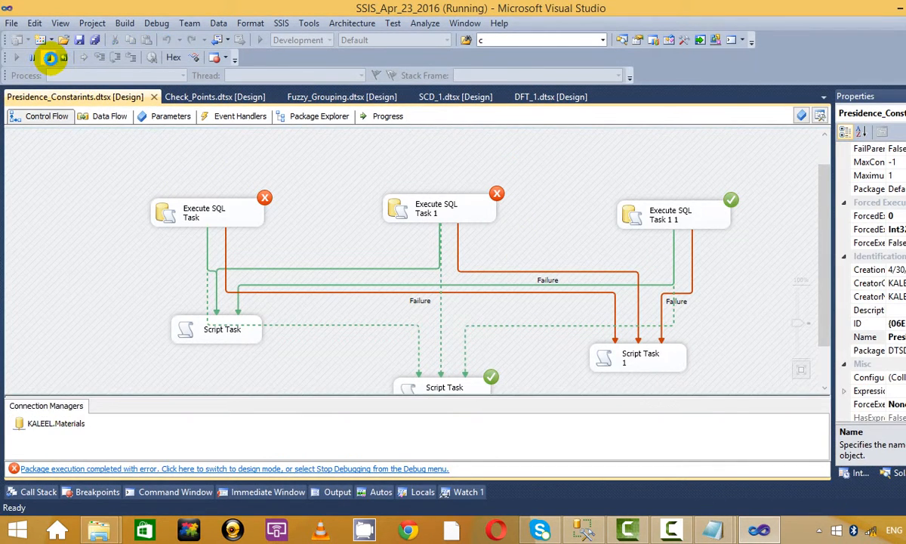
click(50, 59)
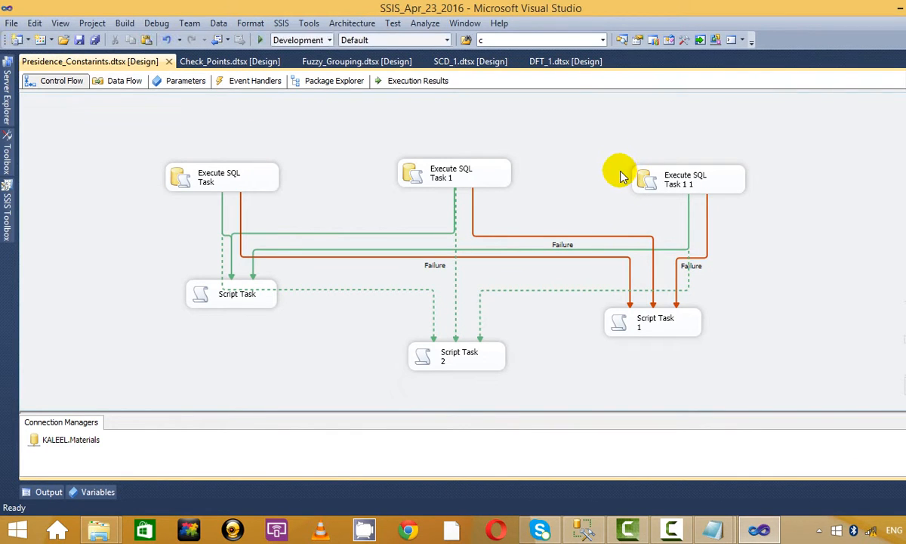
click(259, 39)
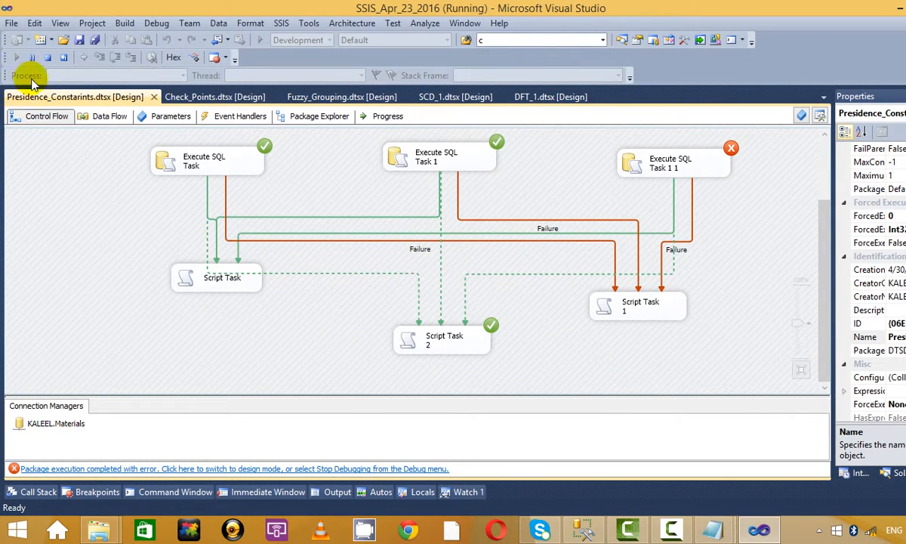
click(47, 57)
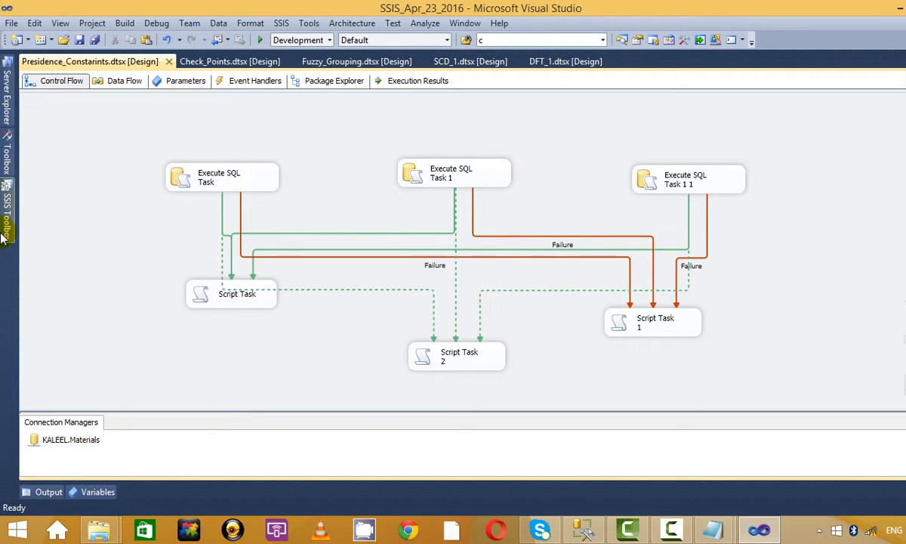
Step: Place Script Task 3 below Script Task 1, linked from Execute SQL Task by a Completion constraint
mouse_move(6, 215)
drag(56, 249, 108, 278)
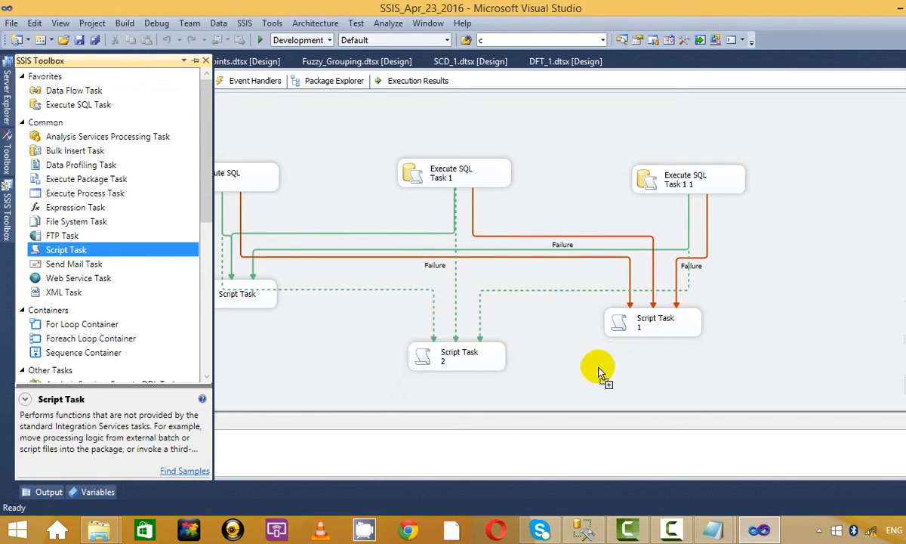
drag(599, 370, 608, 381)
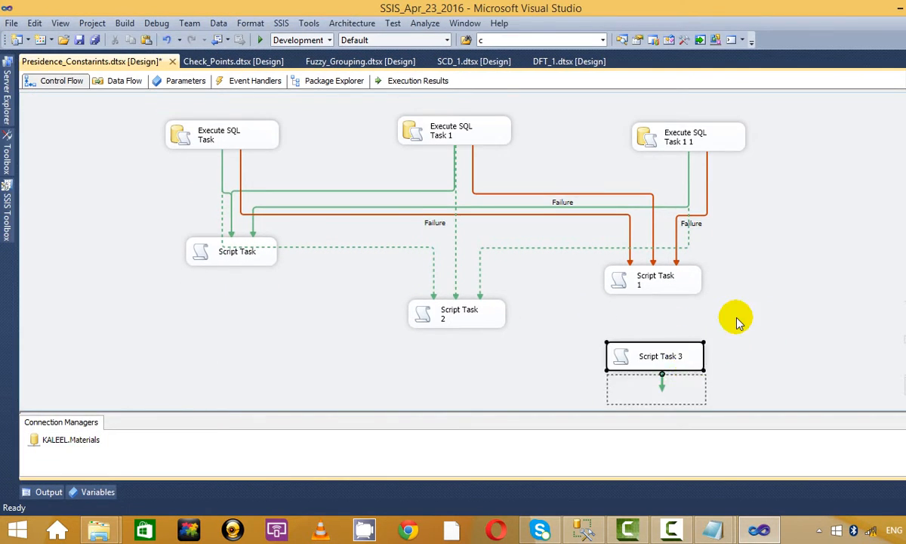
click(220, 115)
drag(231, 142, 647, 372)
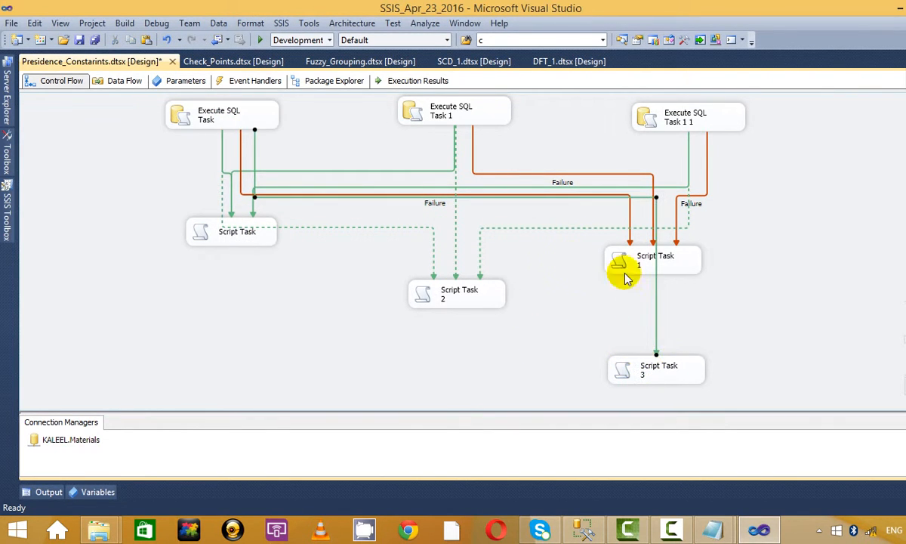
right_click(657, 330)
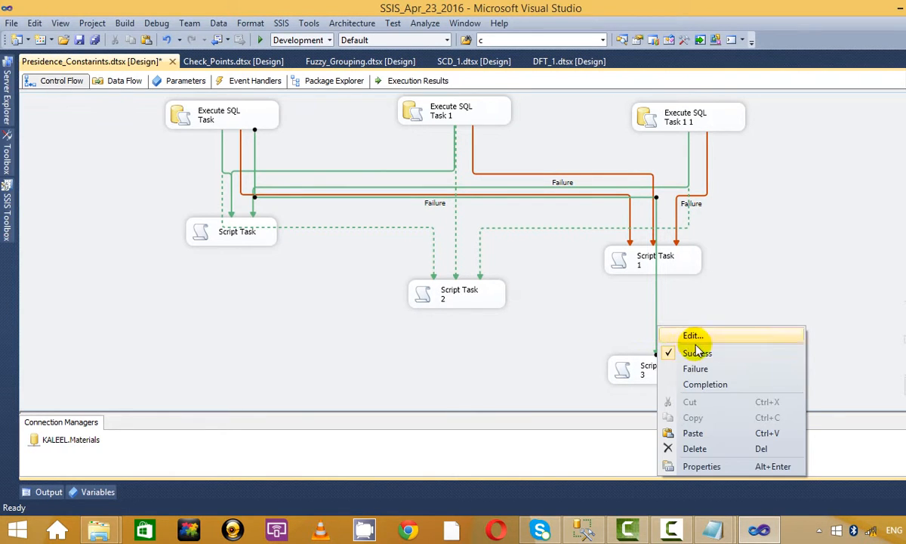
click(724, 384)
Step: Review Script Task 3 and Execute SQL Task by scrolling between and selecting each
scroll(752, 310, up, 3)
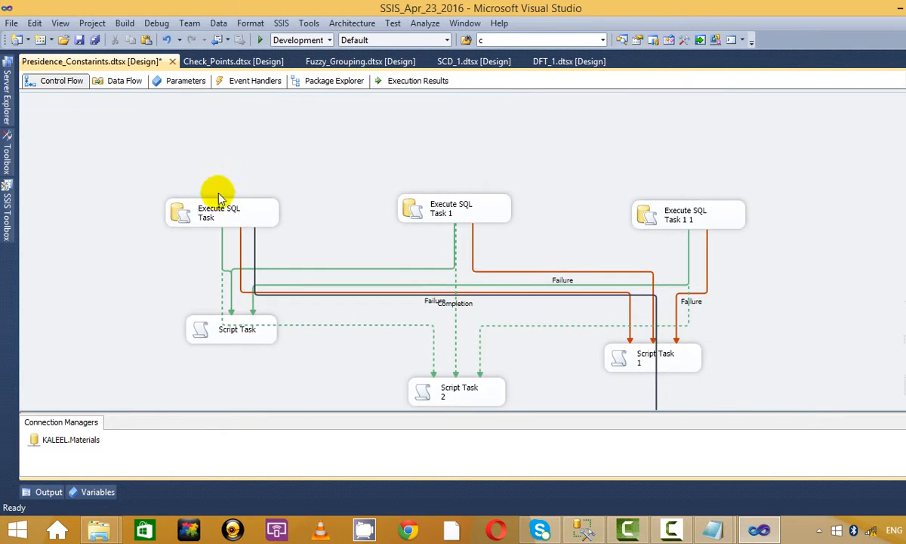
scroll(542, 188, down, 3)
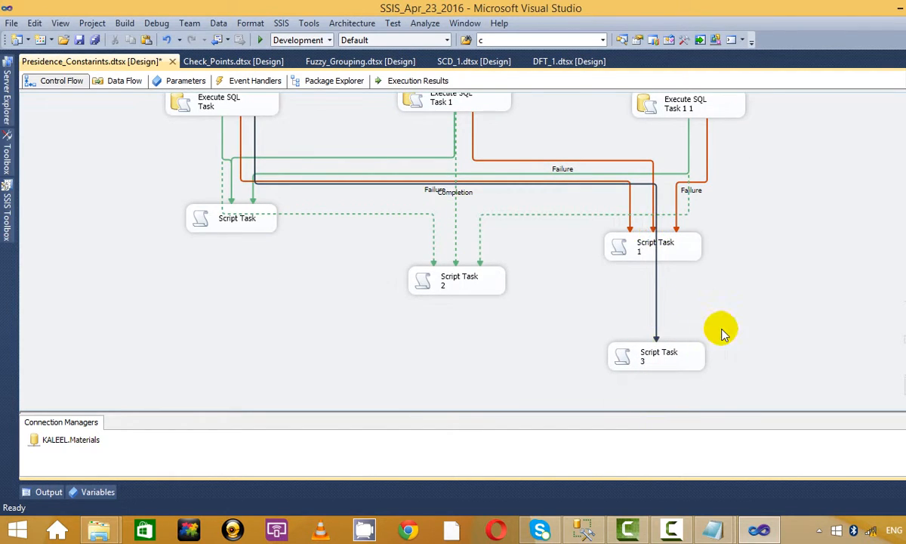
click(685, 355)
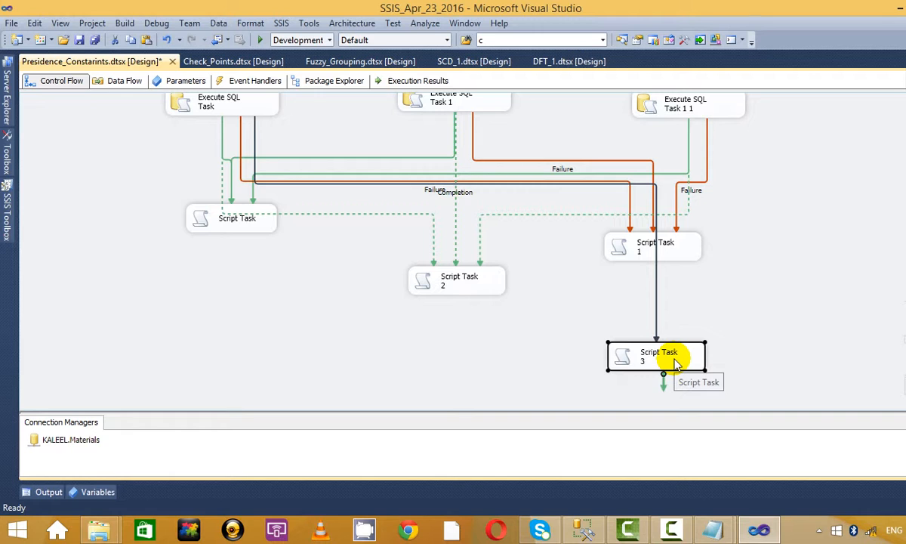
scroll(668, 400, up, 3)
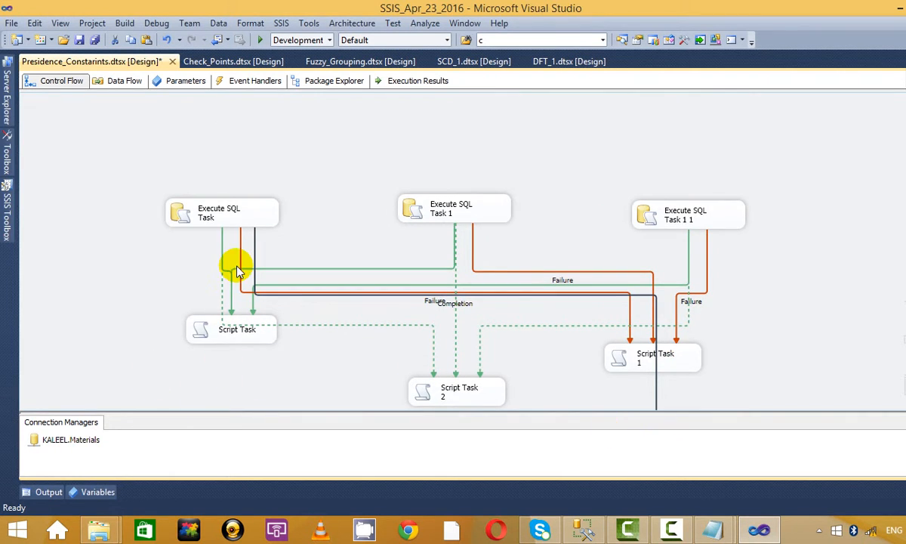
click(231, 214)
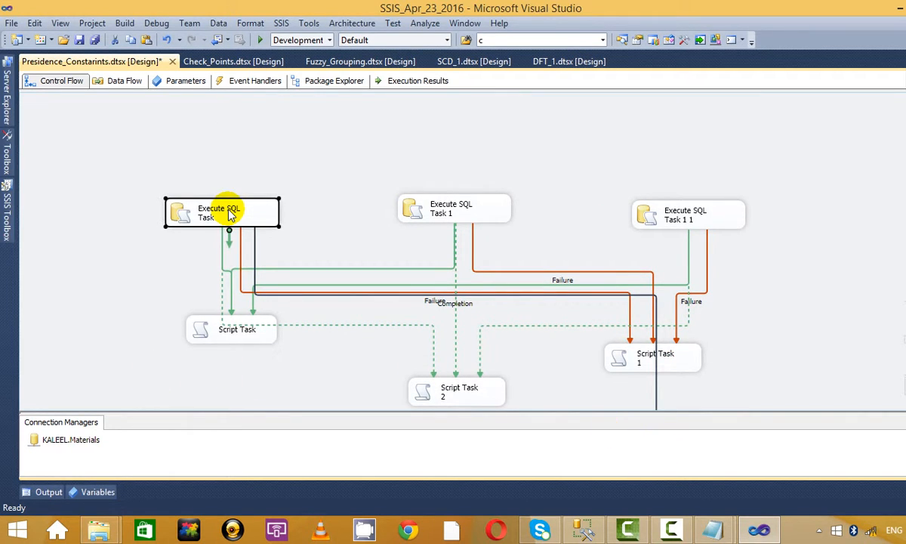
scroll(672, 392, down, 3)
click(640, 356)
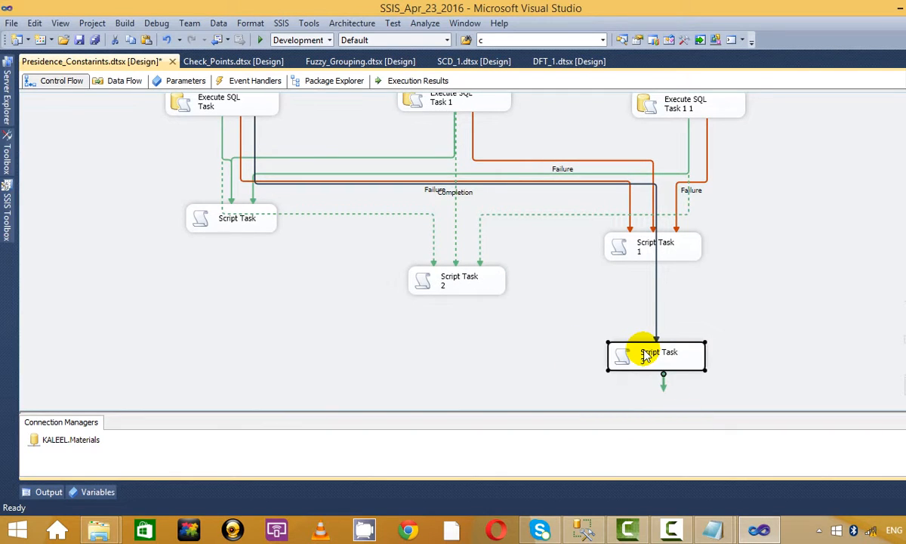
Step: Debug the package, check Script Task 3 succeeds, stop debugging, and dismiss the battery notice
click(259, 39)
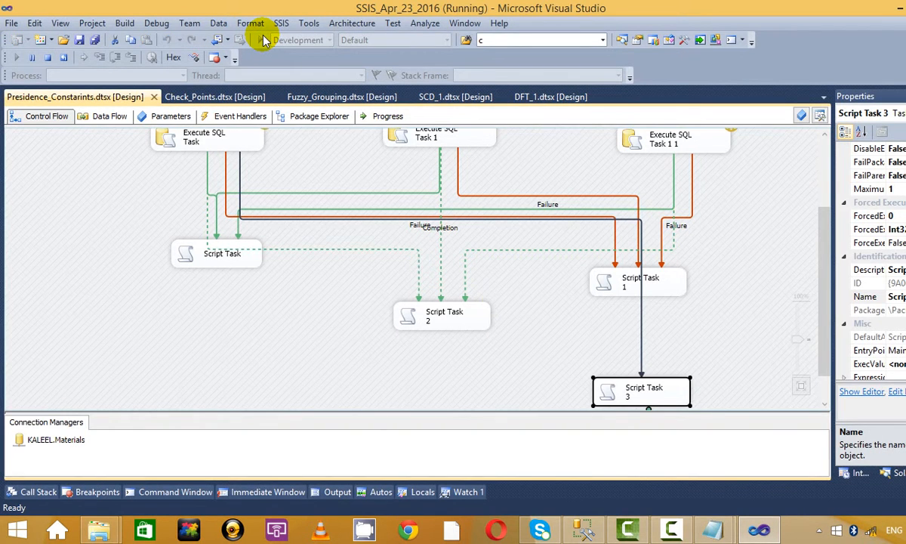
scroll(468, 212, down, 2)
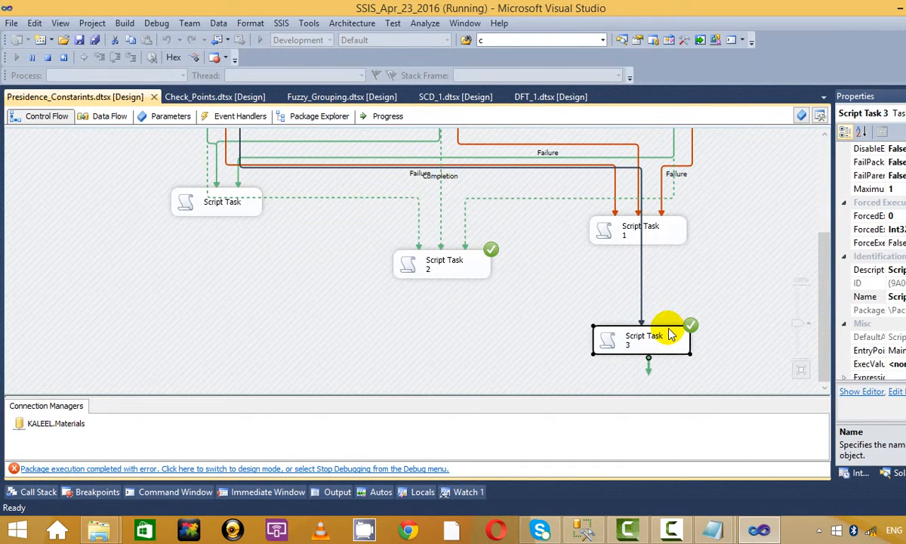
scroll(669, 335, up, 2)
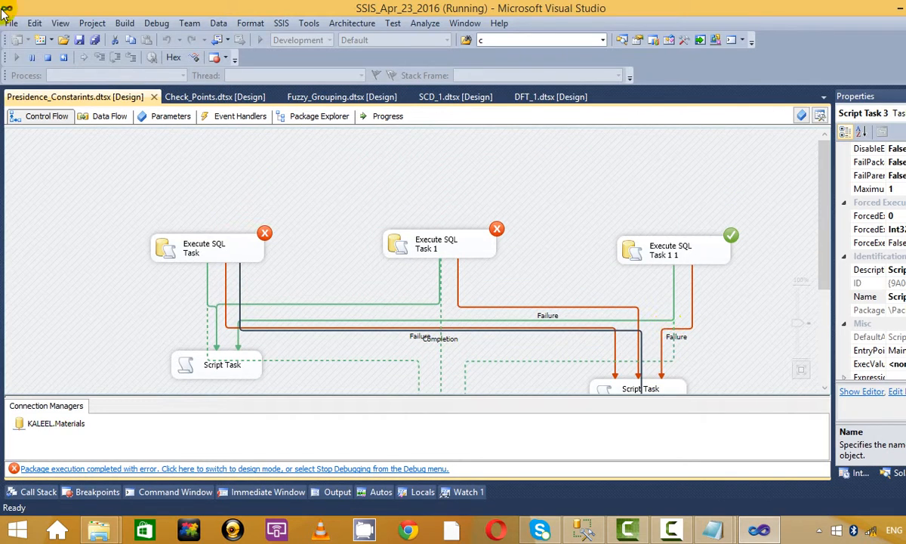
click(46, 61)
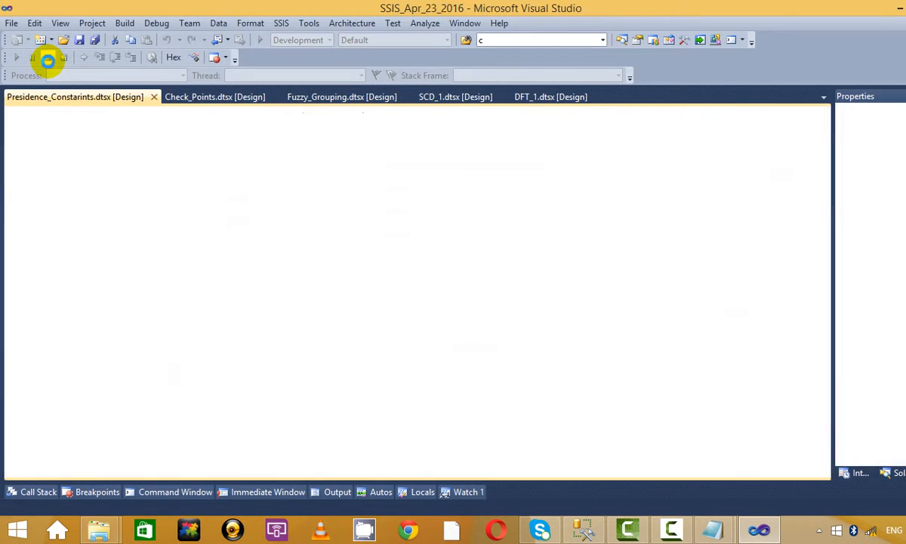
scroll(656, 380, down, 2)
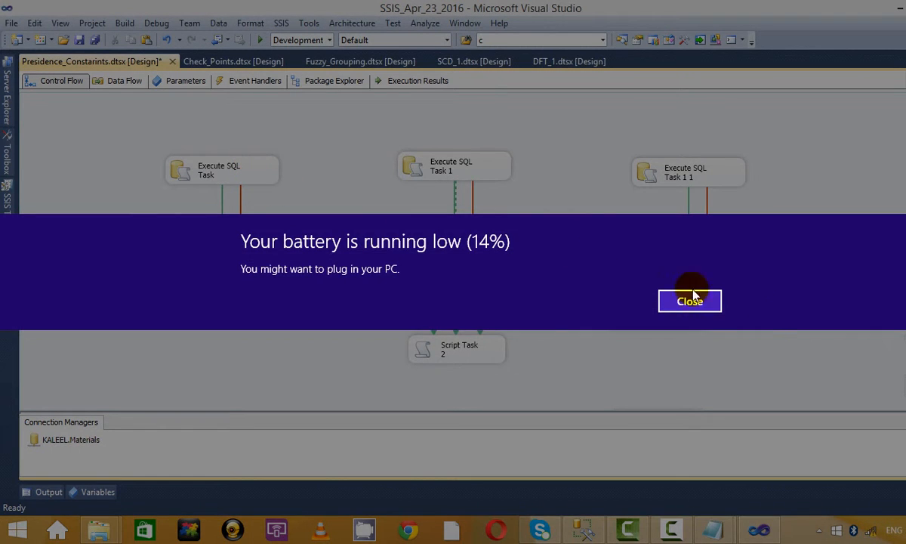
click(690, 302)
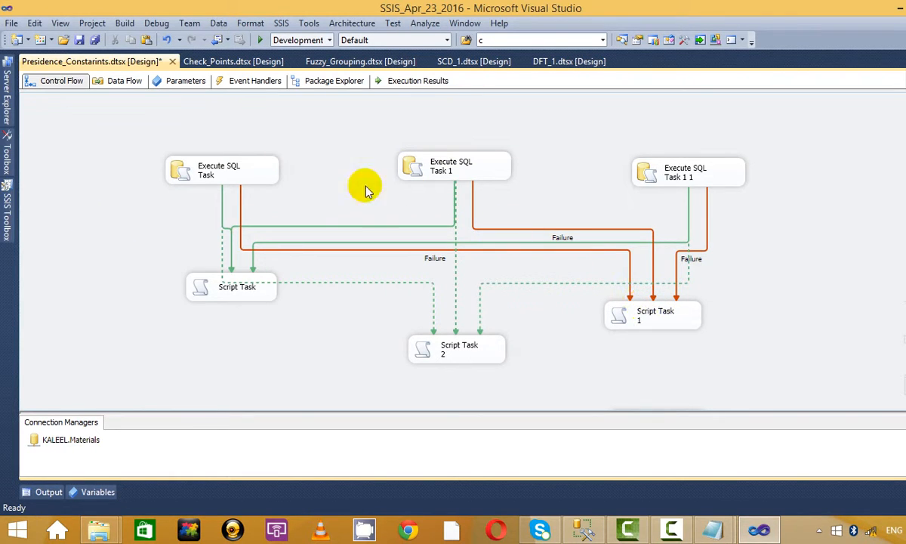
Step: Chain Execute SQL Task to Task 1 and Task 1 to Task 1 1 with Completion constraints
click(255, 178)
drag(231, 195, 454, 170)
right_click(349, 168)
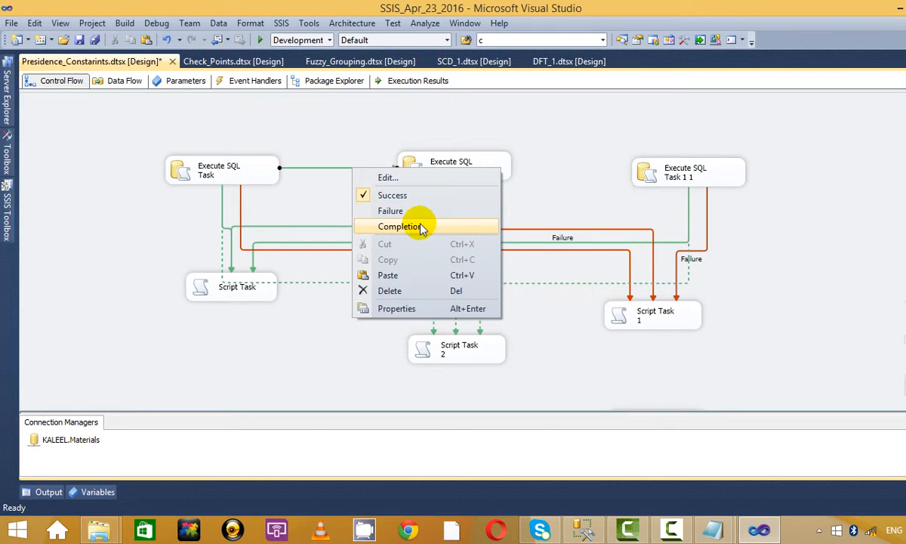
click(414, 224)
click(499, 170)
drag(459, 192, 638, 172)
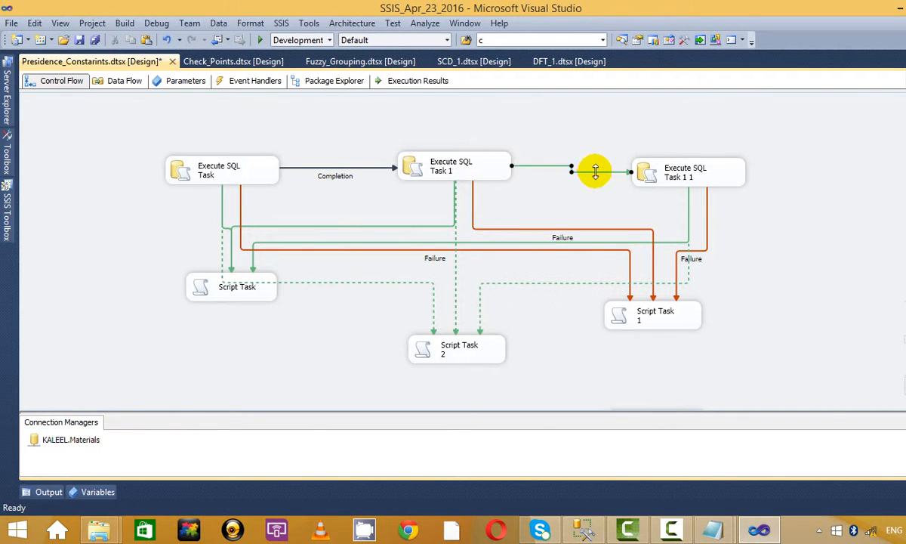
right_click(596, 172)
click(668, 230)
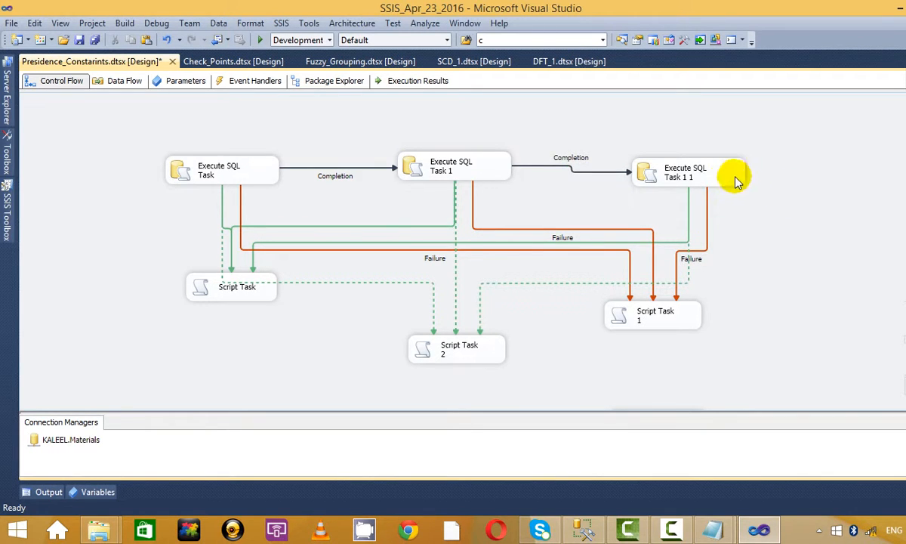
drag(709, 184, 713, 179)
Step: Change the Execute SQL Task to Execute SQL Task 1 link back to Success
click(262, 181)
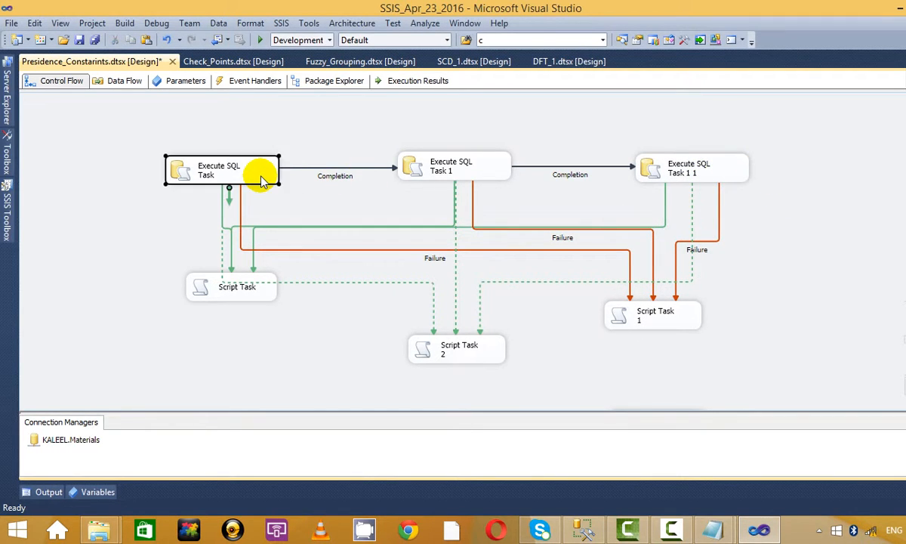
right_click(355, 170)
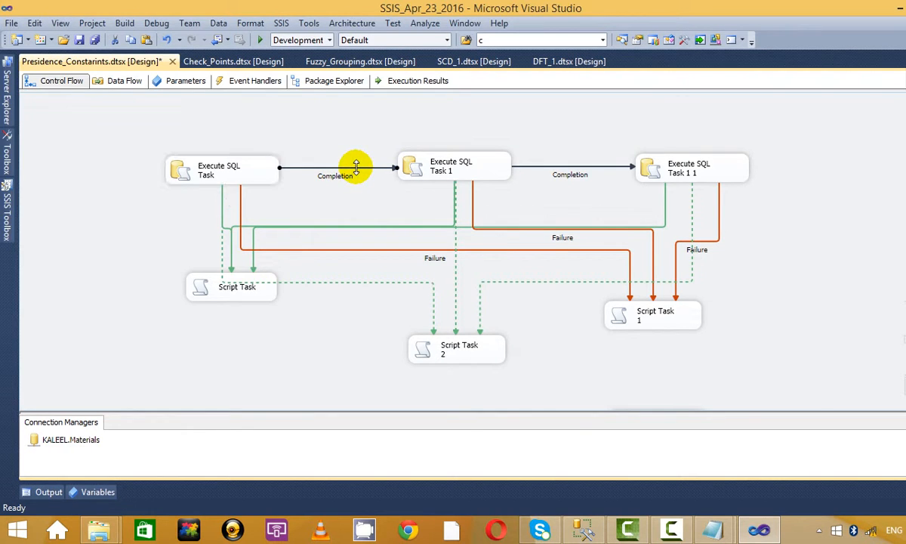
click(378, 197)
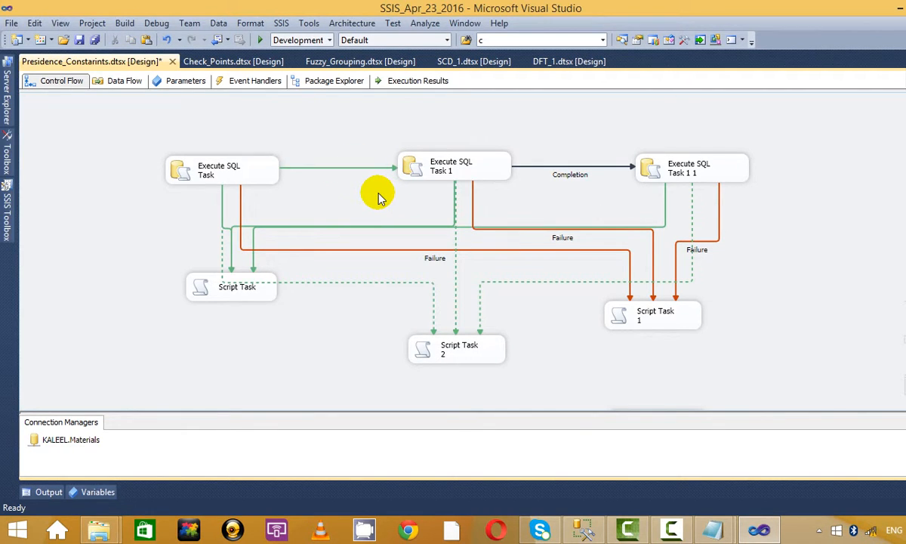
click(253, 170)
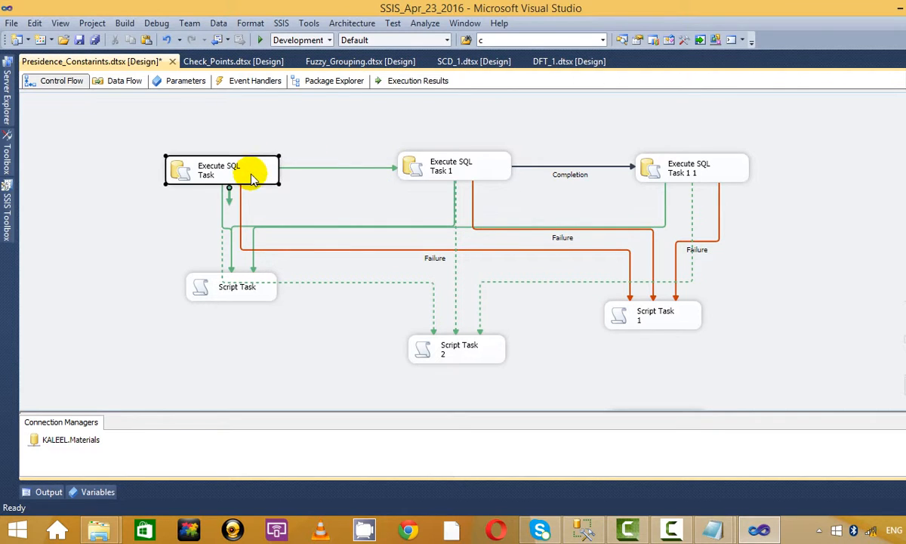
click(447, 175)
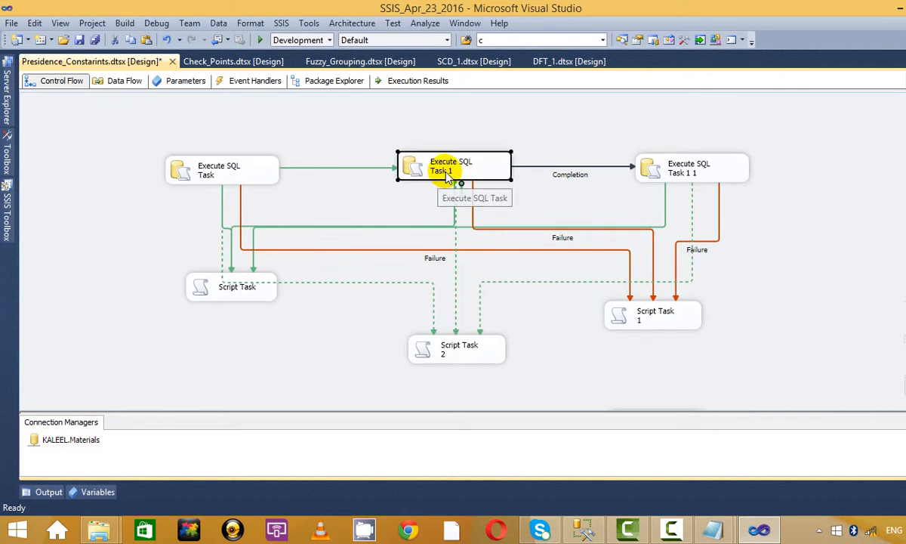
right_click(600, 166)
click(545, 136)
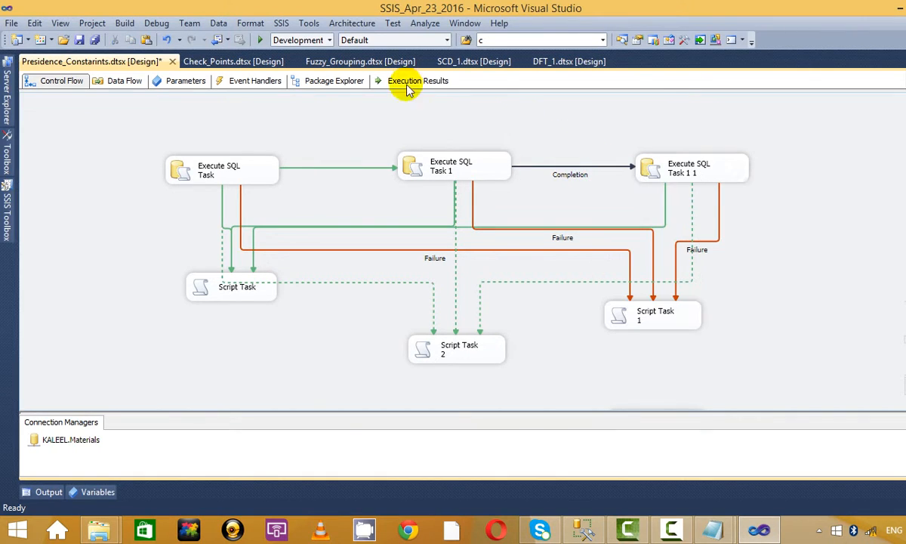
click(258, 39)
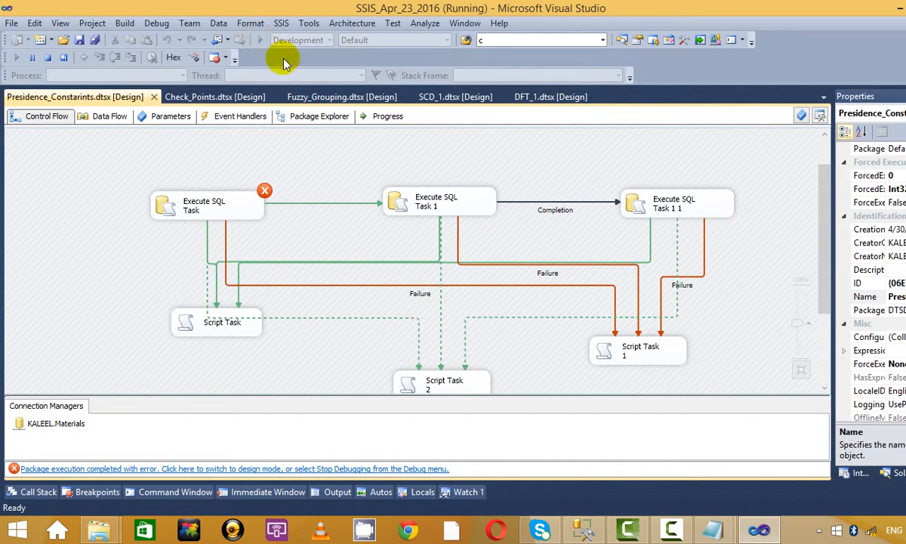
click(412, 198)
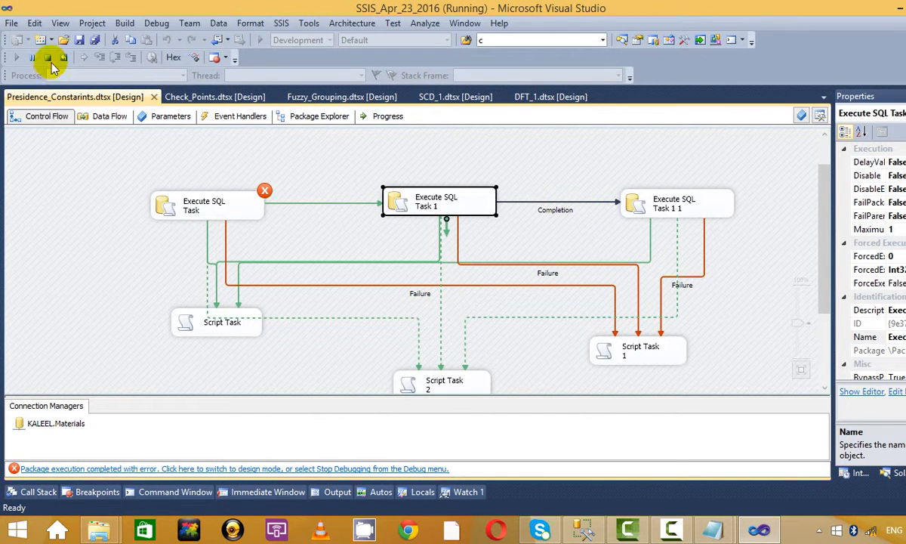
click(48, 59)
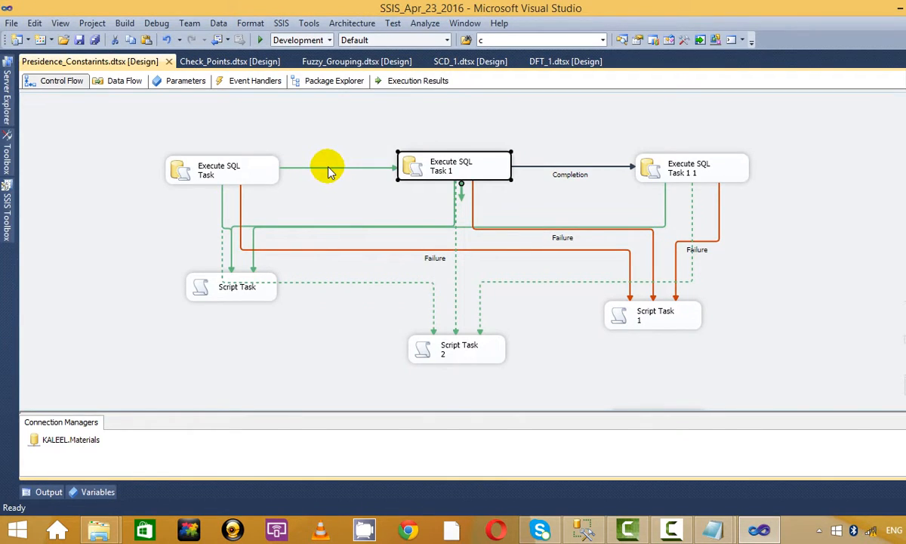
Step: Change the first Execute SQL Task link to a Completion constraint
right_click(325, 168)
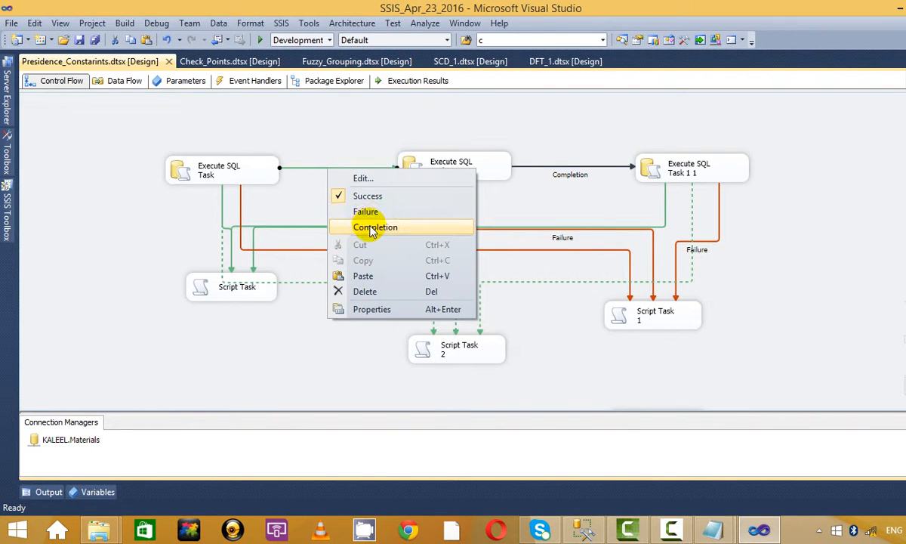
click(360, 228)
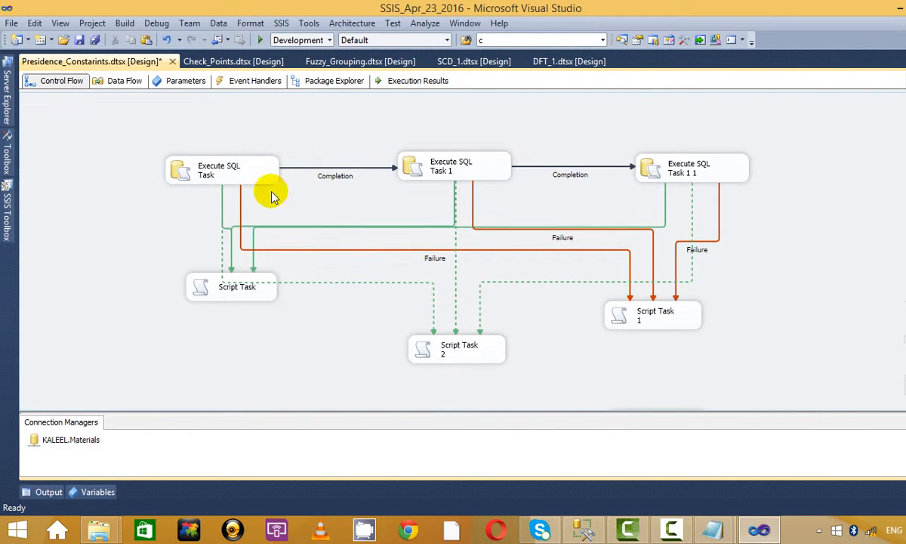
click(231, 168)
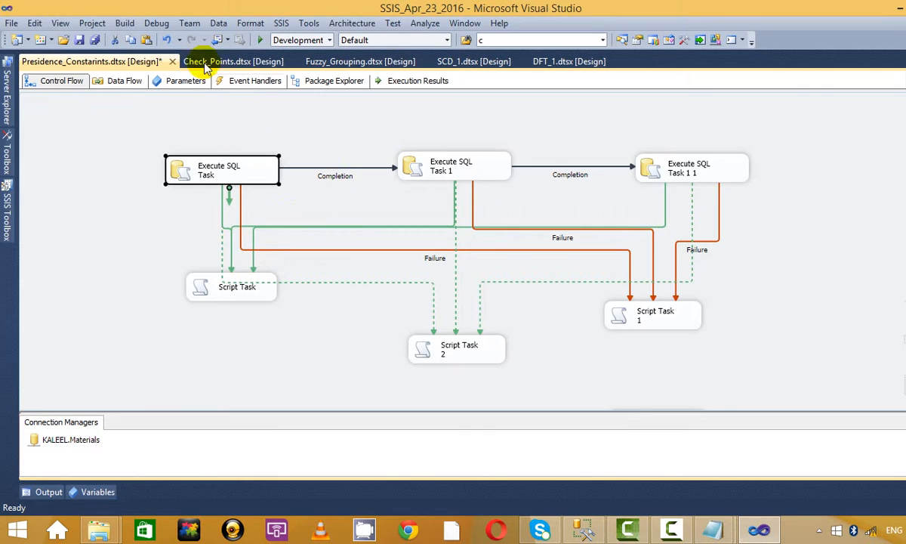
Step: Run the package, confirm each task shows a green tick, then stop debugging
click(260, 40)
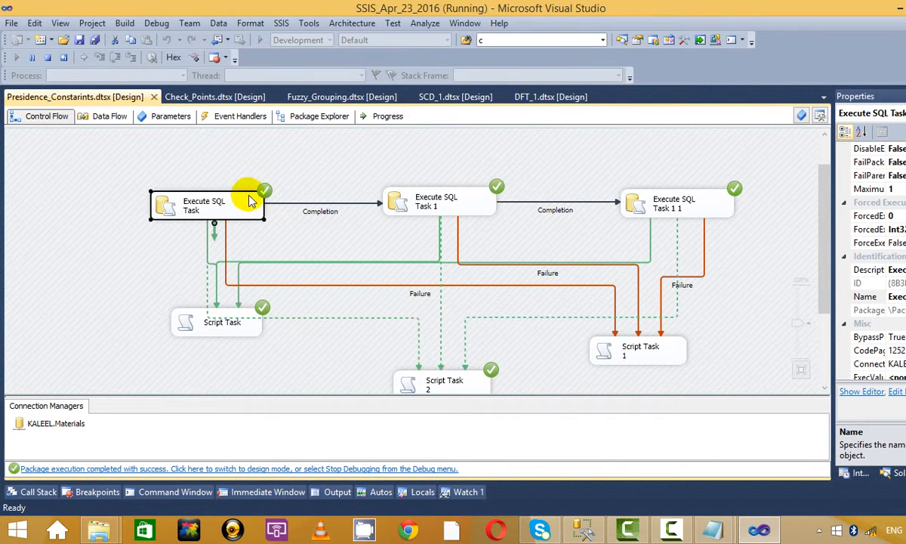
click(439, 200)
click(676, 202)
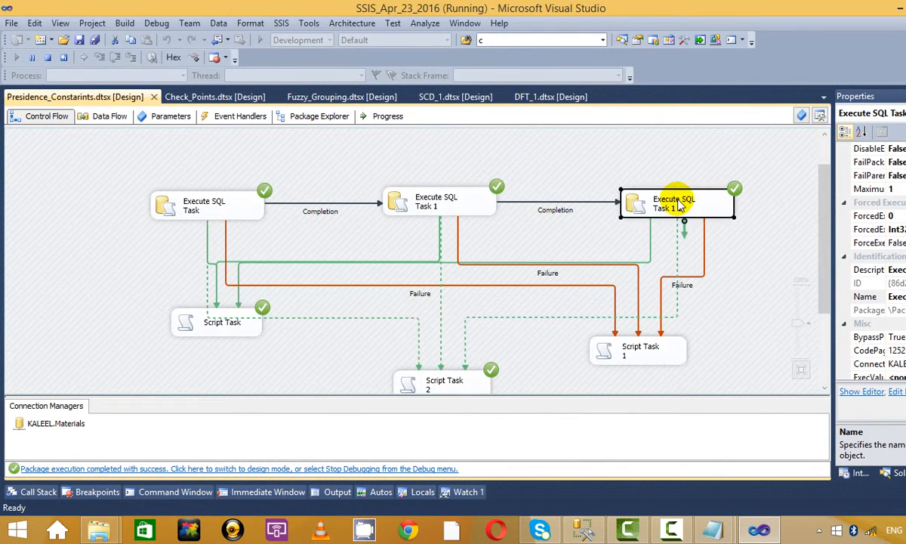
scroll(435, 238, down, 3)
scroll(257, 233, up, 1)
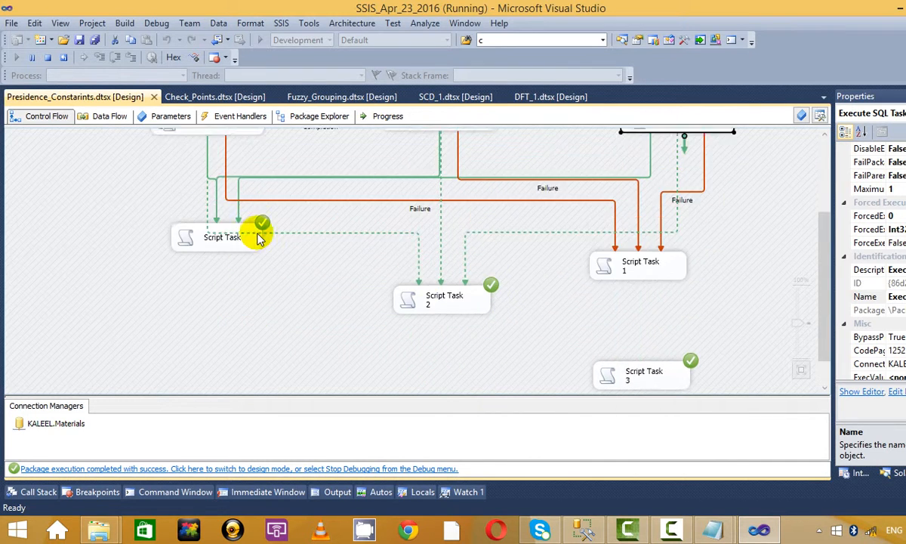
click(412, 299)
scroll(634, 302, up, 2)
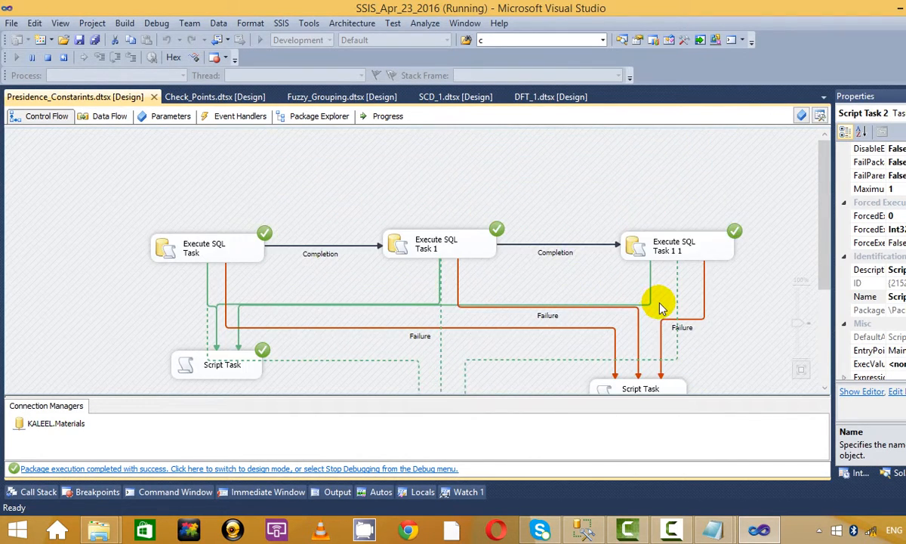
scroll(636, 306, down, 1)
click(605, 333)
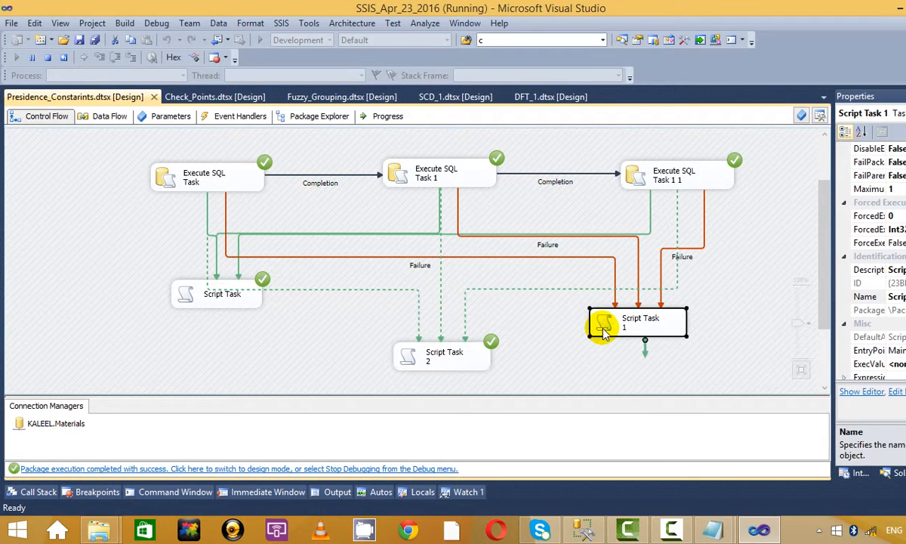
click(45, 57)
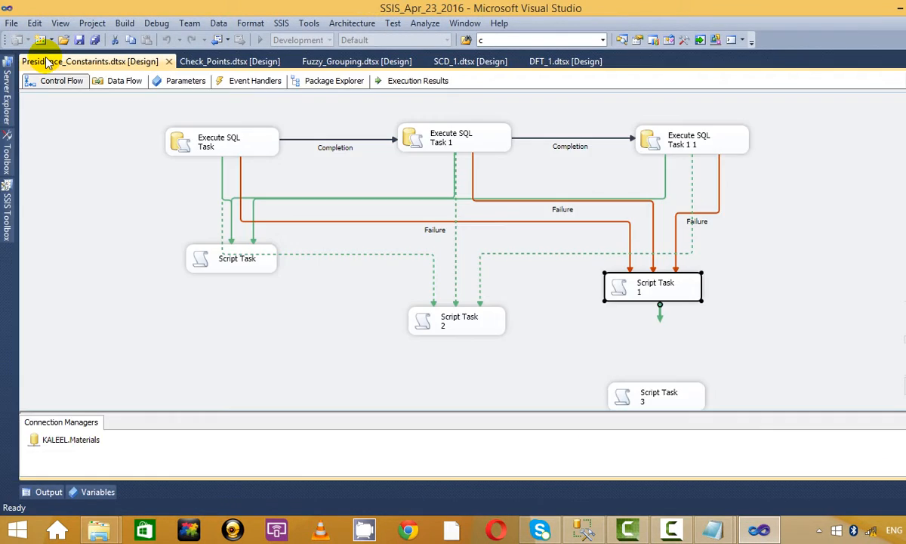
click(405, 138)
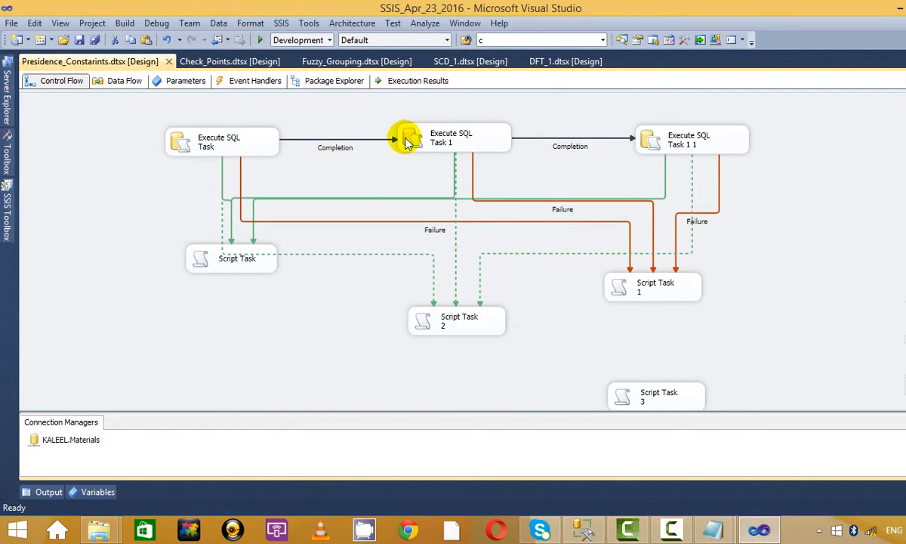
Step: Delete the Completion links into Execute SQL Task 1 and Execute SQL Task 1 1
click(347, 138)
key(Delete)
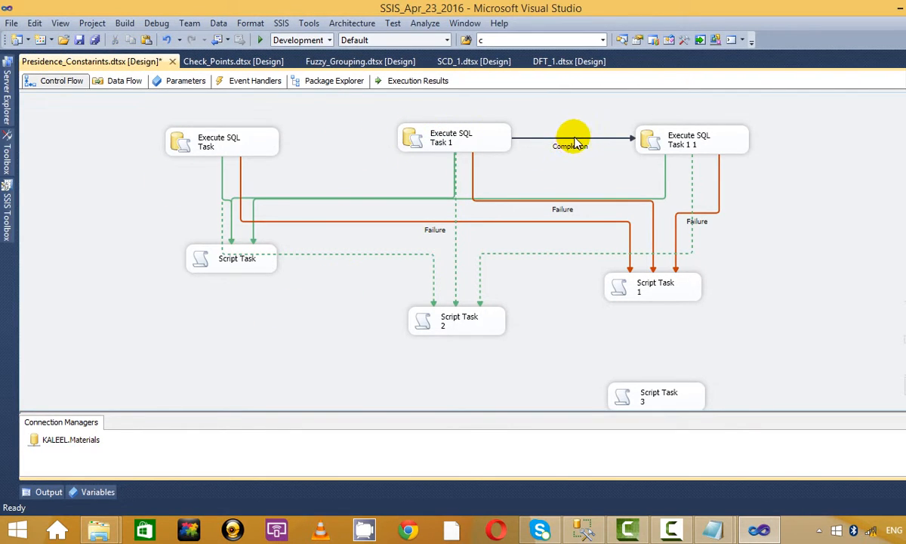
click(575, 138)
key(Delete)
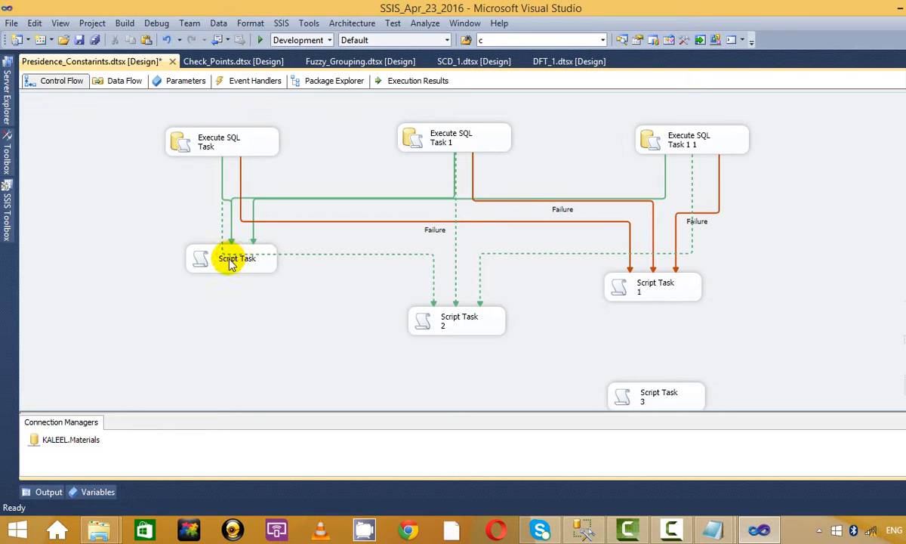
Step: Move the original Script Task down, delete it with its links, and show the SSIS Toolbox
drag(228, 262, 217, 341)
click(273, 308)
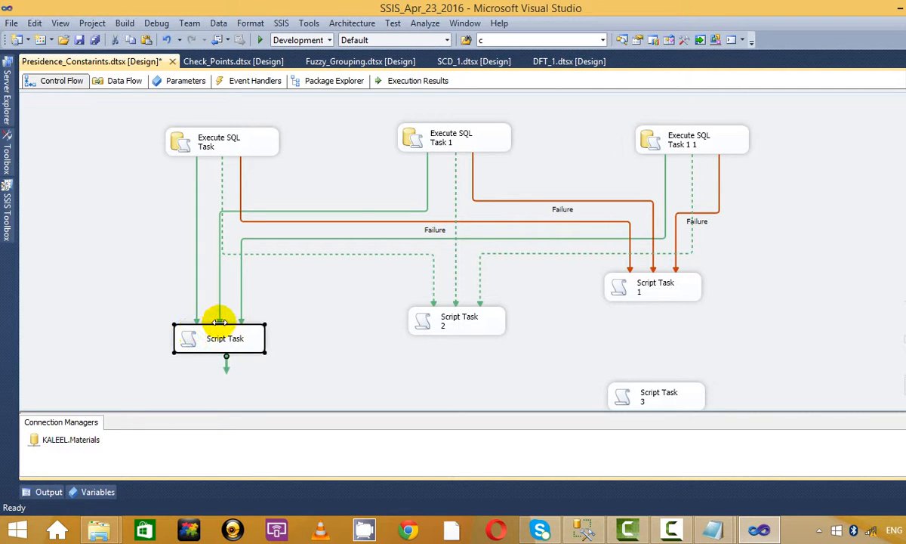
key(Delete)
click(8, 202)
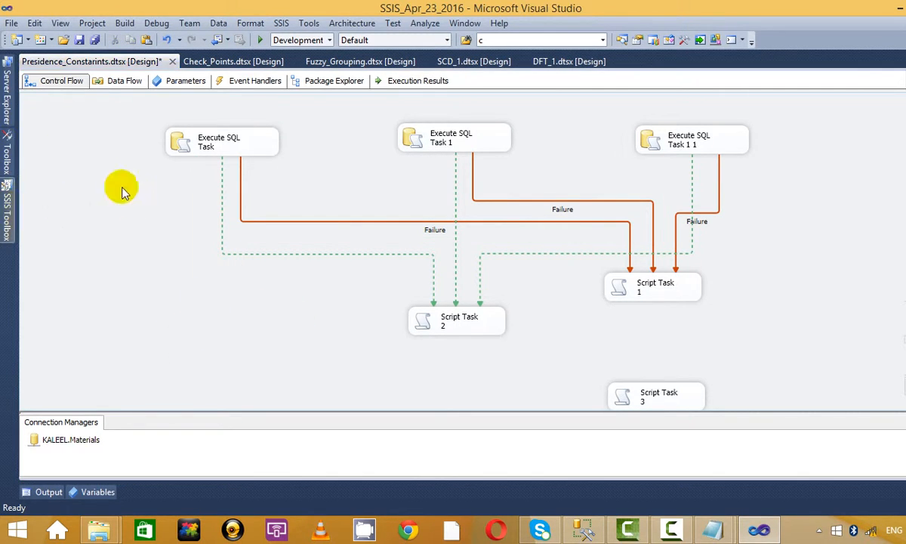
scroll(76, 302, down, 4)
scroll(79, 226, up, 2)
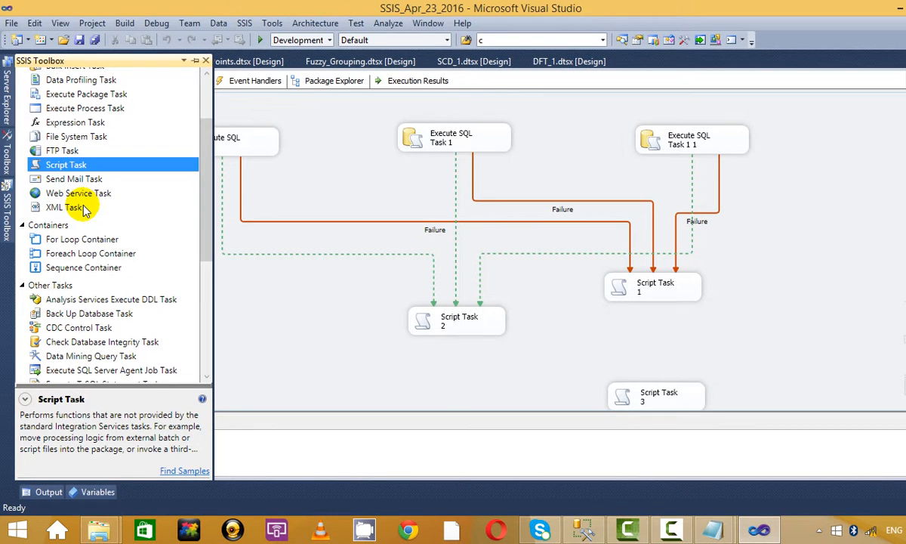
Step: Add a Send Mail Task and connect all three Execute SQL Tasks to it with success links
drag(89, 182, 243, 302)
click(205, 140)
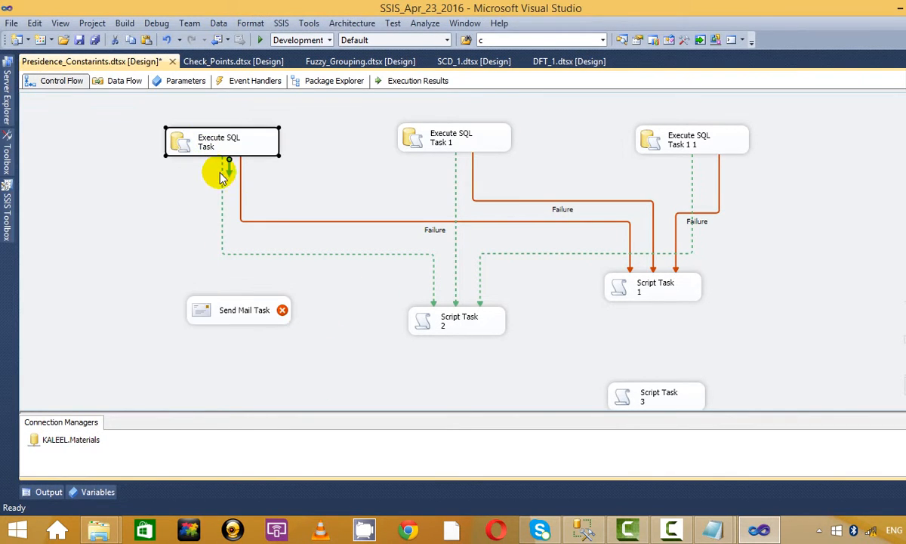
drag(231, 198, 249, 306)
click(441, 138)
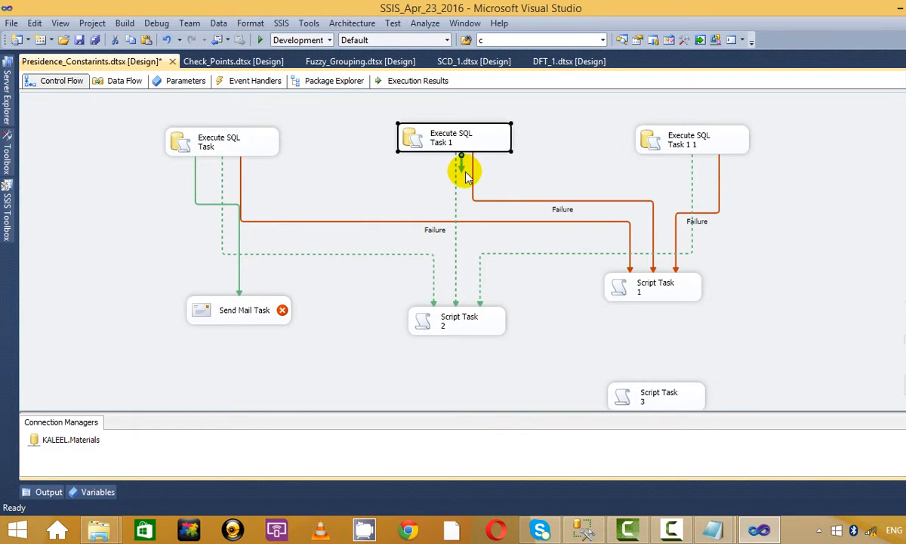
drag(461, 162, 256, 305)
click(663, 136)
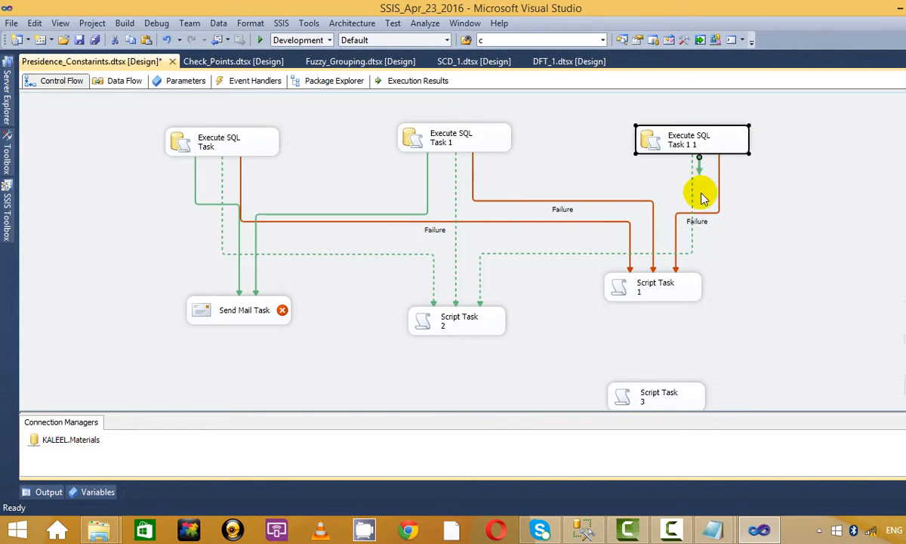
drag(699, 174, 260, 309)
Step: Review the Send Mail Task's sender, recipients and SMTP settings, closing without changes
right_click(252, 314)
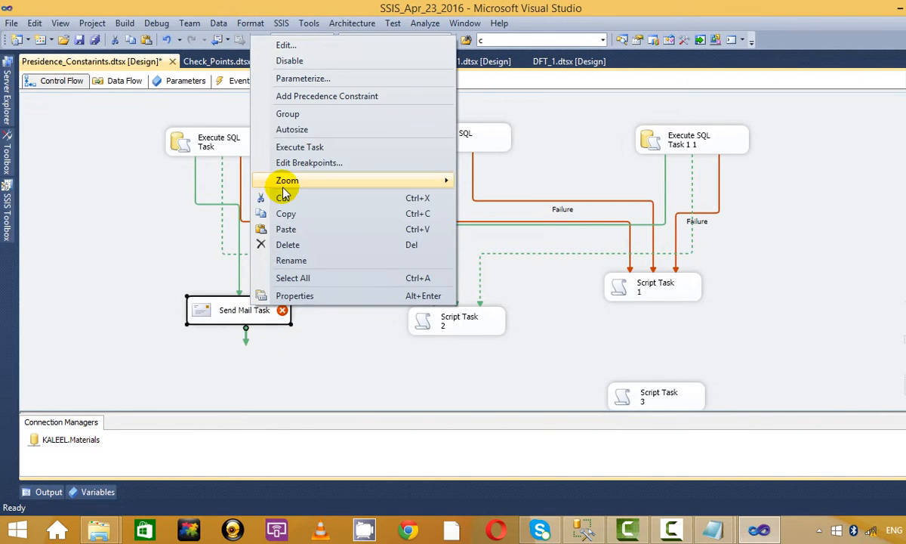
mouse_move(285, 187)
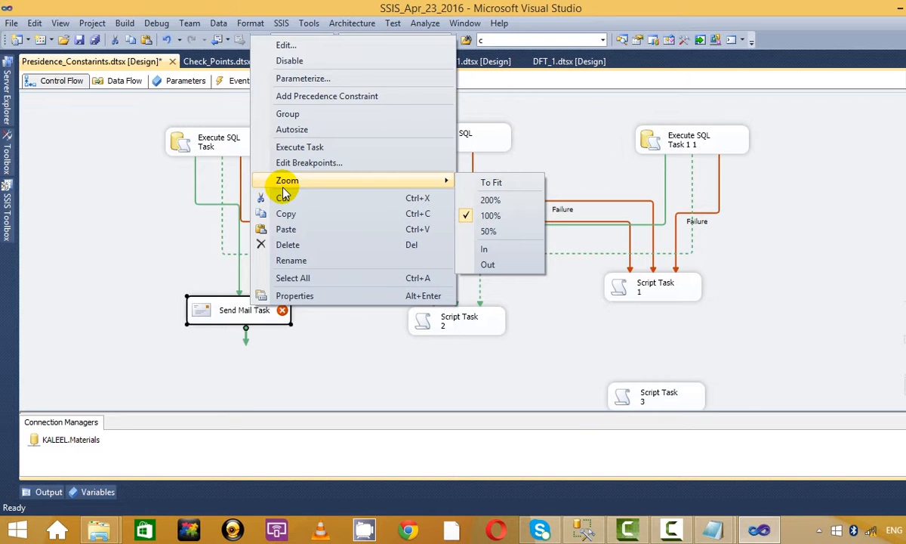
click(398, 42)
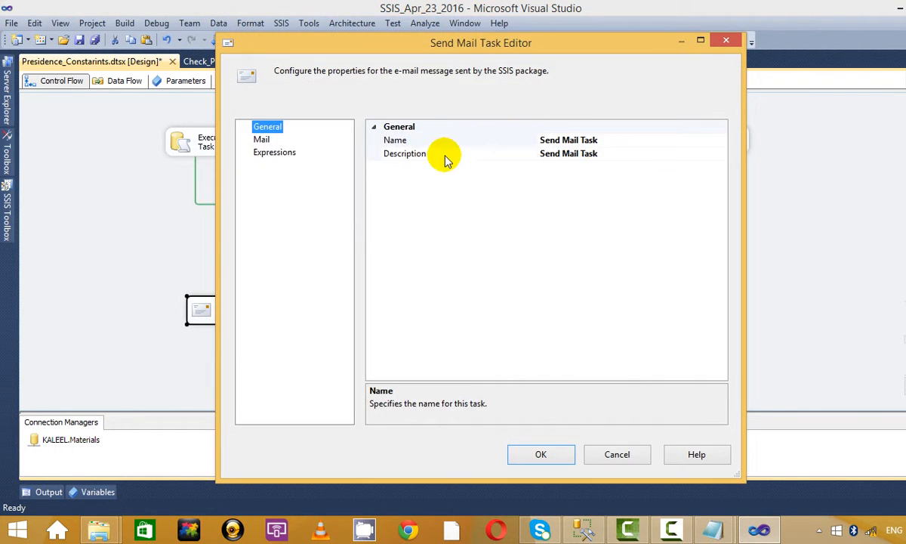
click(262, 140)
click(573, 154)
click(623, 166)
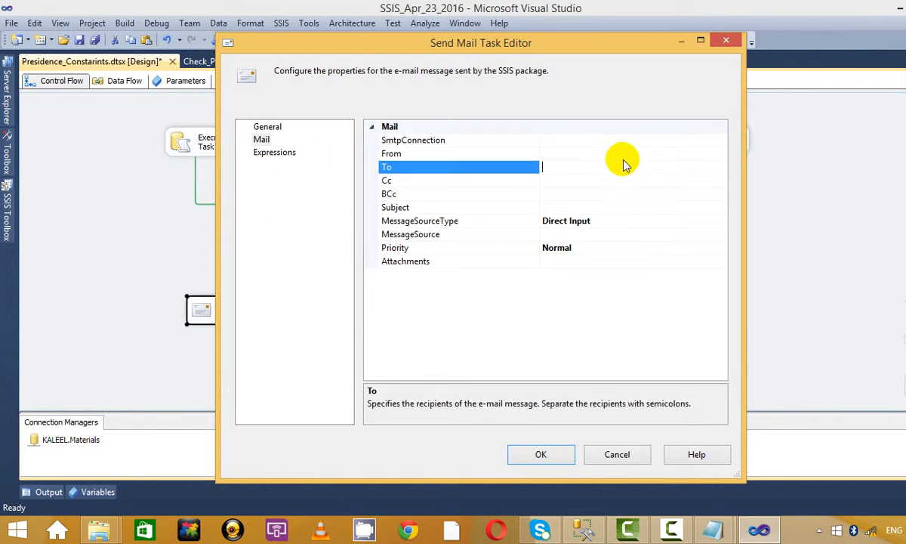
click(633, 139)
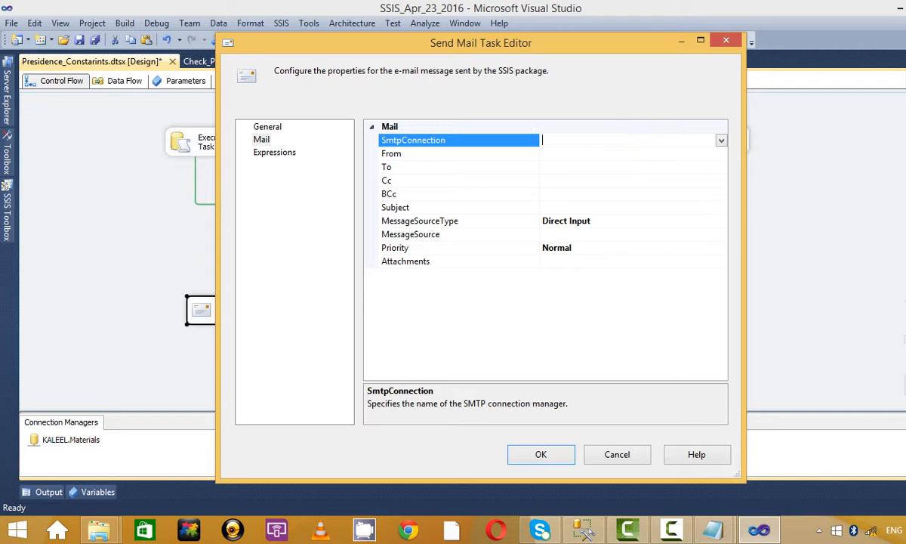
click(736, 40)
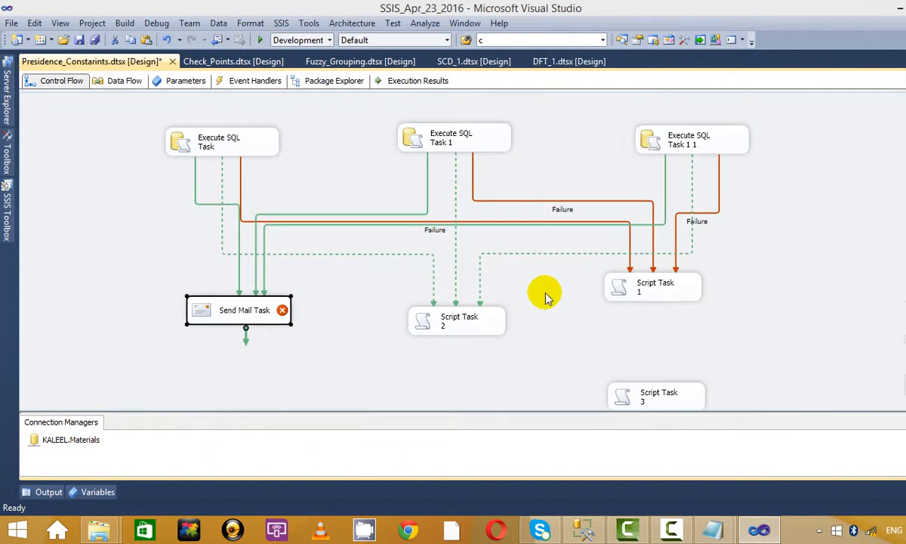
click(279, 338)
Step: Move the Send Mail Task left and add a second Send Mail Task 1 on the right
drag(254, 315, 193, 347)
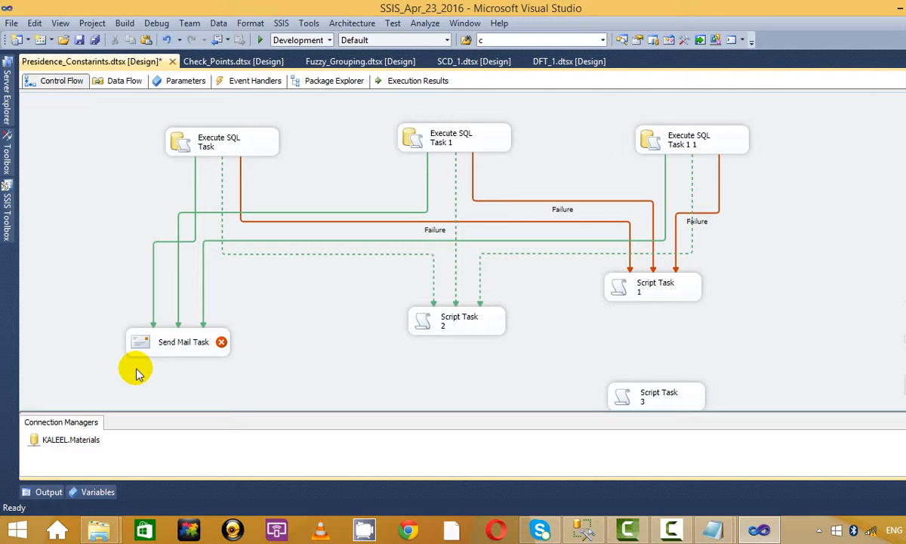
click(6, 198)
drag(93, 179, 759, 317)
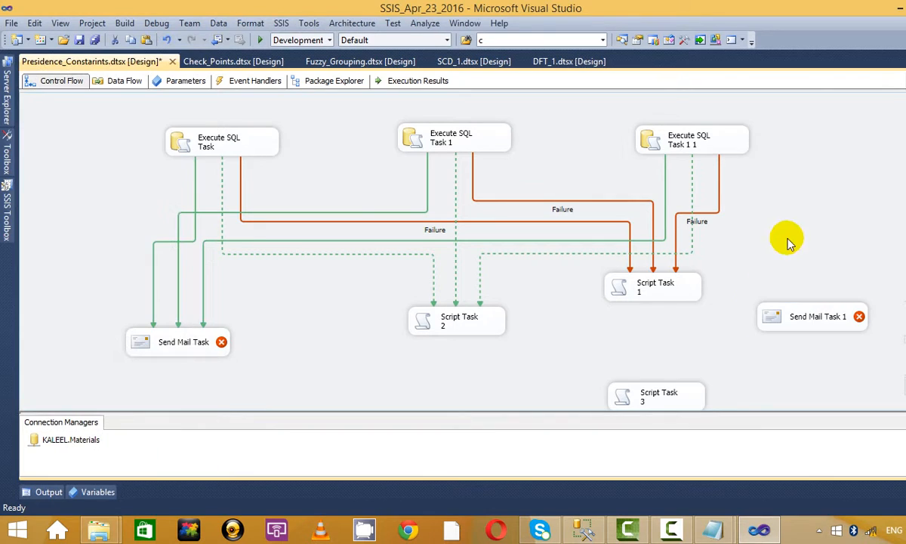
Step: Delete Script Task 2 and Script Task 1 along with their connectors
click(449, 323)
key(Delete)
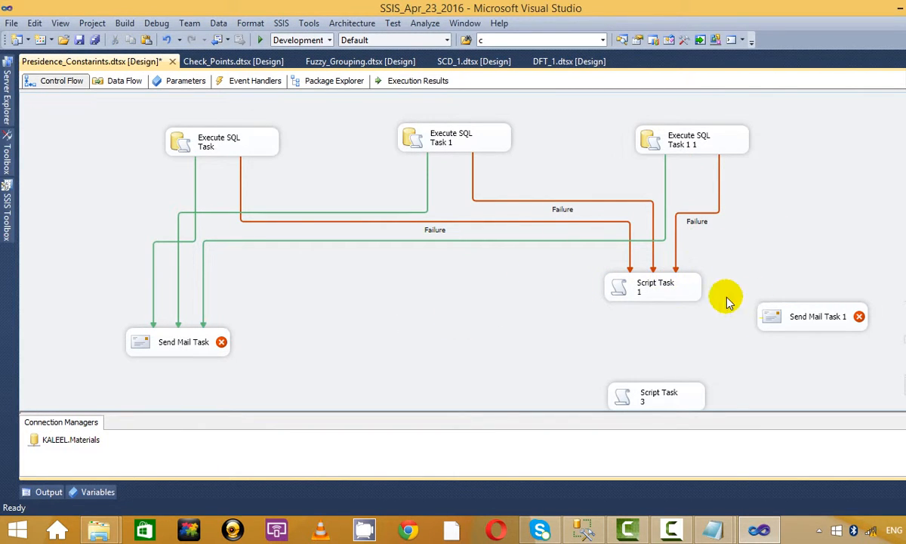
click(660, 295)
key(Delete)
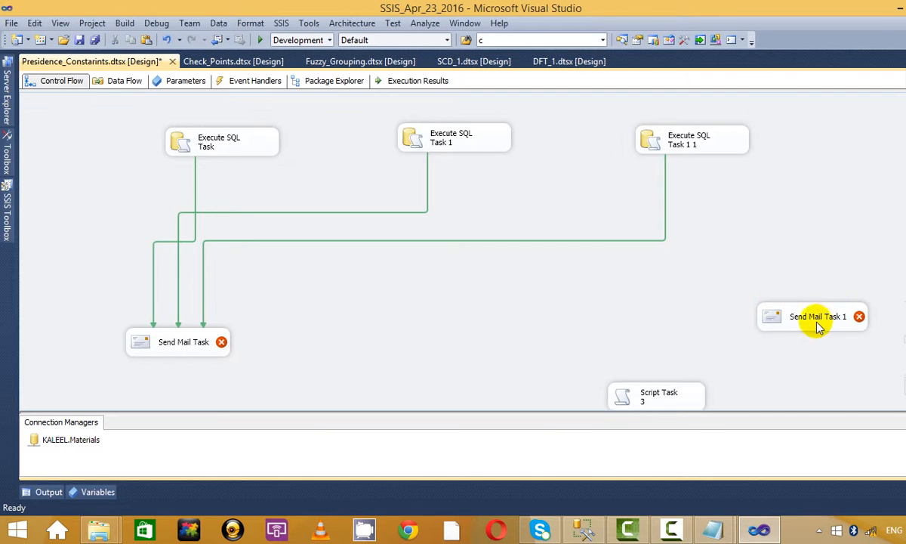
Step: Center Send Mail Task 1 and connect Execute SQL Task to it
drag(805, 323, 578, 331)
click(117, 143)
click(219, 149)
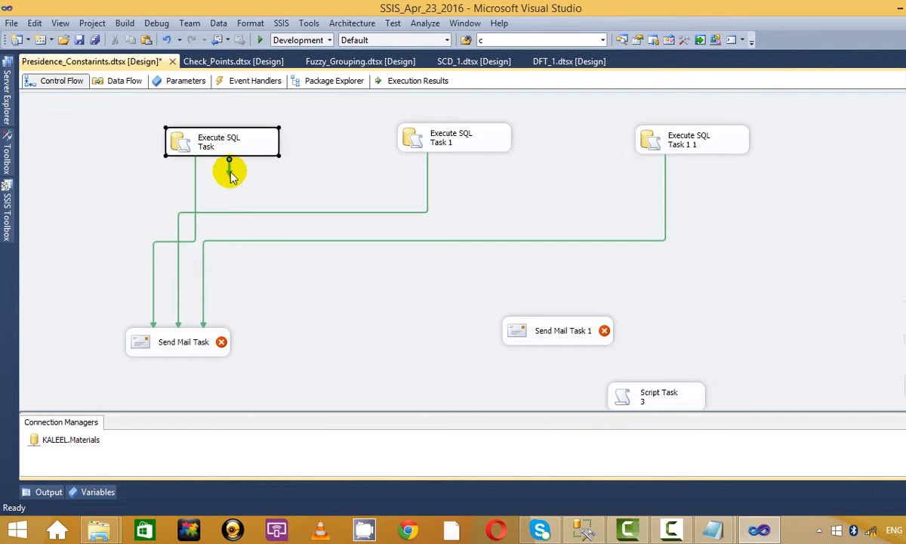
drag(228, 169, 539, 328)
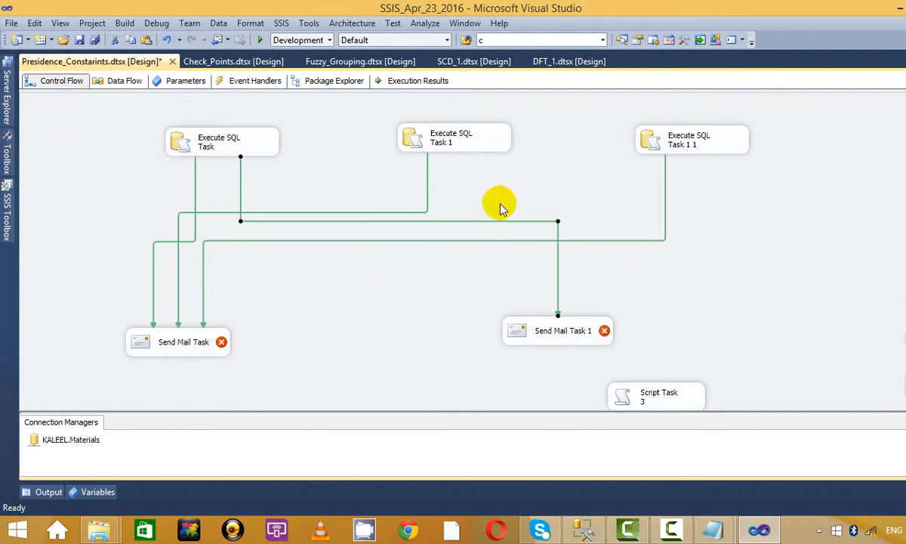
Step: Link all three Execute SQL Tasks to Send Mail Task 1 as Failure constraints
right_click(482, 220)
click(548, 264)
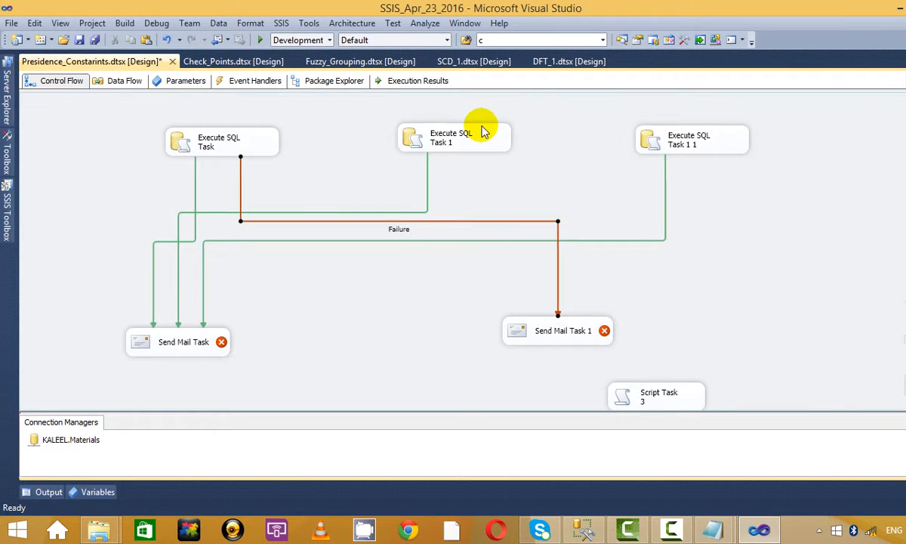
click(472, 140)
drag(462, 164, 576, 326)
click(707, 156)
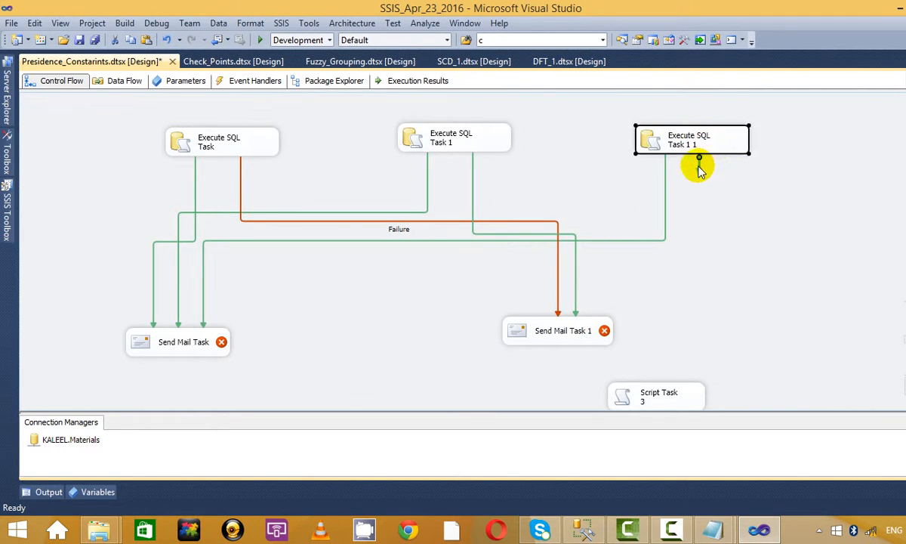
drag(698, 167, 581, 284)
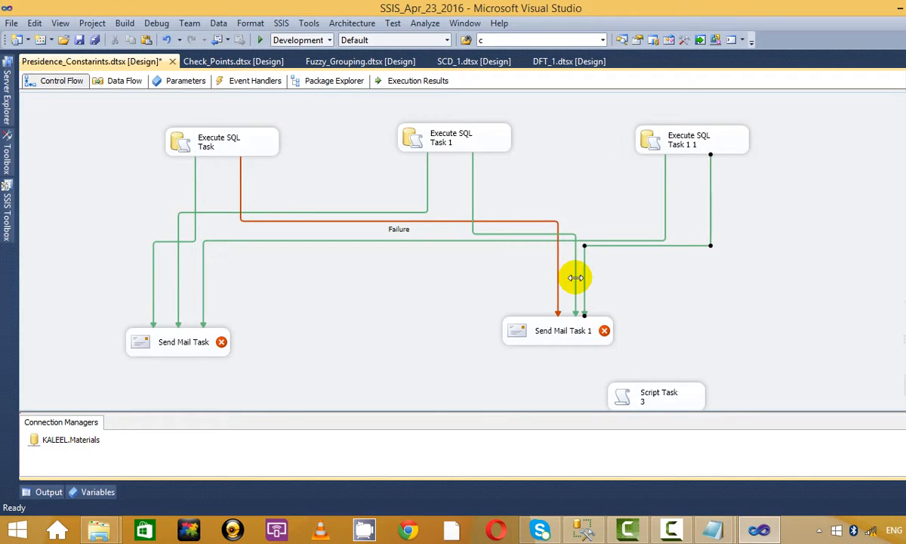
right_click(576, 278)
click(613, 319)
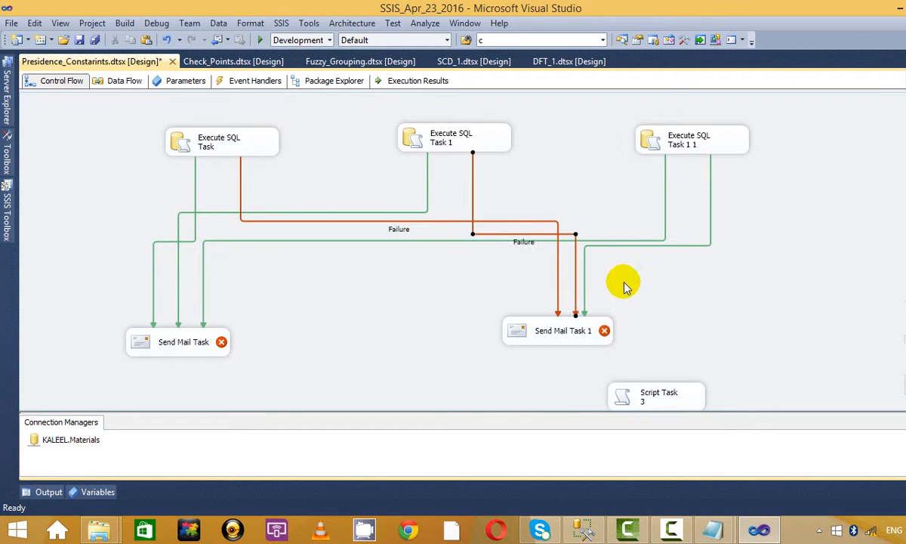
right_click(584, 279)
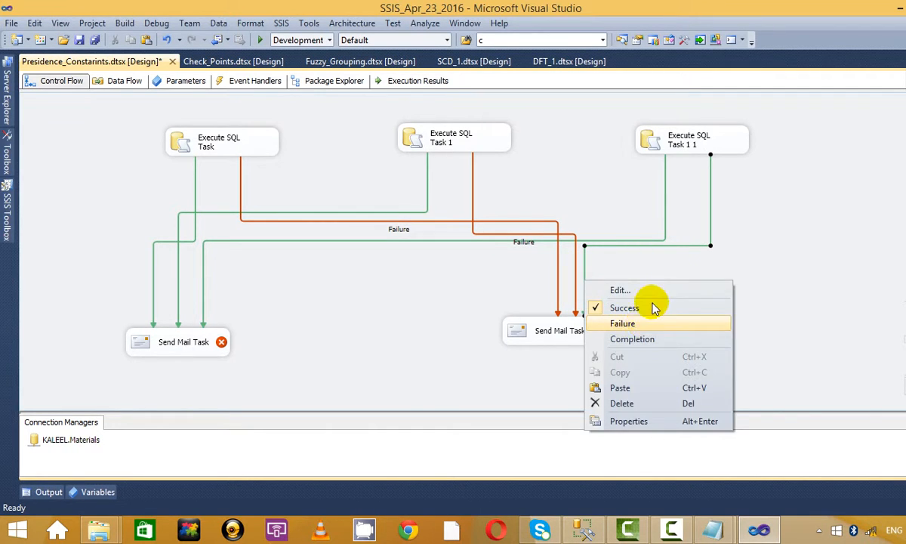
click(642, 320)
Step: Set the Failure constraints into Send Mail Task 1 to combine with Logical OR
right_click(584, 280)
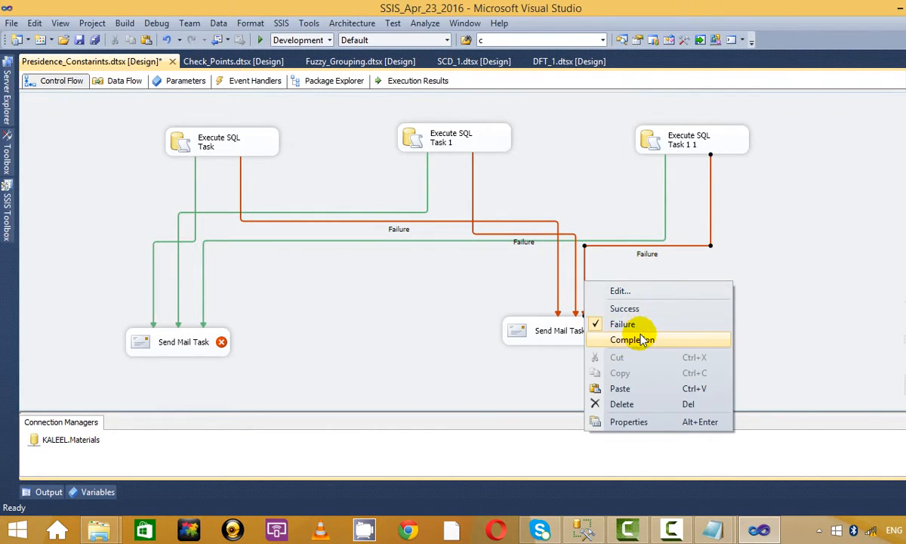
click(642, 297)
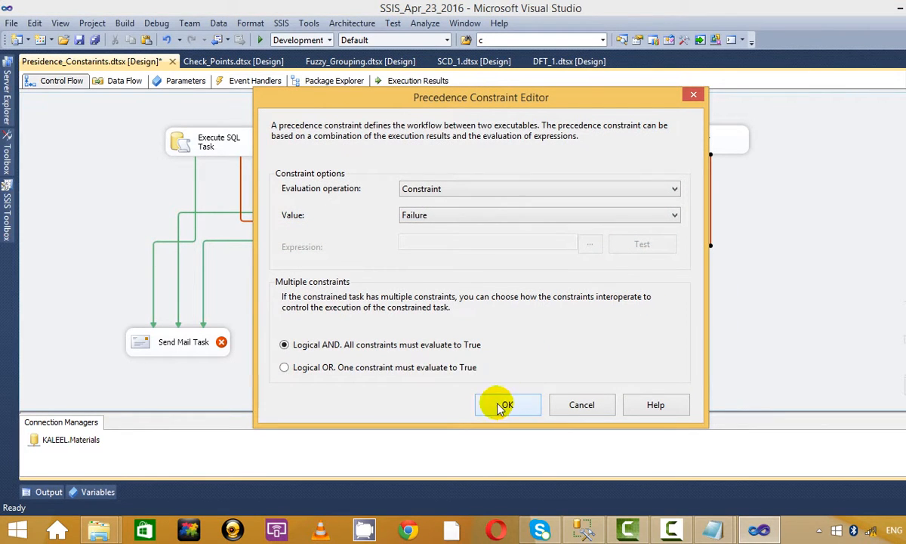
click(506, 367)
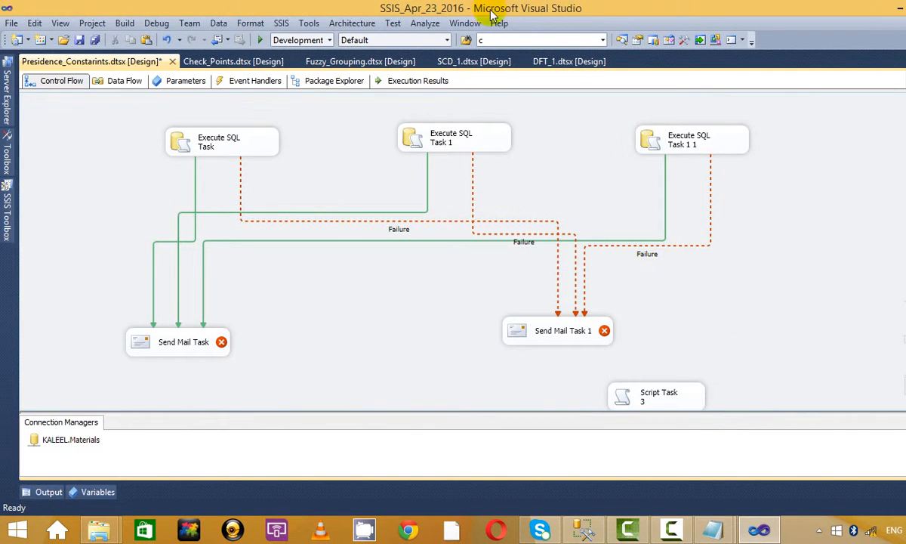
Step: Delete Script Task 3, run the package, and dismiss the missing-SMTP validation error
scroll(582, 291, down, 1)
click(660, 363)
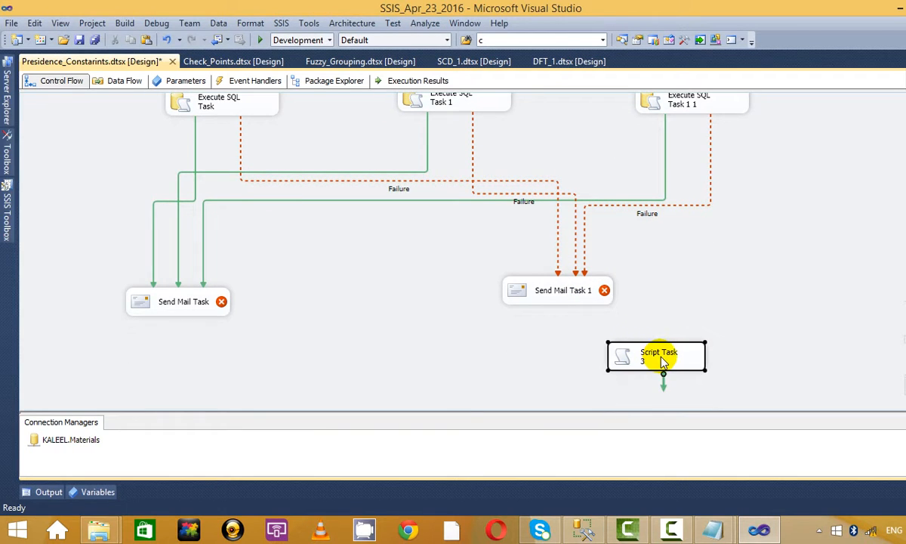
key(Delete)
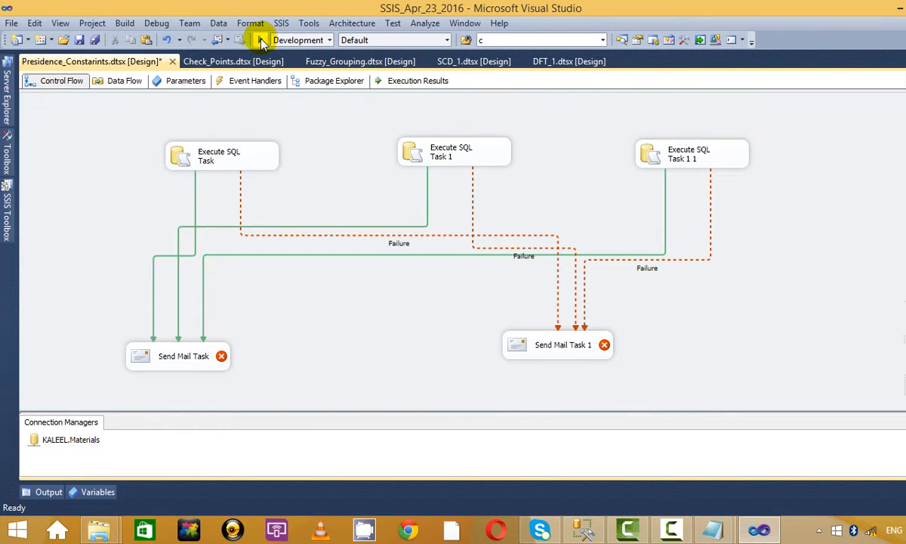
click(260, 40)
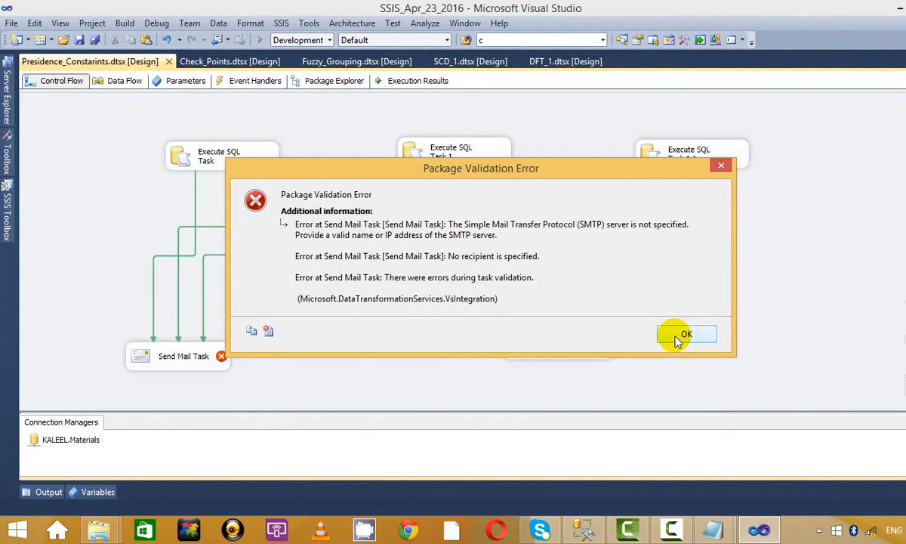
click(681, 334)
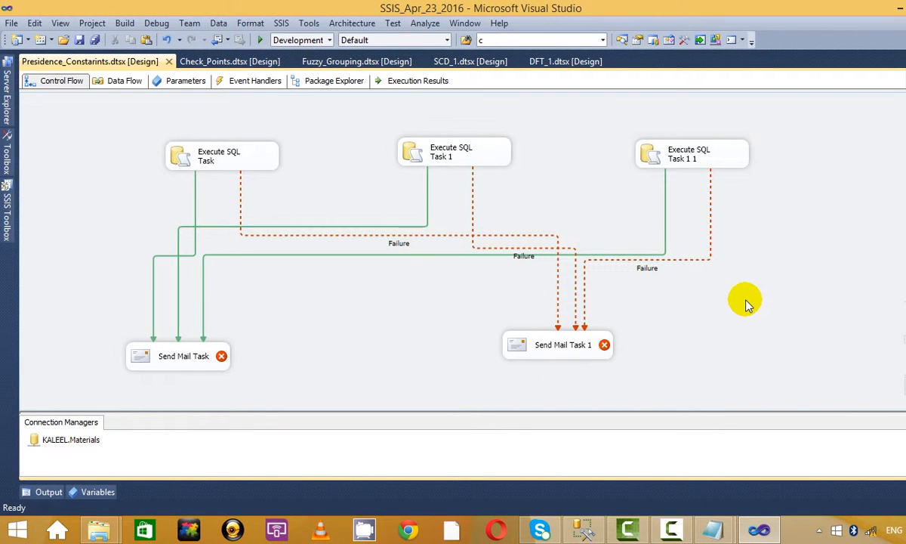
Step: Delete Send Mail Task 1 and the Send Mail Task with their constraints
click(555, 353)
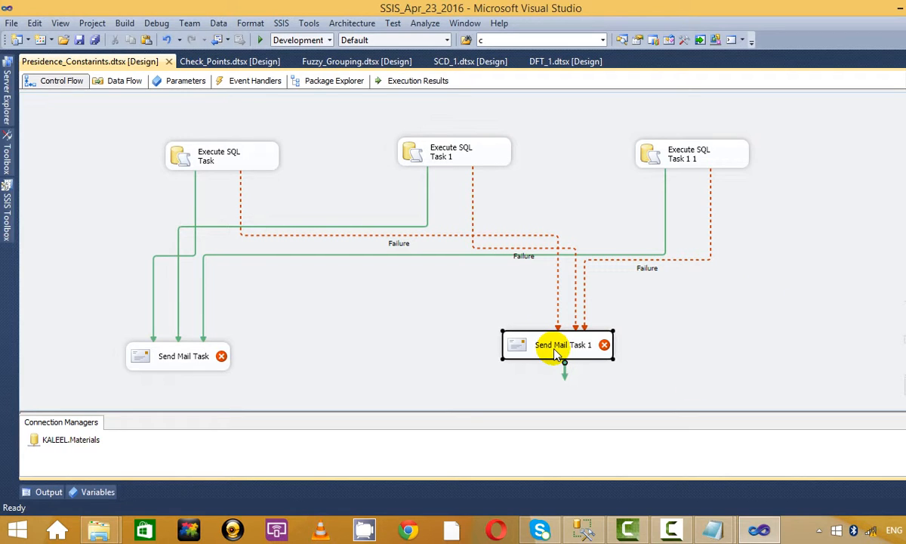
key(Delete)
click(151, 355)
key(Delete)
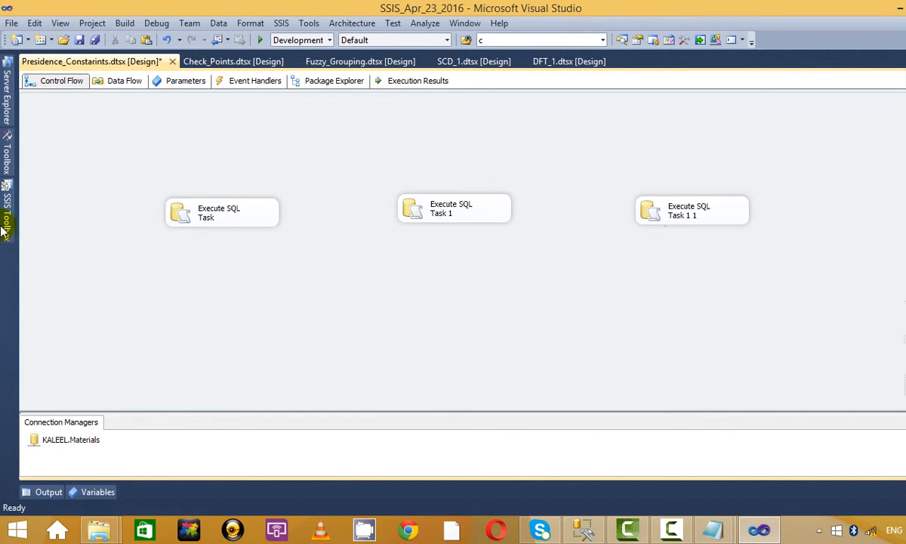
Step: Add Script Task 1 and Script Task 2 below the SQL tasks, removing an extra Script Task
click(8, 215)
scroll(43, 217, up, 4)
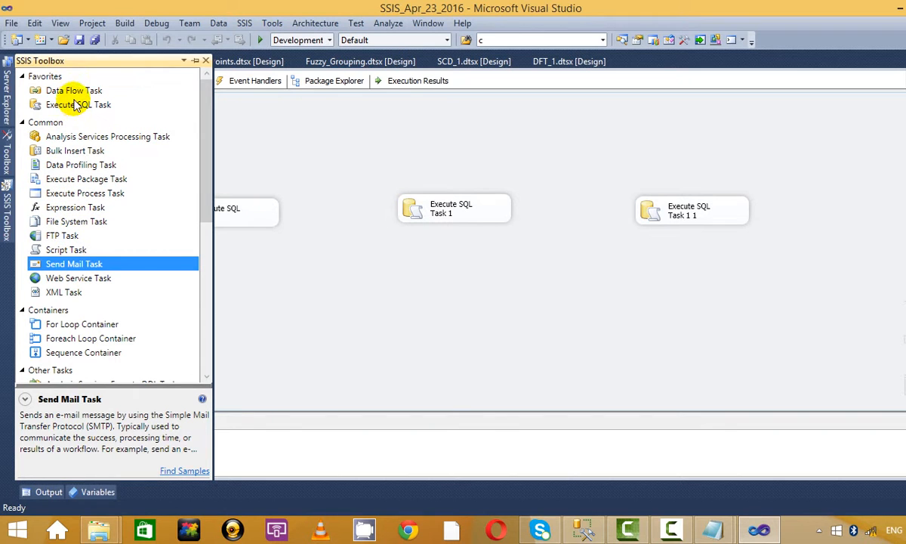
scroll(70, 256, down, 4)
scroll(70, 256, up, 4)
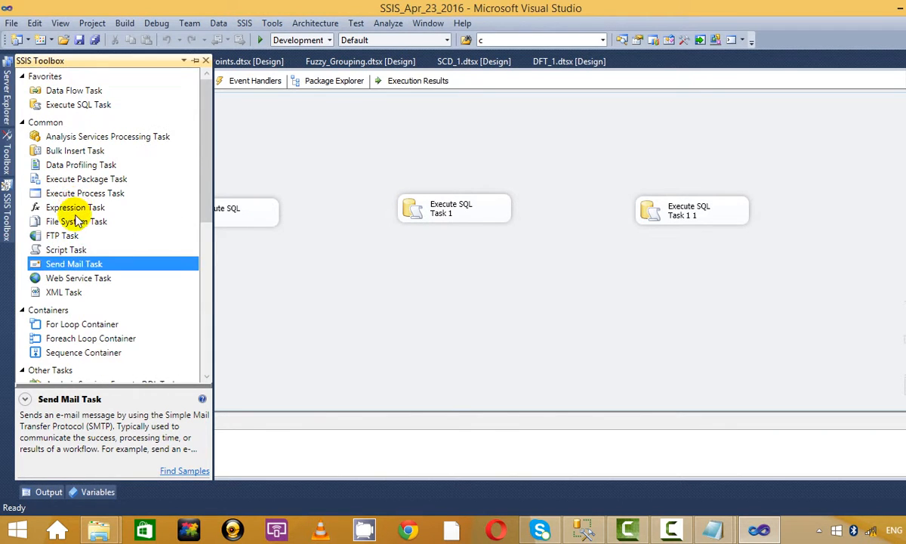
drag(74, 250, 332, 323)
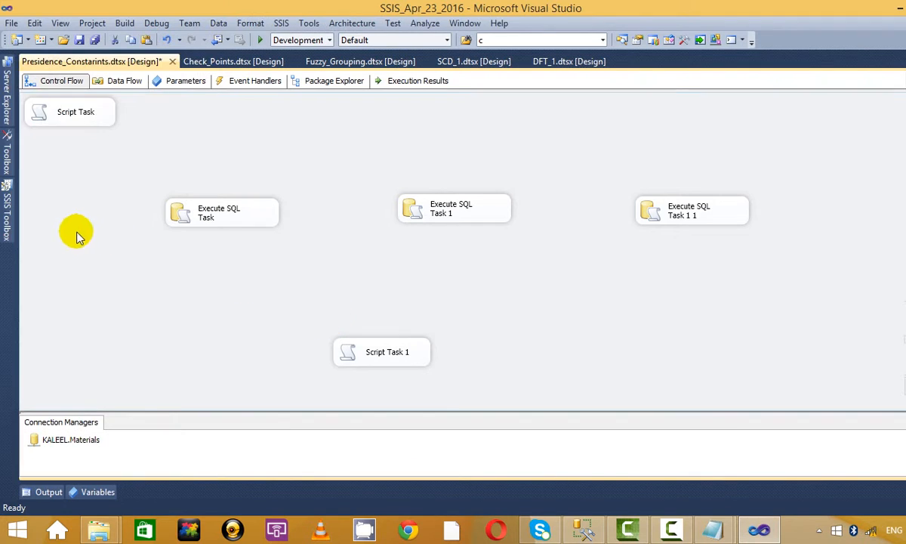
mouse_move(6, 219)
drag(116, 248, 344, 323)
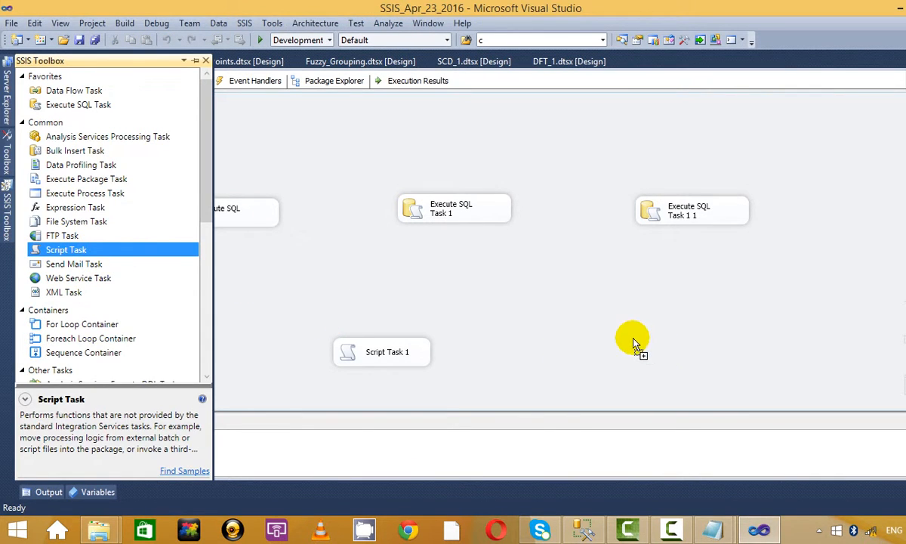
drag(634, 344, 635, 343)
drag(378, 352, 317, 347)
click(98, 127)
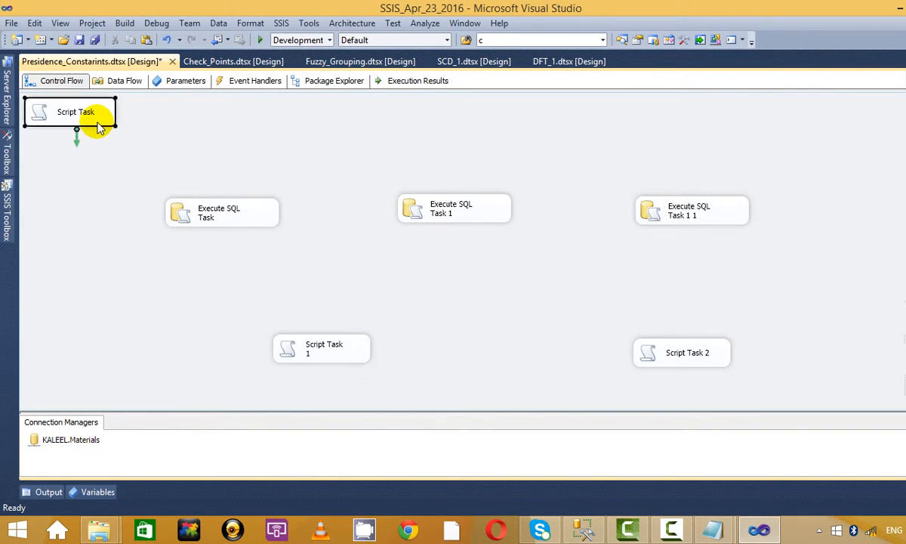
key(Delete)
Step: Connect all three Execute SQL Tasks to Script Task 1
click(223, 215)
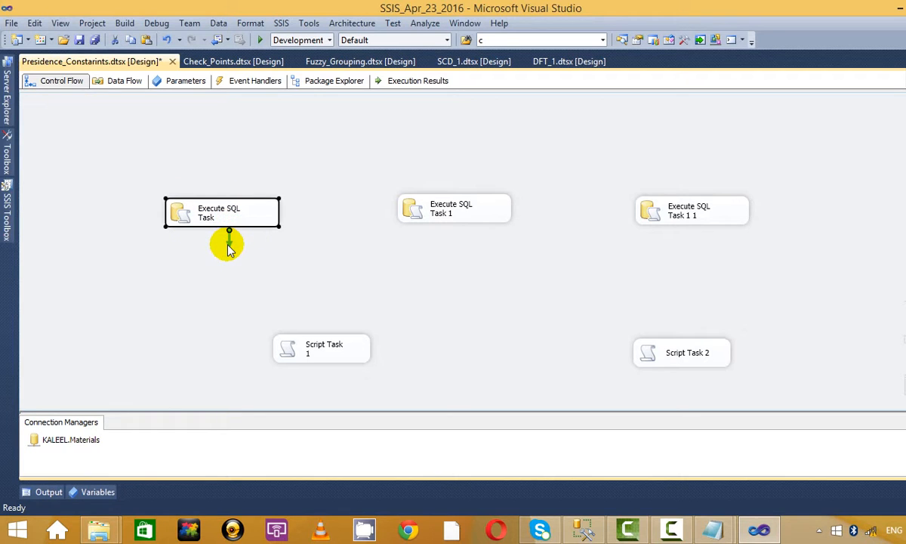
drag(230, 249, 317, 344)
click(436, 212)
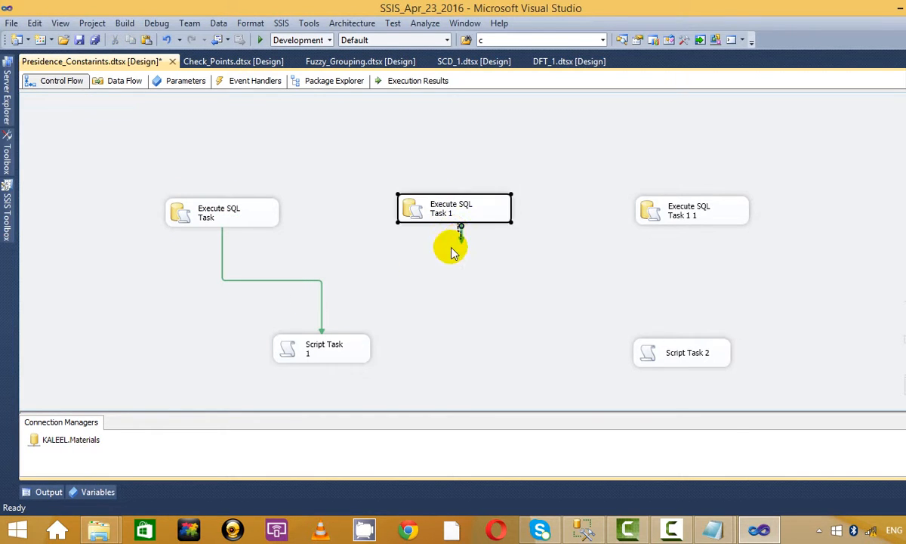
drag(460, 235, 336, 336)
click(725, 214)
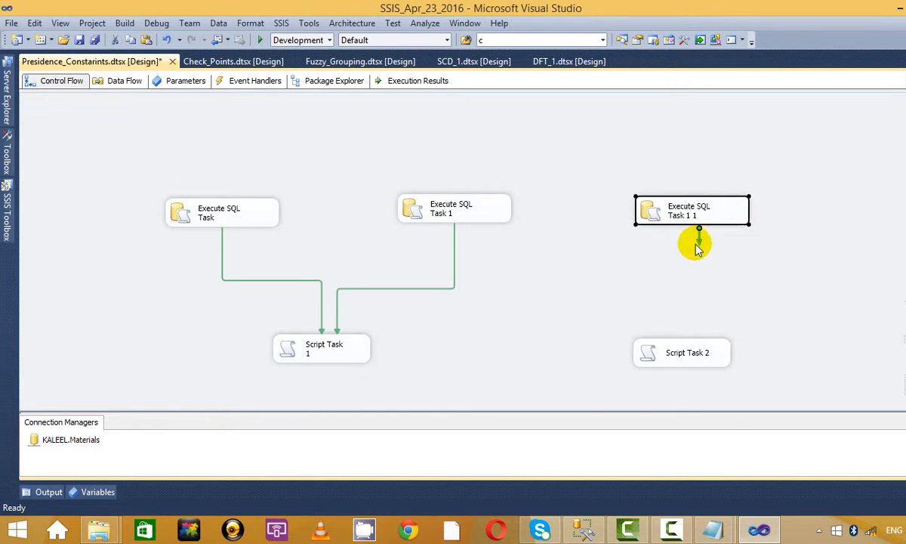
drag(698, 249, 346, 348)
Step: Connect all three Execute SQL Tasks to Script Task 2
click(223, 214)
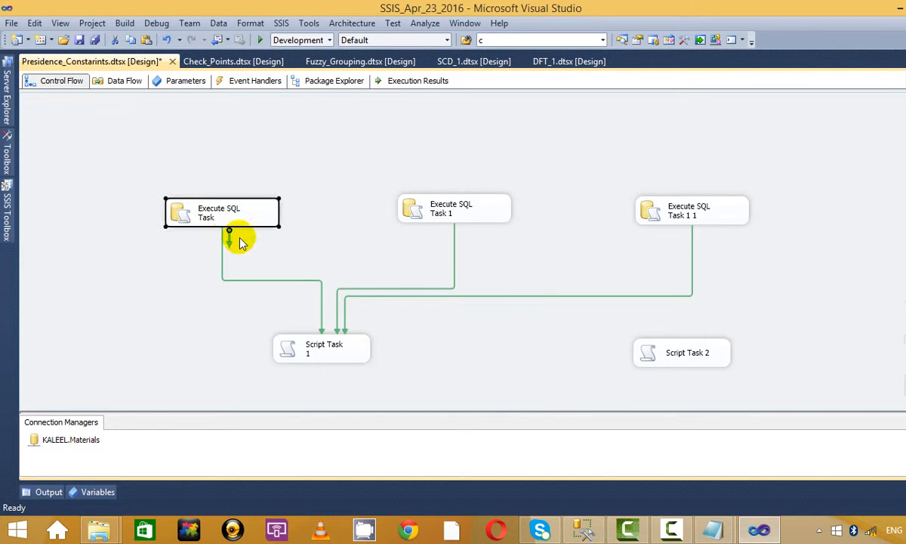
drag(229, 238, 665, 349)
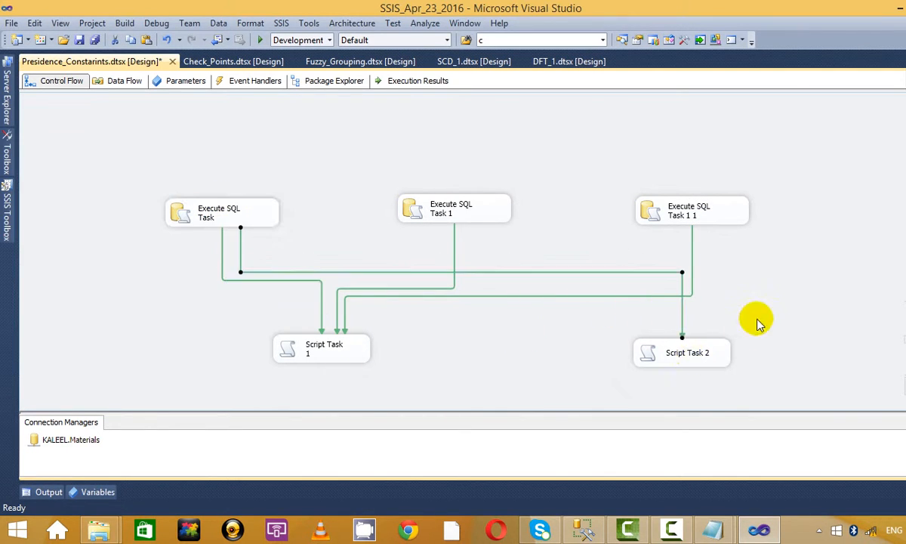
click(485, 211)
drag(461, 239, 698, 340)
click(723, 219)
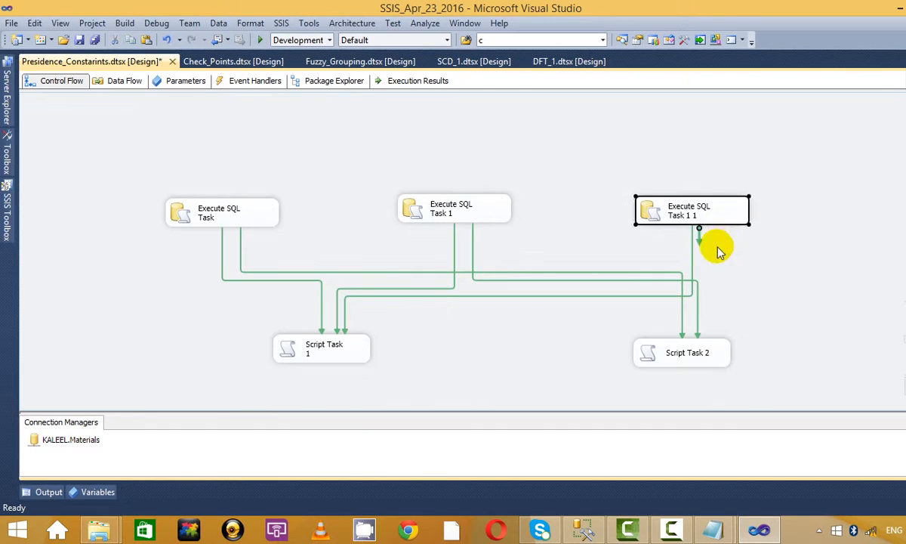
drag(699, 229, 713, 346)
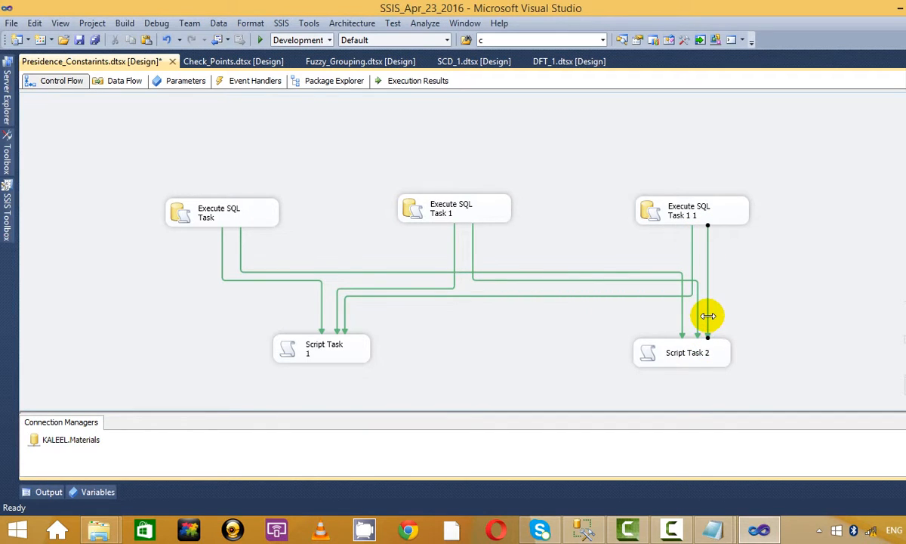
Step: Make all three links into Script Task 2 Failure constraints
right_click(708, 316)
click(772, 375)
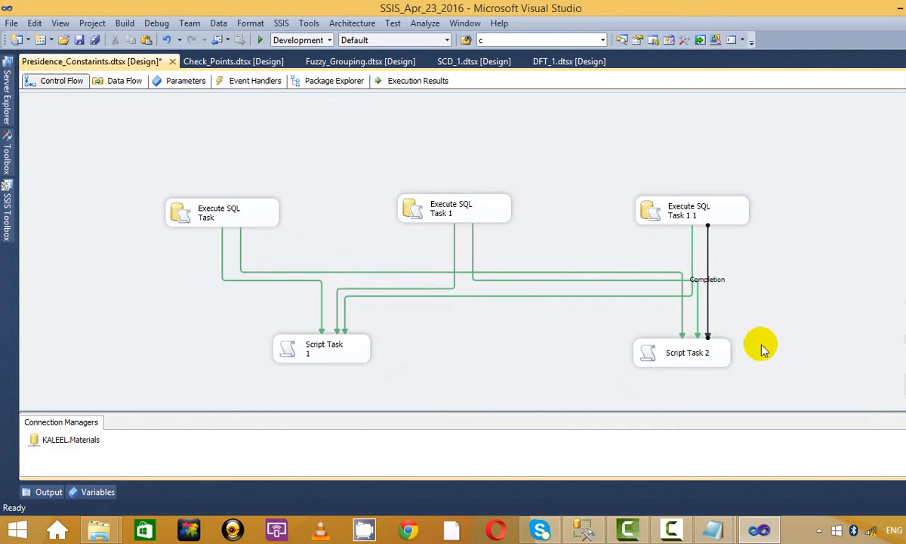
key(ctrl+z)
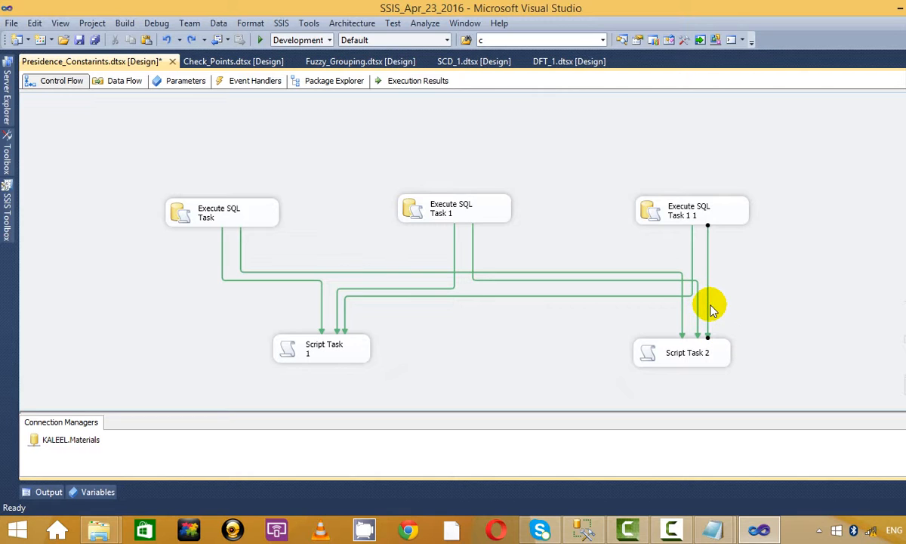
right_click(708, 307)
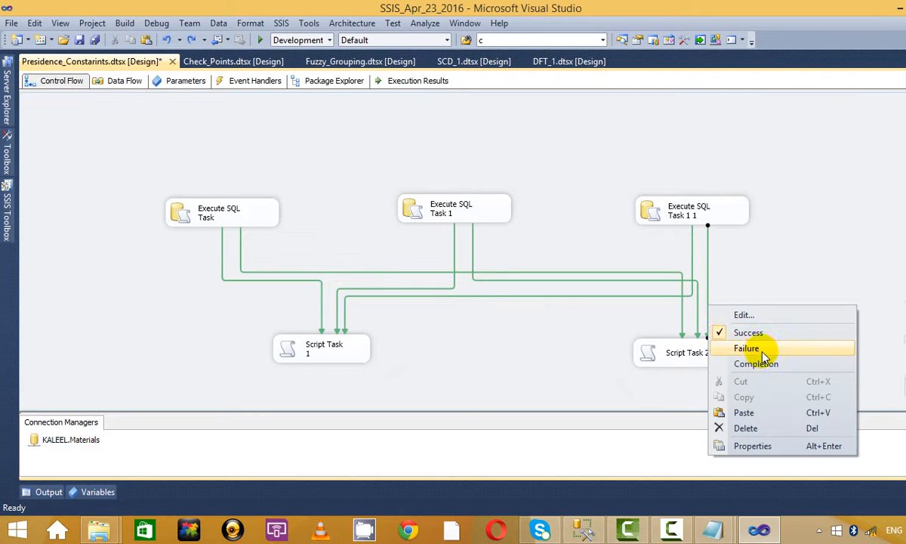
click(758, 348)
right_click(698, 320)
click(735, 362)
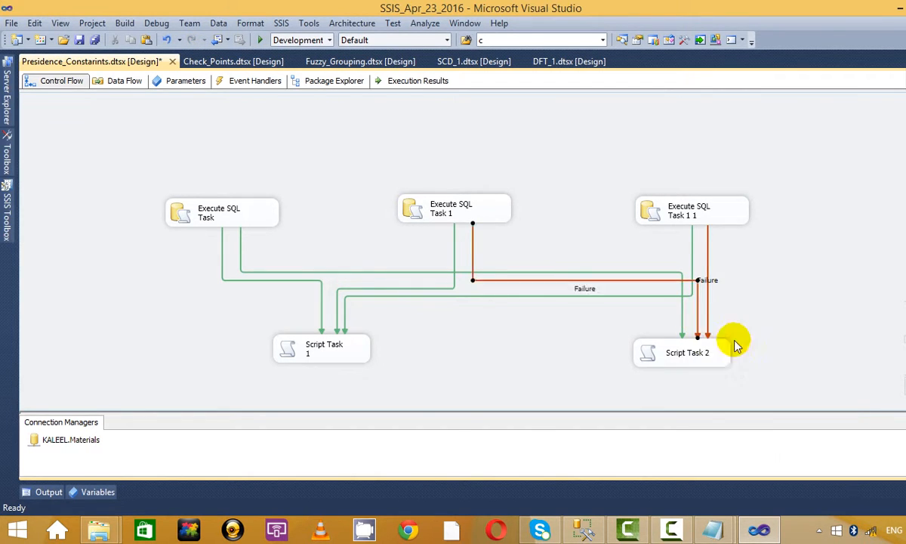
right_click(684, 319)
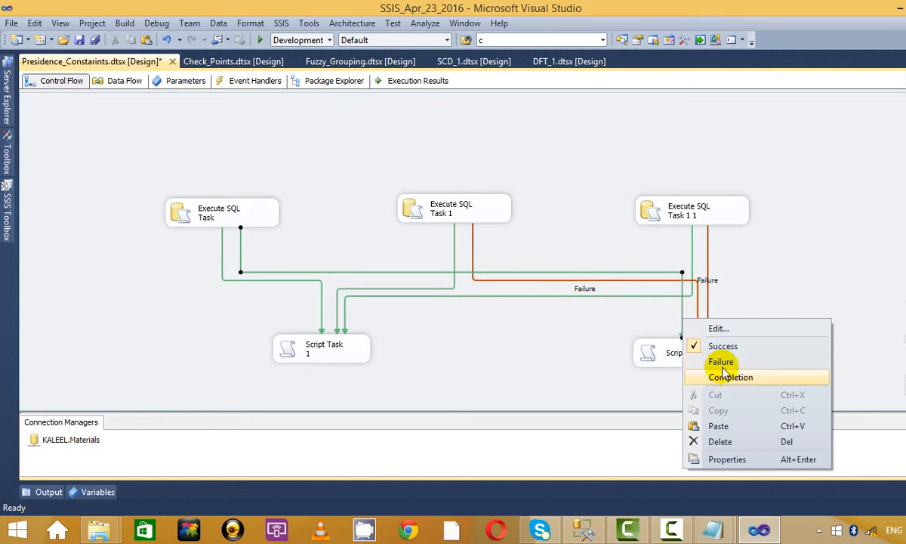
click(721, 361)
Step: Set the Script Task 2 Failure constraints to Logical OR and start the package
right_click(708, 315)
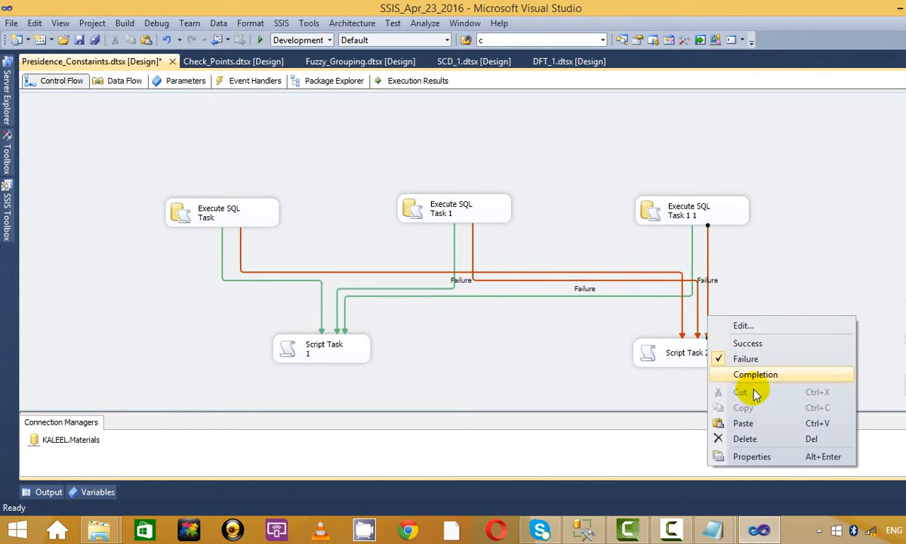
click(762, 326)
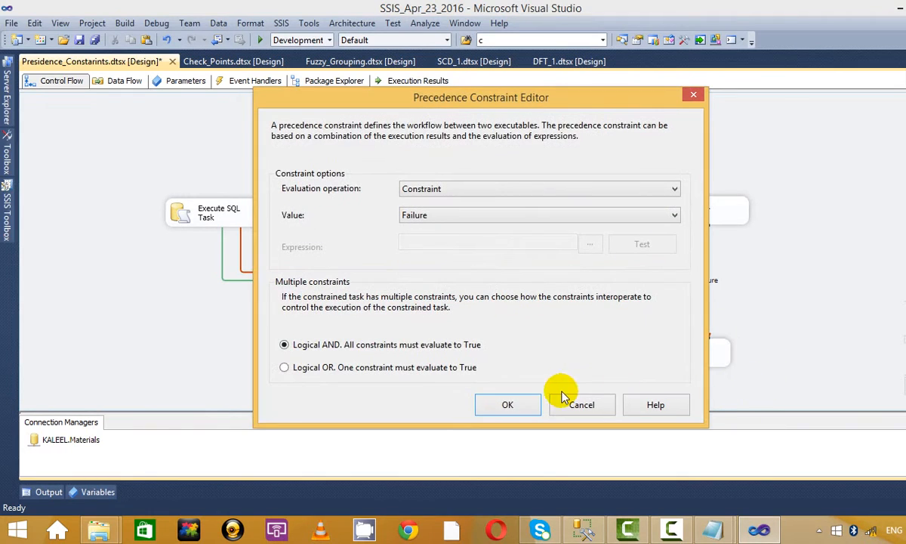
click(423, 367)
click(510, 405)
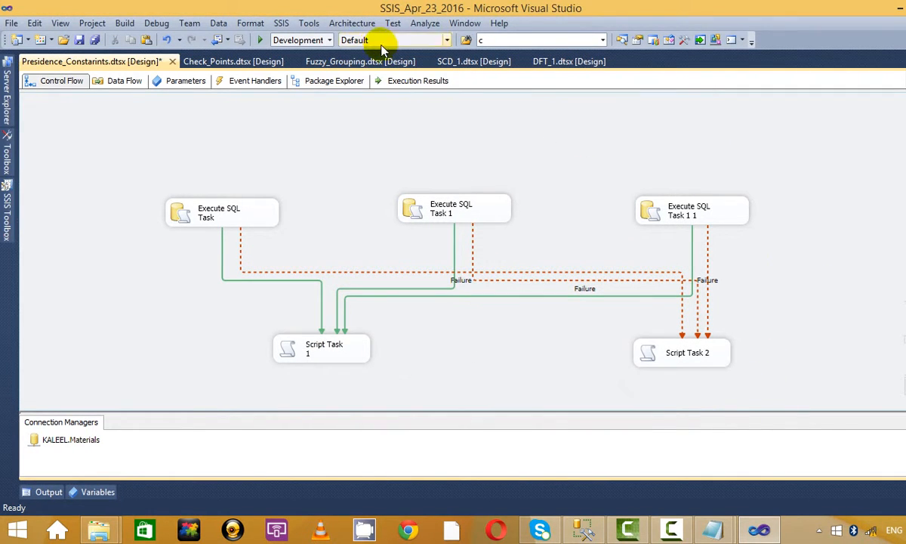
click(258, 39)
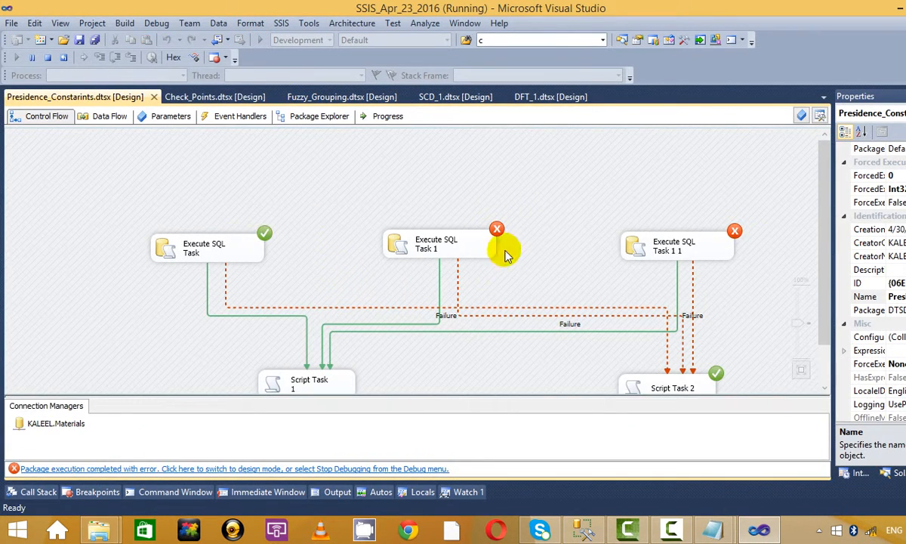
Step: Inspect the failed Execute SQL Task 1 and Execute SQL Task 1 1, then stop debugging
click(415, 242)
click(690, 253)
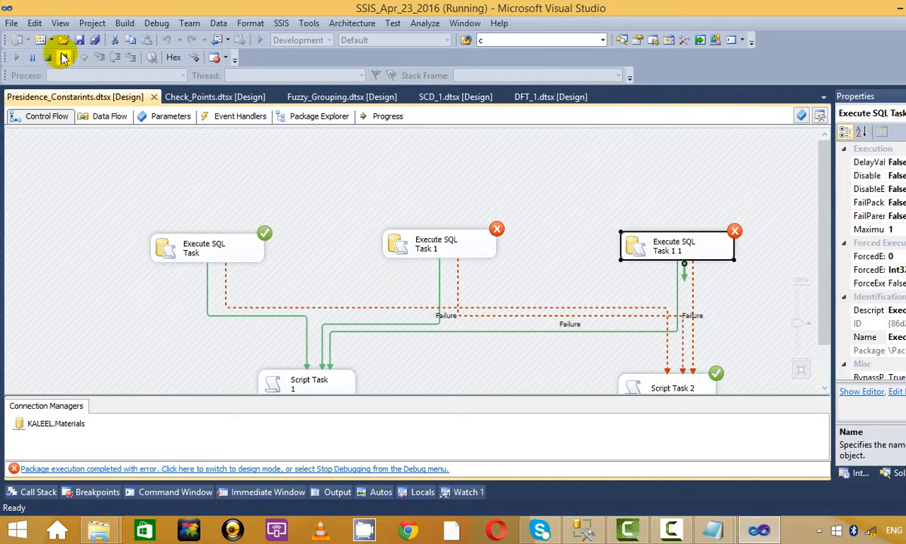
click(47, 55)
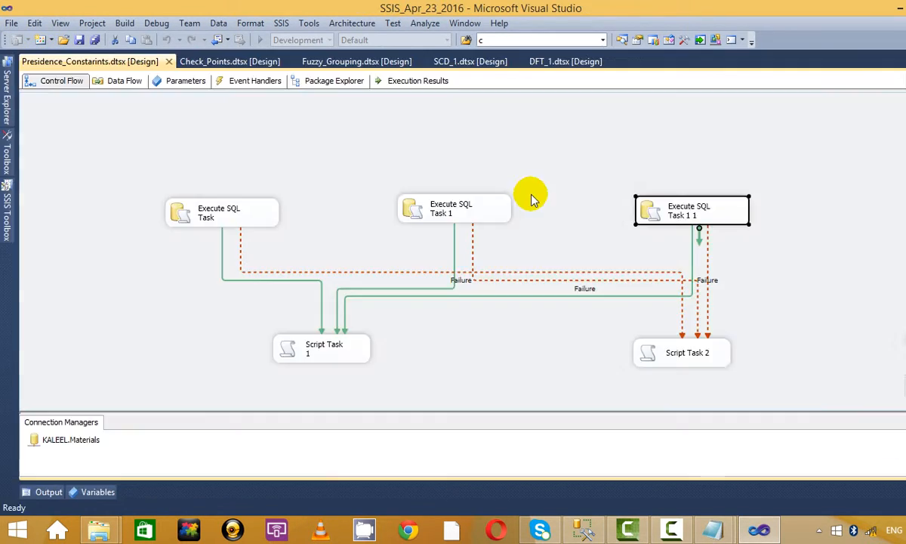
Step: Review a Failure constraint's settings and close the editor without changes
click(480, 218)
click(200, 208)
click(408, 208)
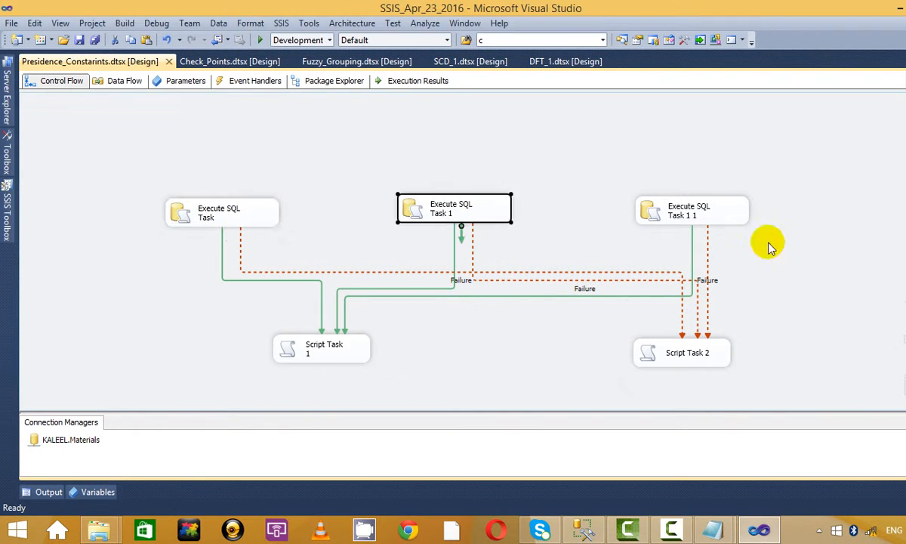
click(750, 235)
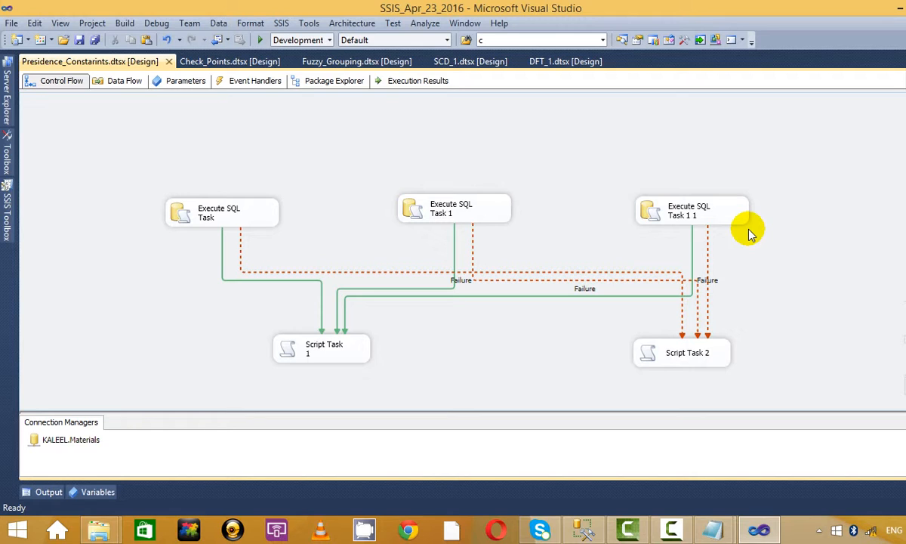
click(722, 217)
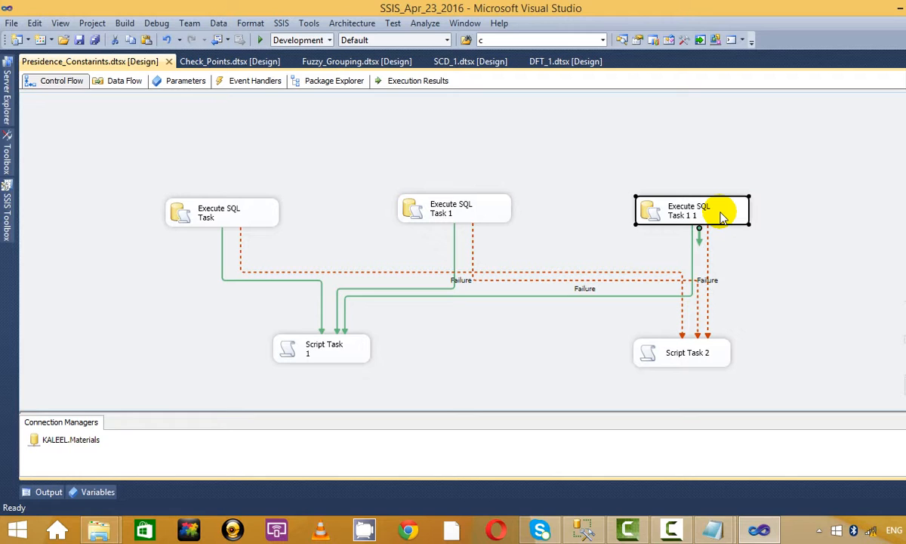
right_click(519, 280)
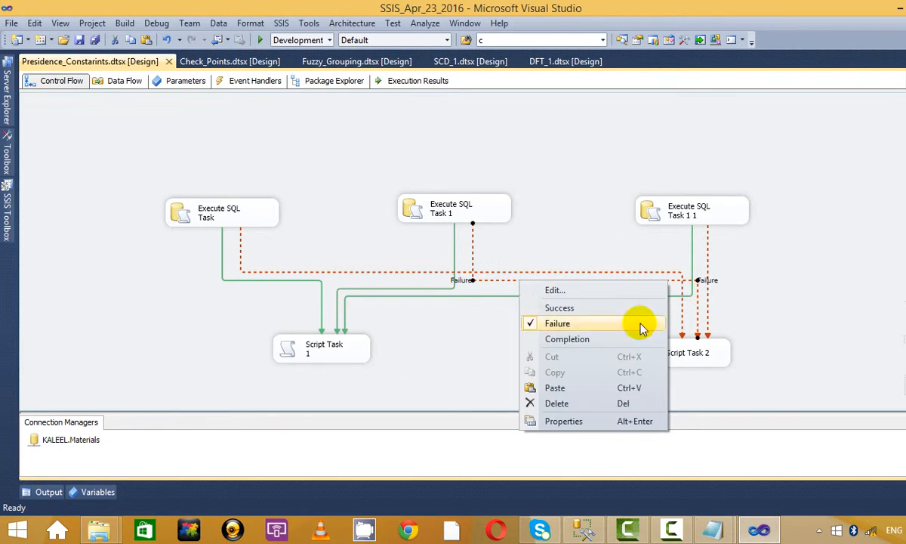
click(598, 291)
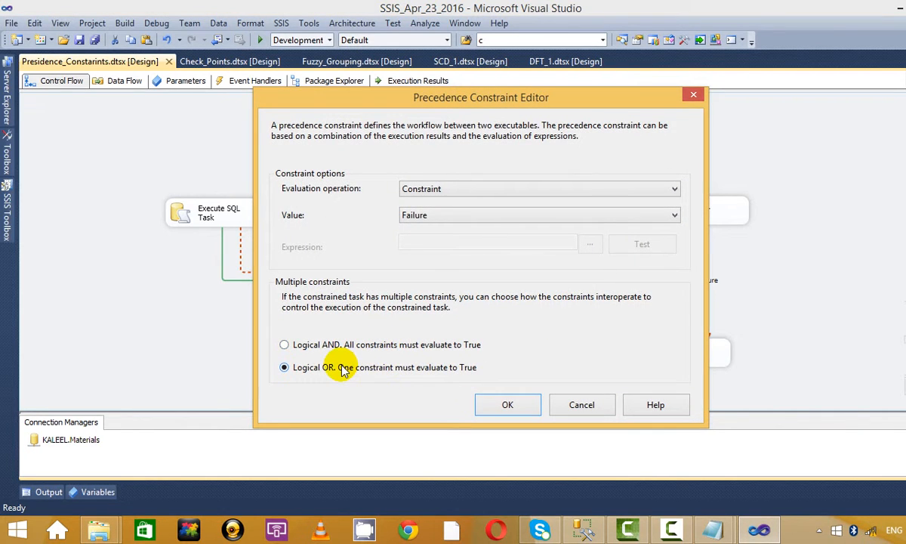
click(693, 94)
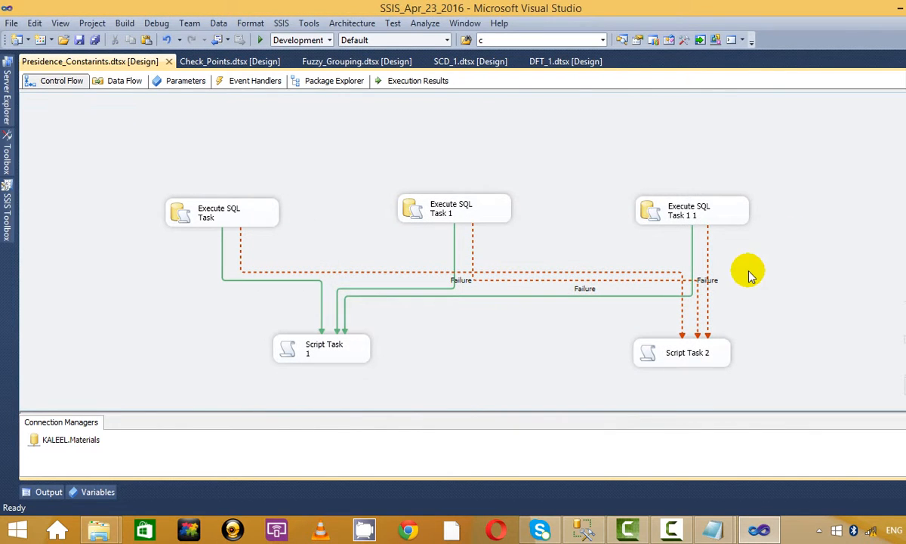
Step: Link Execute SQL Task to Execute SQL Task 1 with a Completion constraint
click(256, 214)
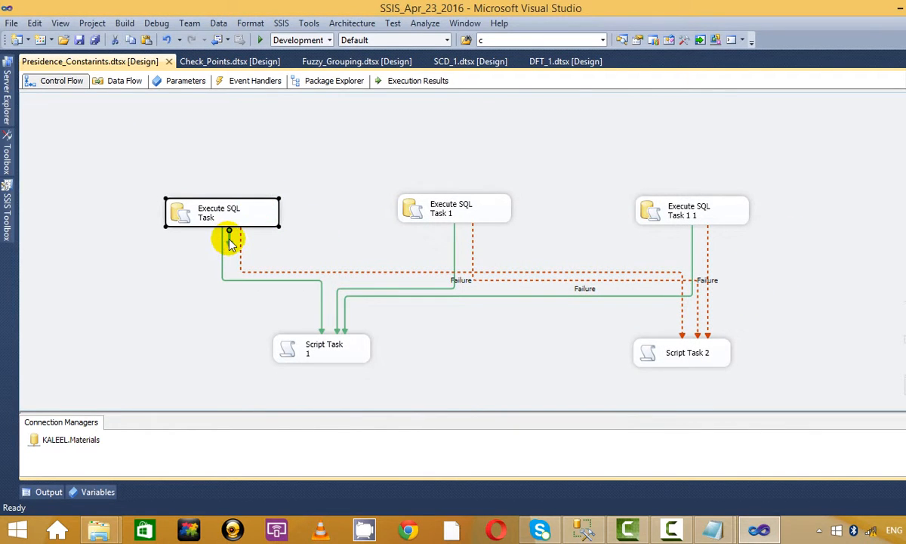
drag(226, 237, 400, 200)
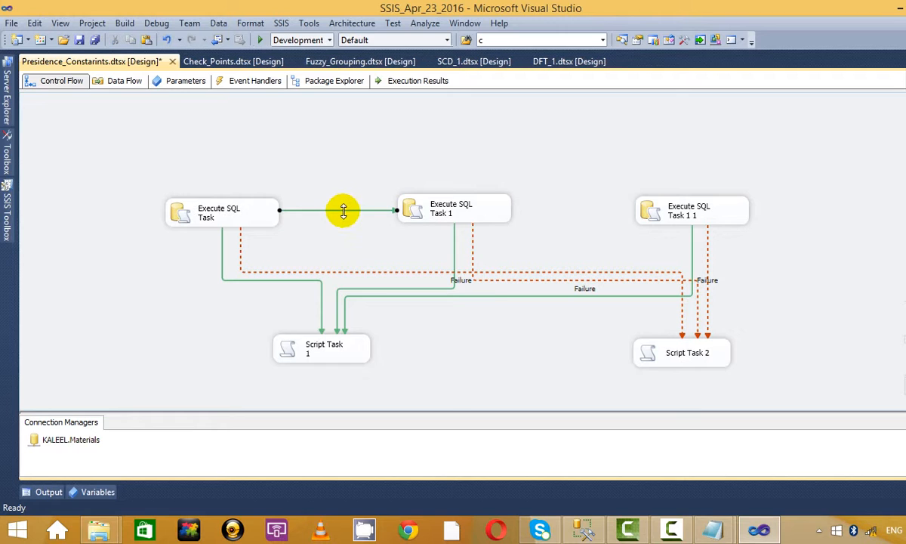
right_click(344, 211)
click(408, 269)
Step: Link Execute SQL Task 1 to Execute SQL Task 1 1 with a Completion constraint
click(498, 216)
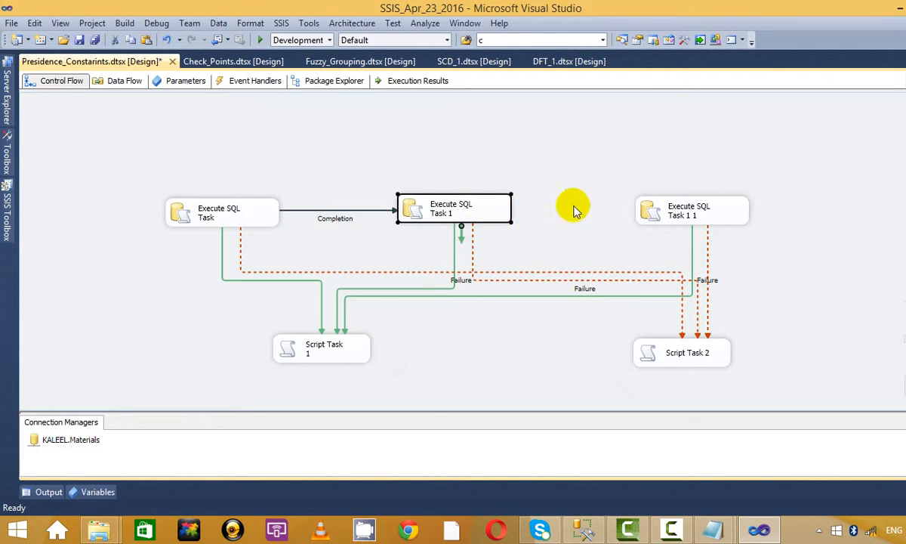
click(574, 206)
click(476, 212)
drag(461, 237, 597, 204)
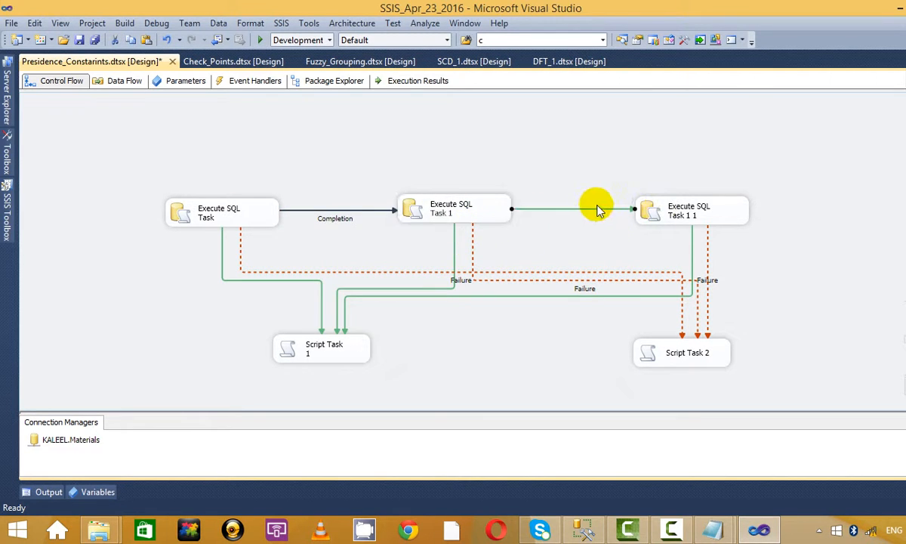
right_click(589, 209)
click(638, 268)
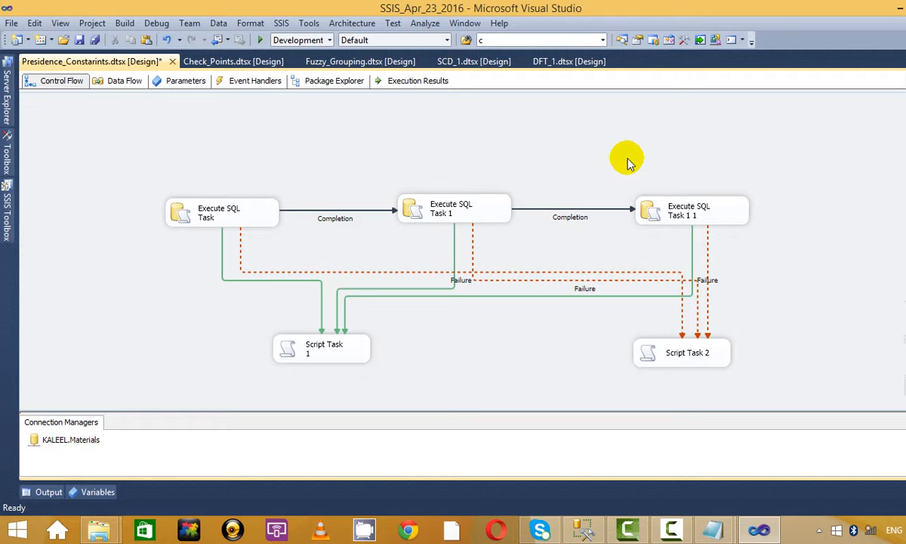
Step: Show the Untitled notes and msg_box.txt Notepad windows from the taskbar
click(671, 530)
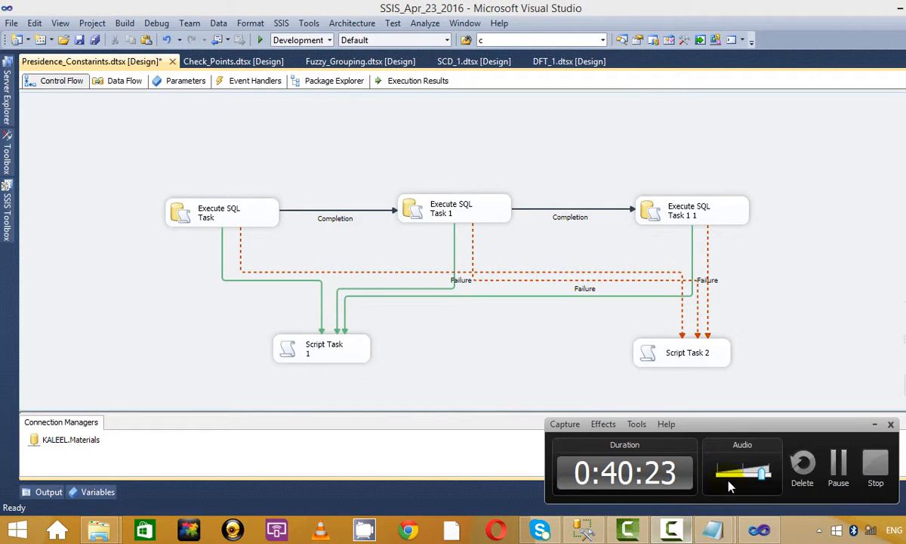
click(882, 424)
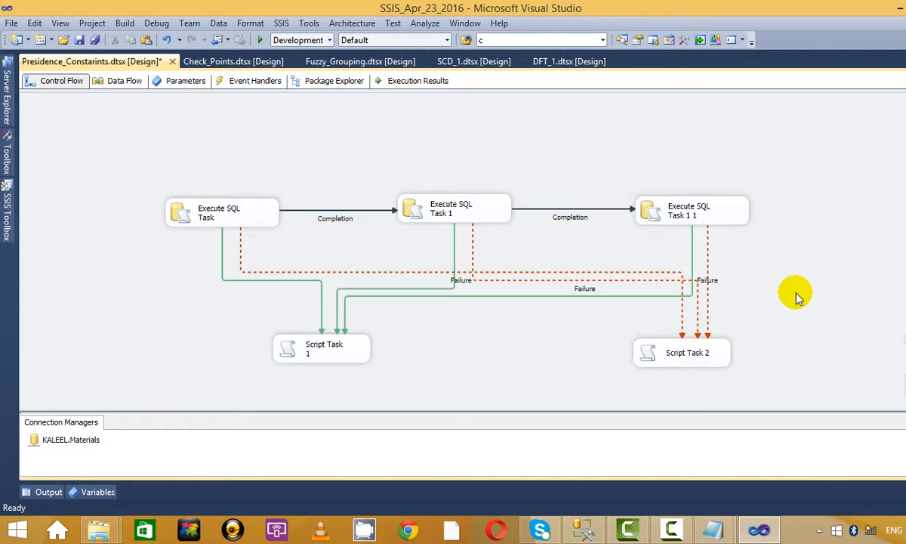
click(663, 201)
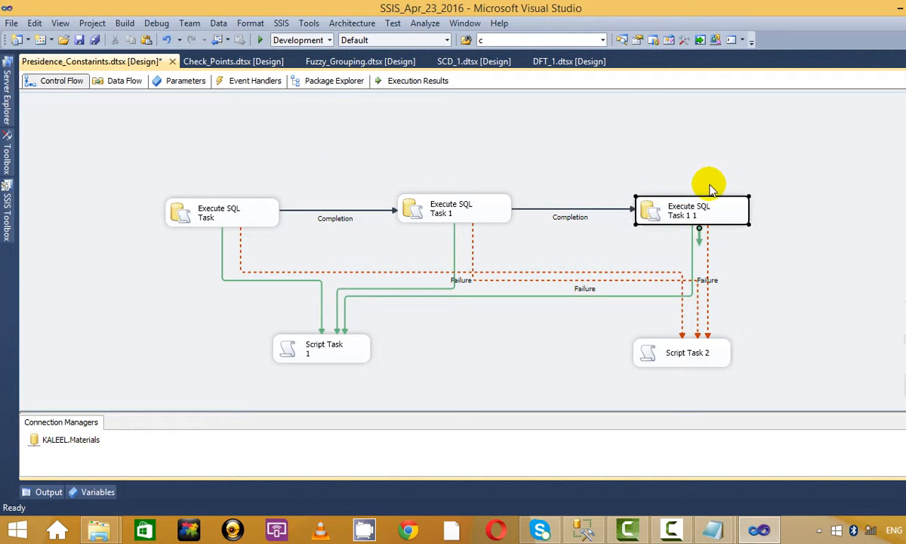
click(710, 189)
click(712, 529)
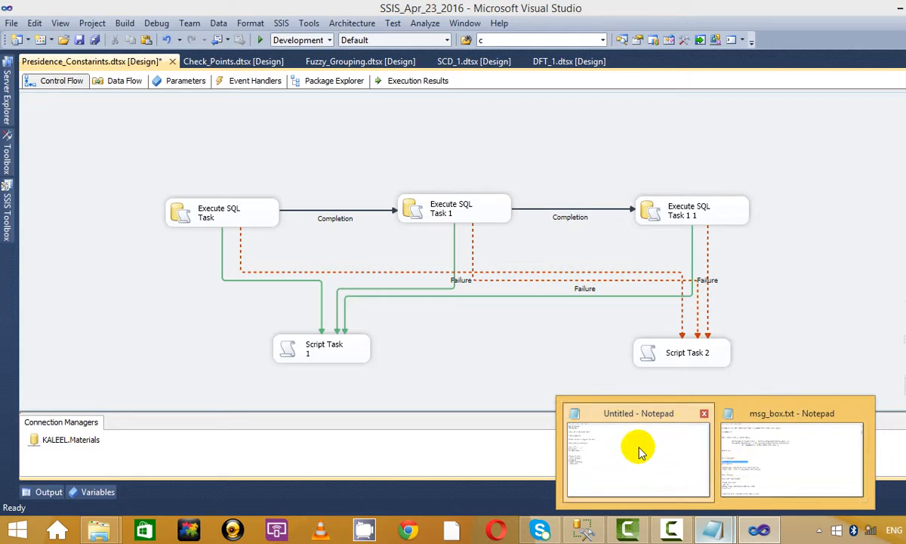
Step: In the Notepad notes, start the Success explanation with 'Will check on all task succcess'
click(639, 452)
click(107, 179)
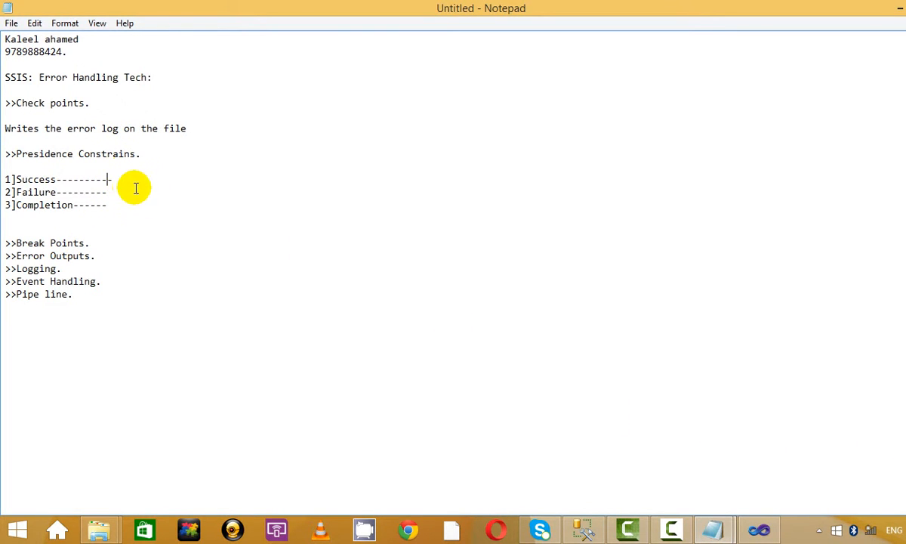
click(136, 188)
drag(114, 105, 92, 94)
click(223, 129)
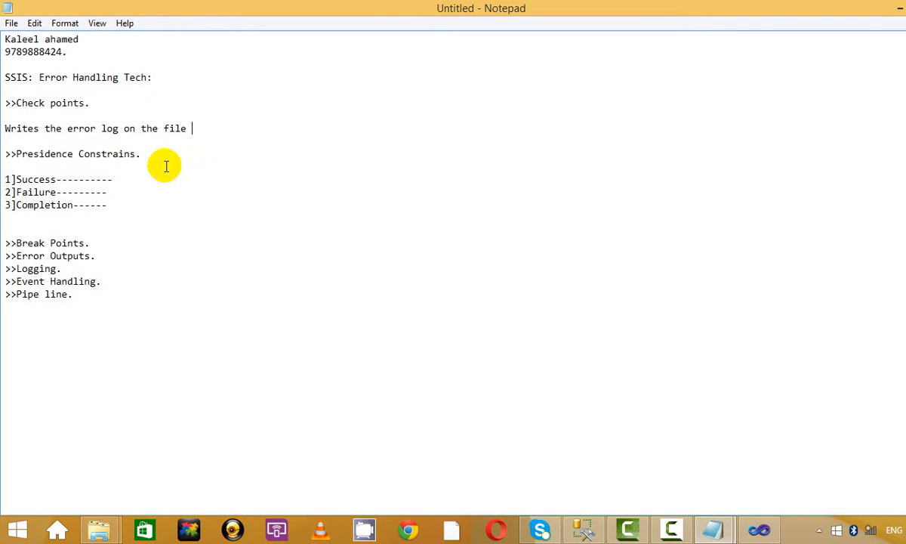
drag(171, 116, 178, 154)
click(267, 168)
click(167, 180)
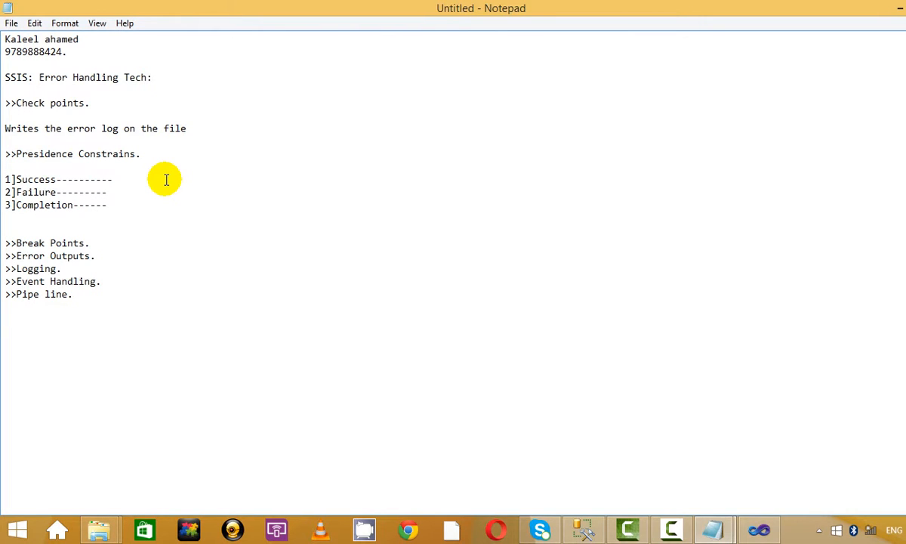
text(Wi)
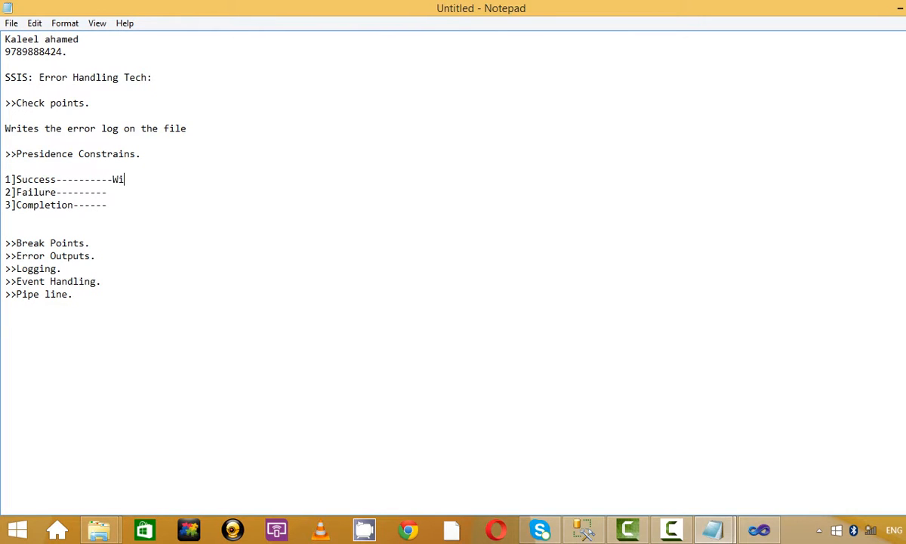
text(ll check on all ta)
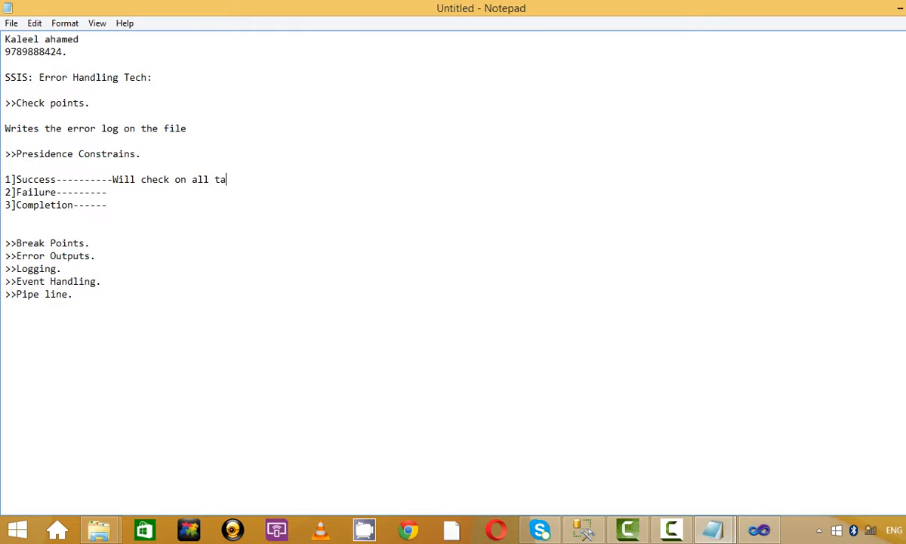
text(sk succcess)
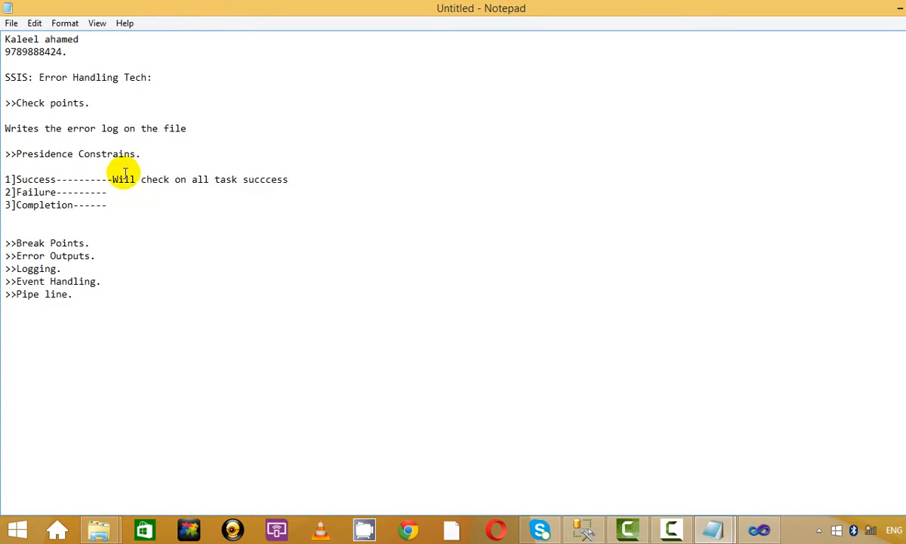
text(()
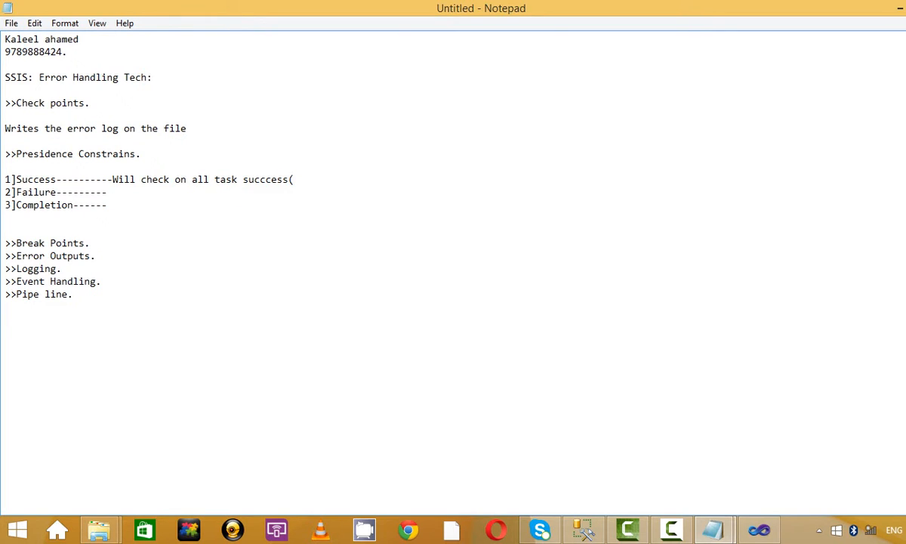
Step: Fix the typos and finish it with ',will be used in send email task.'
key(BackSpace)
text(,will e)
key(BackSpace)
text(be used in se)
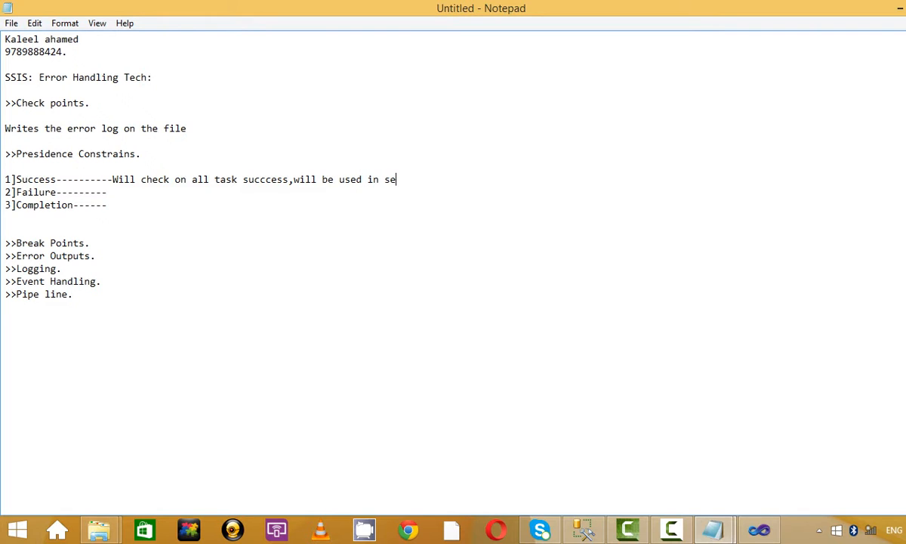
text(nd email task.)
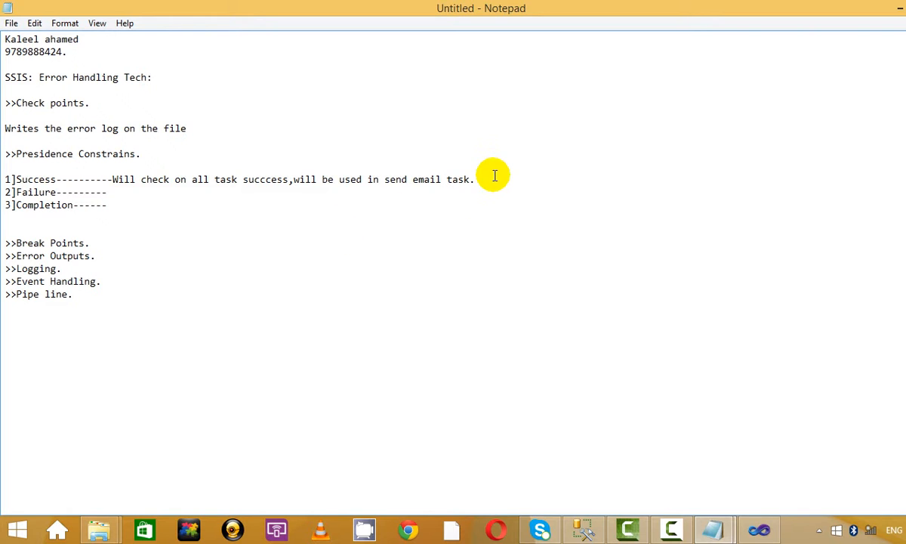
Step: Copy the Success explanation onto the 2]Failure line
drag(491, 179, 112, 177)
key(ctrl+c)
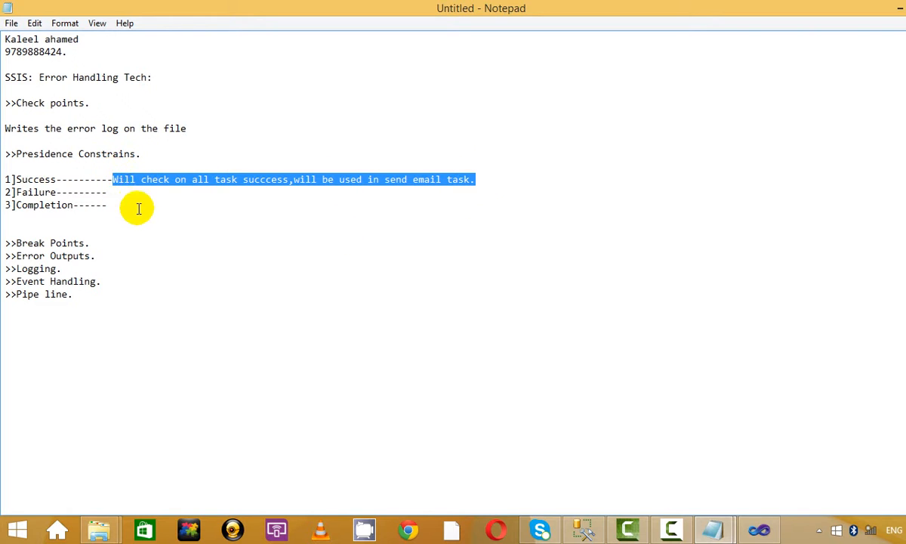
click(128, 180)
click(139, 195)
key(ctrl+v)
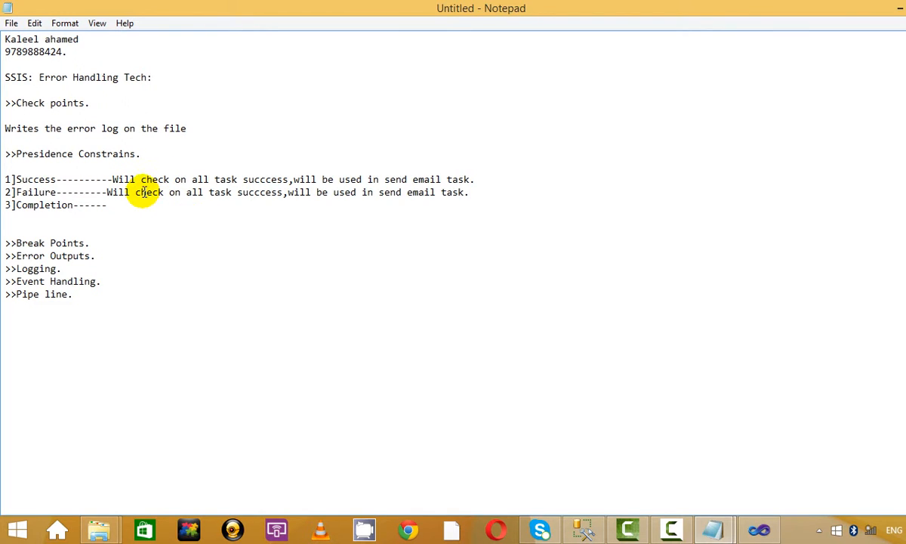
Step: Change the pasted Failure sentence to read 'few task failure' instead of 'on all task succcess'
drag(142, 193, 209, 194)
click(229, 195)
double_click(263, 196)
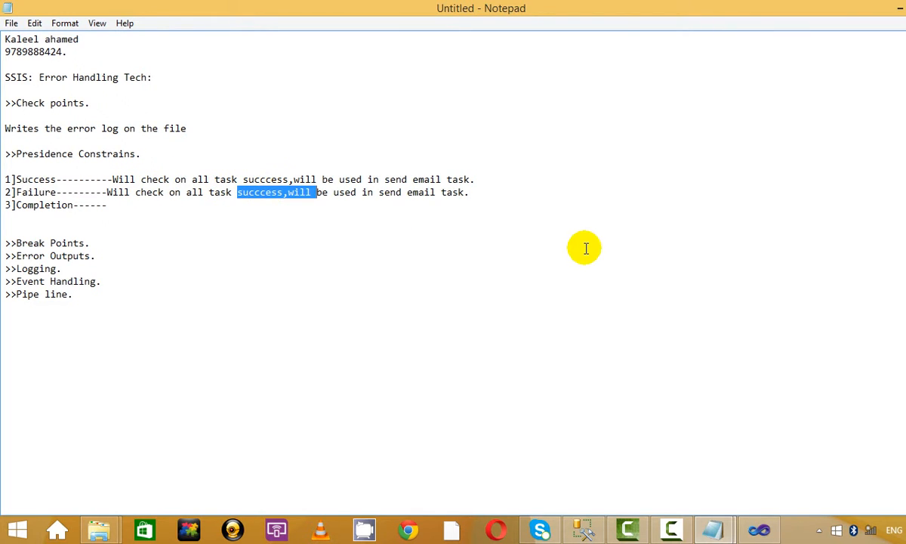
click(280, 197)
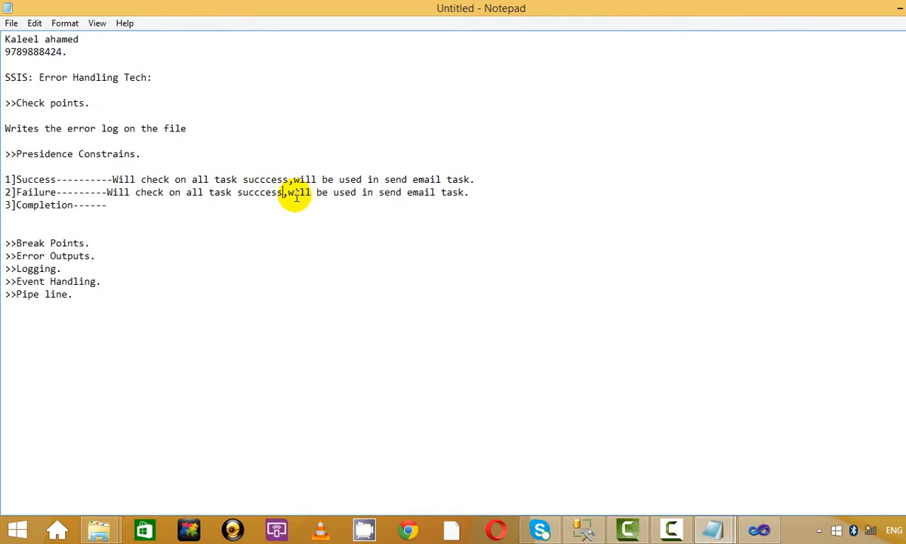
key(BackSpace)
key(BackSpace)
key(BackSpace)
key(BackSpace)
key(BackSpace)
key(BackSpace)
key(BackSpace)
key(BackSpace)
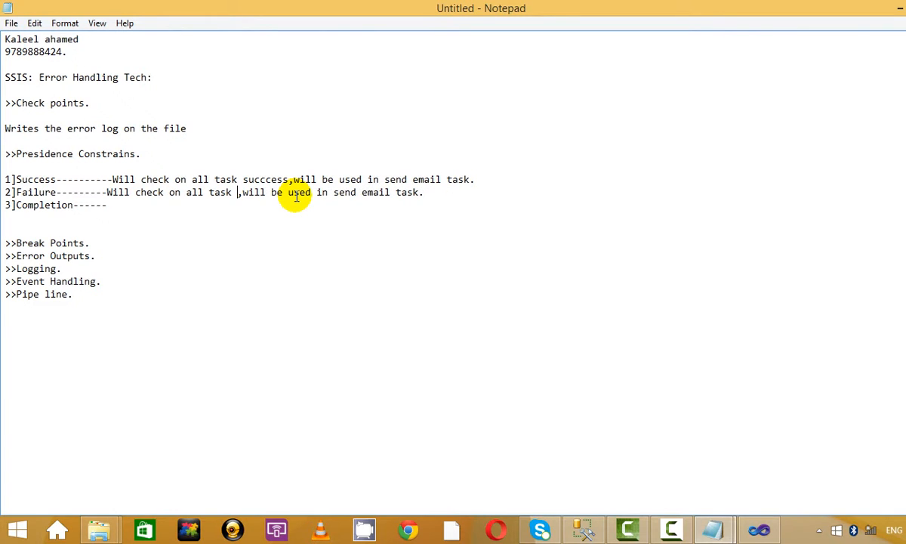
text(failure)
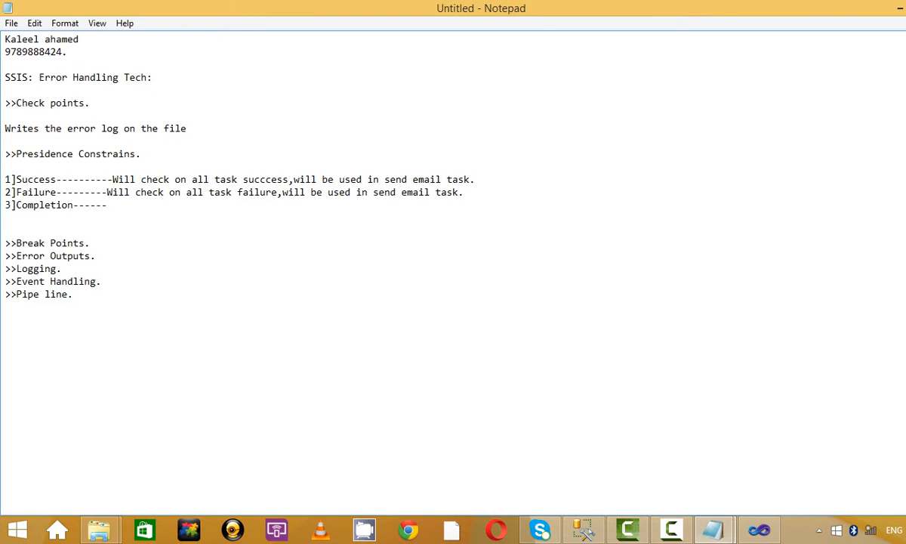
click(204, 191)
key(BackSpace)
key(BackSpace)
key(BackSpace)
key(BackSpace)
key(BackSpace)
key(BackSpace)
text(few)
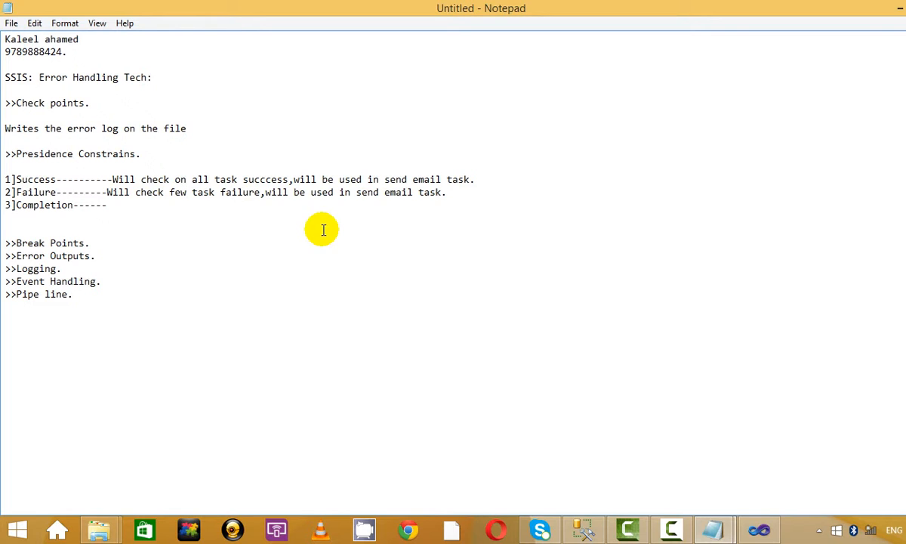
Step: Append '(or gate to be used)' to Failure and explain Completion: preceding task executes on failure and success
click(450, 192)
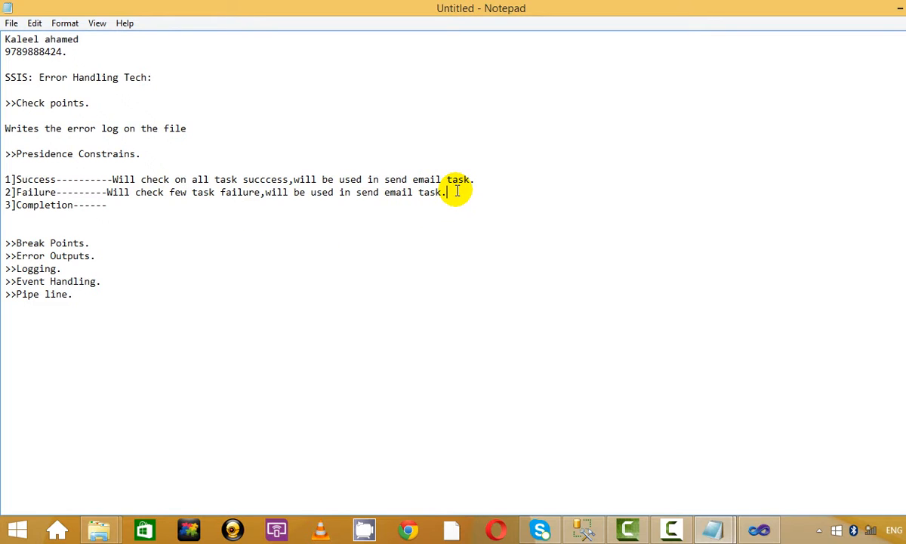
text((or )
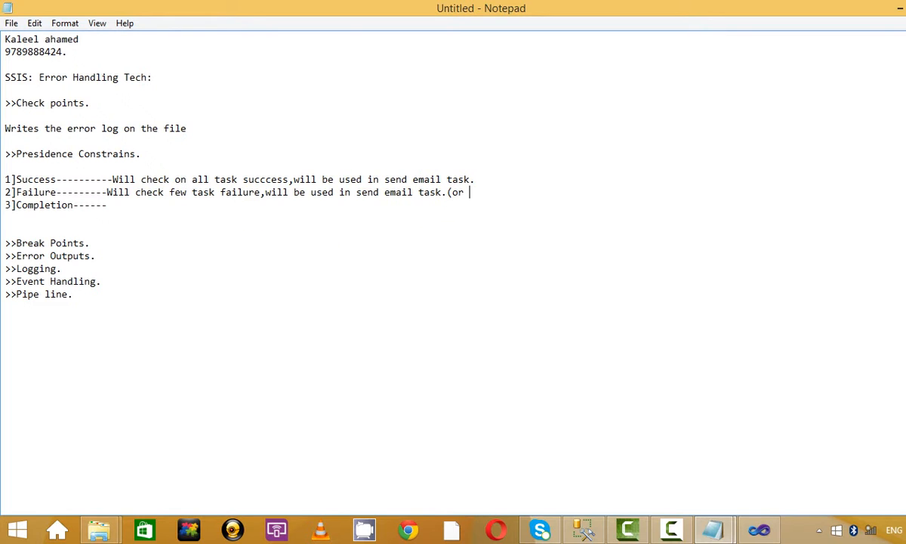
text(gate to be used)
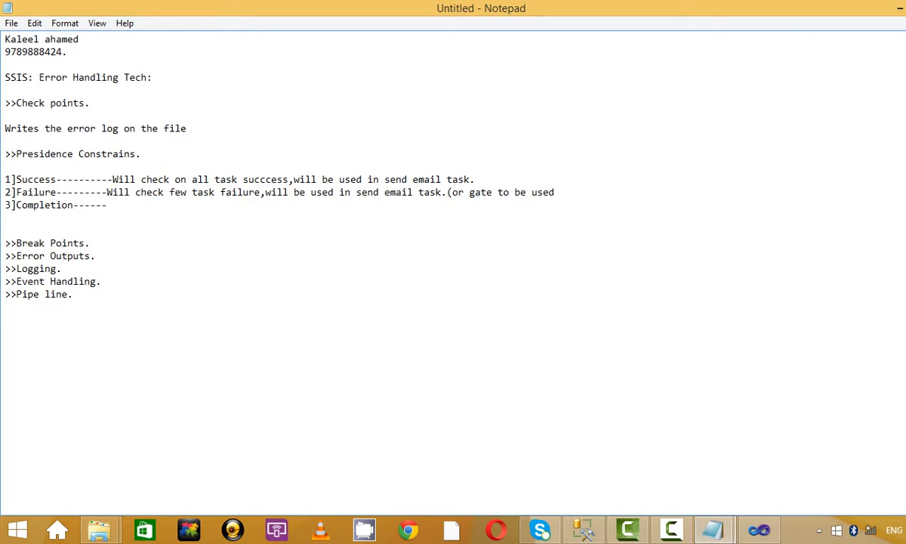
text())
key(Down)
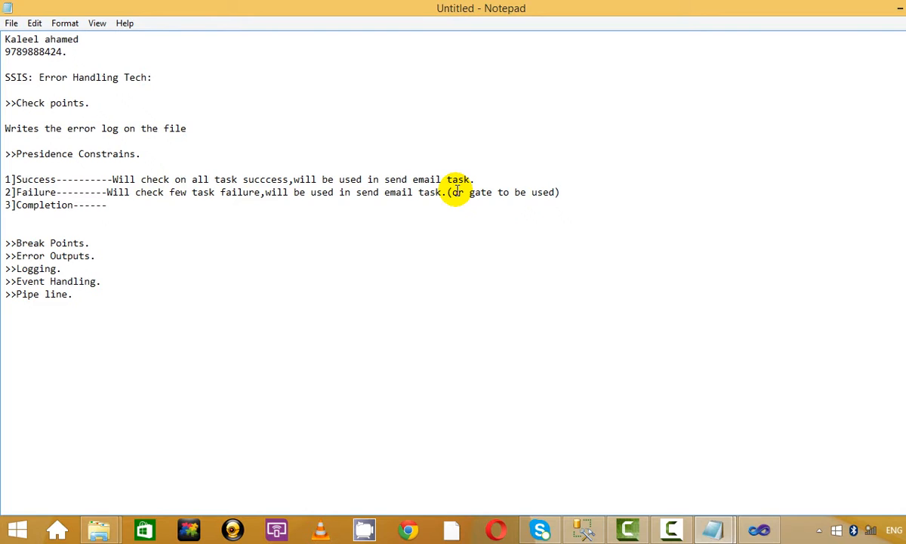
text(>No)
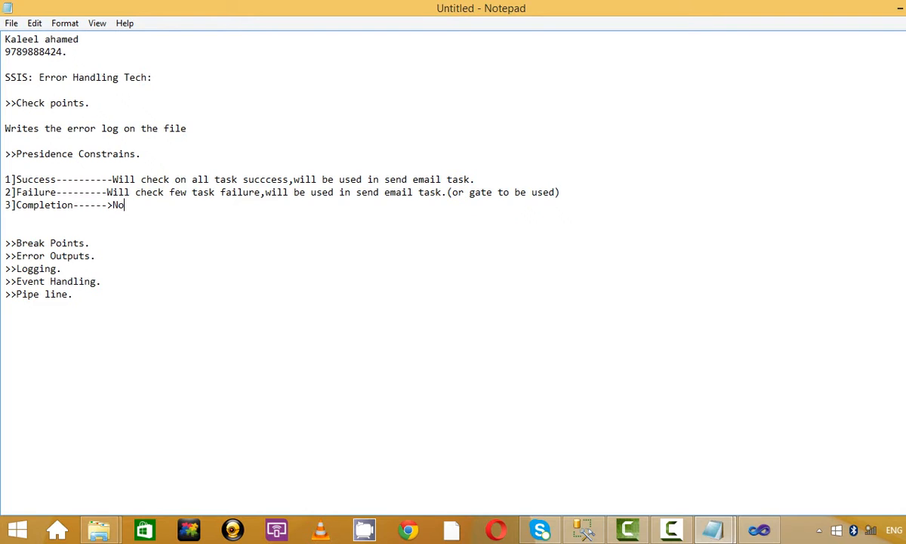
text( means on failure and succes)
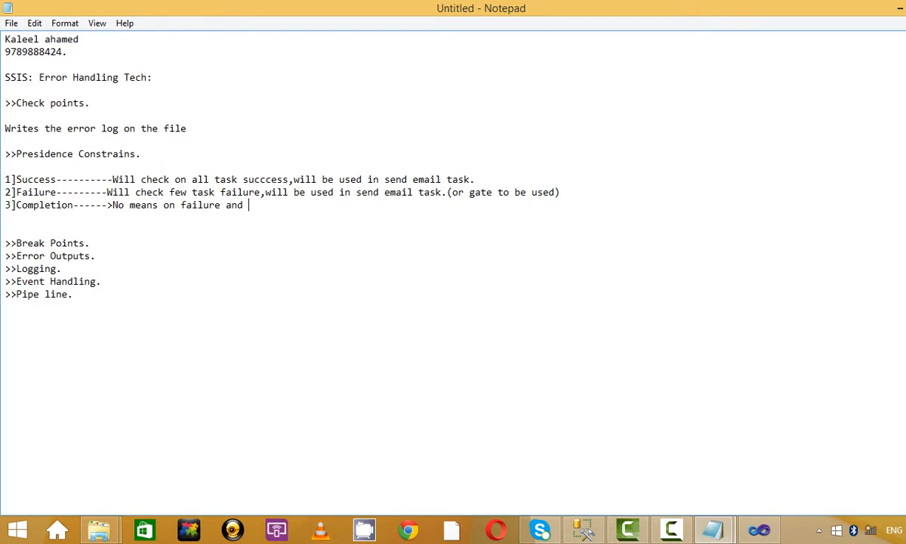
text(s the pre)
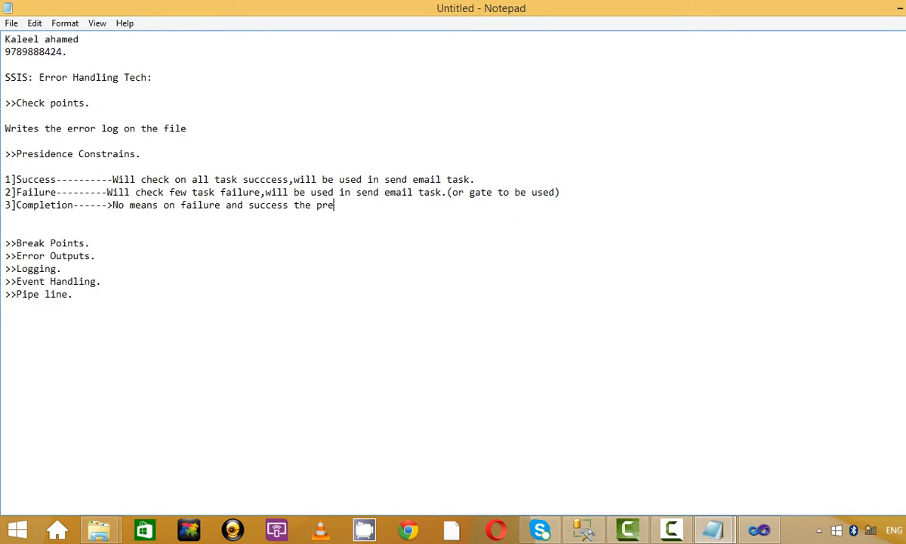
text(ceding task will be ex)
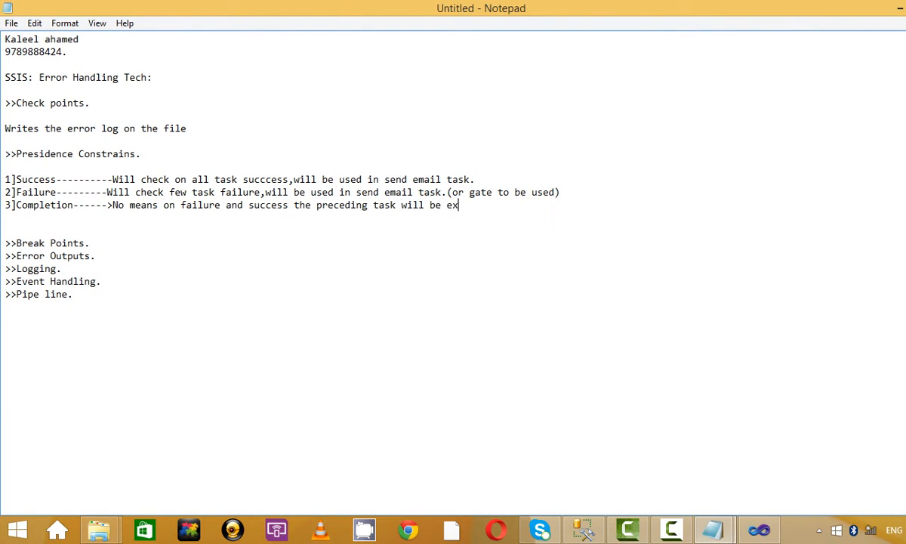
text(ecuted.)
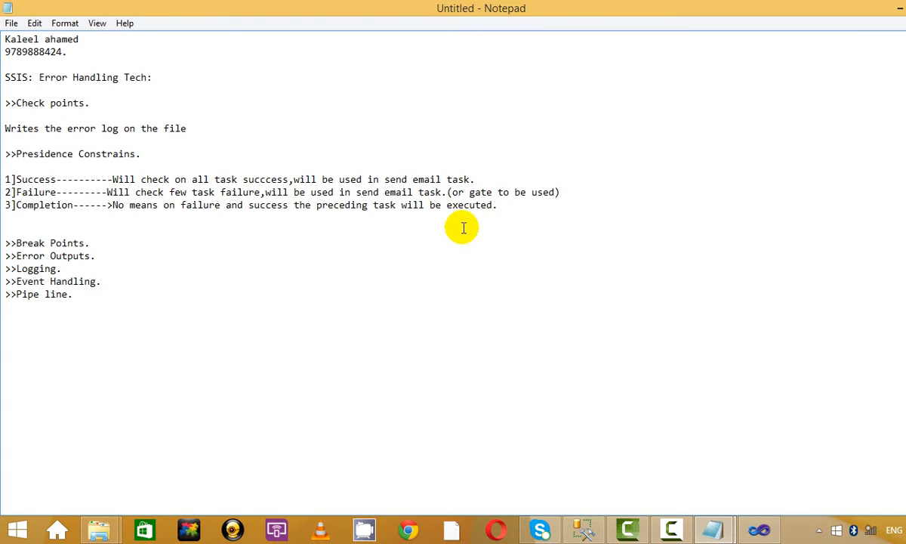
Step: Extend the last list item so it reads 'Pipe line Tree execution'
click(215, 250)
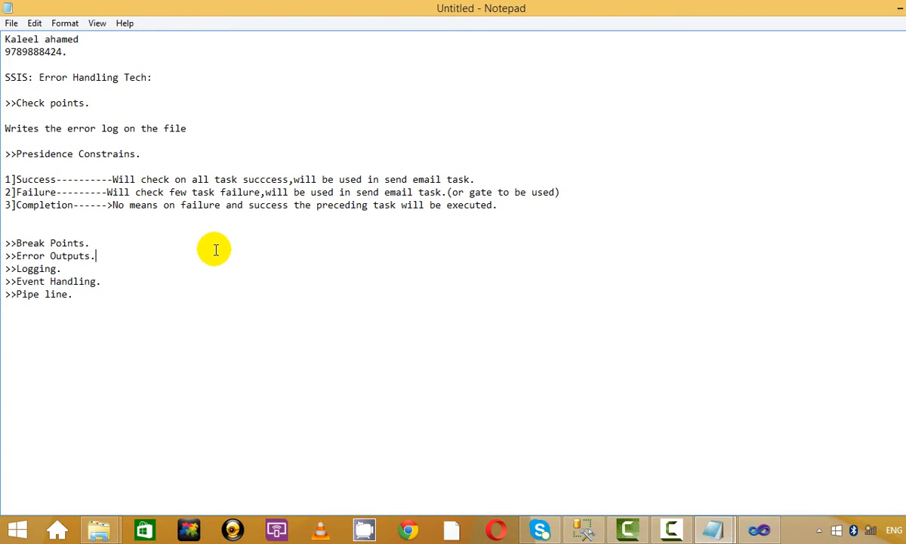
click(73, 294)
text(Tree e)
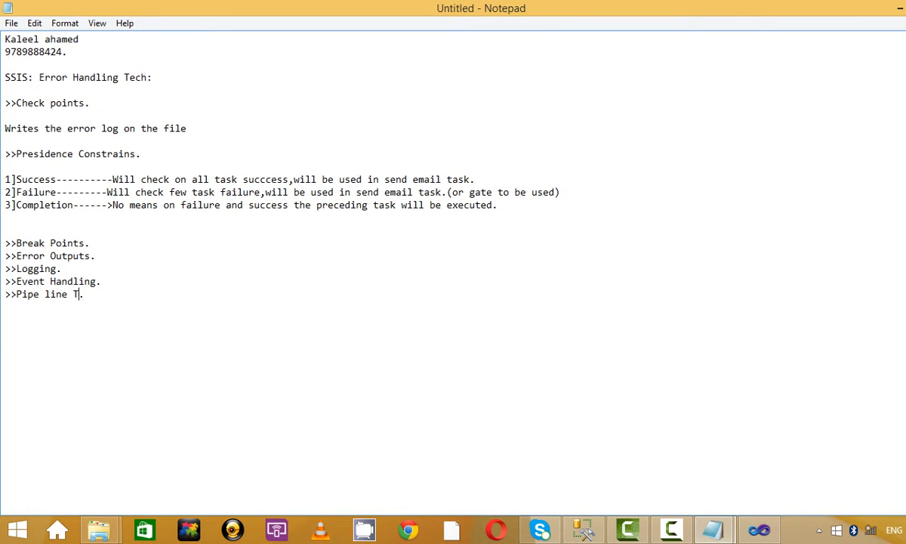
text(xecution)
key(Up)
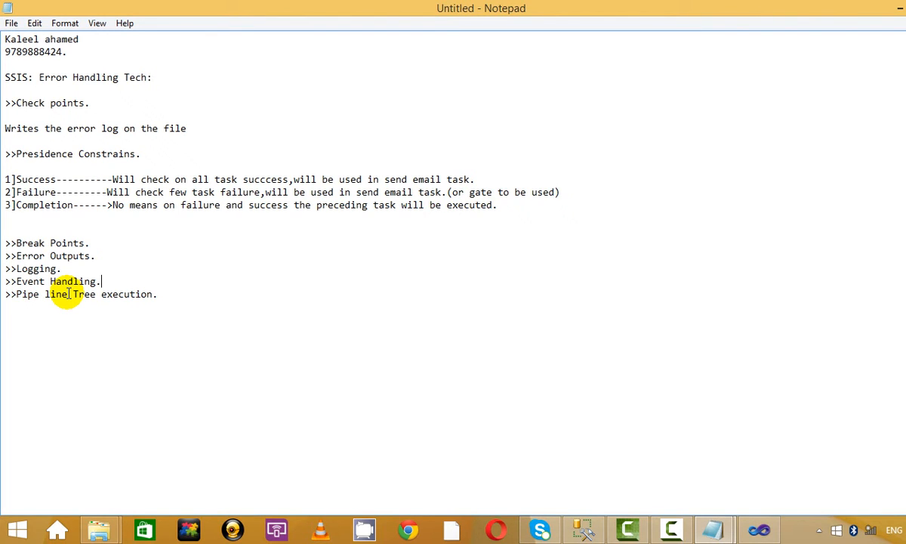
click(122, 51)
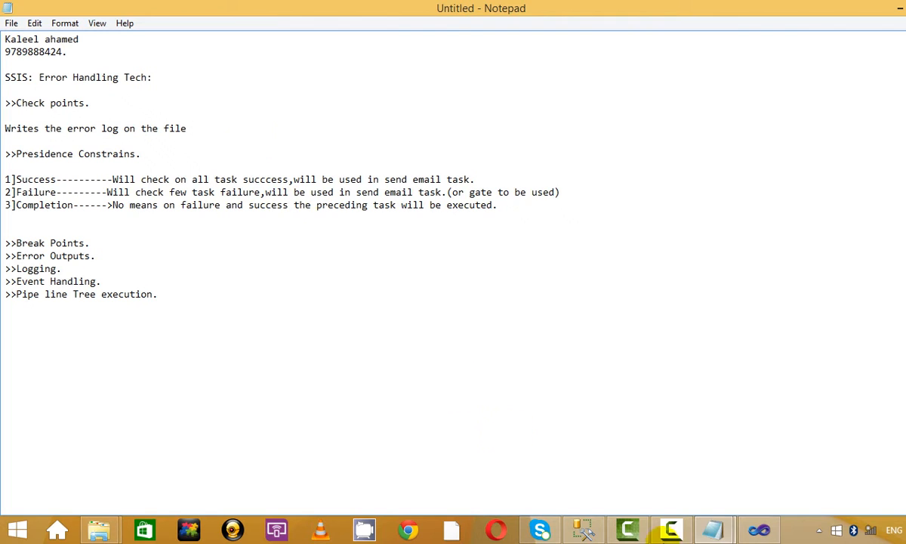
click(673, 530)
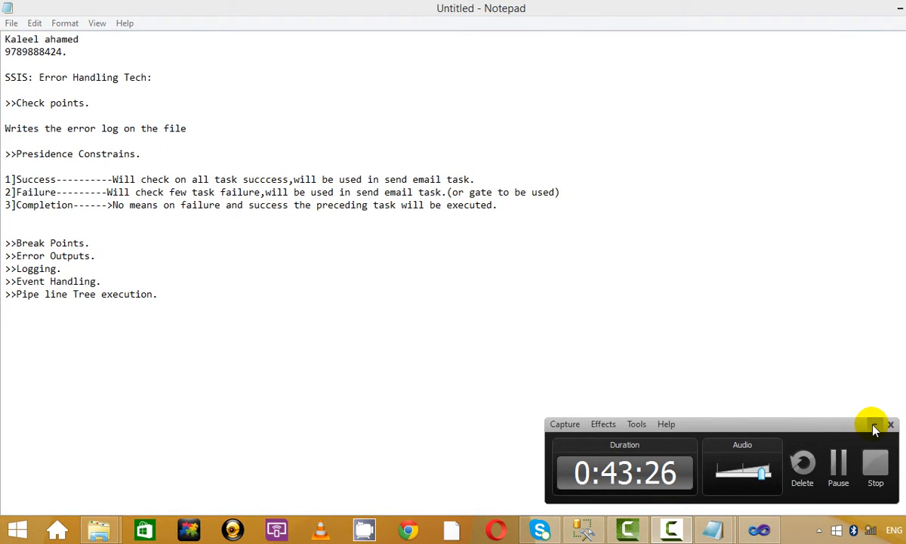
Step: Insert an empty line below the contact number line, above the SSIS heading
click(875, 424)
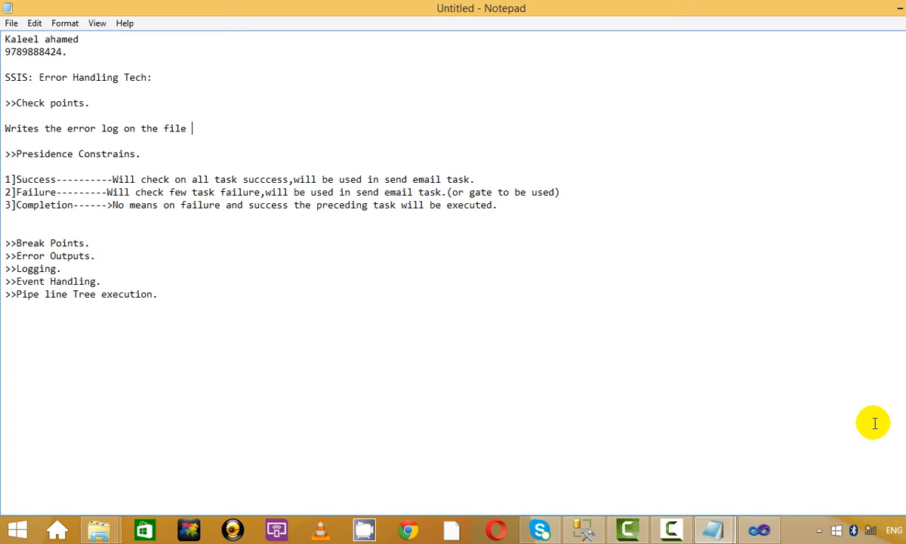
click(672, 530)
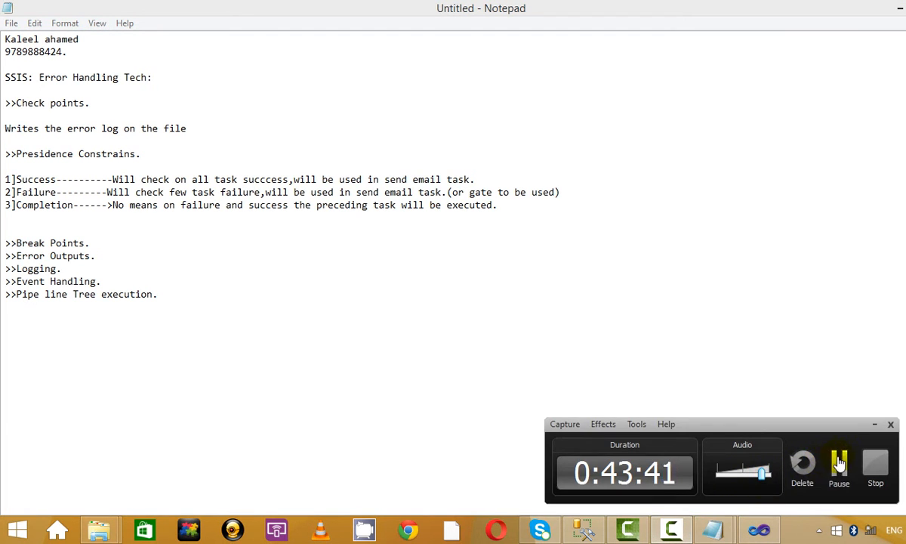
click(669, 530)
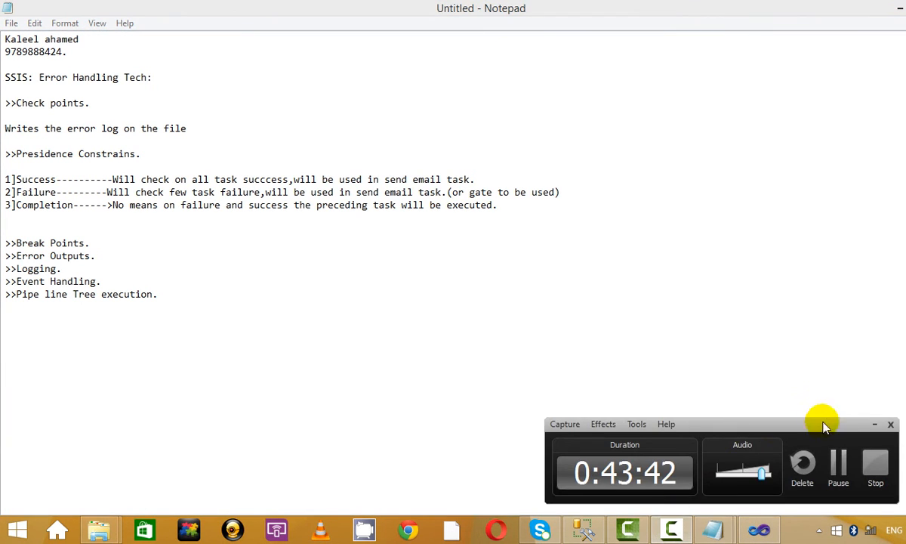
click(874, 423)
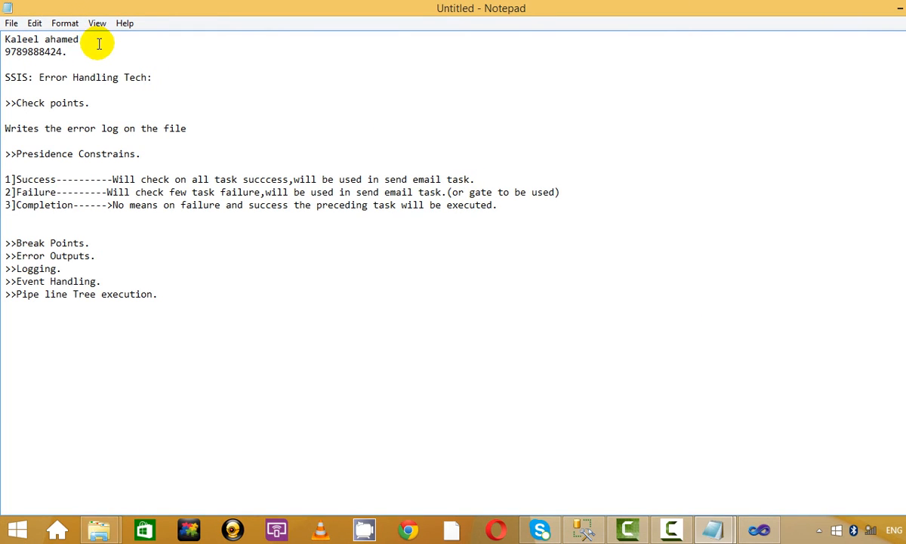
mouse_move(67, 52)
mouse_down()
mouse_move(6, 54)
mouse_move(81, 54)
mouse_up()
click(68, 52)
click(89, 52)
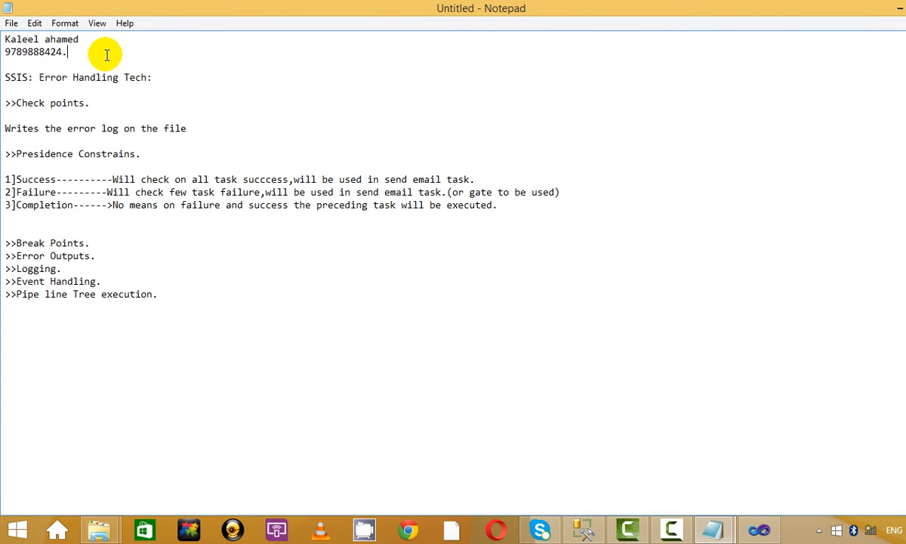
key(Return)
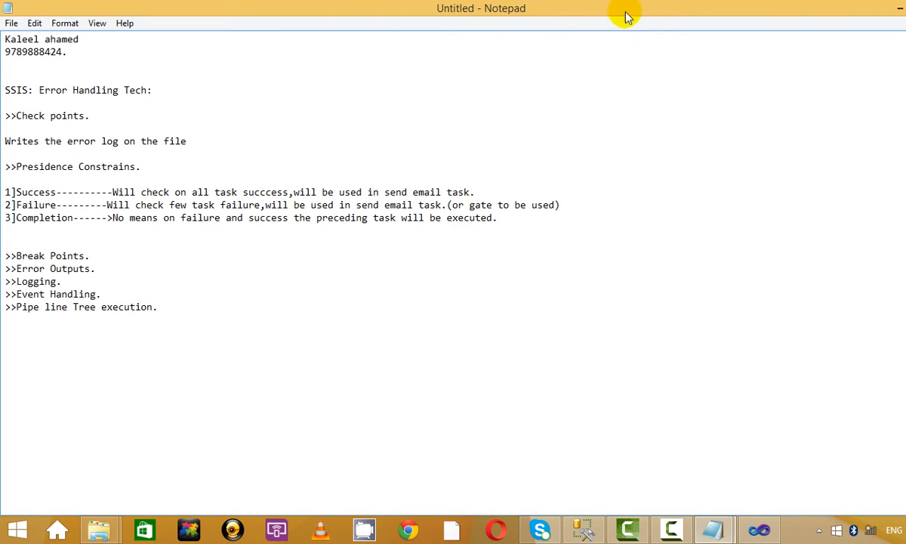